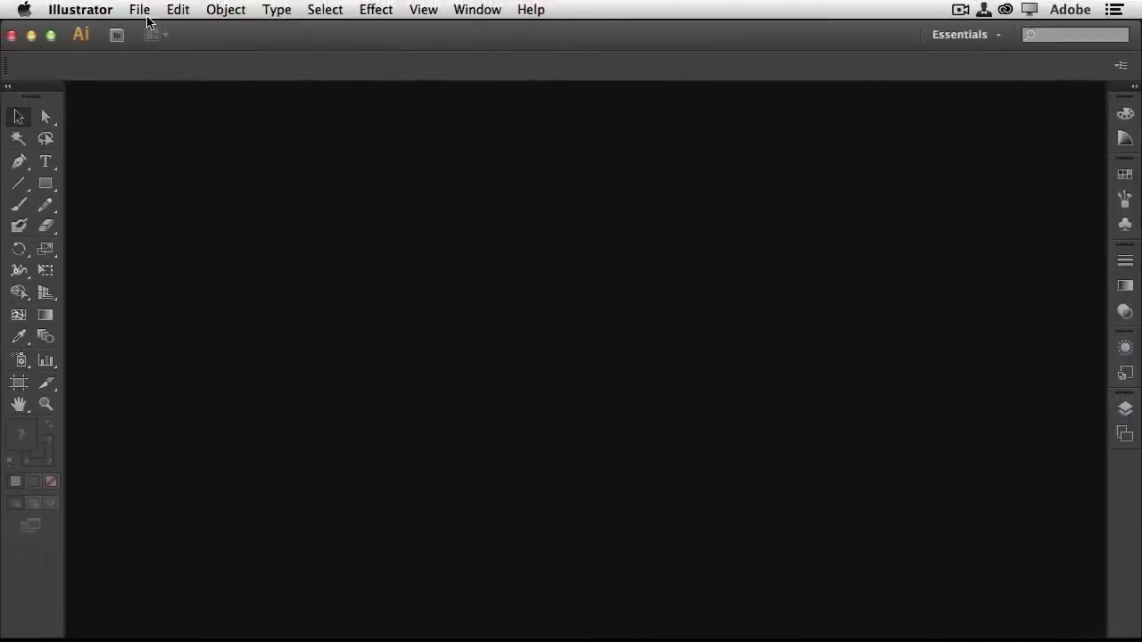
# Open the settings for a new document.
pyautogui.click(139, 11)
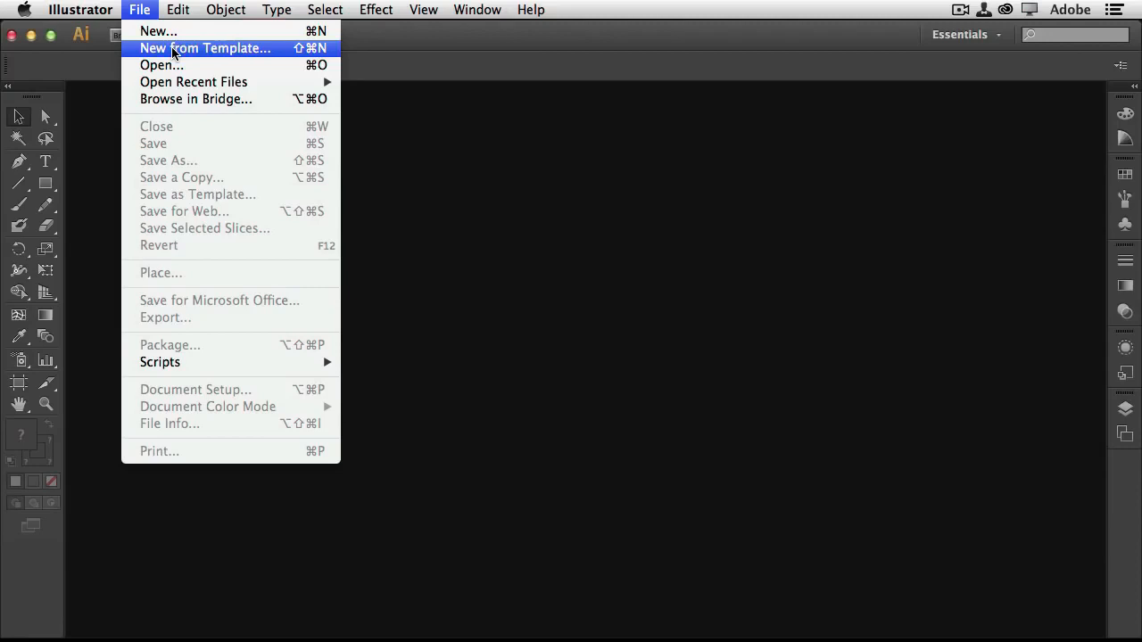
pyautogui.click(169, 32)
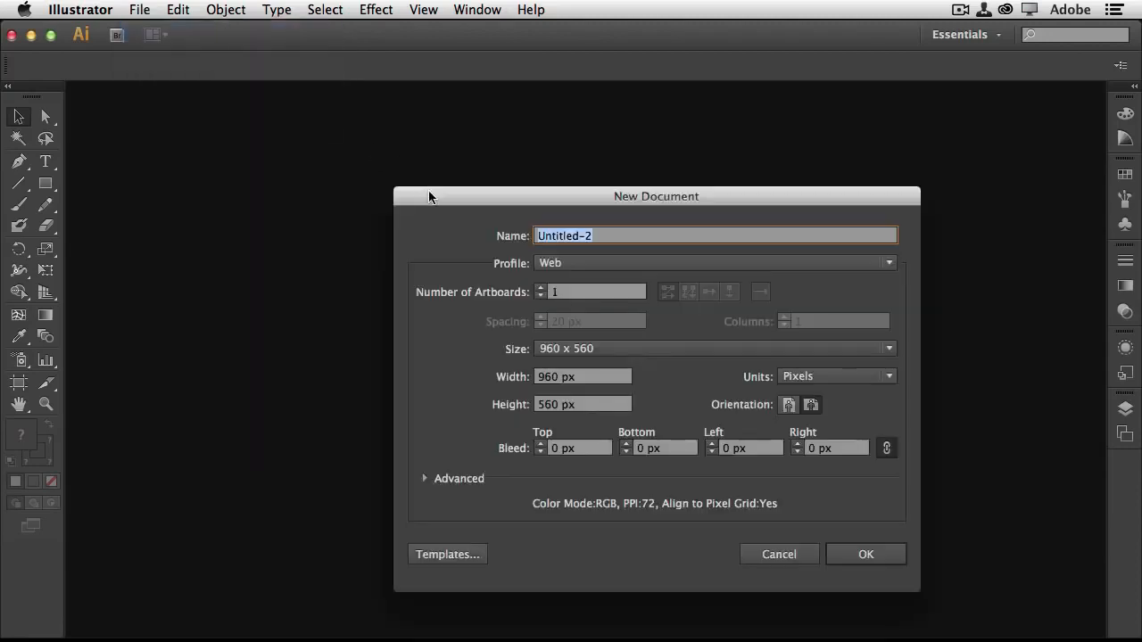
pyautogui.moveTo(518, 193); pyautogui.dragTo(392, 119)
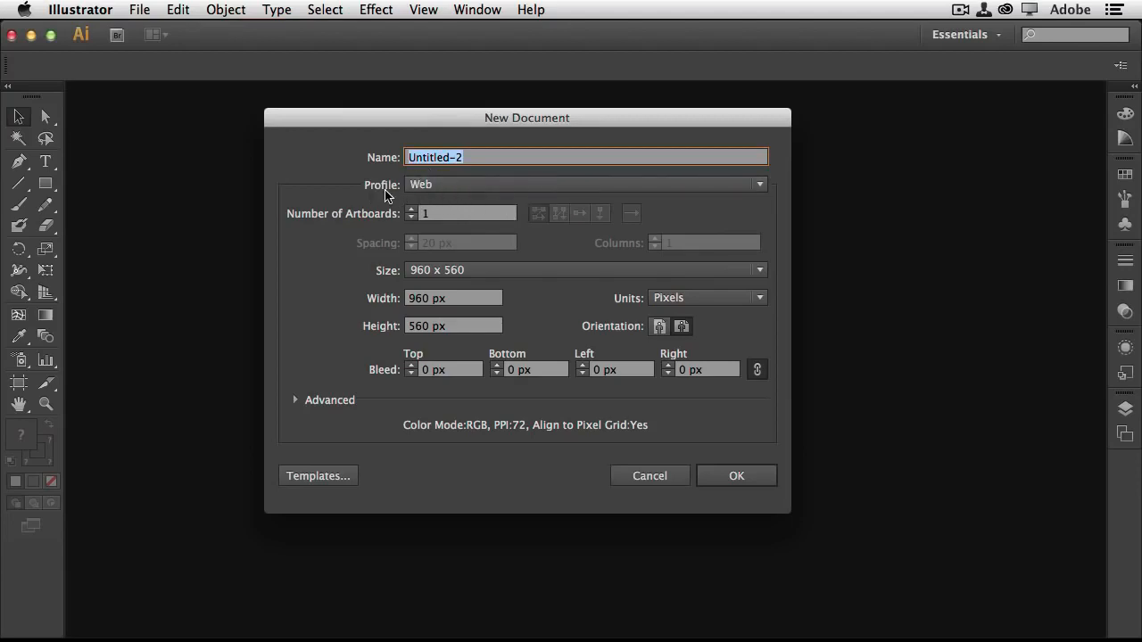
# Try the Print profile for the new document and return it to Web.
pyautogui.click(457, 185)
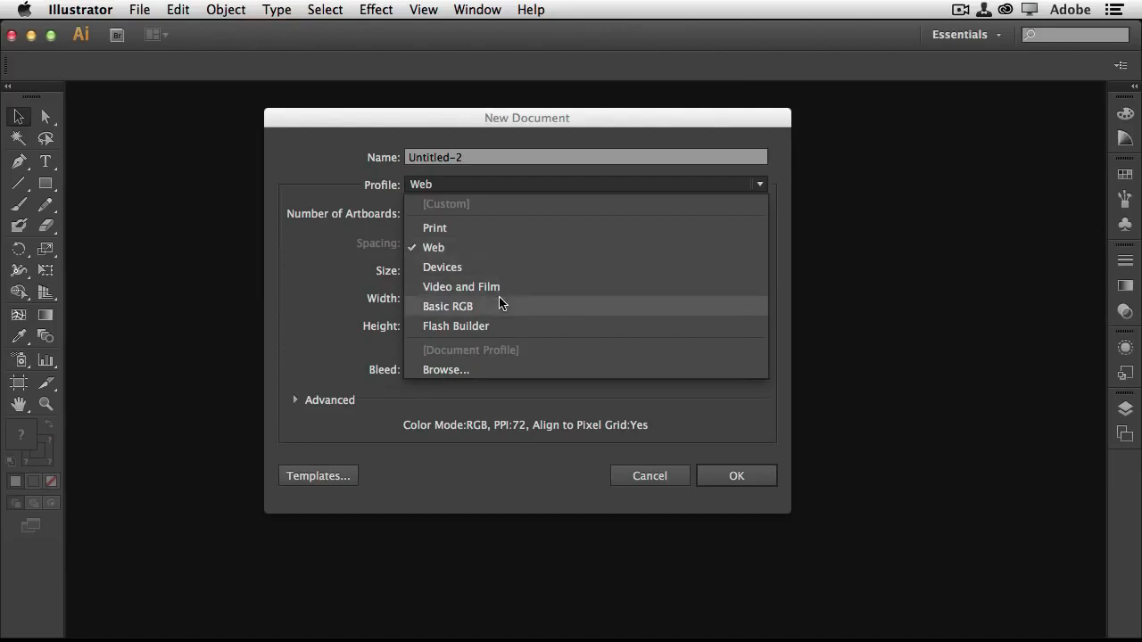
pyautogui.click(504, 230)
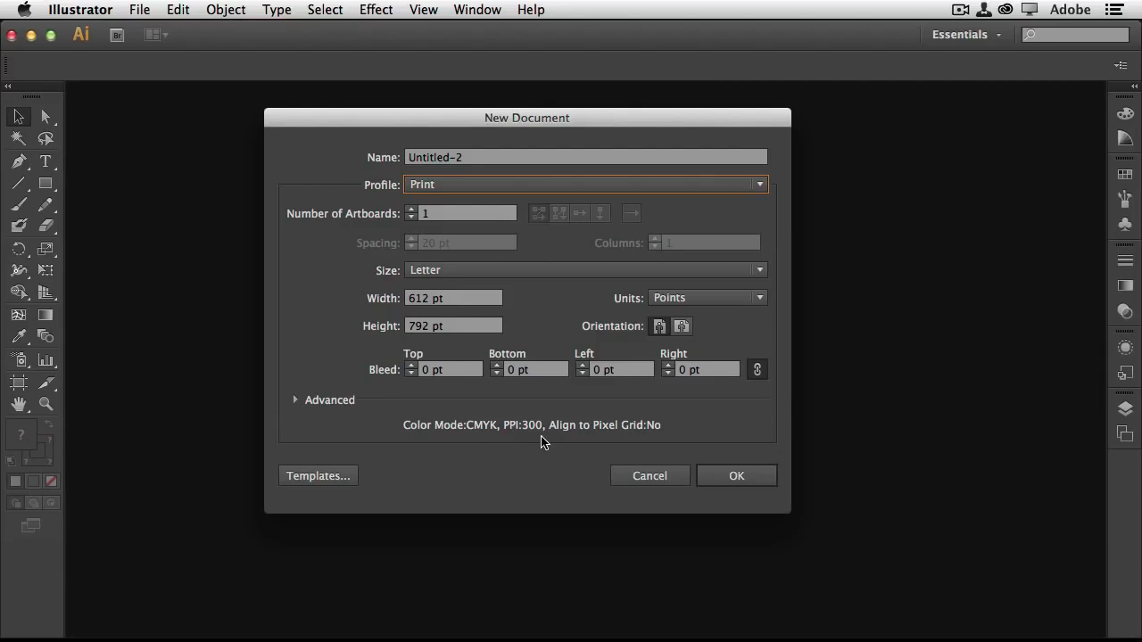
pyautogui.click(465, 186)
pyautogui.click(453, 248)
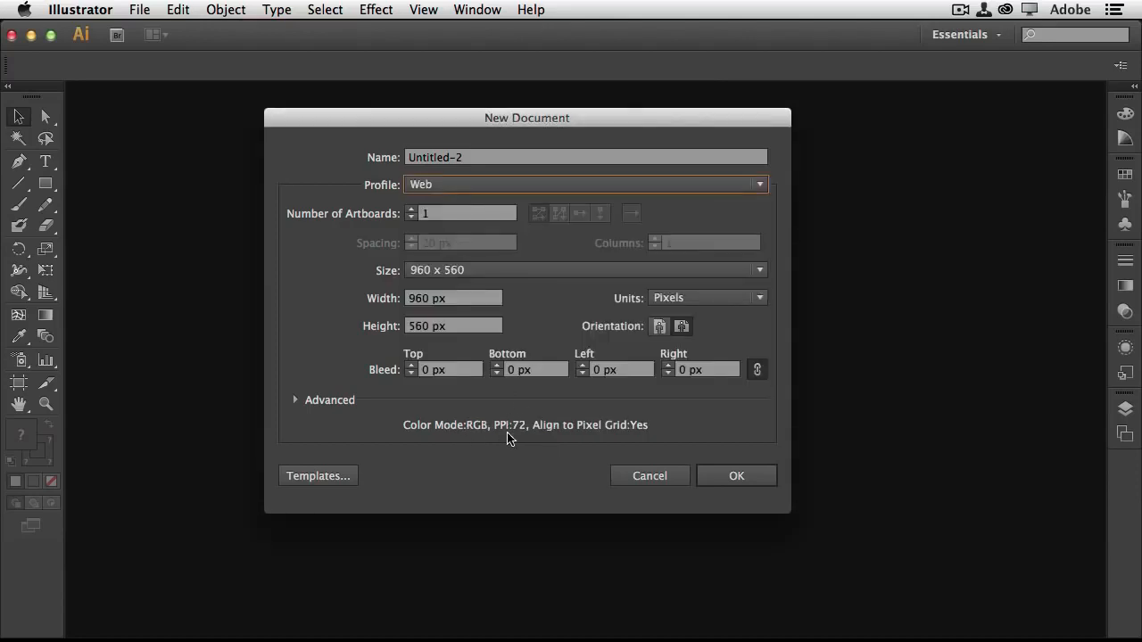
# Compare the preset document sizes offered by the Web profile with those of the Print profile.
pyautogui.click(441, 270)
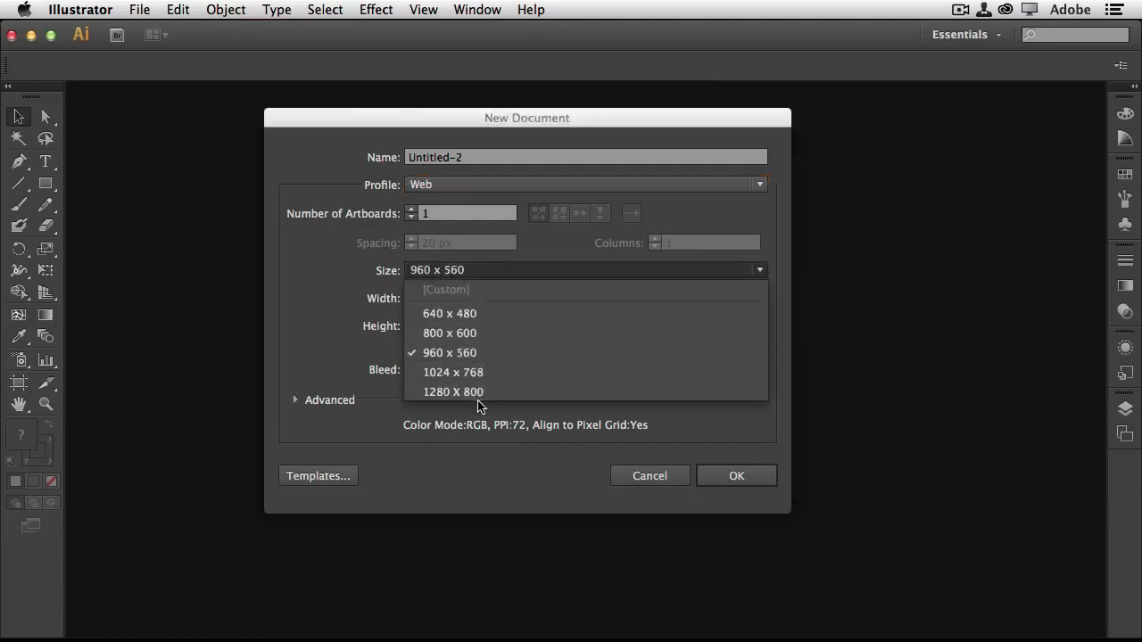
pyautogui.click(451, 187)
pyautogui.click(444, 225)
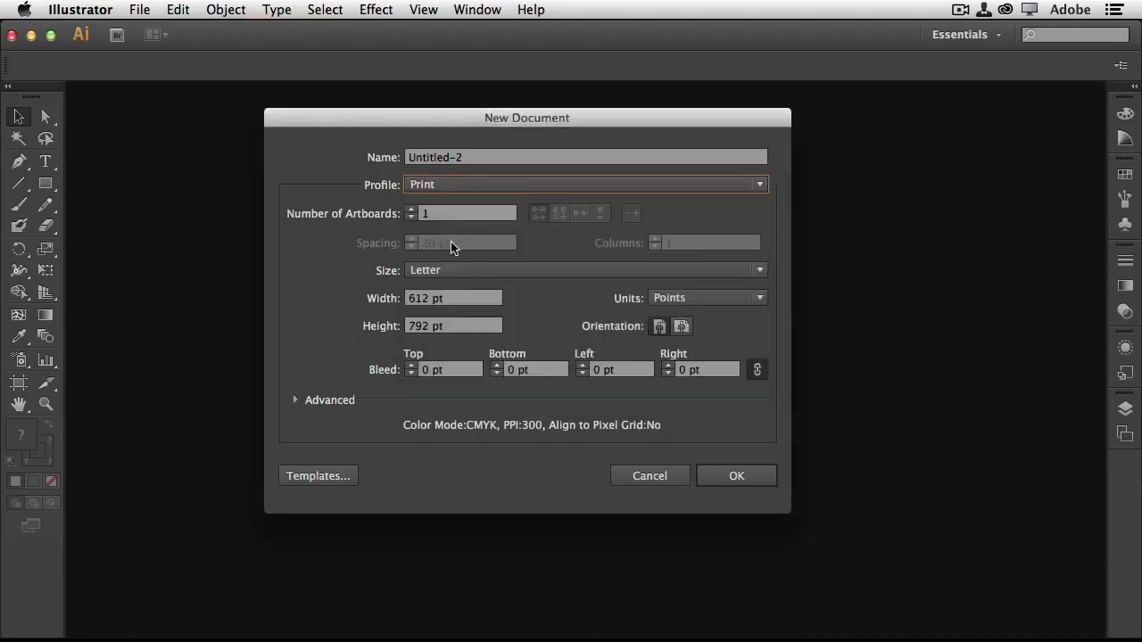
pyautogui.click(457, 269)
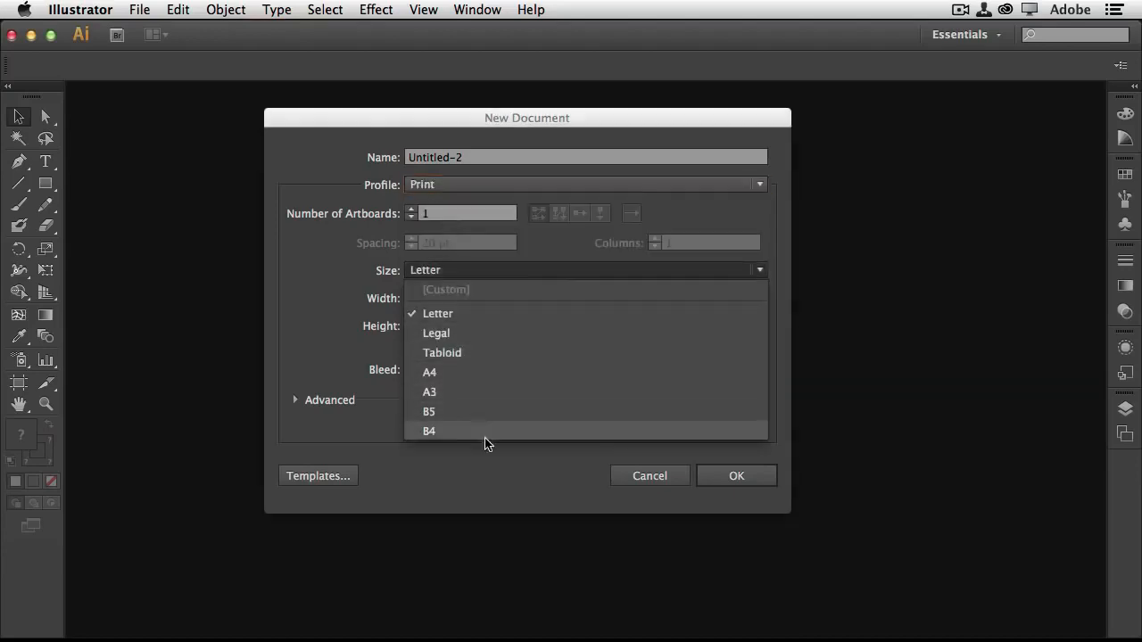
pyautogui.click(502, 453)
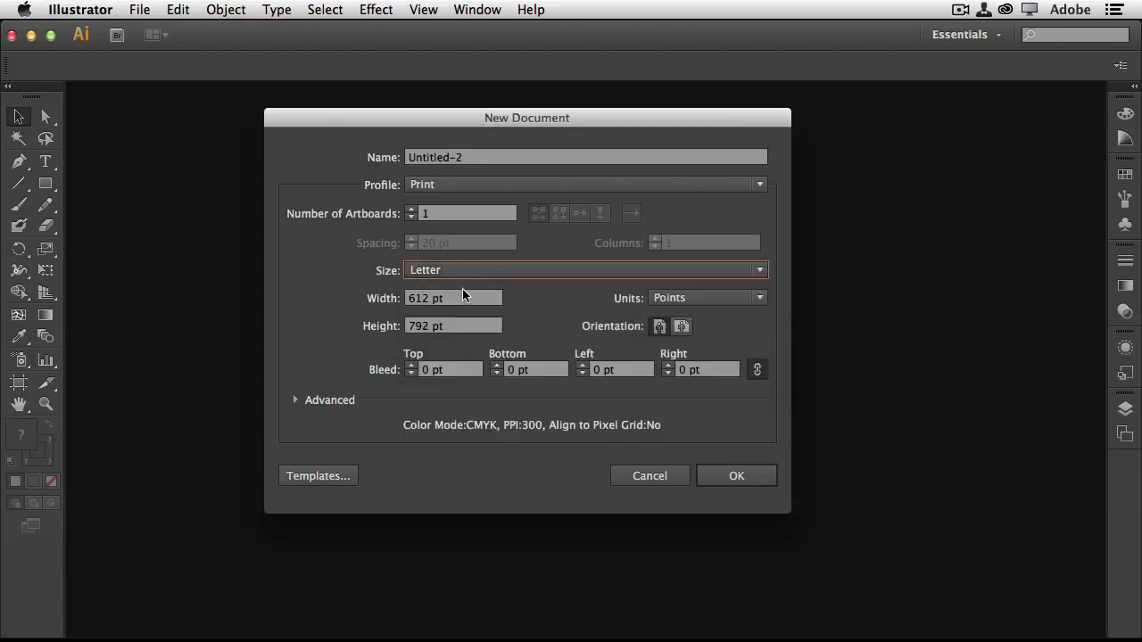
pyautogui.click(455, 187)
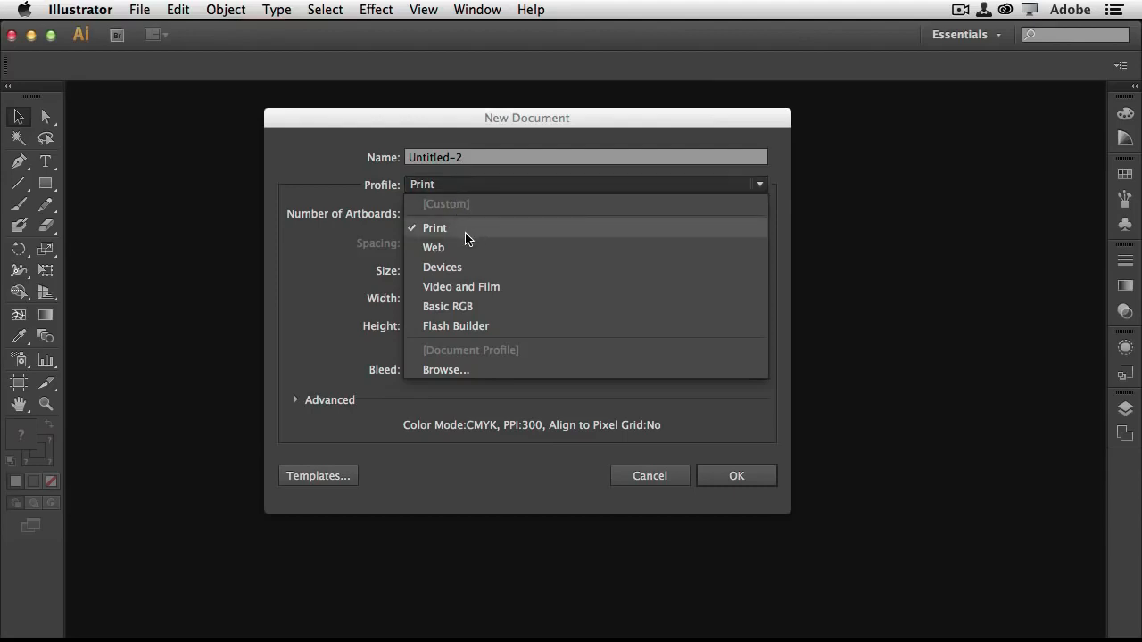
pyautogui.click(392, 213)
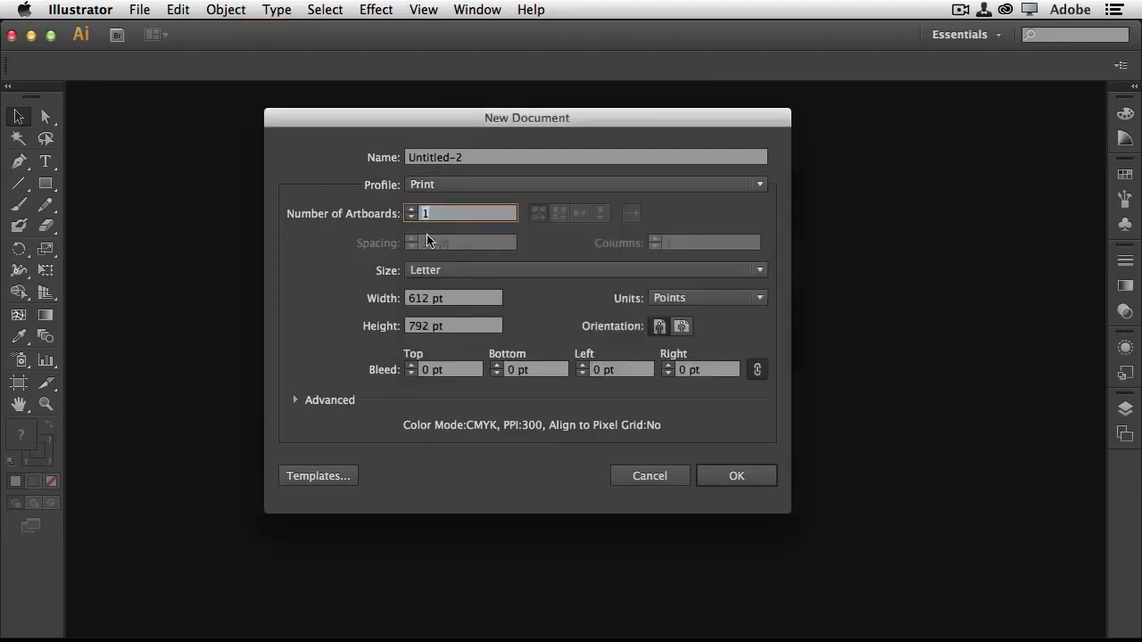
pyautogui.click(452, 272)
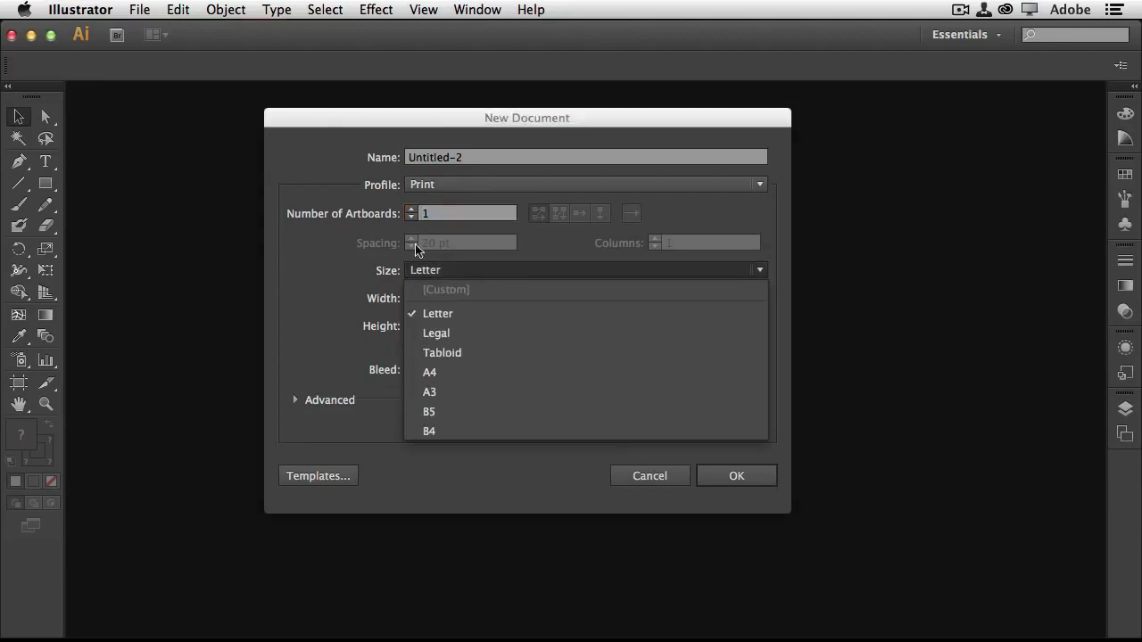
# Create the new document from the Web profile at 960 x 560 px.
pyautogui.click(427, 187)
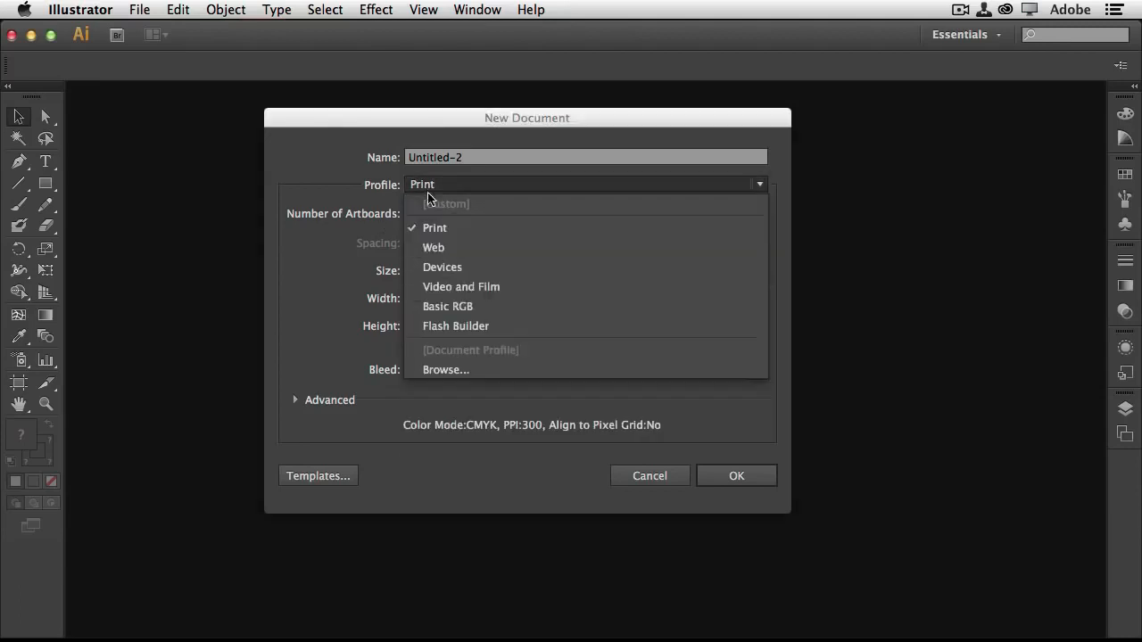
pyautogui.click(434, 247)
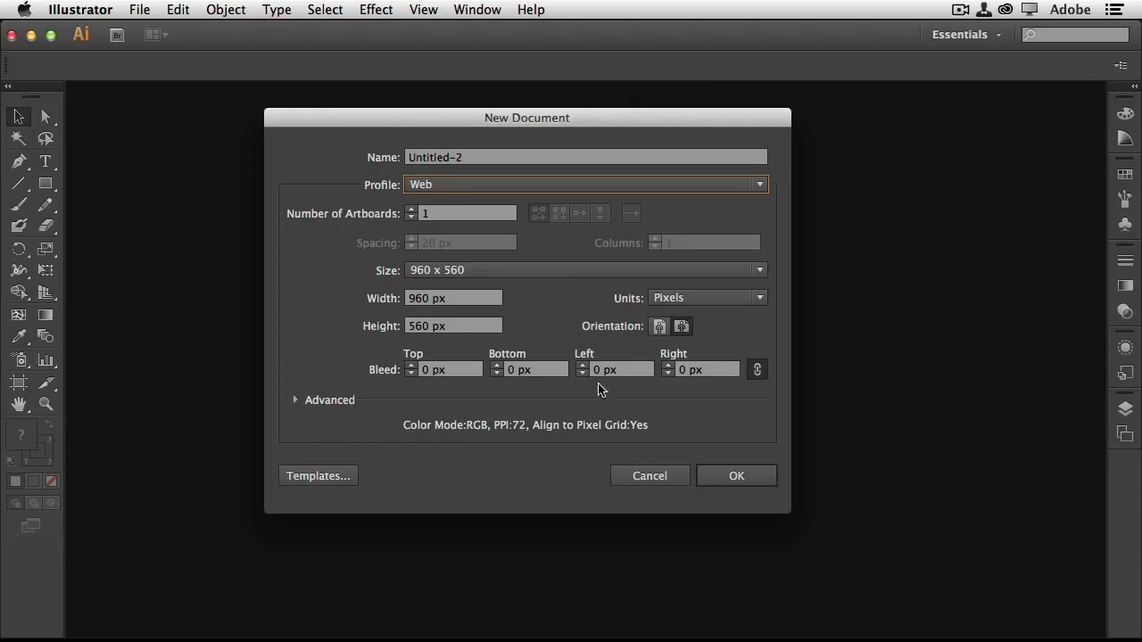
pyautogui.click(728, 476)
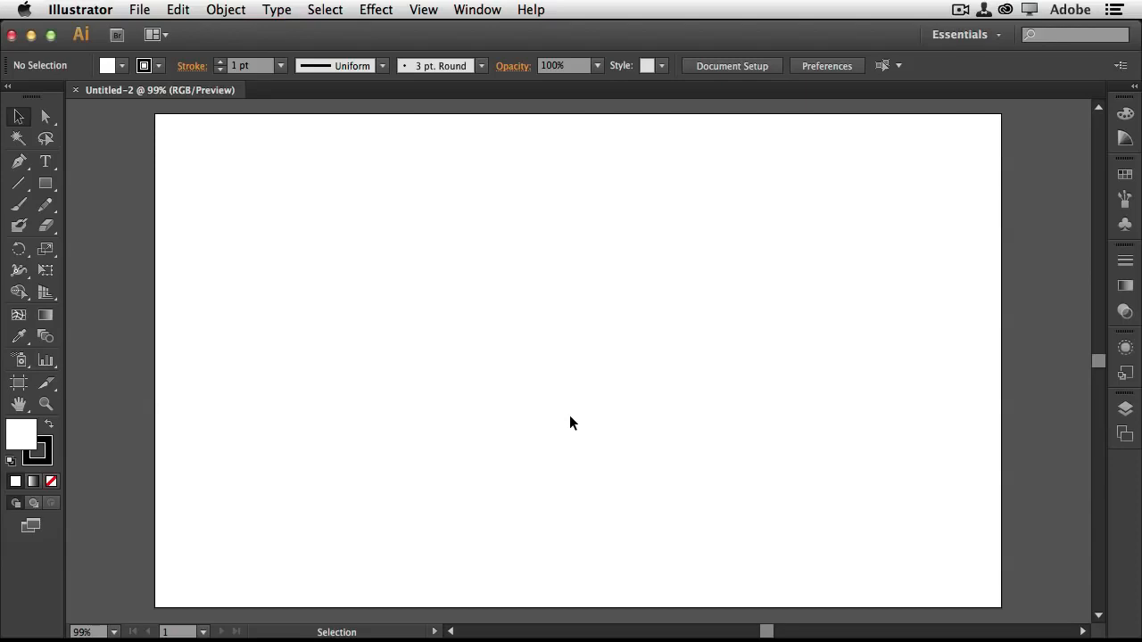
# Draw a wide rectangle on the upper half of the artboard and a smaller, taller rectangle overlapping its lower-left corner.
pyautogui.click(47, 185)
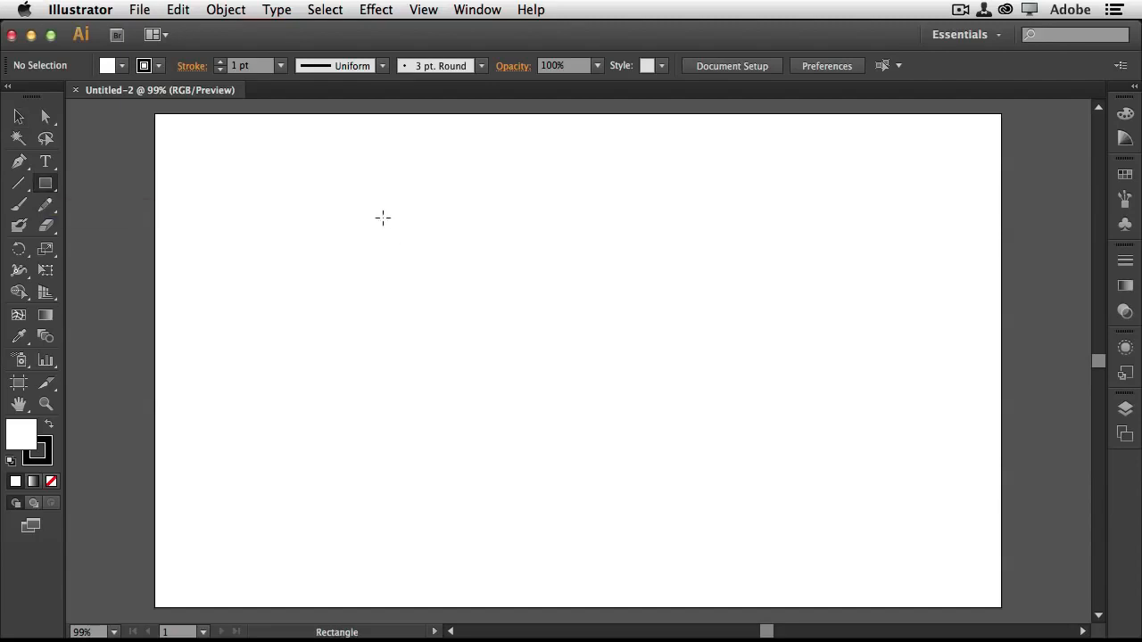
pyautogui.moveTo(376, 207); pyautogui.dragTo(640, 401)
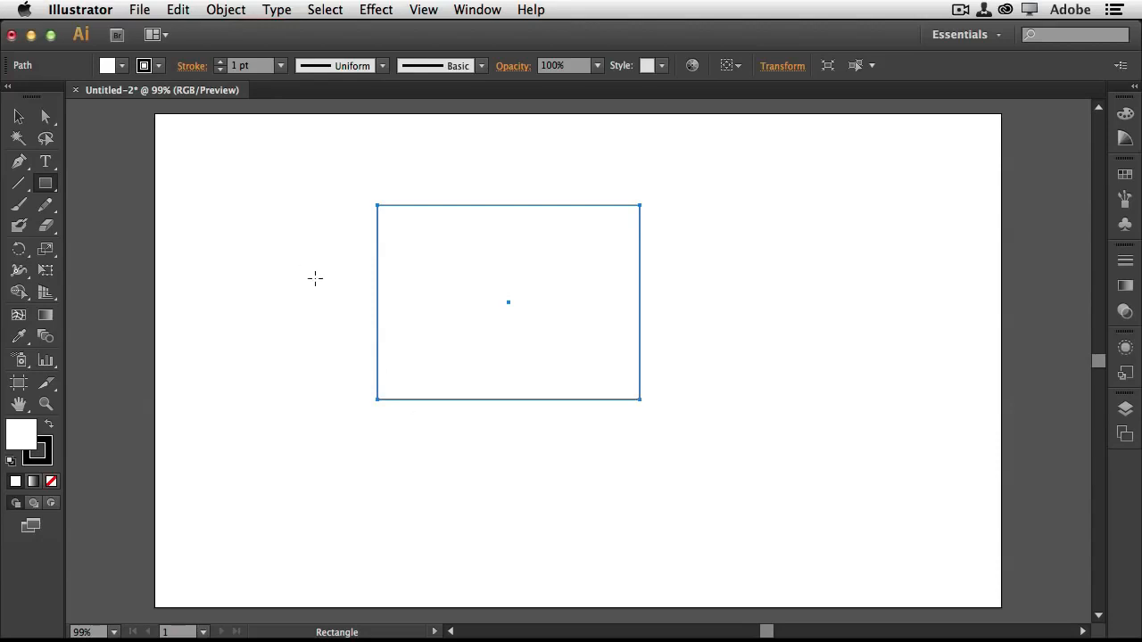
pyautogui.moveTo(313, 272); pyautogui.dragTo(477, 459)
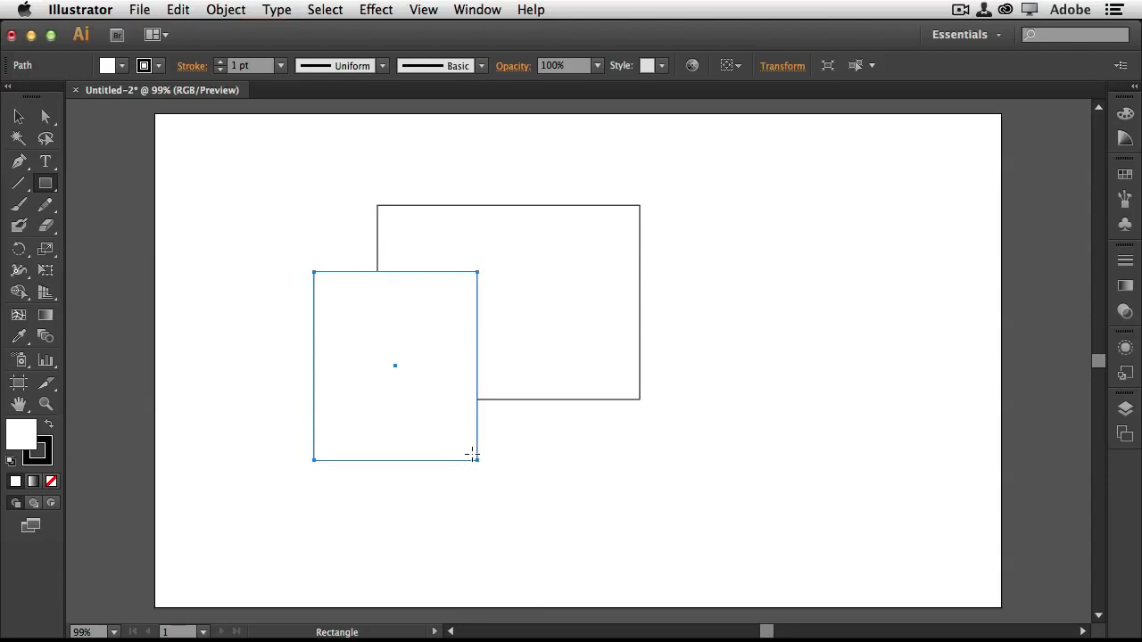
# Reposition both rectangles so the taller one overlaps the upper-left corner of the wide one.
pyautogui.click(19, 117)
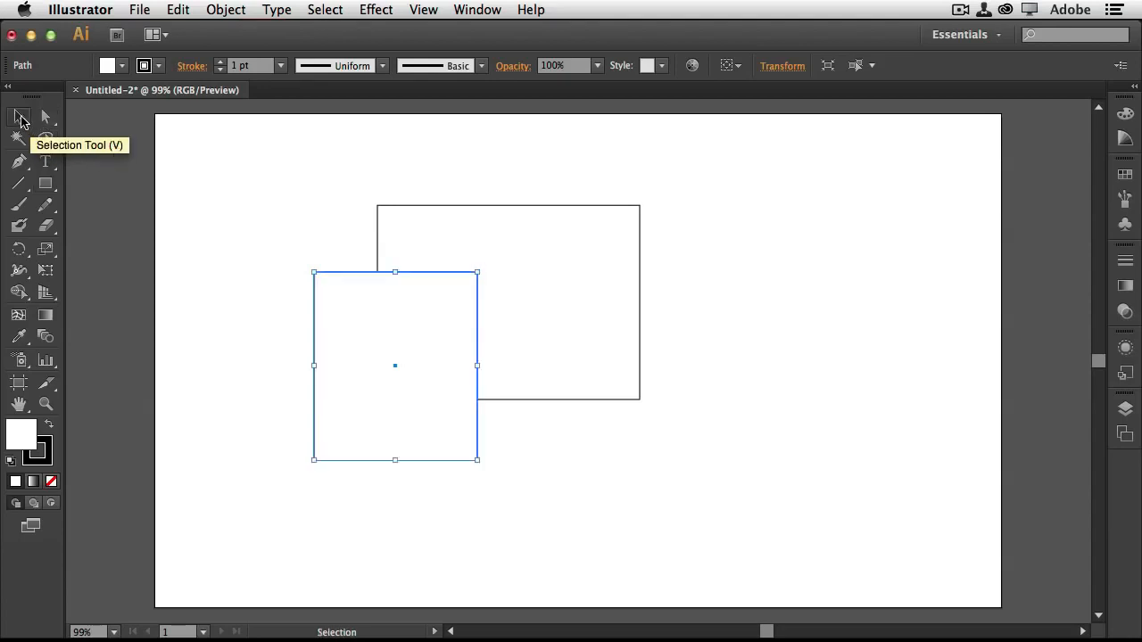
pyautogui.moveTo(439, 390); pyautogui.dragTo(385, 258)
pyautogui.moveTo(505, 313); pyautogui.dragTo(514, 380)
pyautogui.moveTo(366, 233); pyautogui.dragTo(375, 253)
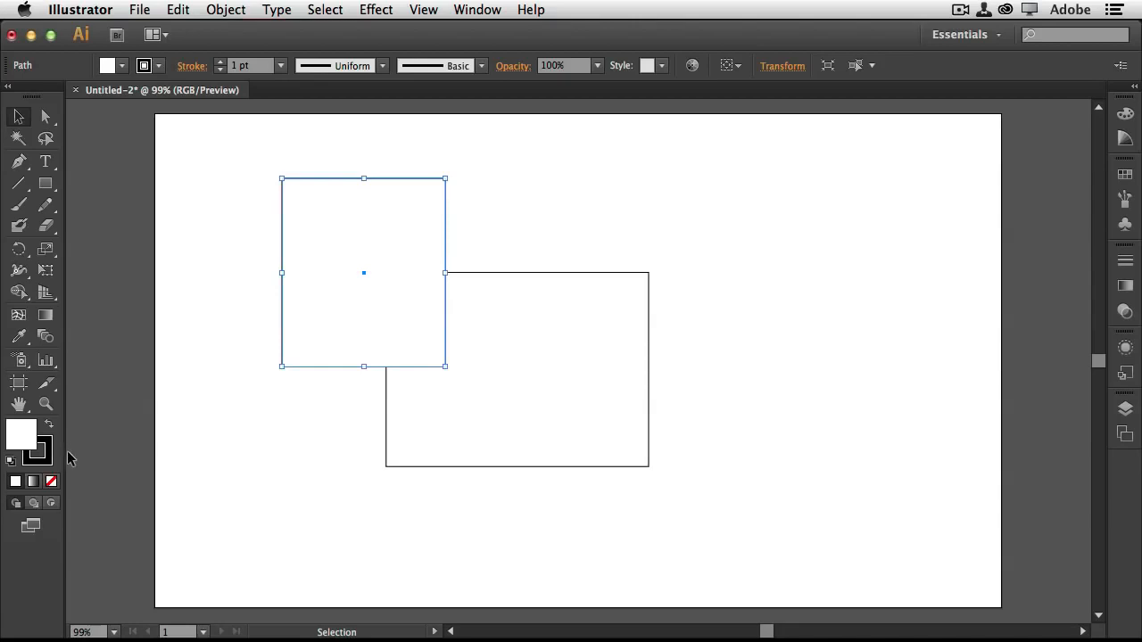
pyautogui.moveTo(392, 344); pyautogui.dragTo(387, 401)
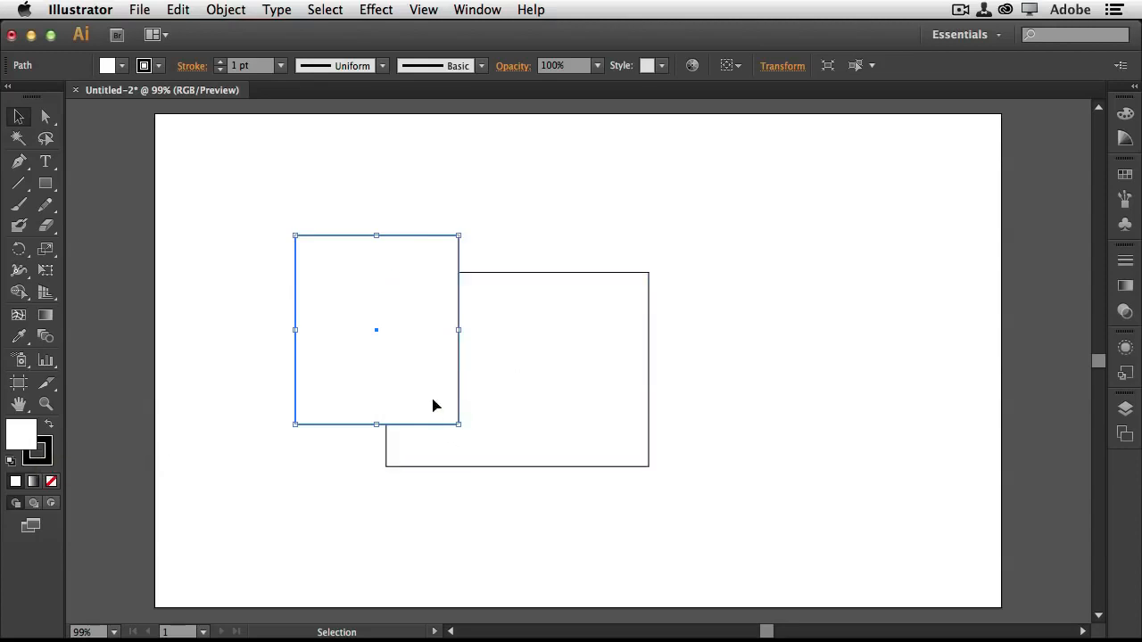
pyautogui.moveTo(427, 368)
pyautogui.mouseDown()
pyautogui.moveTo(422, 400)
pyautogui.moveTo(462, 352)
pyautogui.mouseUp()
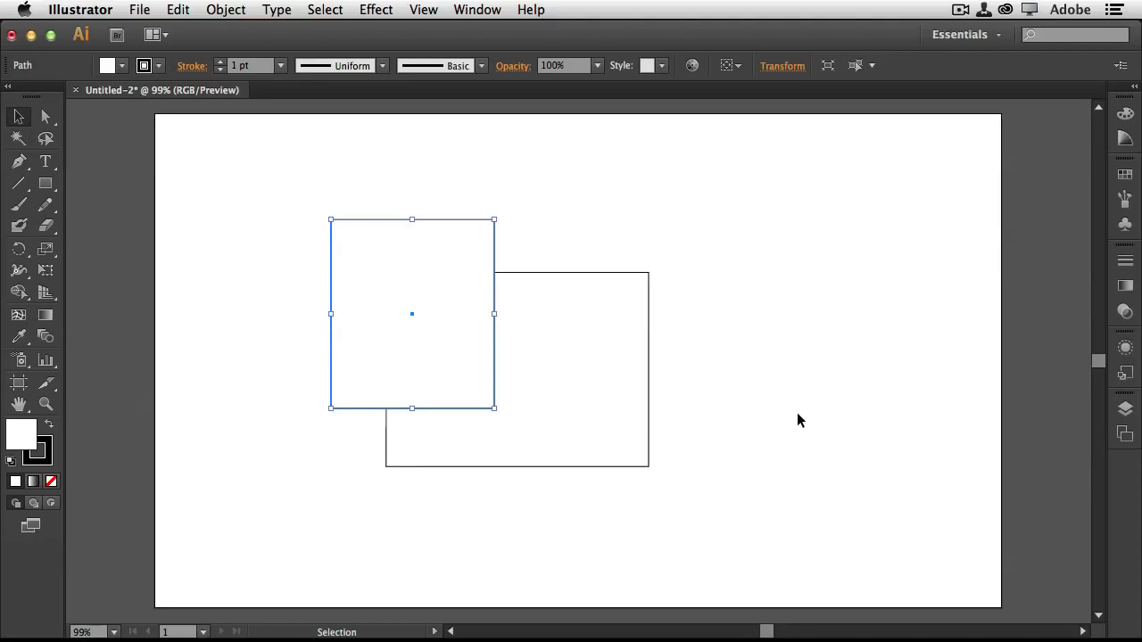
# Remove the white fill from the taller rectangle and fill it with bright yellow.
pyautogui.click(50, 483)
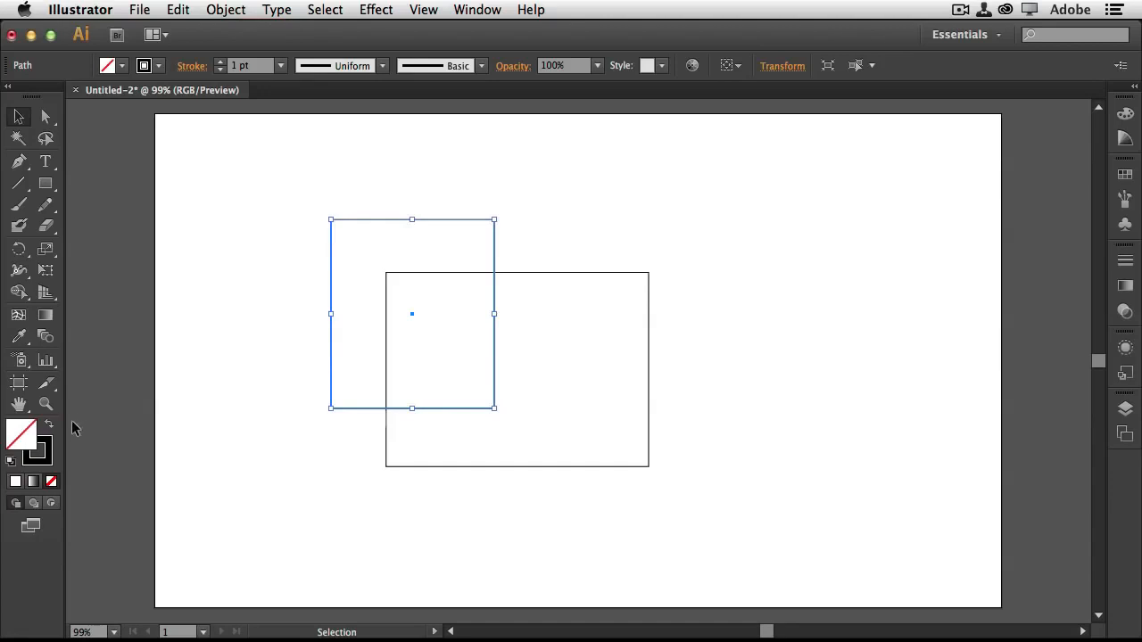
pyautogui.click(123, 68)
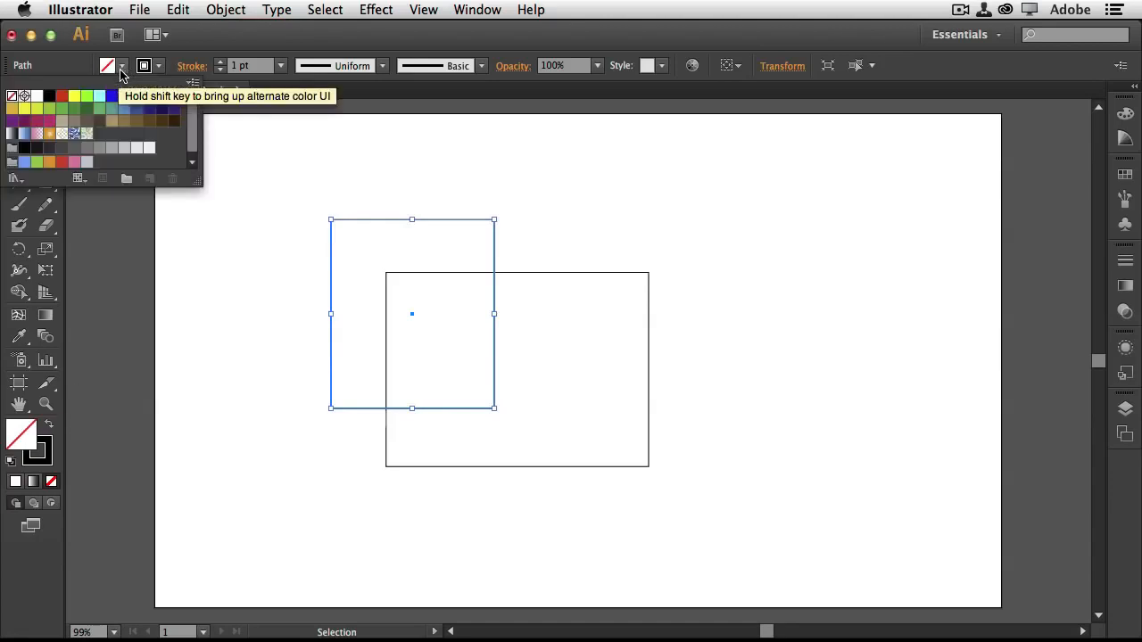
pyautogui.click(75, 96)
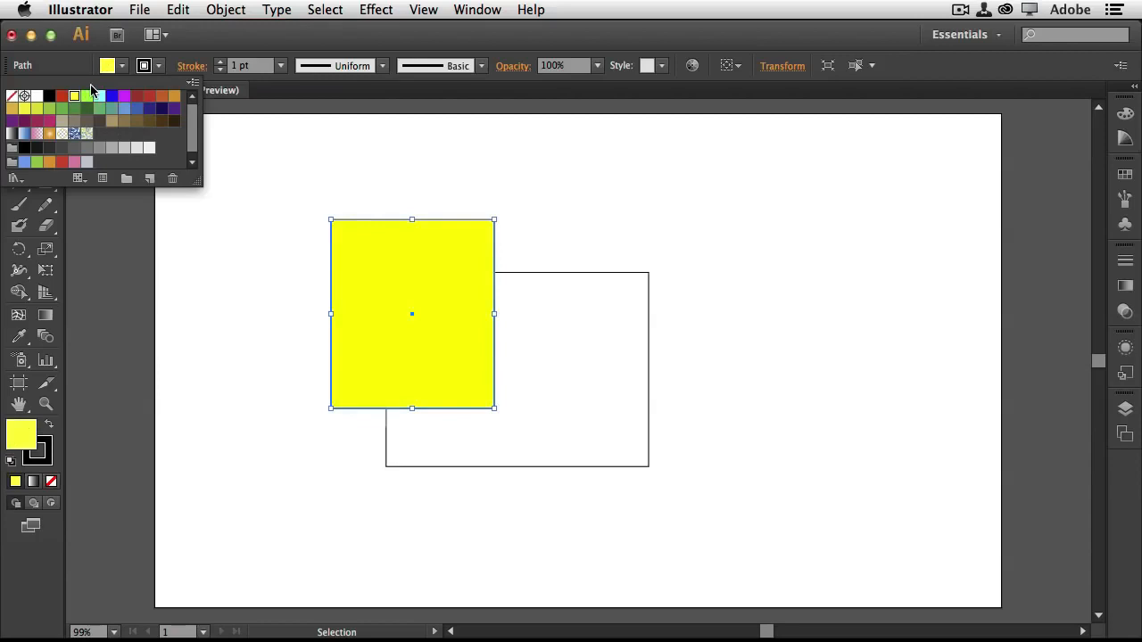
# Give the yellow rectangle a red stroke with a weight of 5 pt.
pyautogui.click(46, 459)
pyautogui.click(45, 460)
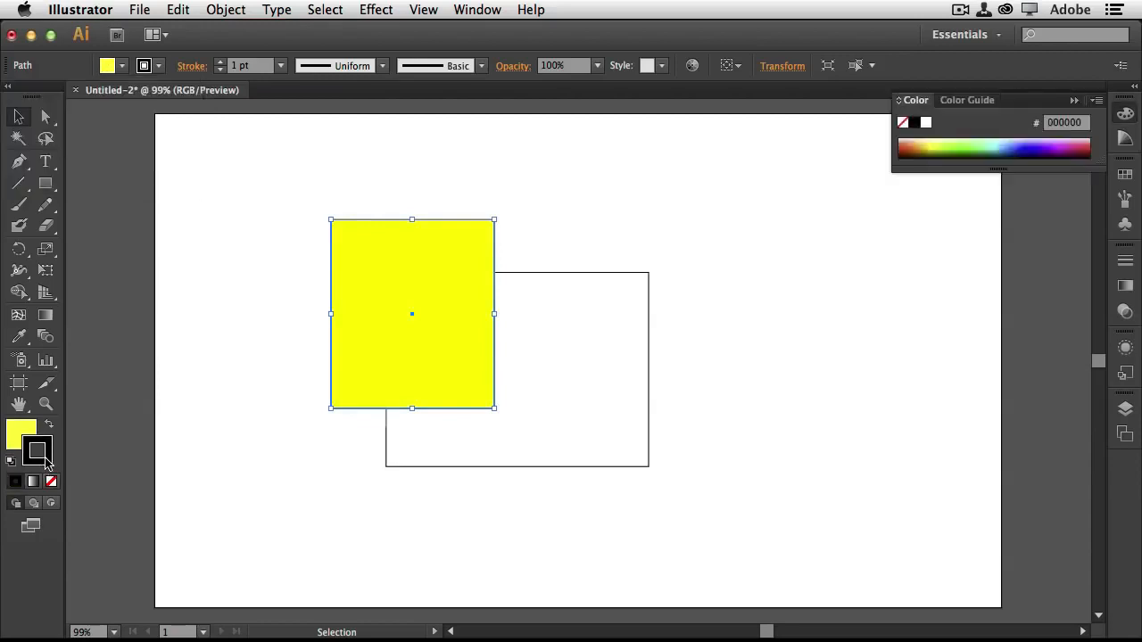
pyautogui.click(18, 436)
pyautogui.click(43, 453)
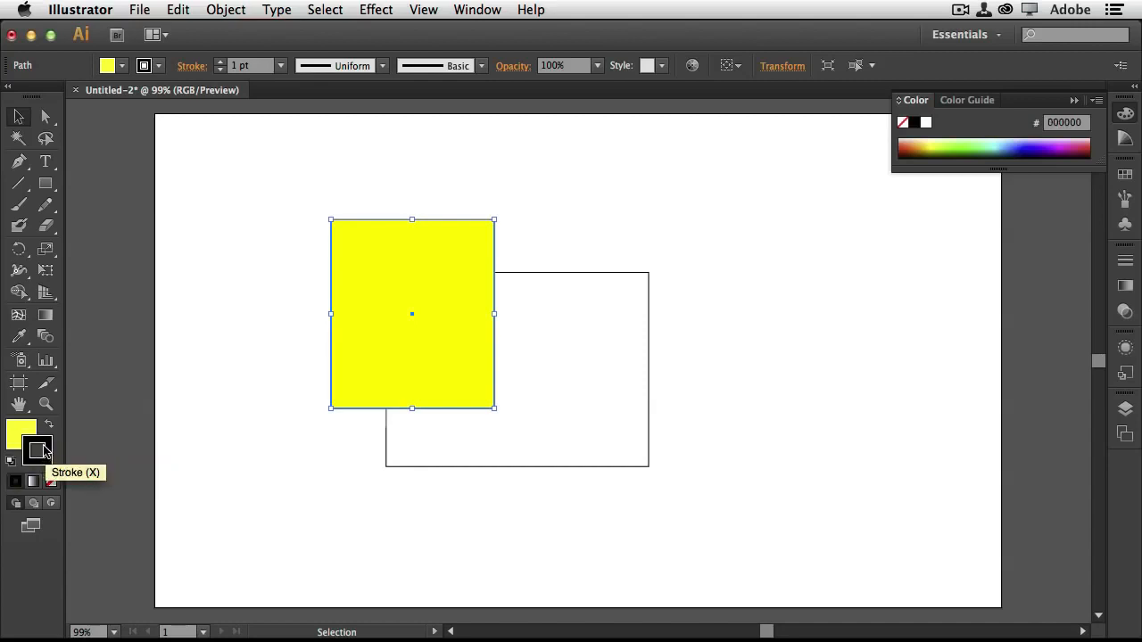
pyautogui.click(20, 436)
pyautogui.click(42, 451)
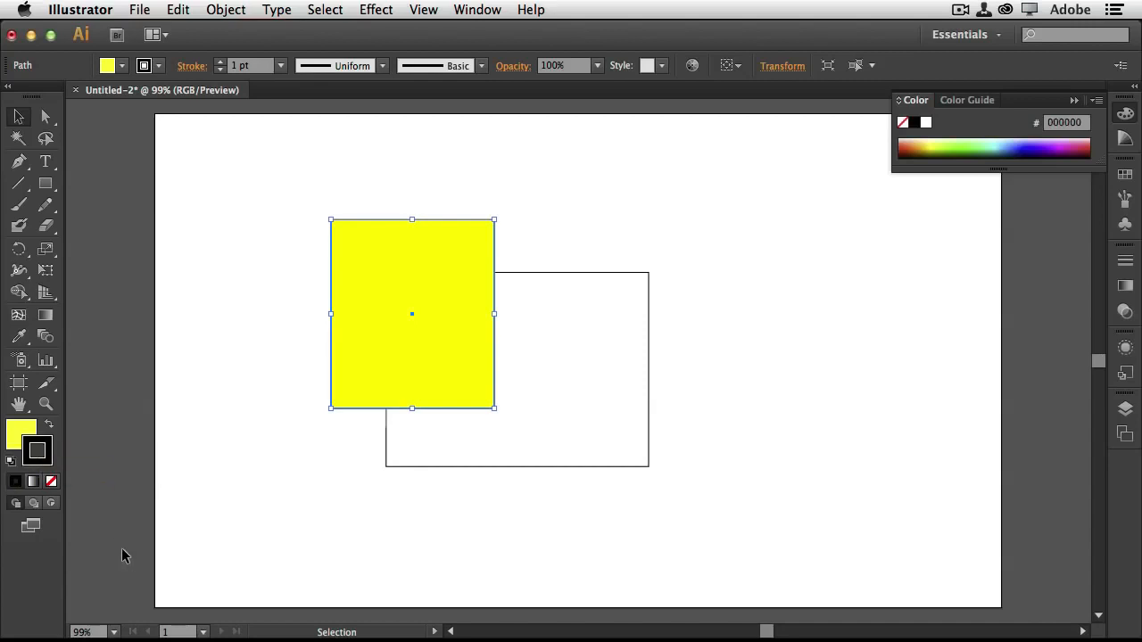
pyautogui.click(159, 70)
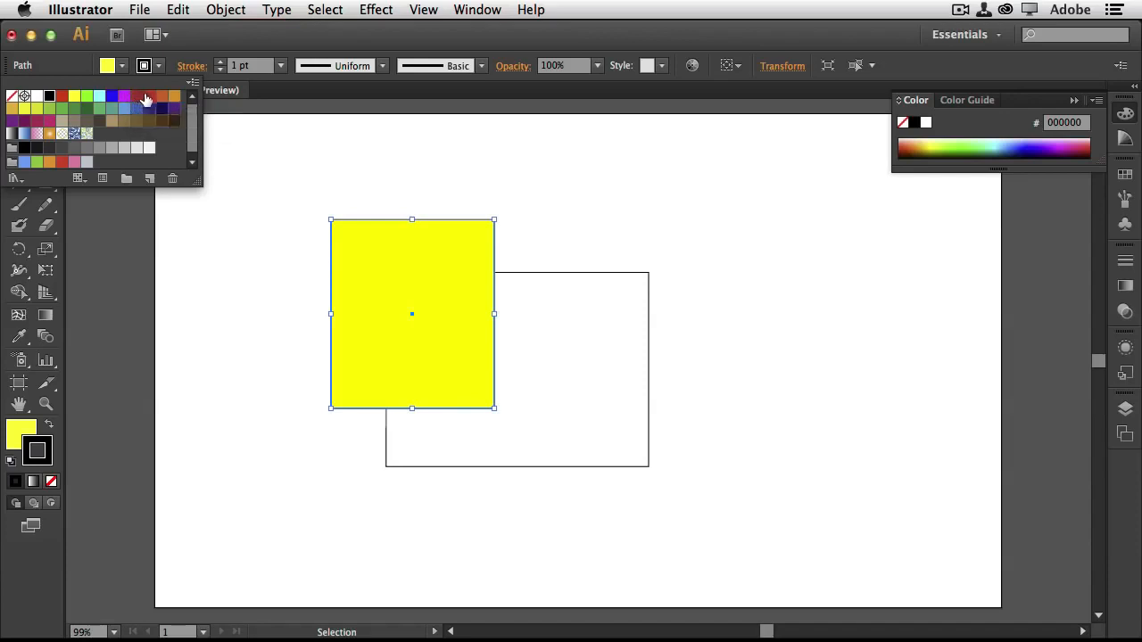
pyautogui.click(148, 96)
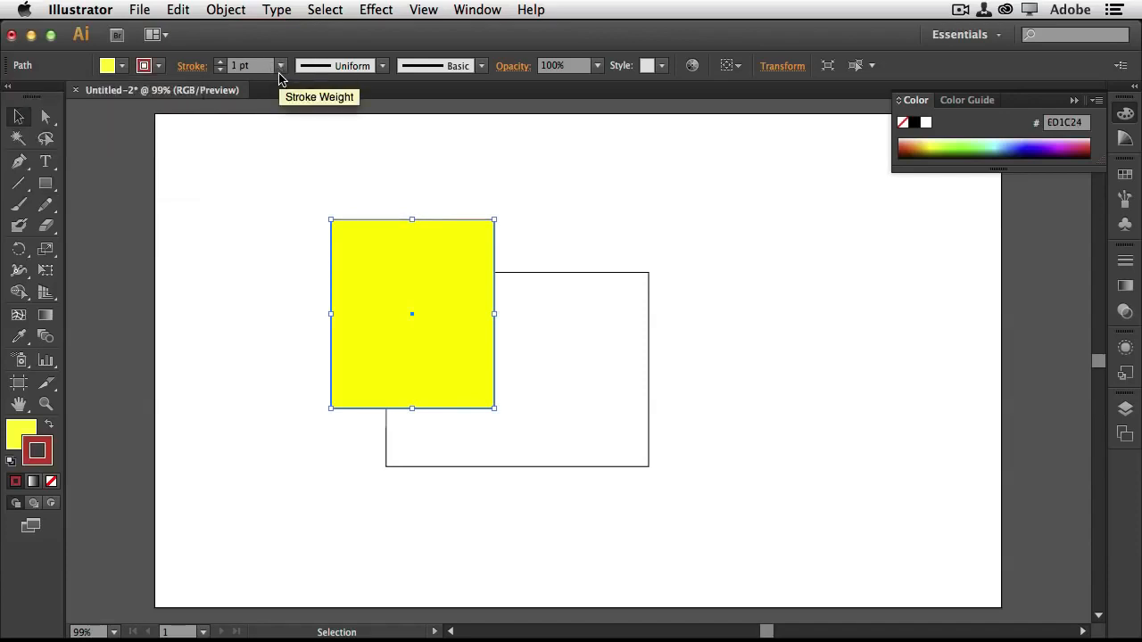
pyautogui.click(281, 69)
pyautogui.click(301, 223)
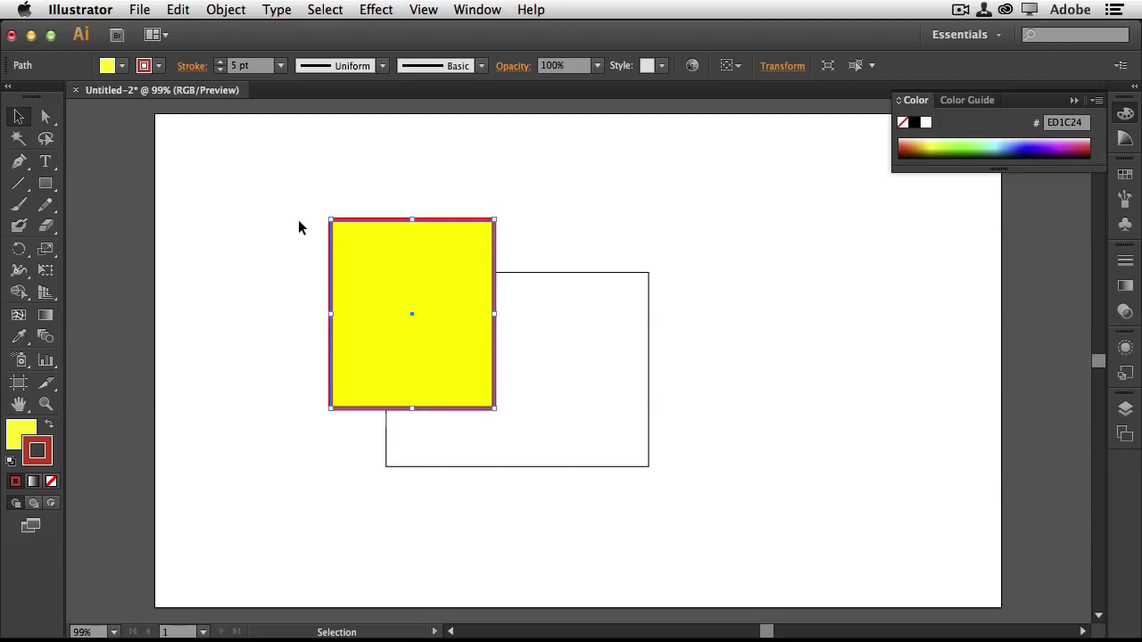
# Reduce the yellow rectangle's opacity to 60%.
pyautogui.click(20, 435)
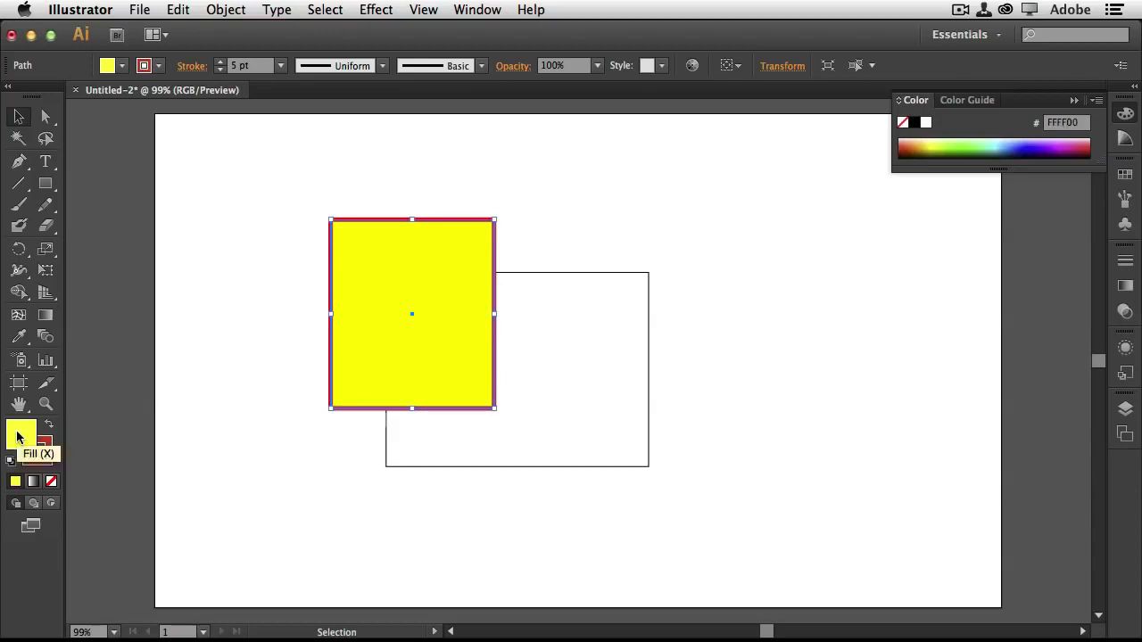
pyautogui.click(599, 66)
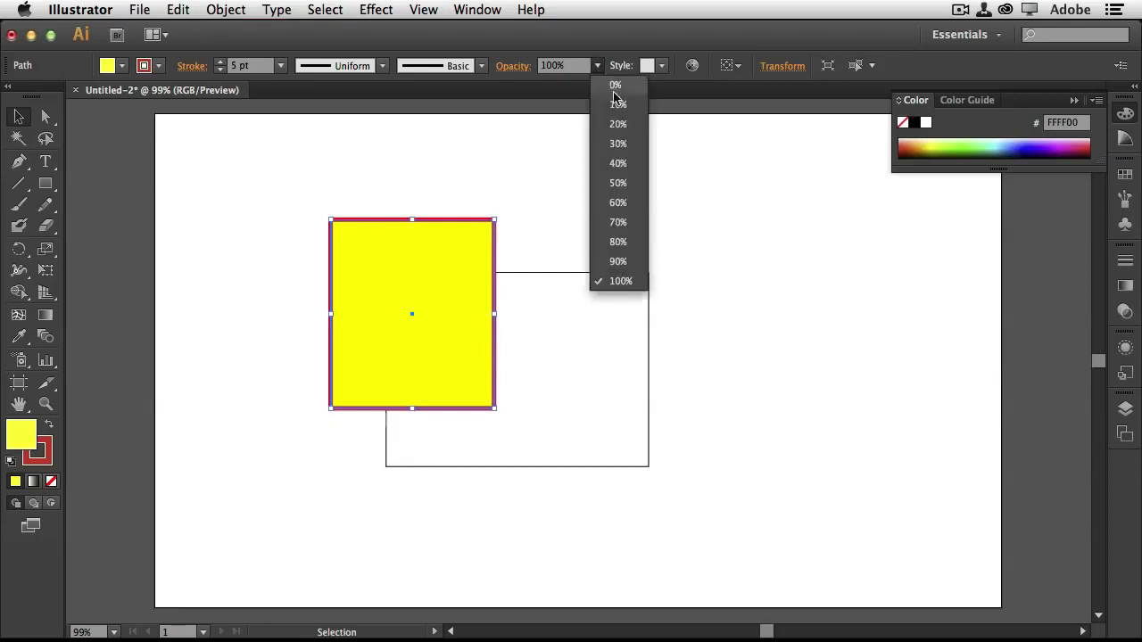
pyautogui.click(622, 206)
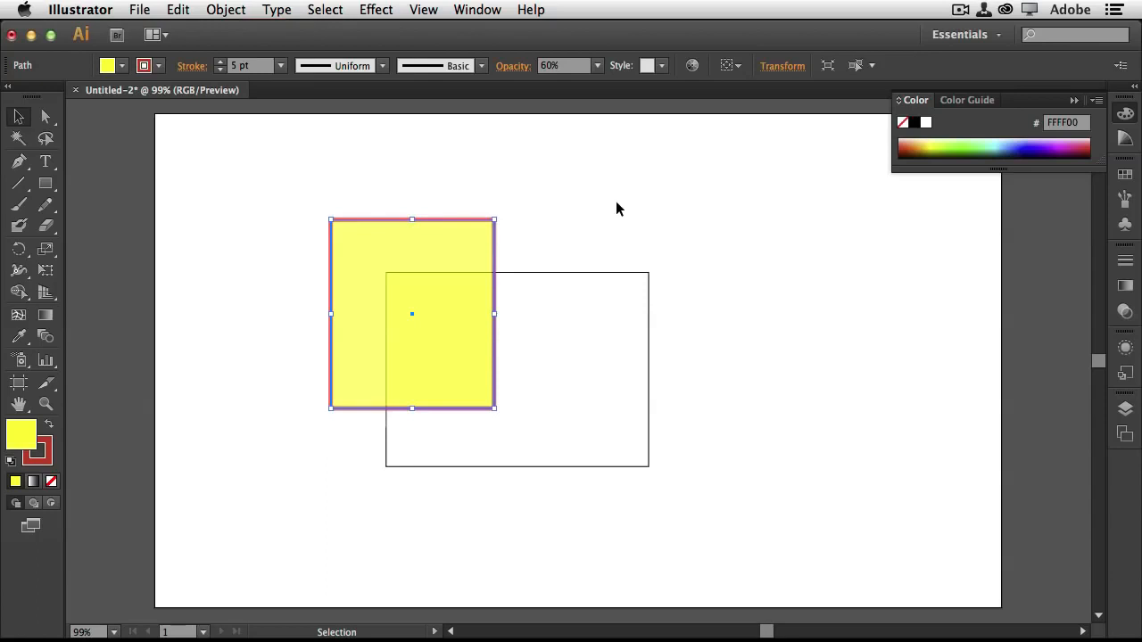
# Undo the last opacity change and reposition both rectangles so the yellow one covers the white rectangle's lower-right corner.
pyautogui.press('super+z')
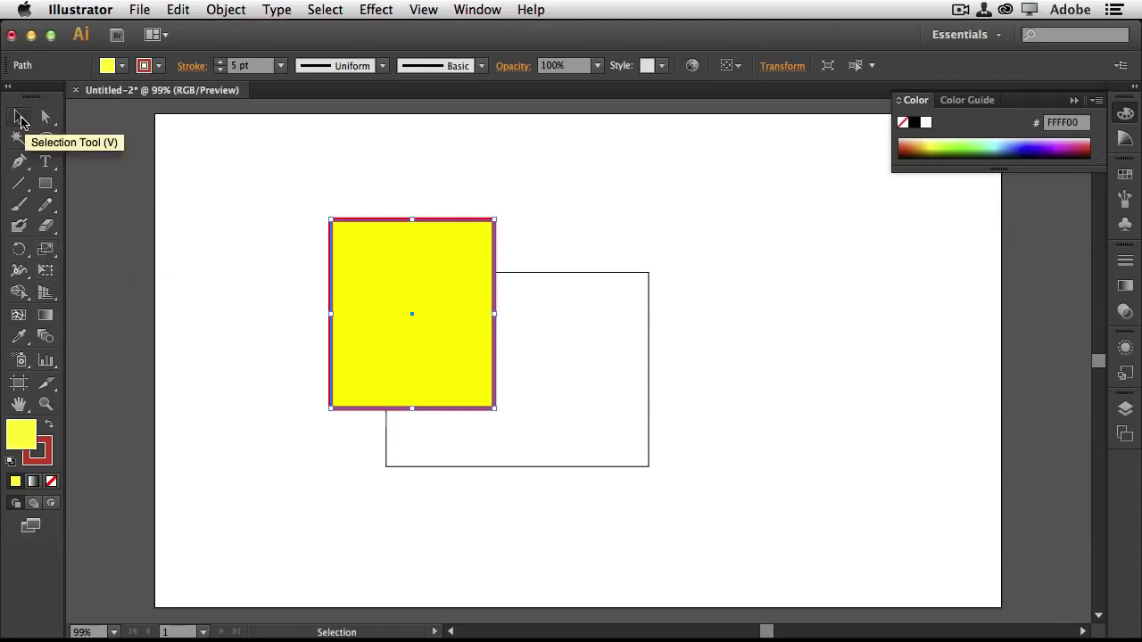
pyautogui.click(589, 371)
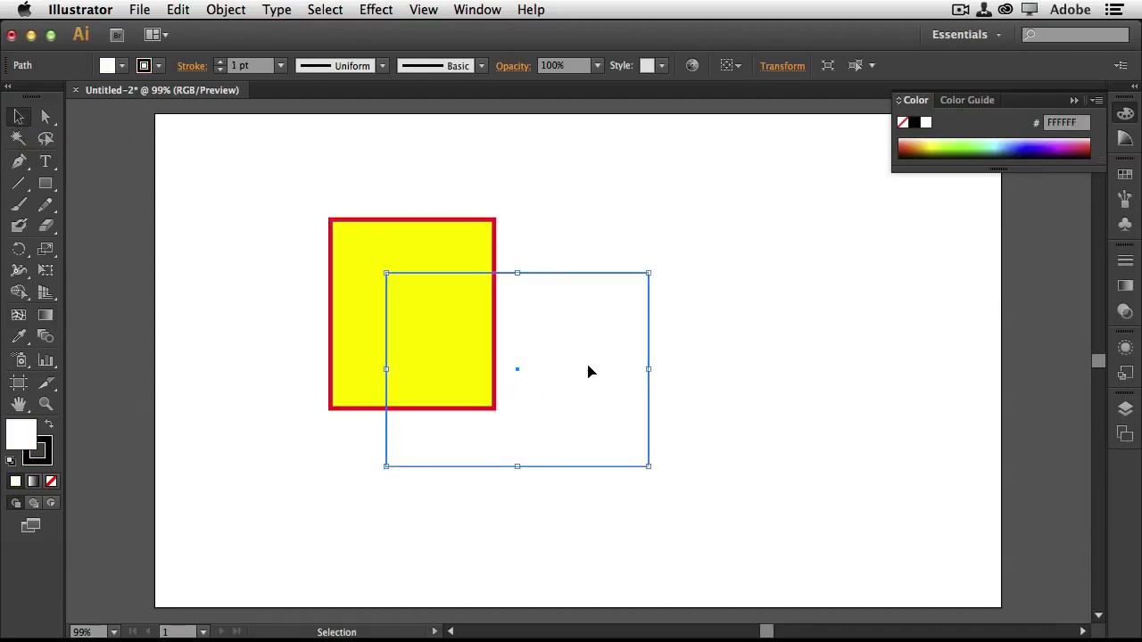
pyautogui.moveTo(641, 419); pyautogui.dragTo(598, 304)
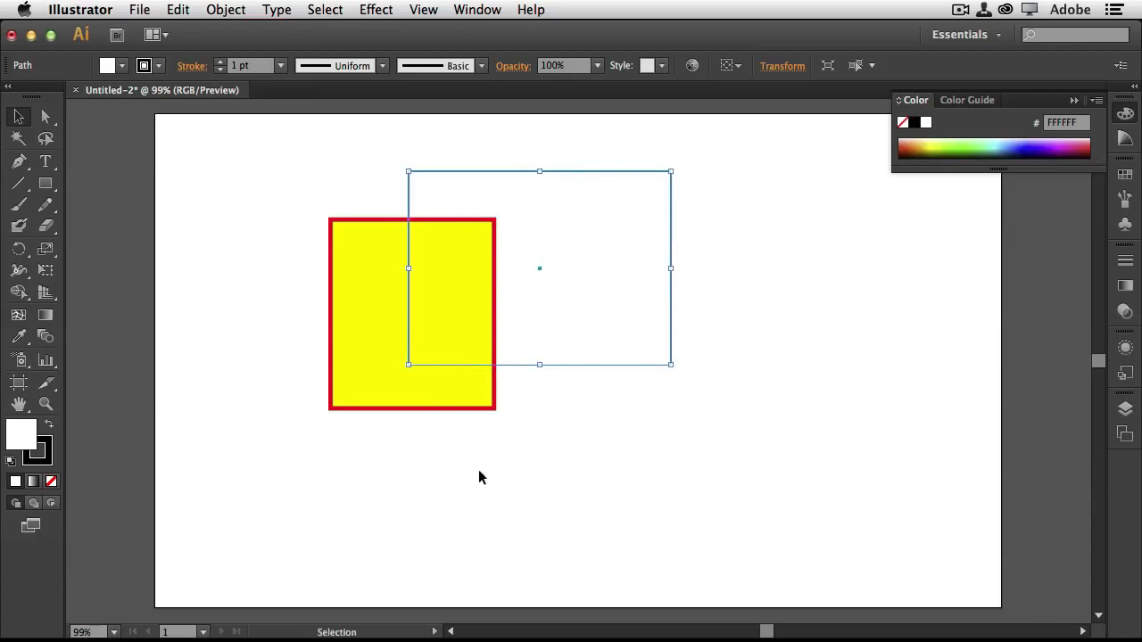
pyautogui.click(374, 383)
pyautogui.moveTo(375, 384); pyautogui.dragTo(449, 426)
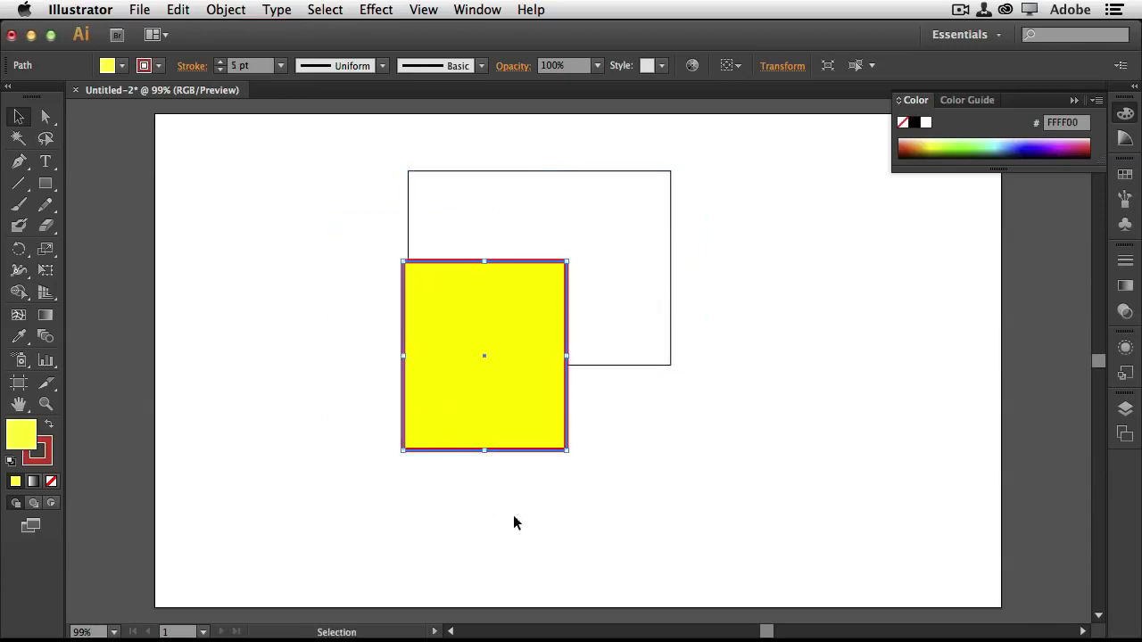
pyautogui.moveTo(538, 423); pyautogui.dragTo(655, 421)
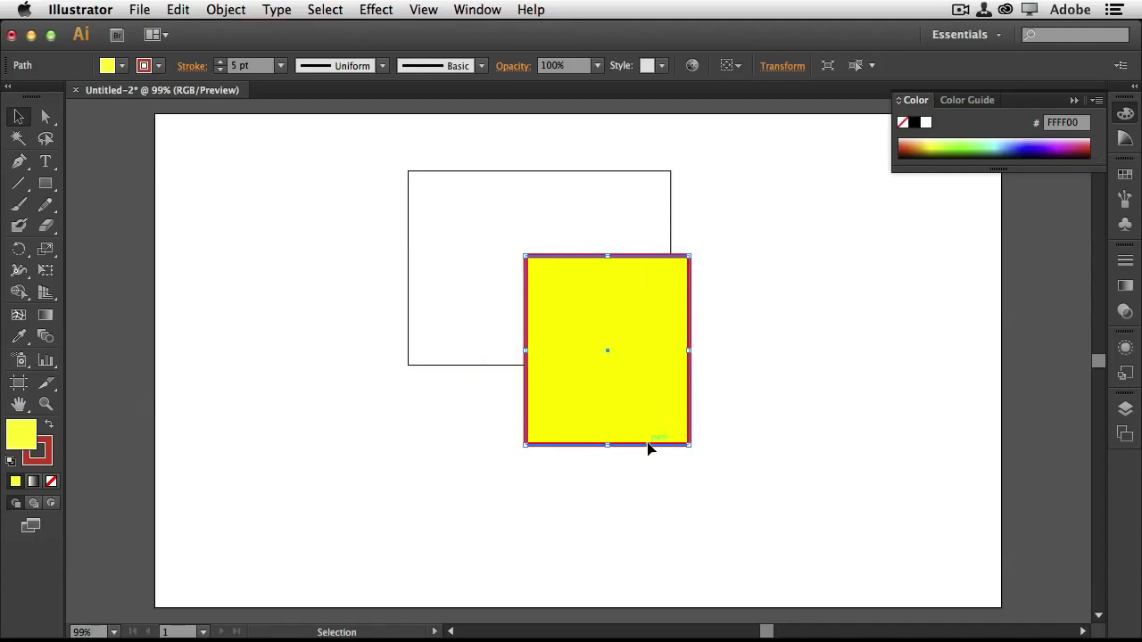
pyautogui.moveTo(648, 448); pyautogui.dragTo(646, 460)
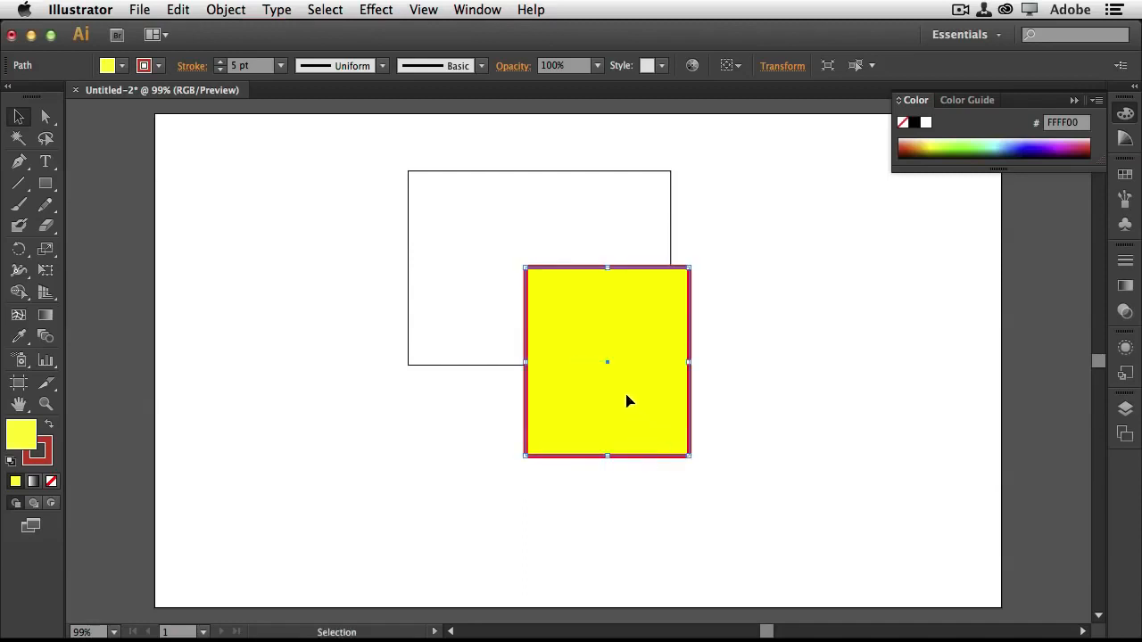
pyautogui.moveTo(626, 401); pyautogui.dragTo(643, 366)
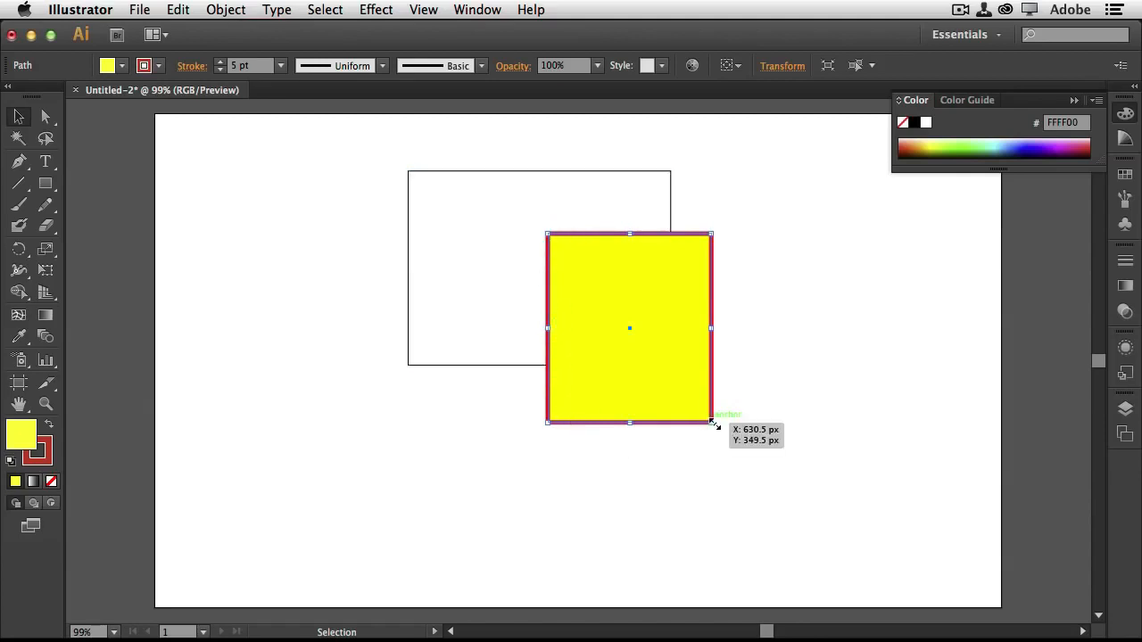
# Shrink the yellow rectangle from its corners, move it over the white rectangle's upper-left corner and deselect it.
pyautogui.moveTo(712, 423)
pyautogui.mouseDown()
pyautogui.moveTo(726, 343)
pyautogui.moveTo(709, 417)
pyautogui.mouseUp()
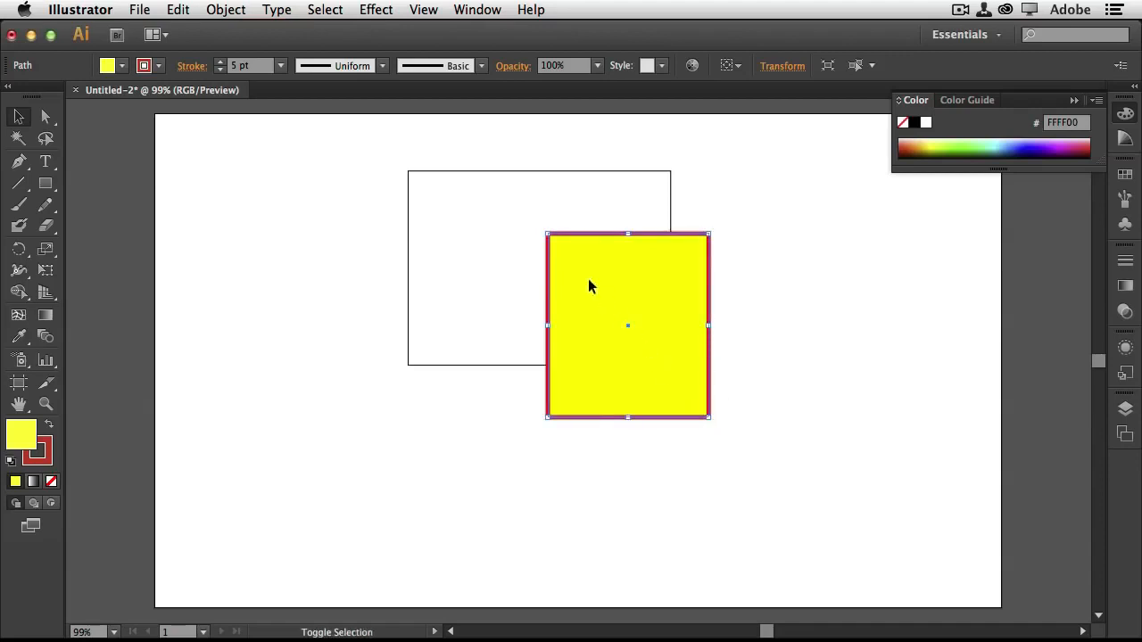
pyautogui.moveTo(548, 234); pyautogui.dragTo(593, 286)
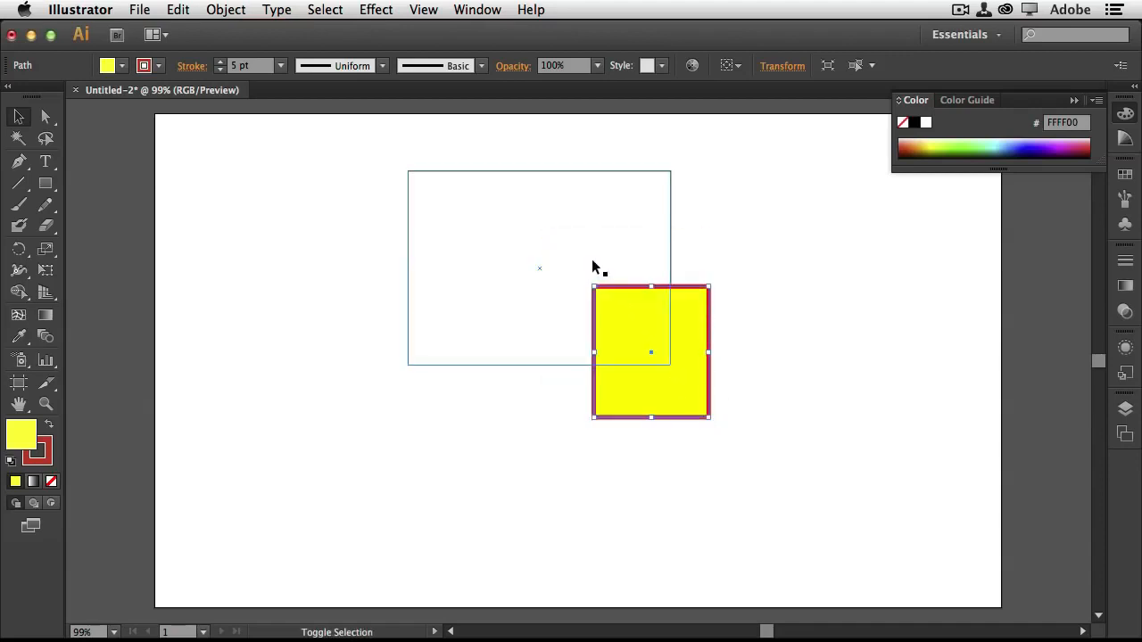
pyautogui.moveTo(711, 414); pyautogui.dragTo(690, 400)
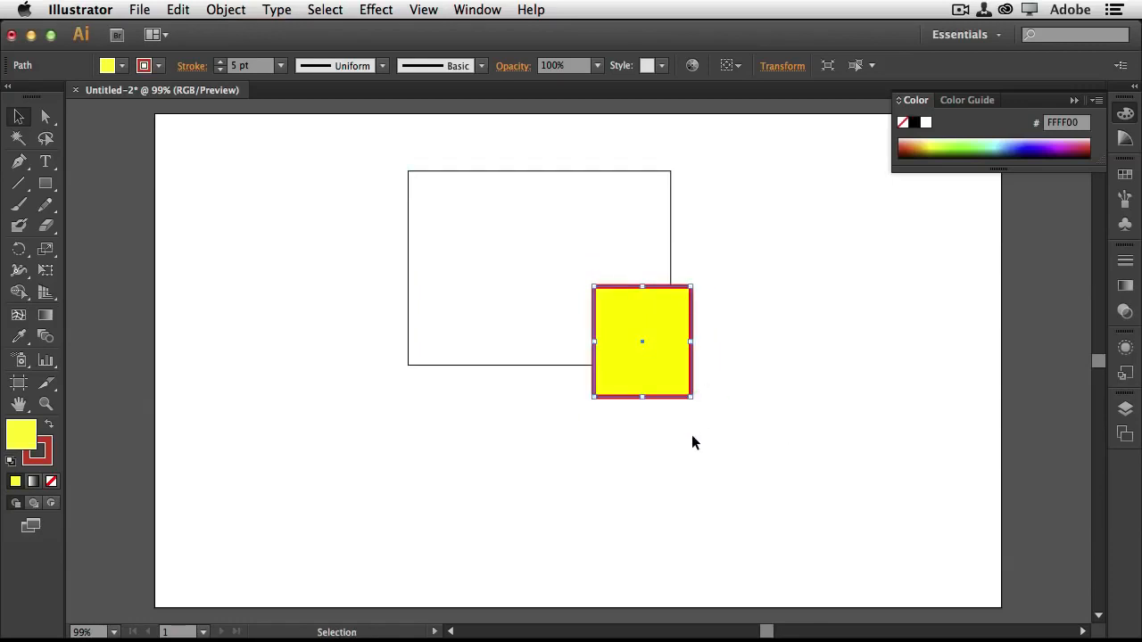
pyautogui.moveTo(671, 364); pyautogui.dragTo(435, 228)
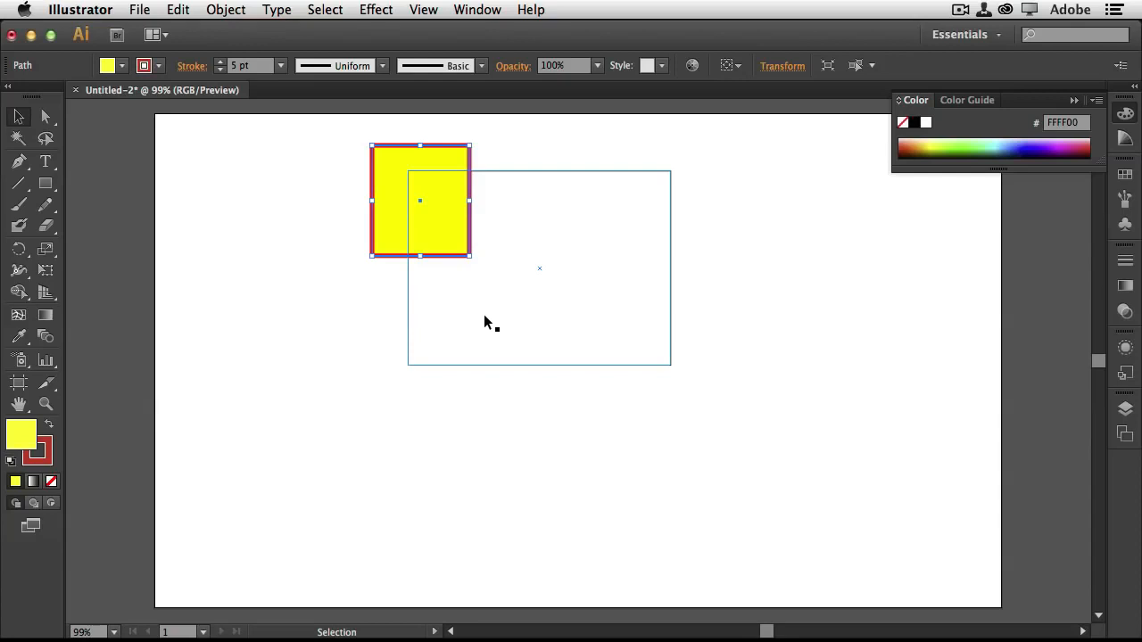
pyautogui.click(527, 403)
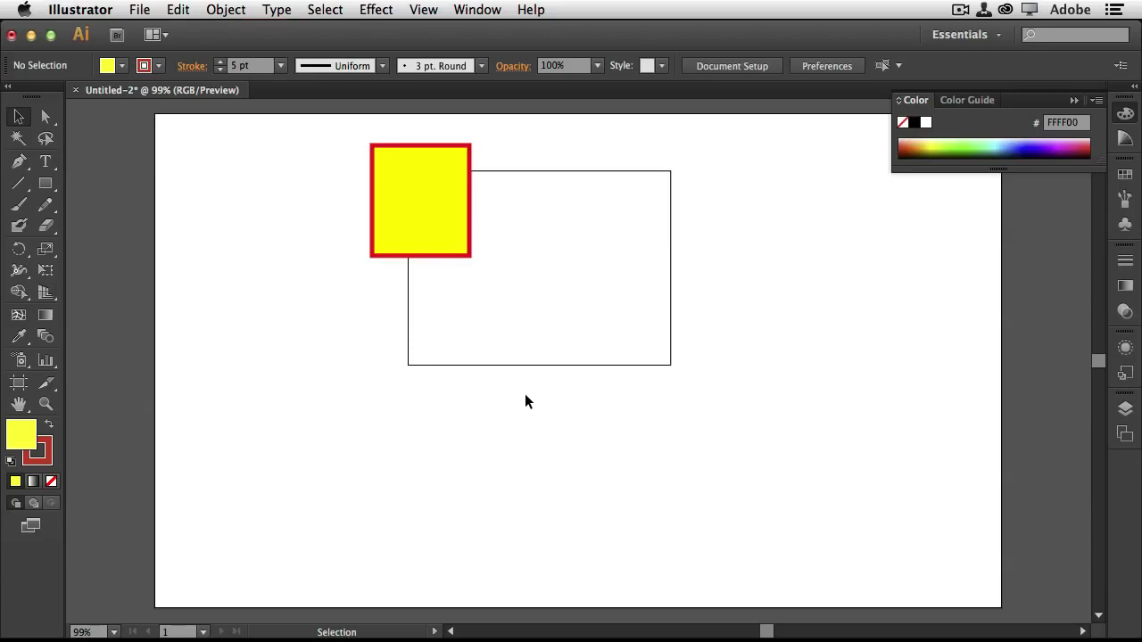
# Distort the yellow rectangle into an irregular four-sided shape by moving its corner anchor points individually with the Direct Selection tool.
pyautogui.click(45, 118)
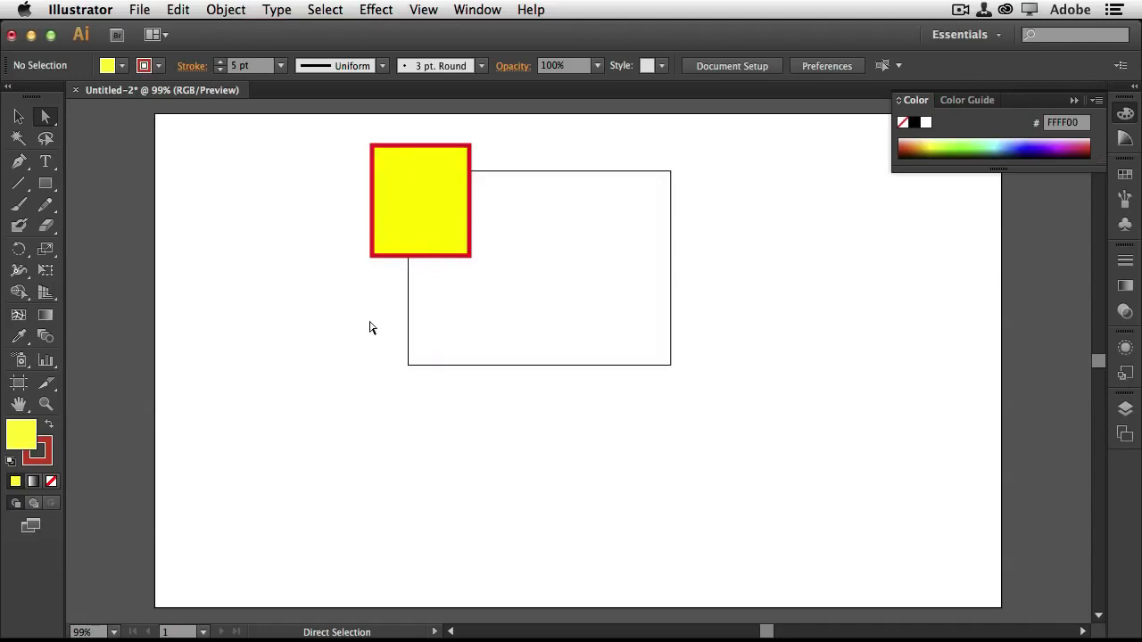
pyautogui.click(373, 256)
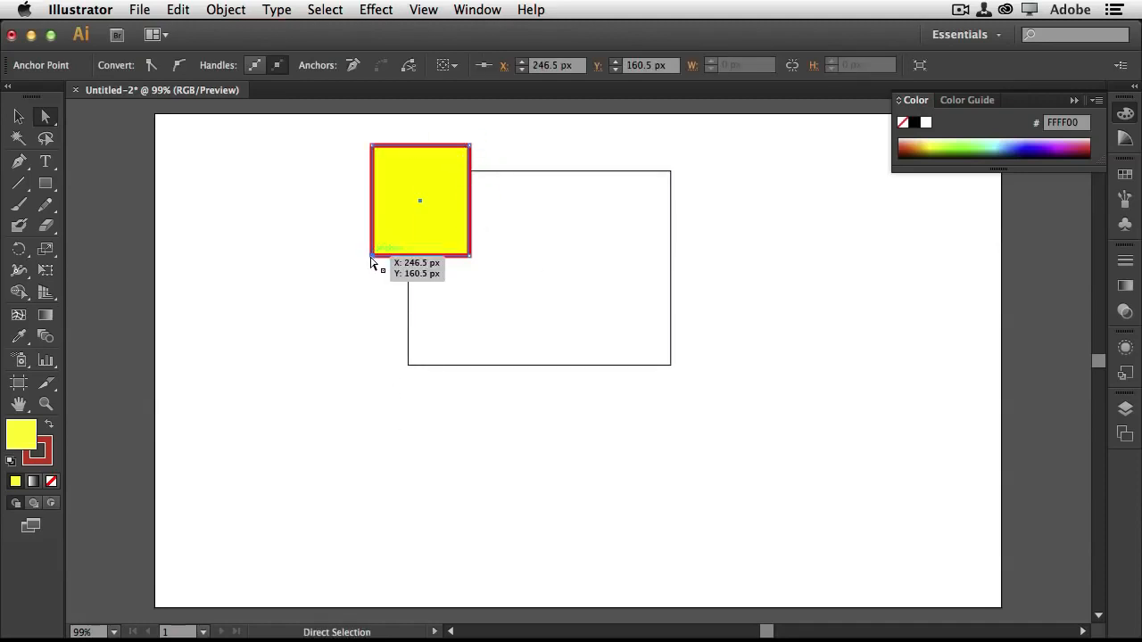
pyautogui.moveTo(373, 259); pyautogui.dragTo(398, 223)
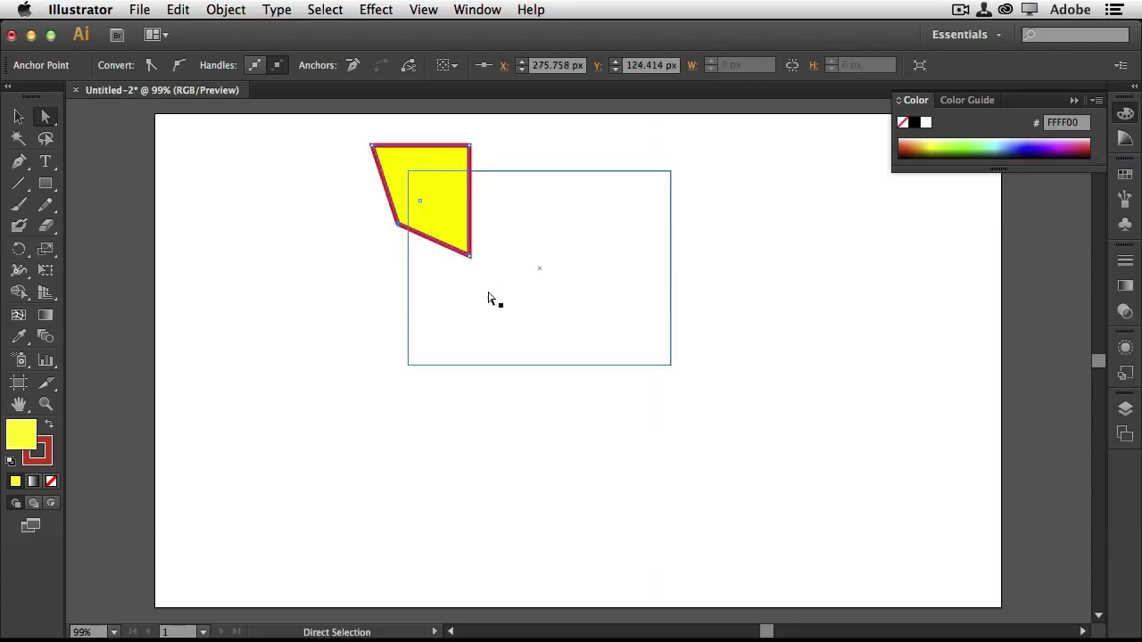
pyautogui.moveTo(470, 257); pyautogui.dragTo(504, 338)
pyautogui.moveTo(470, 148); pyautogui.dragTo(461, 160)
pyautogui.moveTo(374, 143); pyautogui.dragTo(376, 137)
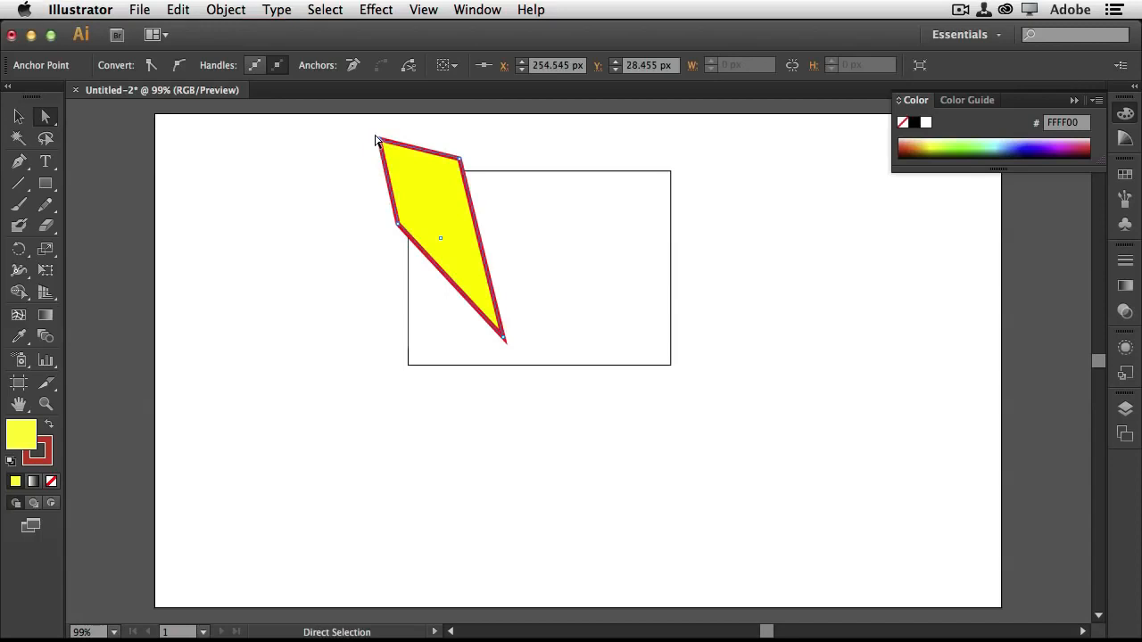
pyautogui.moveTo(375, 137); pyautogui.dragTo(435, 156)
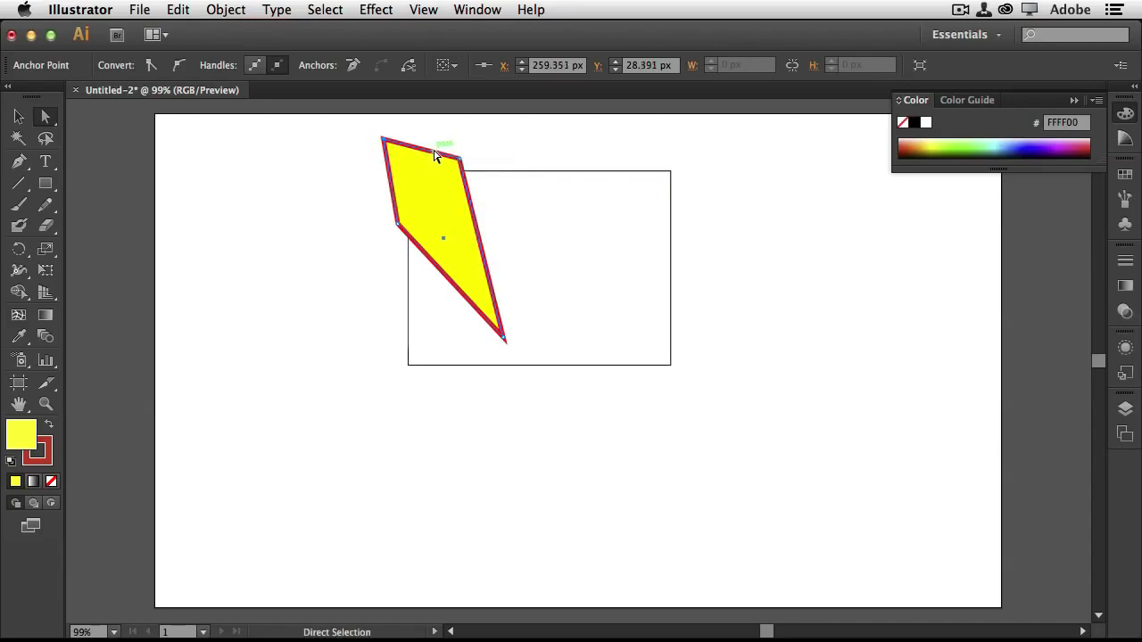
# Move the whole yellow shape over the white rectangle's right edge and rotate it so its long point faces down and left.
pyautogui.click(19, 116)
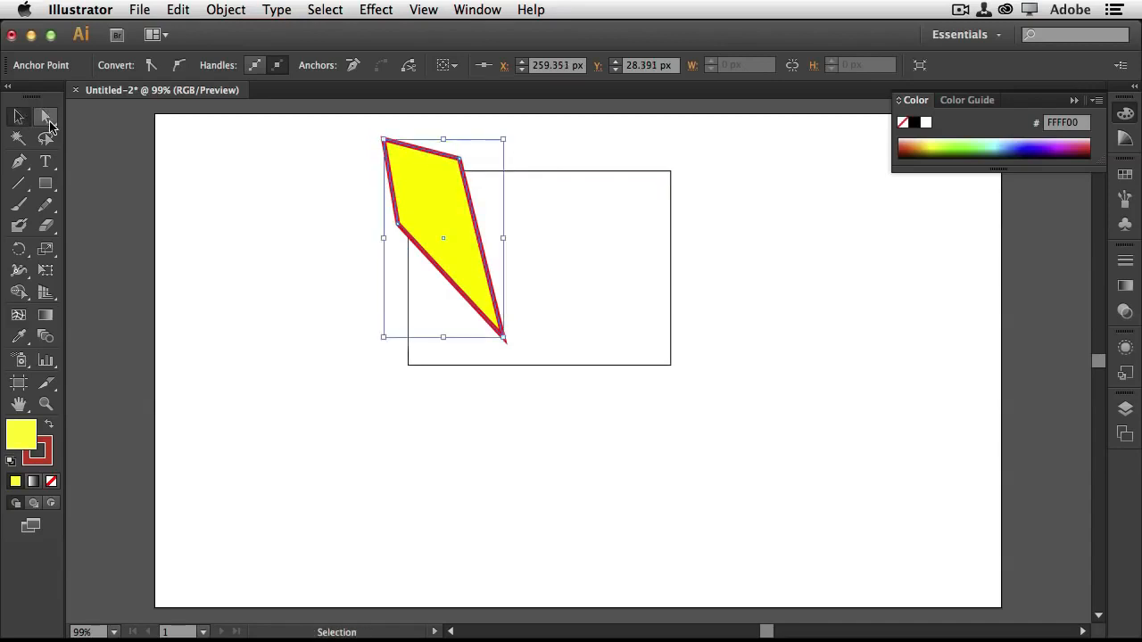
pyautogui.click(42, 122)
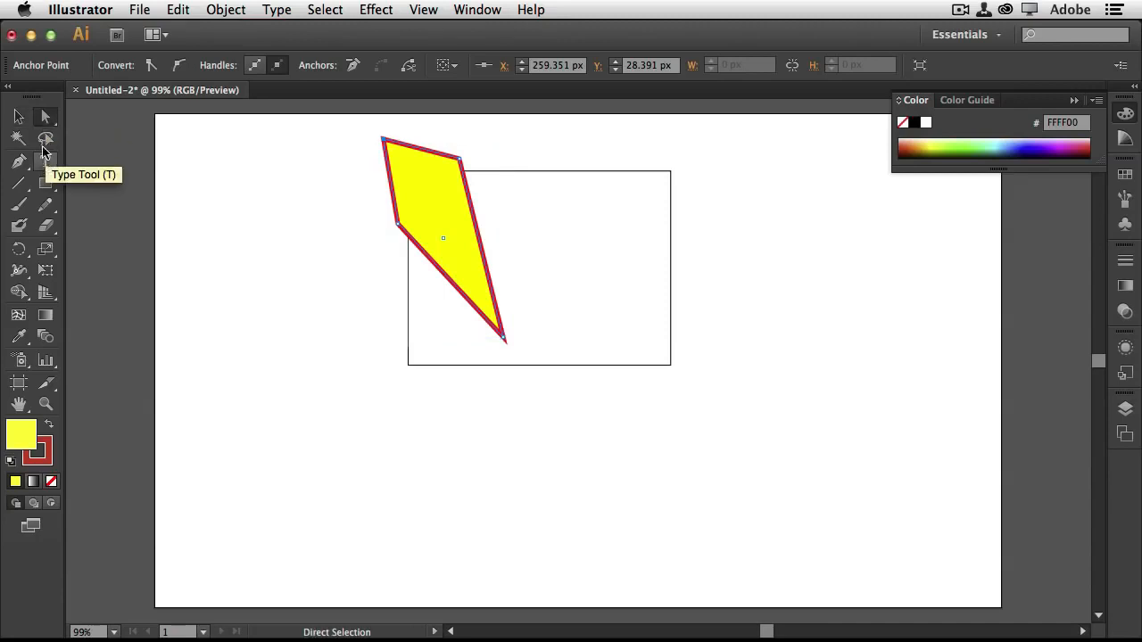
pyautogui.click(20, 123)
pyautogui.click(321, 353)
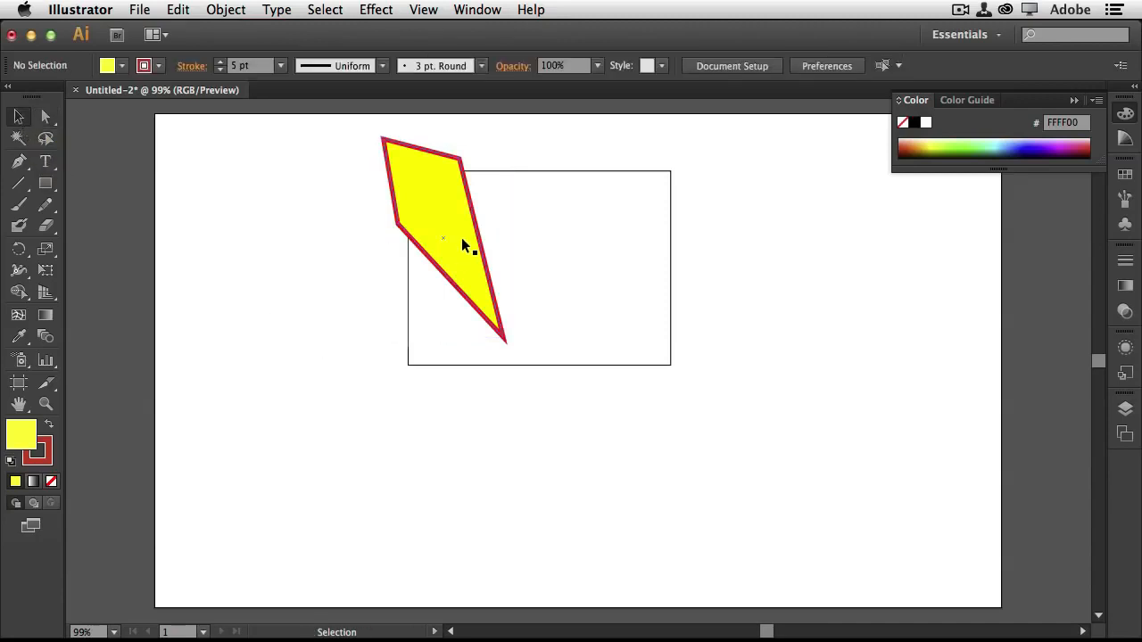
pyautogui.moveTo(462, 241); pyautogui.dragTo(668, 295)
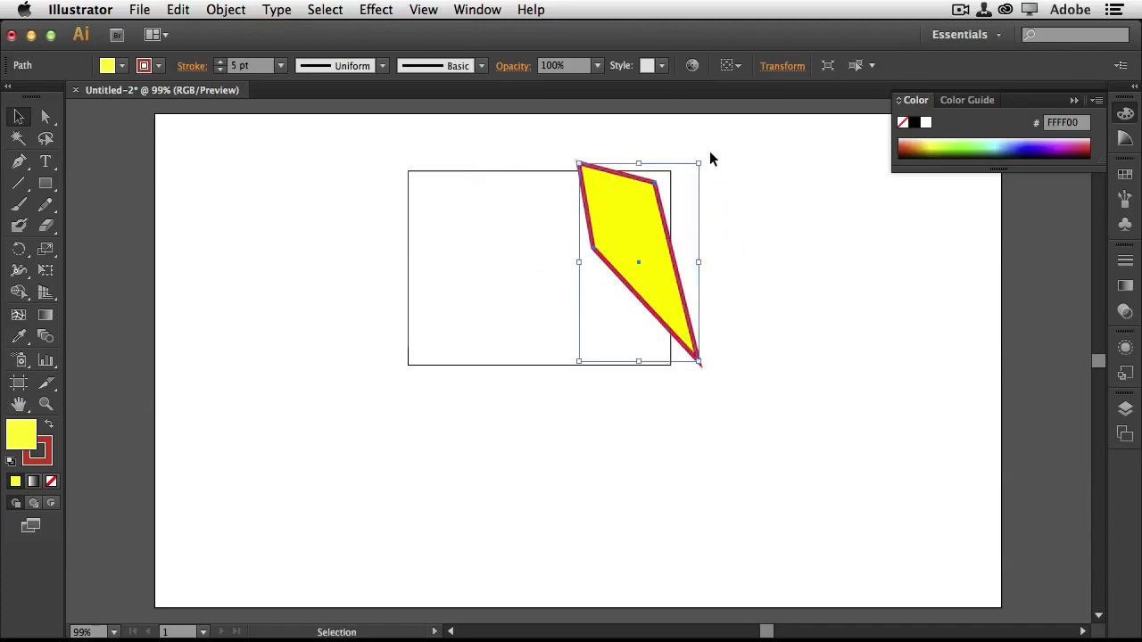
pyautogui.moveTo(701, 156); pyautogui.dragTo(691, 334)
pyautogui.moveTo(675, 242); pyautogui.dragTo(683, 224)
pyautogui.moveTo(763, 243); pyautogui.dragTo(788, 255)
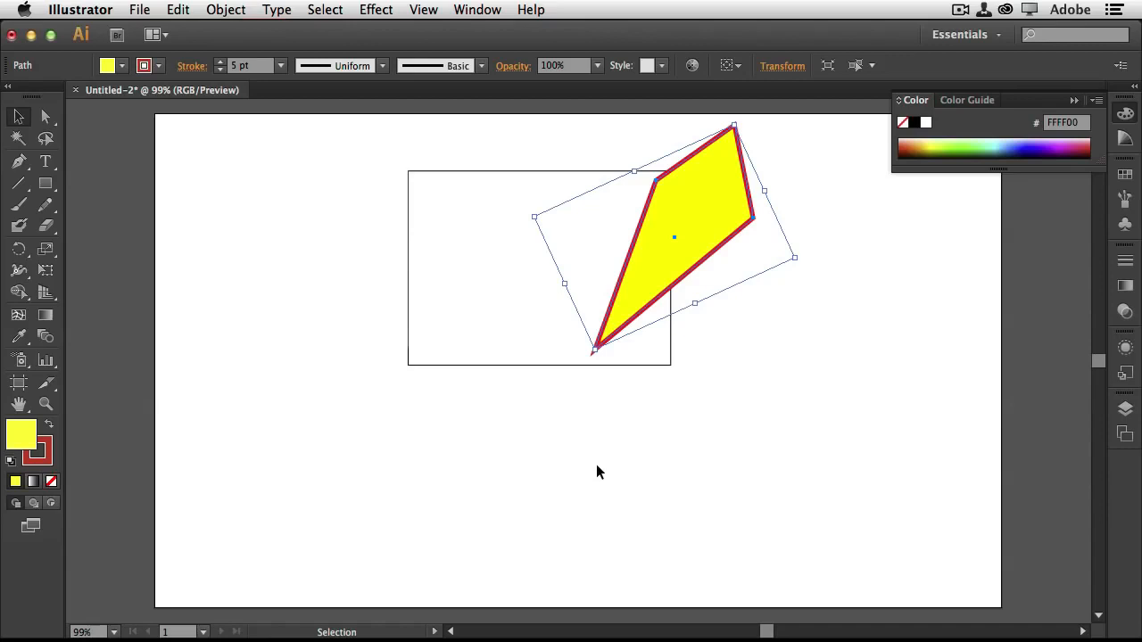
# Delete the yellow shape and the white rectangle together from the artboard.
pyautogui.moveTo(349, 146); pyautogui.dragTo(773, 392)
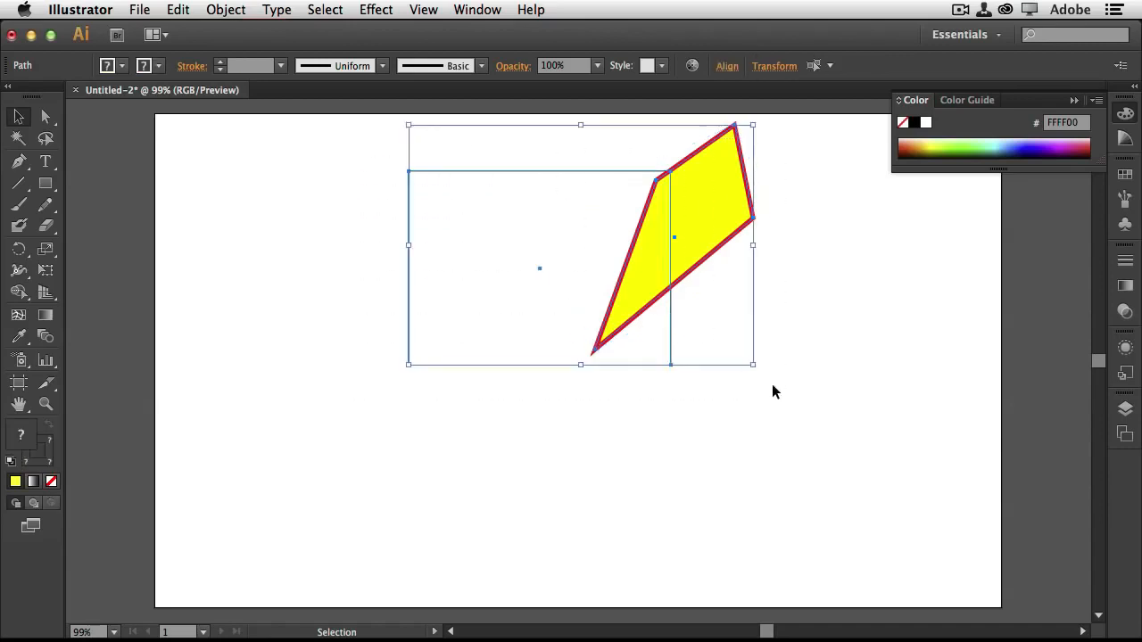
pyautogui.press('Delete')
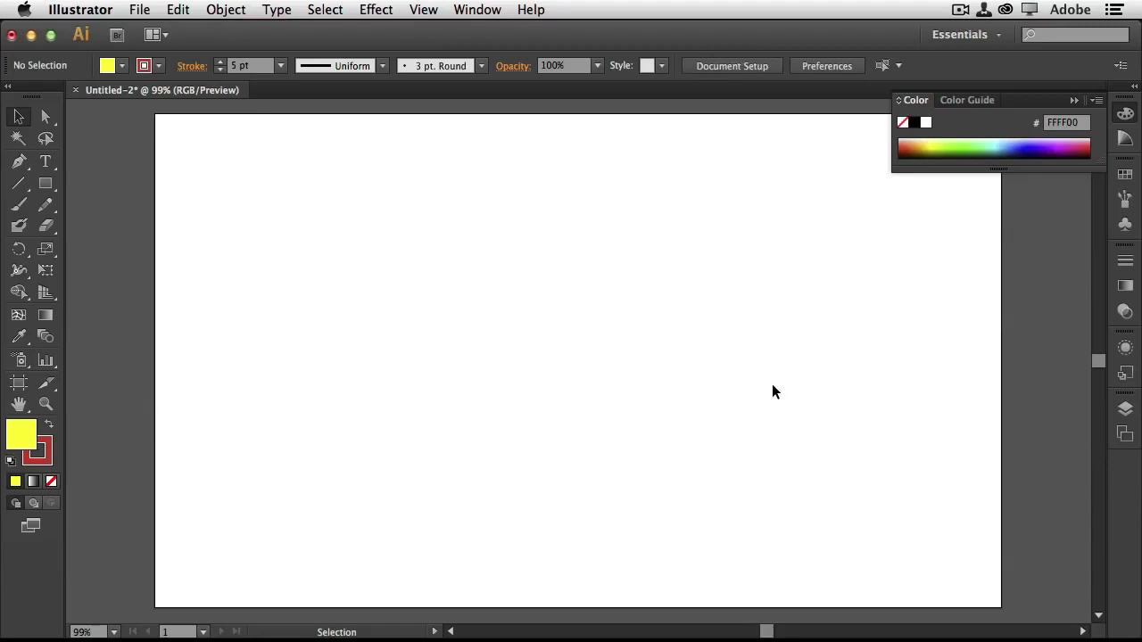
# Set up the Ellipse tool with no fill and the default 1 pt black stroke.
pyautogui.moveTo(45, 183); pyautogui.dragTo(189, 227)
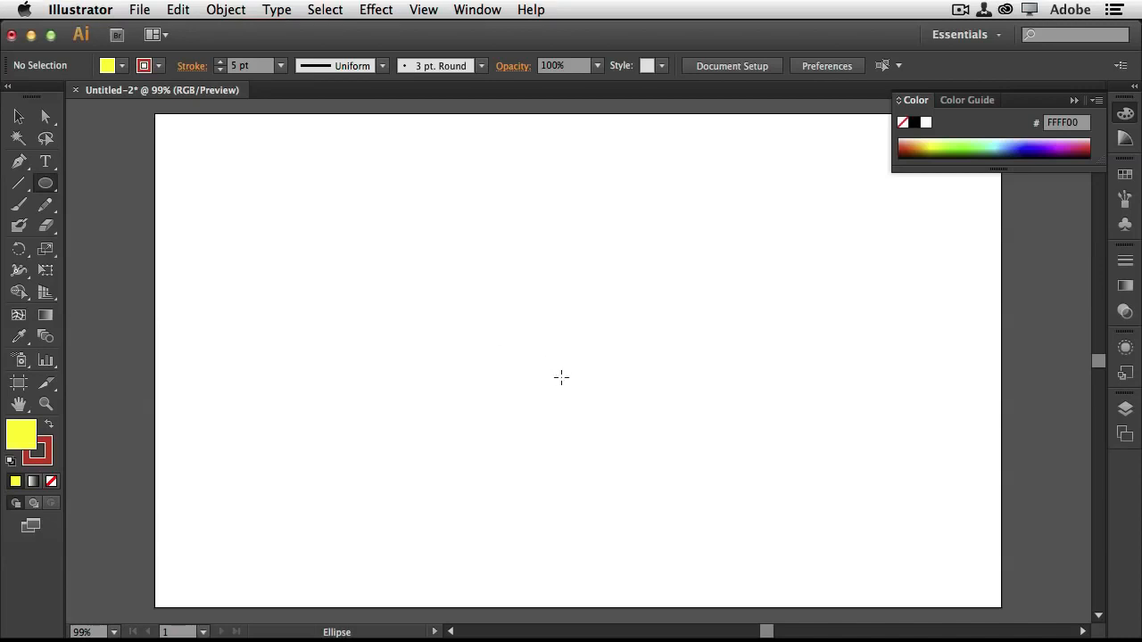
pyautogui.click(51, 481)
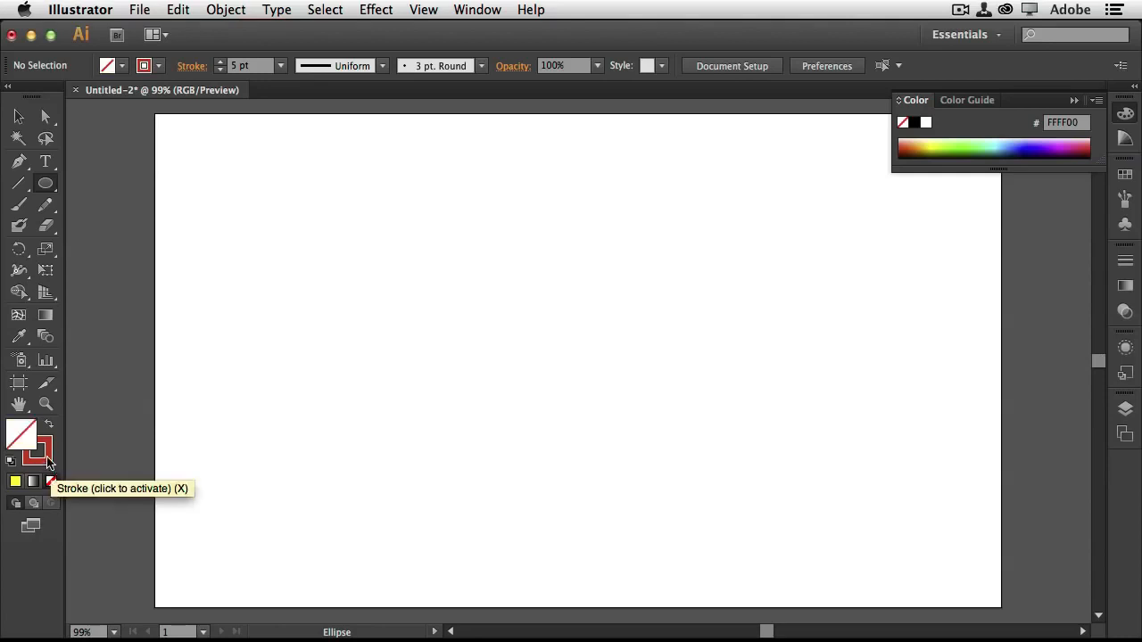
pyautogui.click(48, 460)
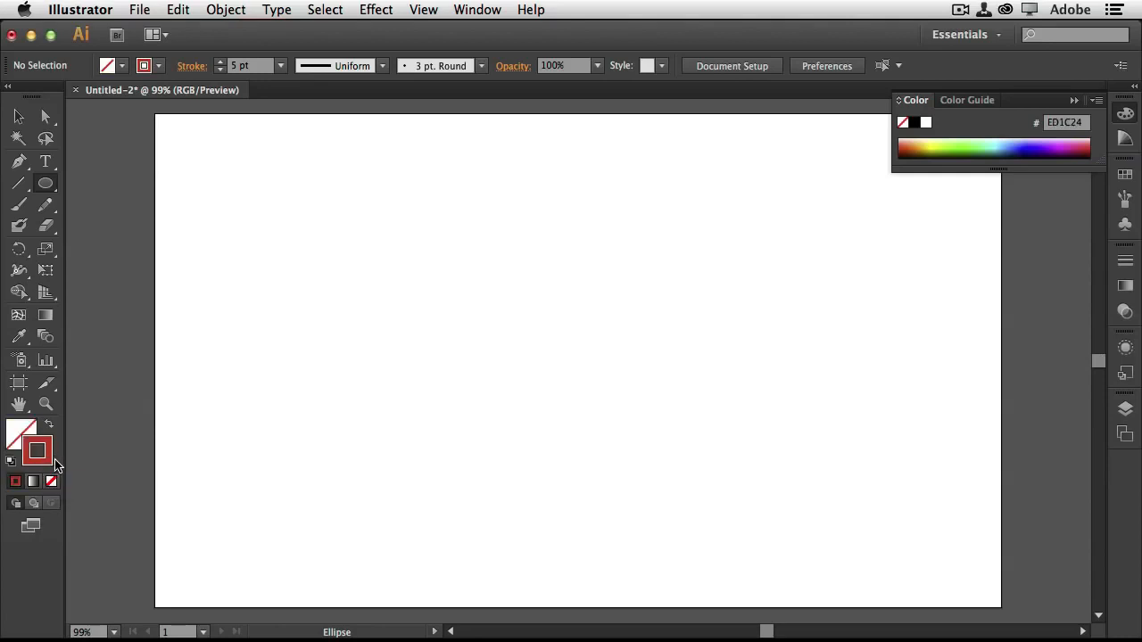
pyautogui.click(10, 460)
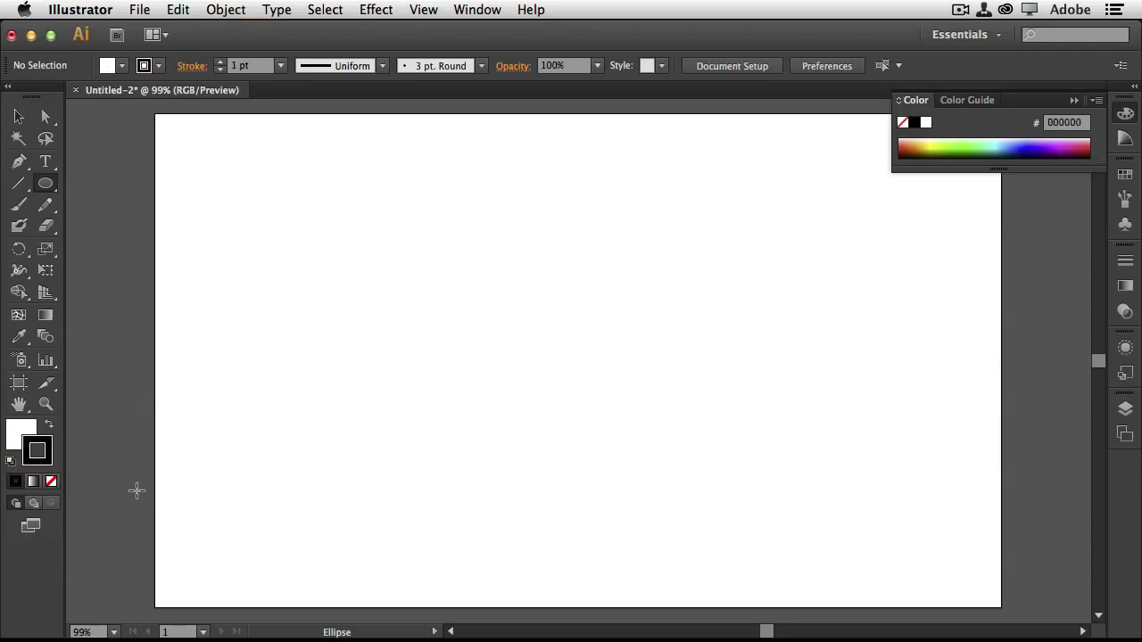
pyautogui.click(22, 432)
pyautogui.click(51, 482)
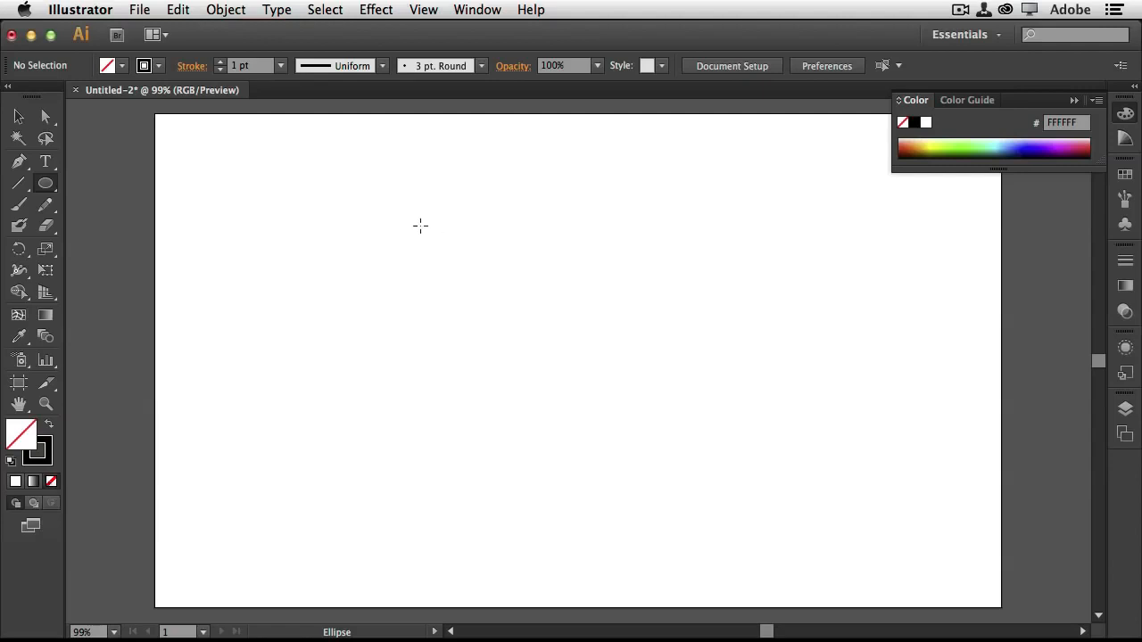
# Draw a large perfect circle near the middle of the artboard.
pyautogui.moveTo(373, 198); pyautogui.dragTo(675, 516)
pyautogui.press('shift')
pyautogui.press('shift')
pyautogui.press('shift')
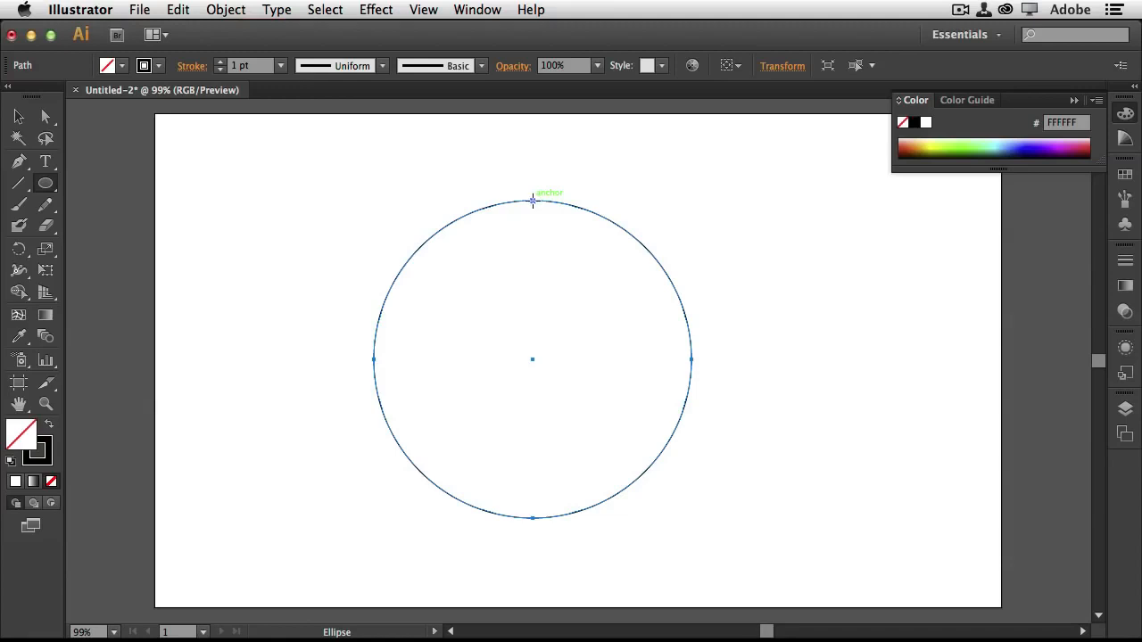
# Draw two circles half the large circle's diameter, aligned to its anchor points in its upper-right and lower-left quadrants.
pyautogui.moveTo(533, 200); pyautogui.dragTo(677, 355)
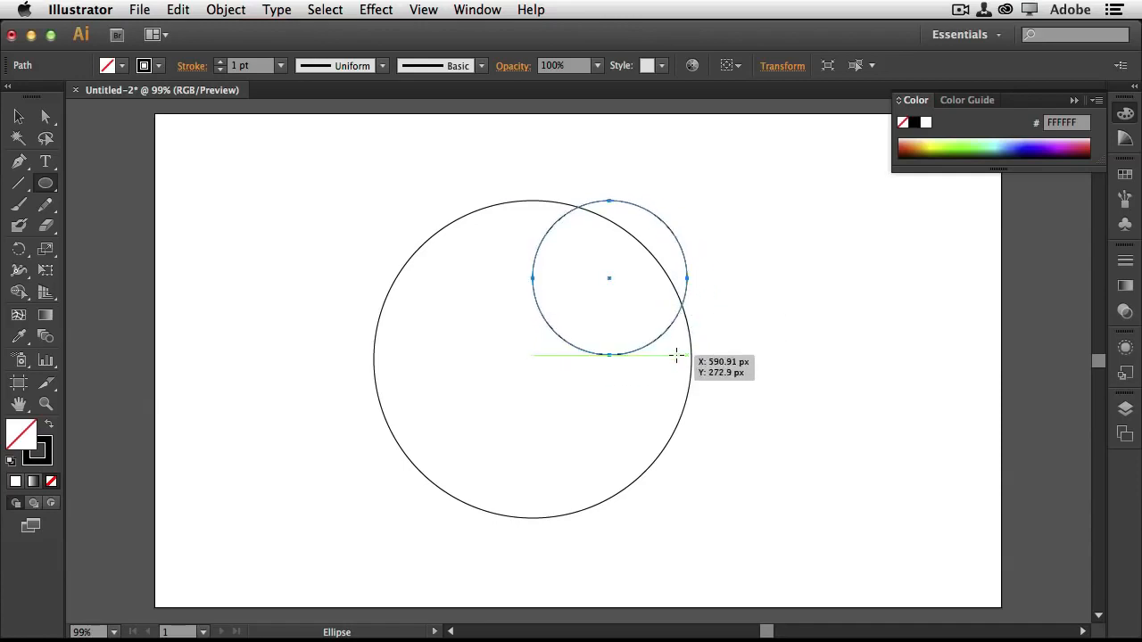
pyautogui.press('super+z')
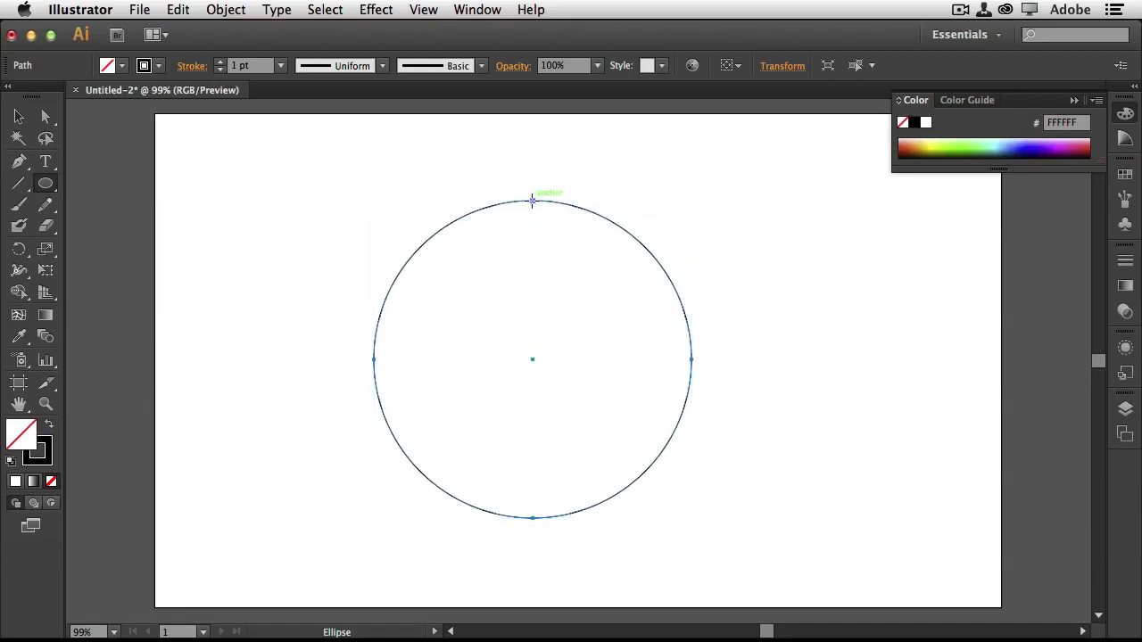
pyautogui.moveTo(533, 202); pyautogui.dragTo(667, 357)
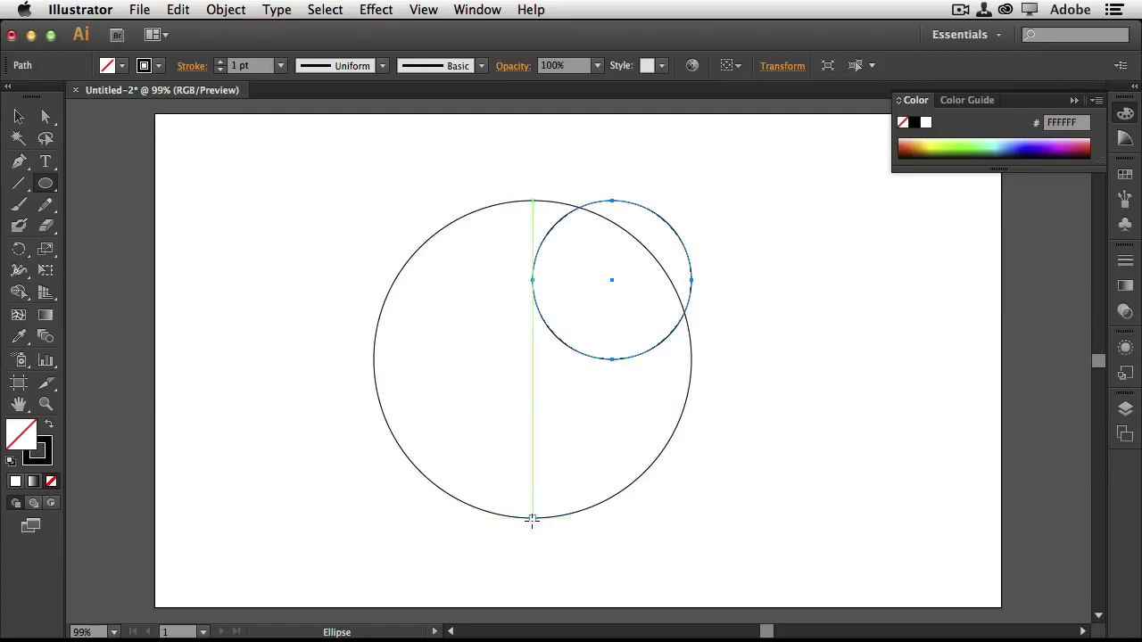
pyautogui.moveTo(533, 517)
pyautogui.mouseDown()
pyautogui.moveTo(393, 339)
pyautogui.moveTo(408, 361)
pyautogui.mouseUp()
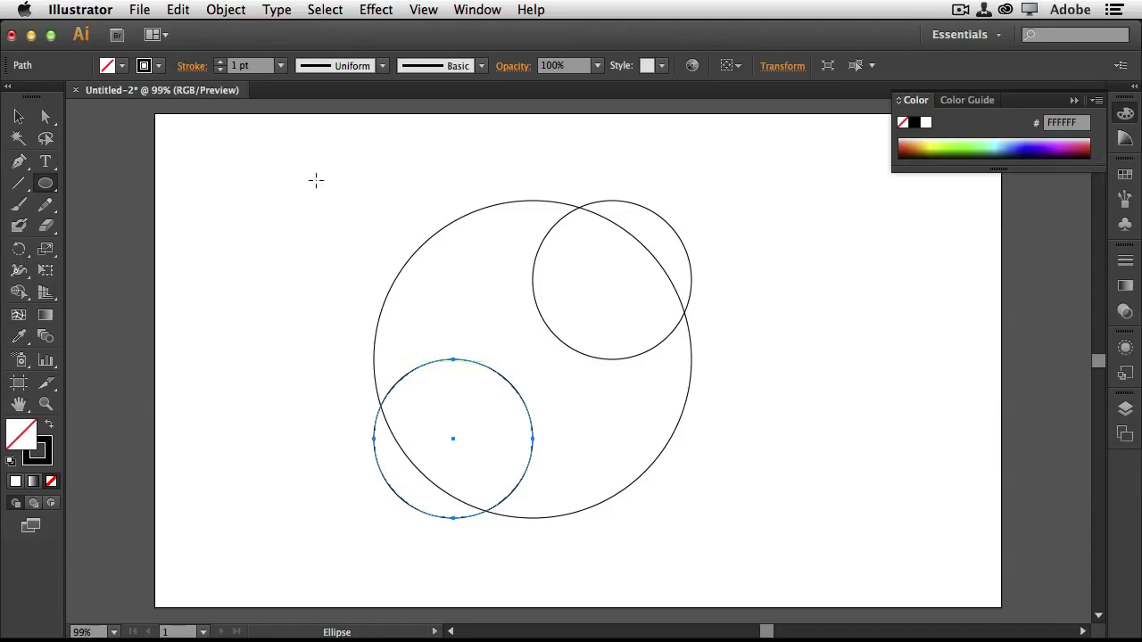
pyautogui.click(294, 153)
pyautogui.press('super+z')
pyautogui.click(17, 118)
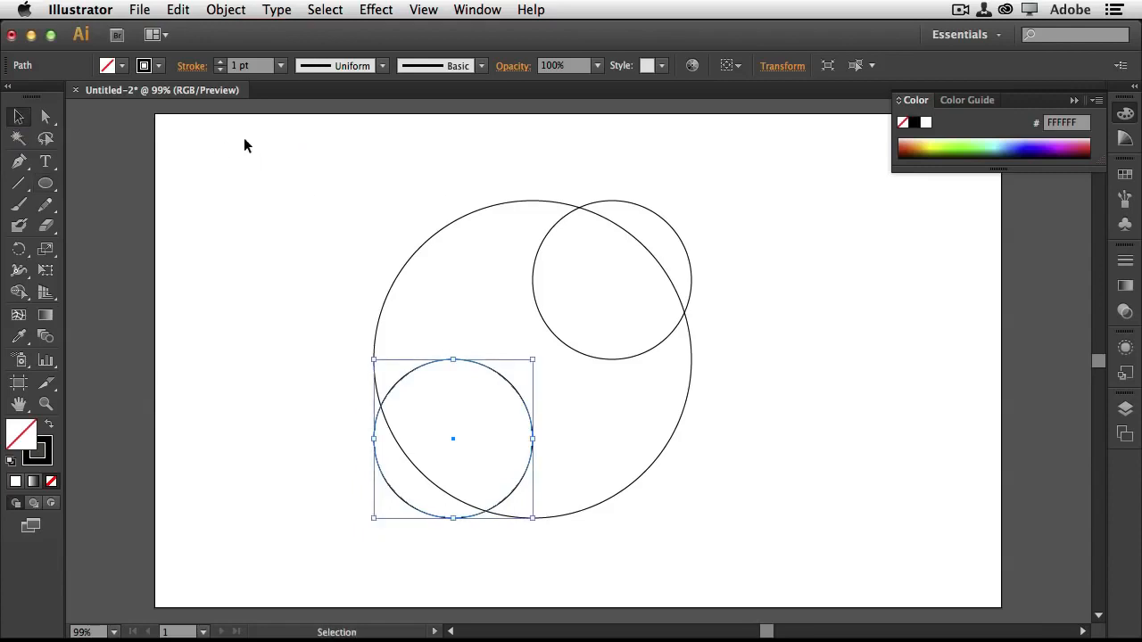
# Align the large circle and both half-size circles on their horizontal centres.
pyautogui.moveTo(245, 137); pyautogui.dragTo(740, 558)
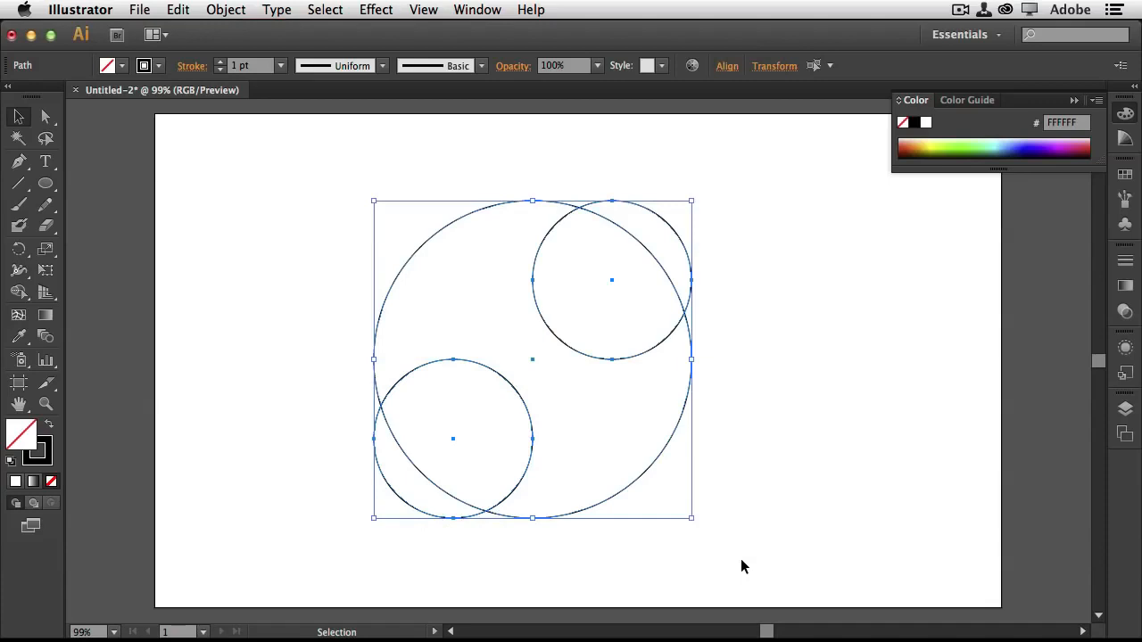
pyautogui.click(727, 67)
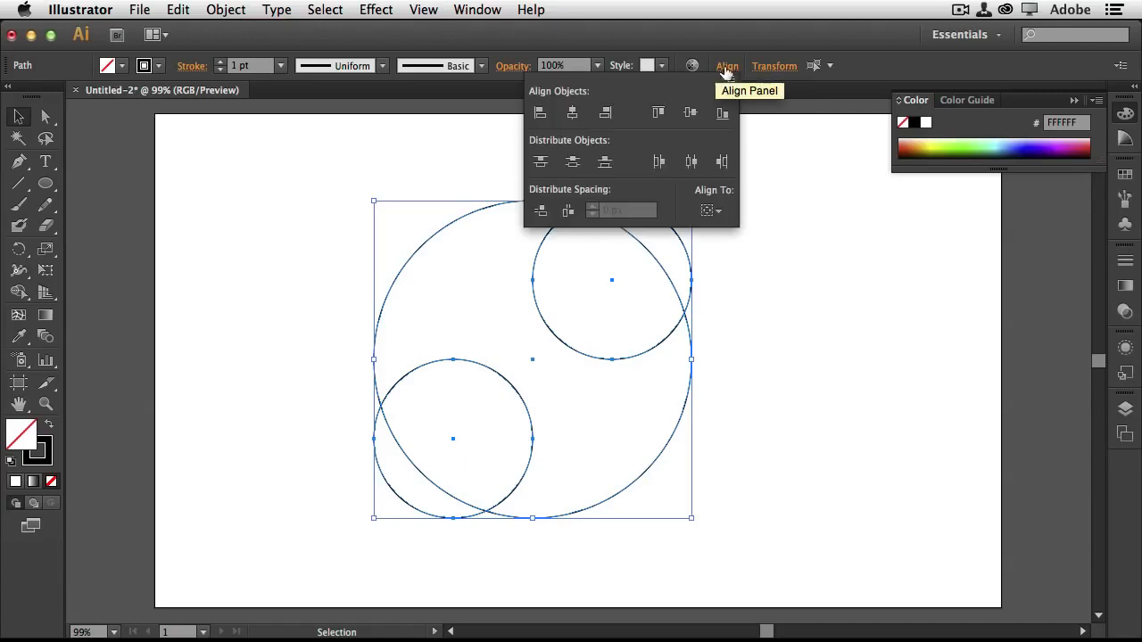
pyautogui.click(572, 114)
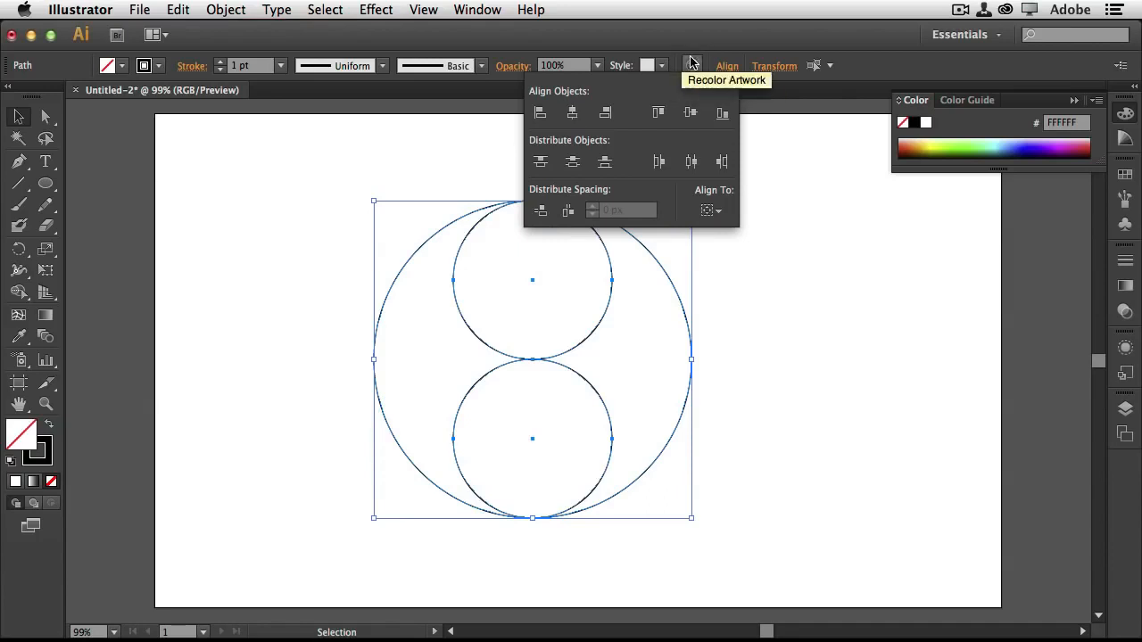
pyautogui.click(719, 63)
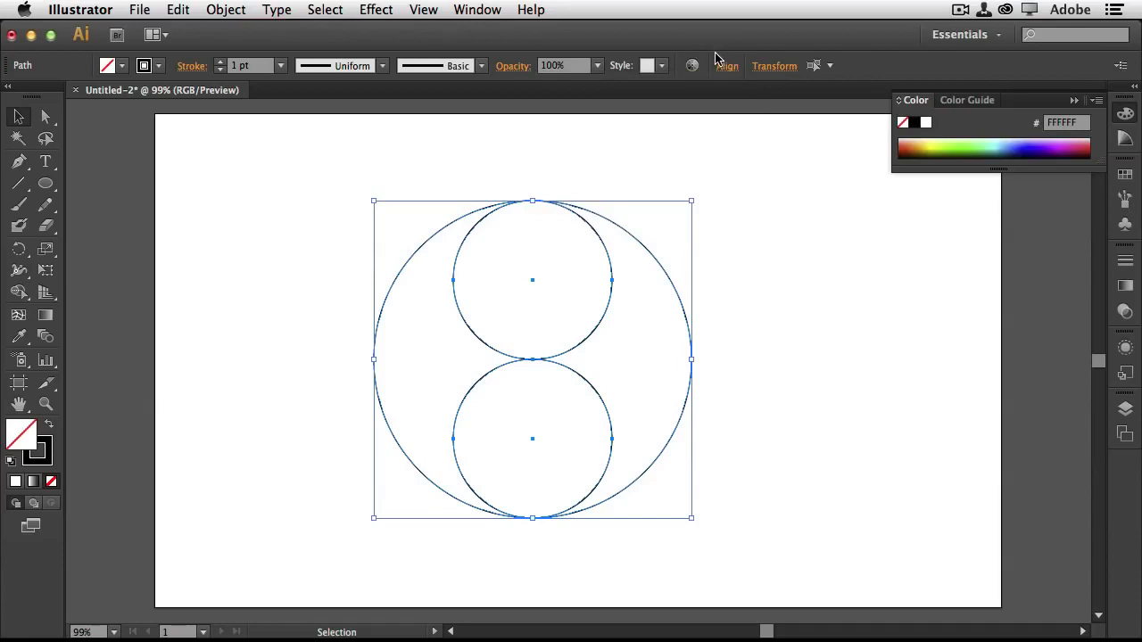
# Draw a small circle centred in the upper inner circle and duplicate it to the centre of the lower inner circle.
pyautogui.click(46, 184)
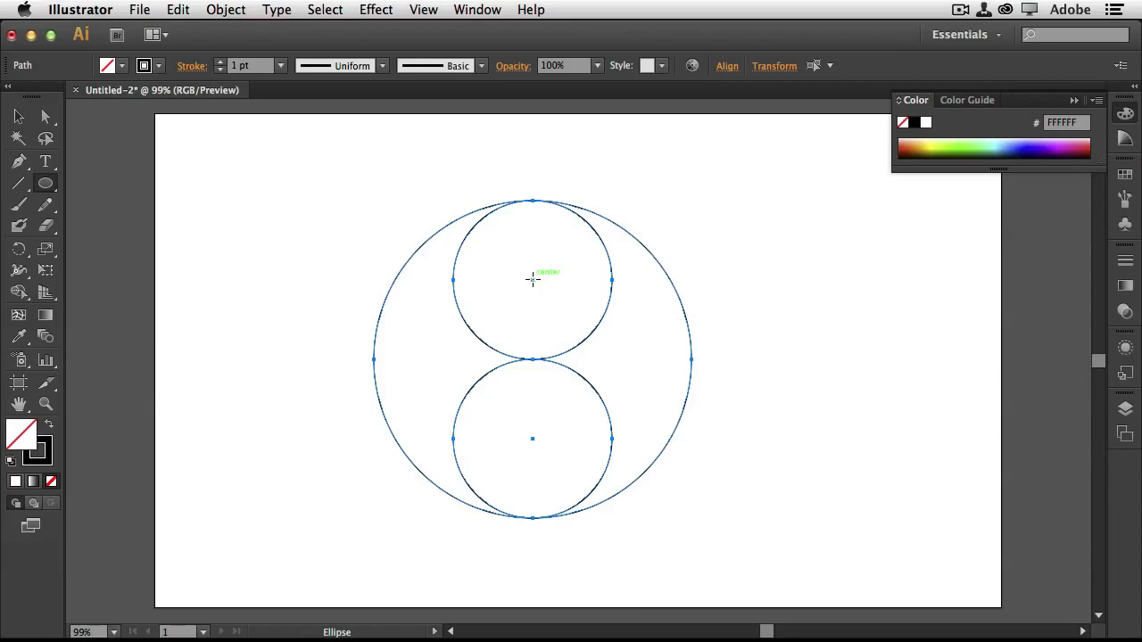
pyautogui.click(533, 279)
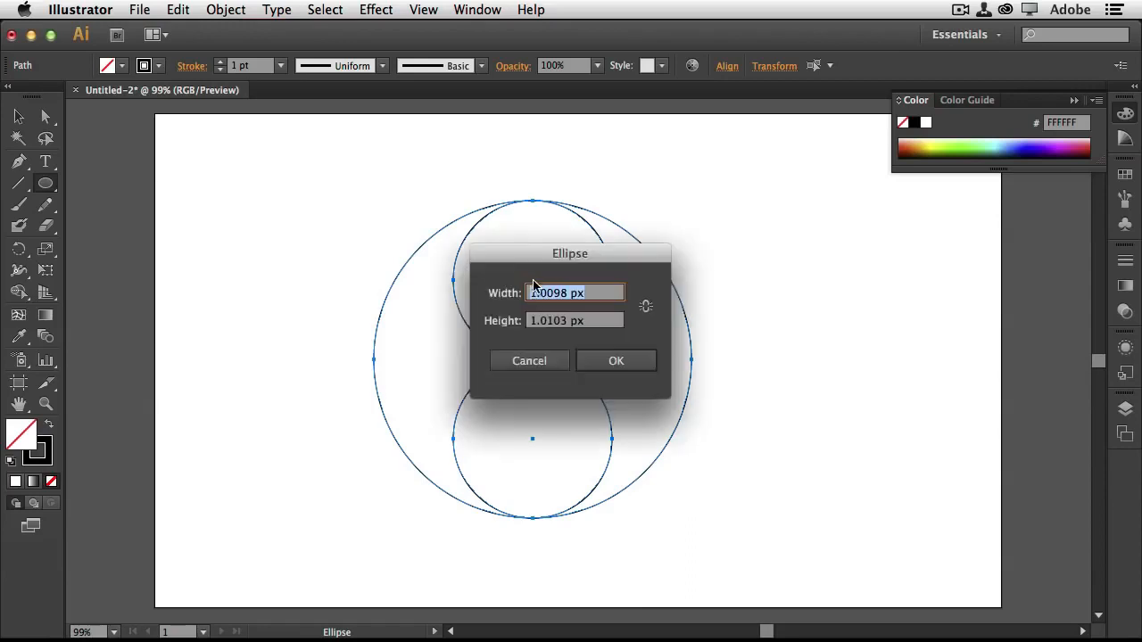
pyautogui.click(547, 365)
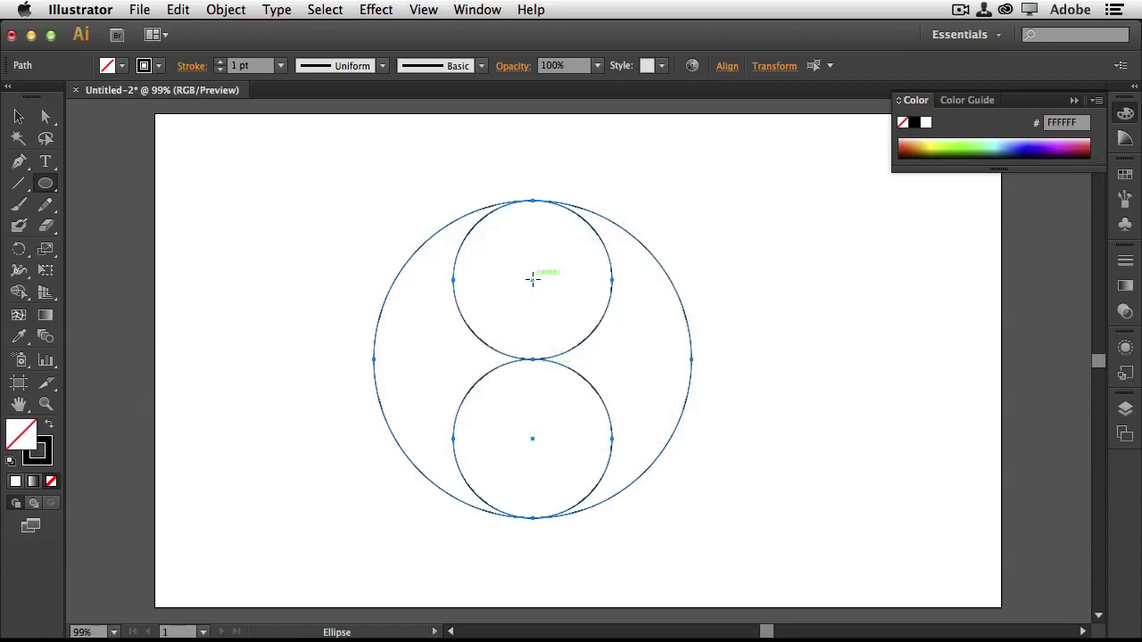
pyautogui.moveTo(532, 279)
pyautogui.mouseDown()
pyautogui.moveTo(561, 245)
pyautogui.moveTo(548, 268)
pyautogui.mouseUp()
pyautogui.press('alt')
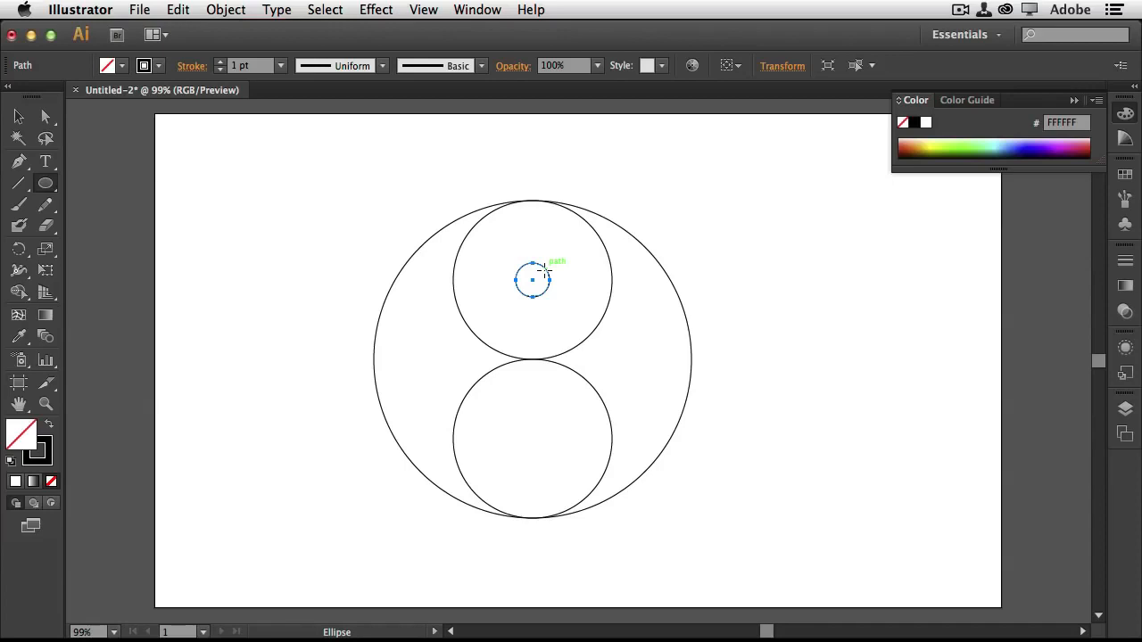
pyautogui.click(19, 118)
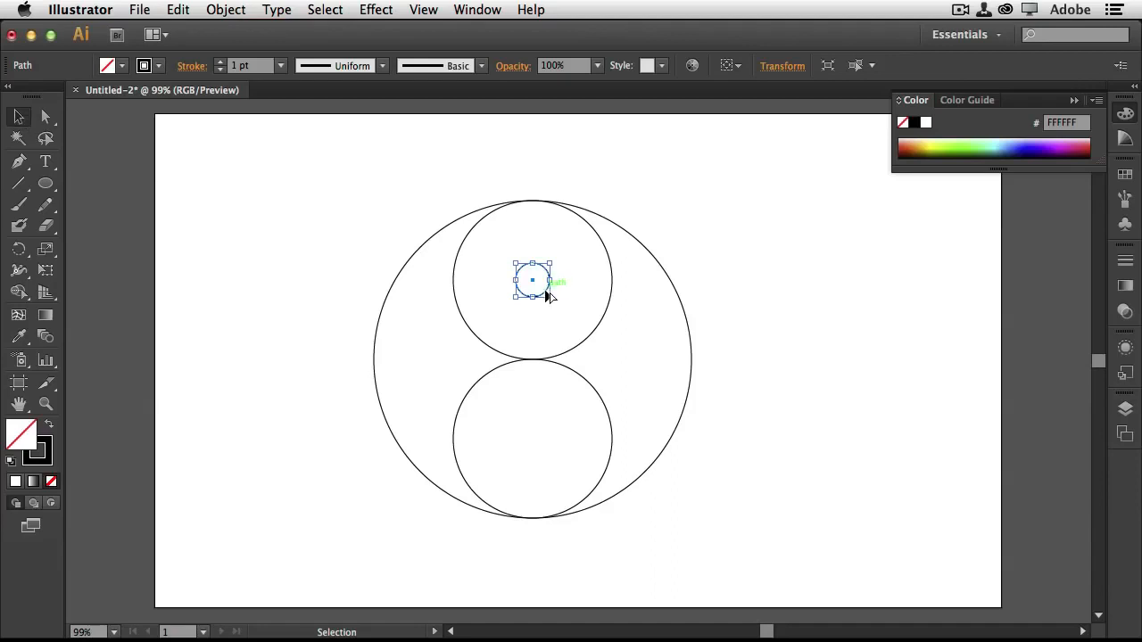
pyautogui.moveTo(545, 294); pyautogui.dragTo(546, 451)
# With the Shape Builder, merge the upper inner circle into the left region and the lower inner circle into the right region.
pyautogui.moveTo(301, 168); pyautogui.dragTo(713, 540)
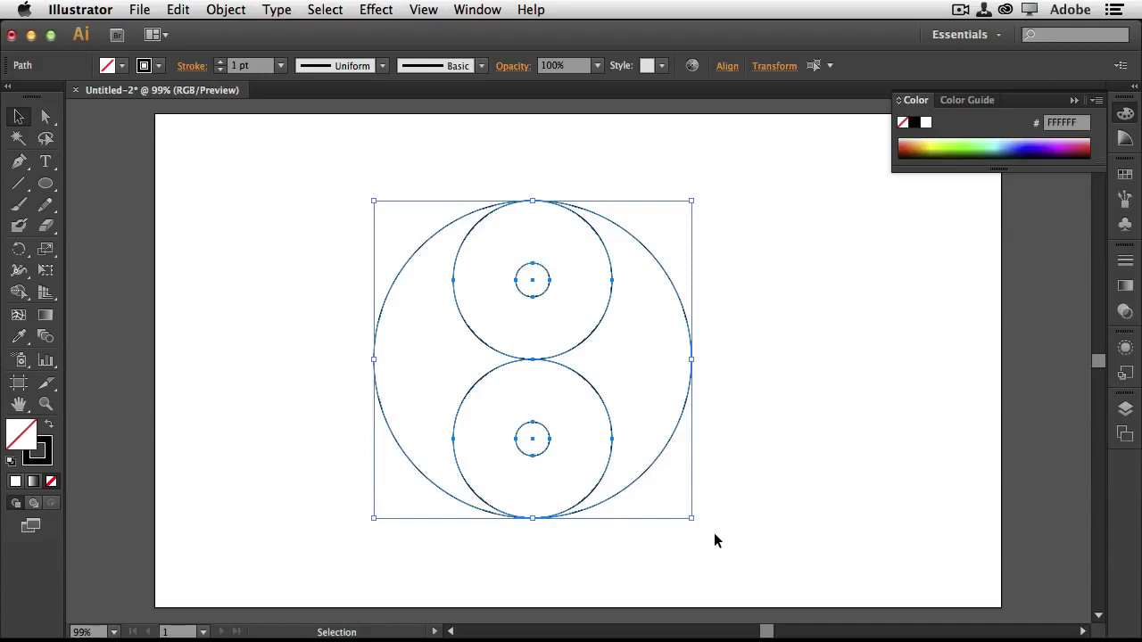
pyautogui.click(18, 293)
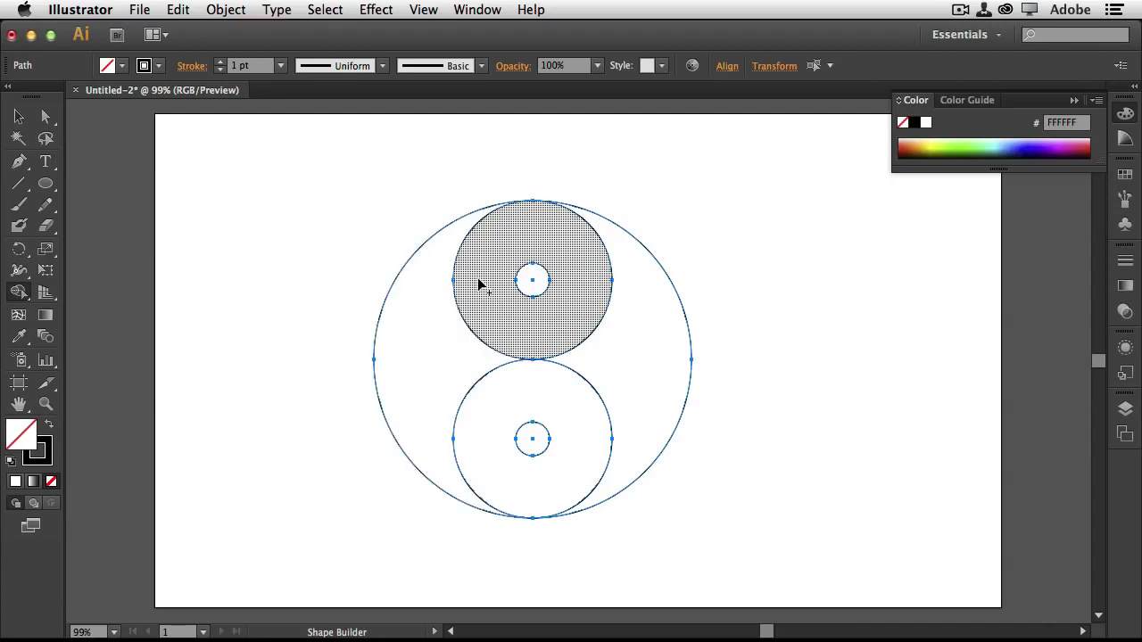
pyautogui.moveTo(482, 285); pyautogui.dragTo(434, 324)
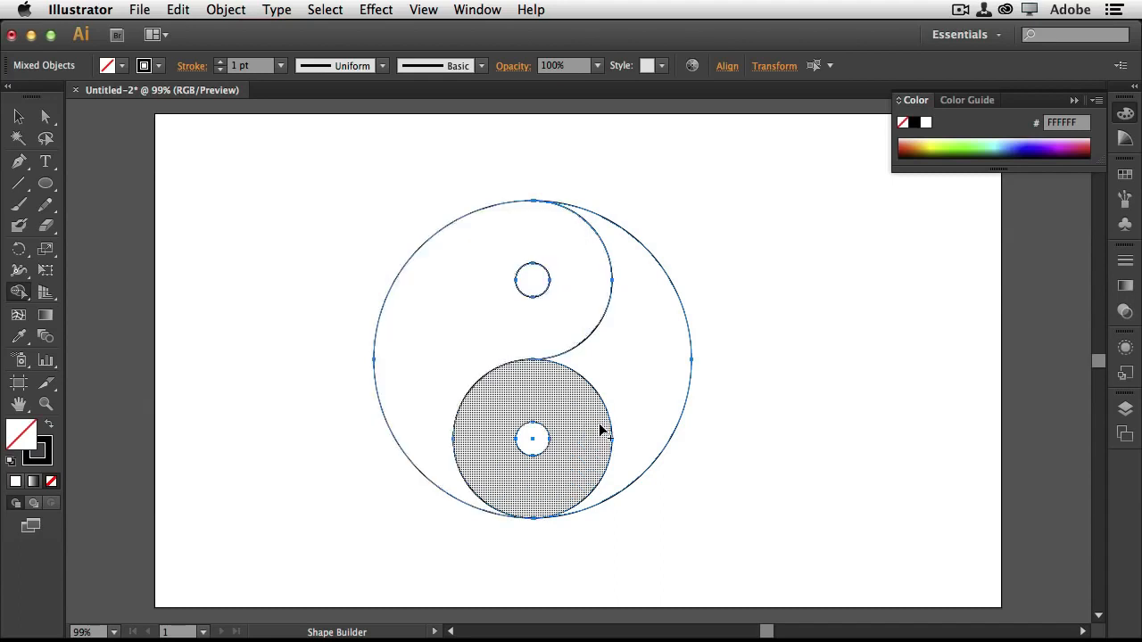
pyautogui.moveTo(589, 446)
pyautogui.mouseDown()
pyautogui.moveTo(607, 446)
pyautogui.moveTo(633, 413)
pyautogui.mouseUp()
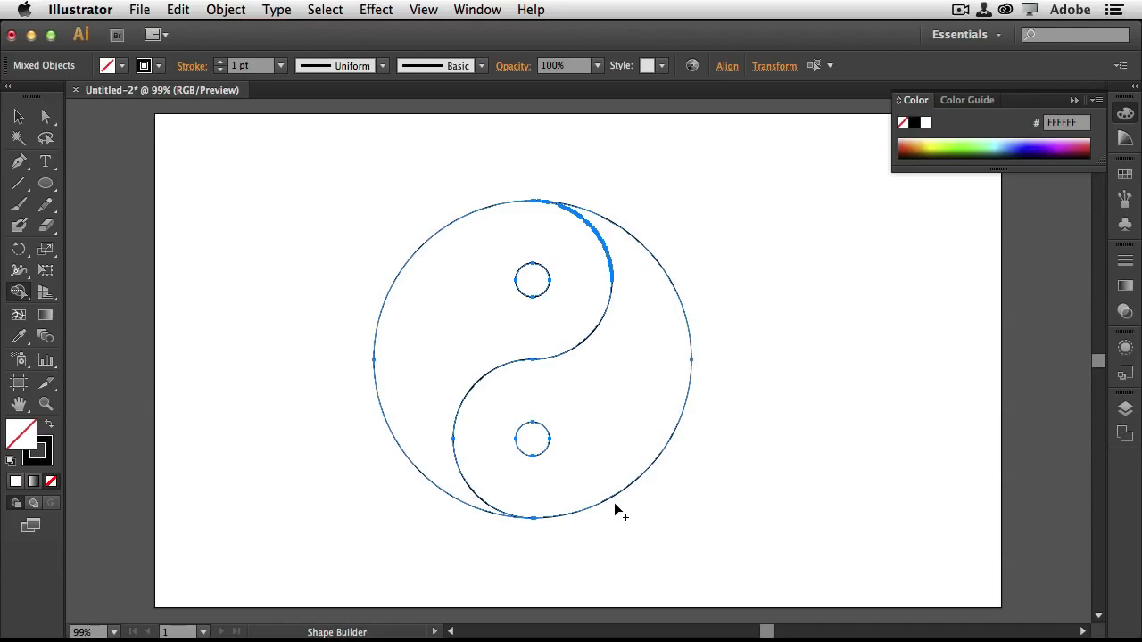
# Swap fill and stroke on only the right half of the yin-yang figure, giving it a black fill and no stroke.
pyautogui.click(19, 116)
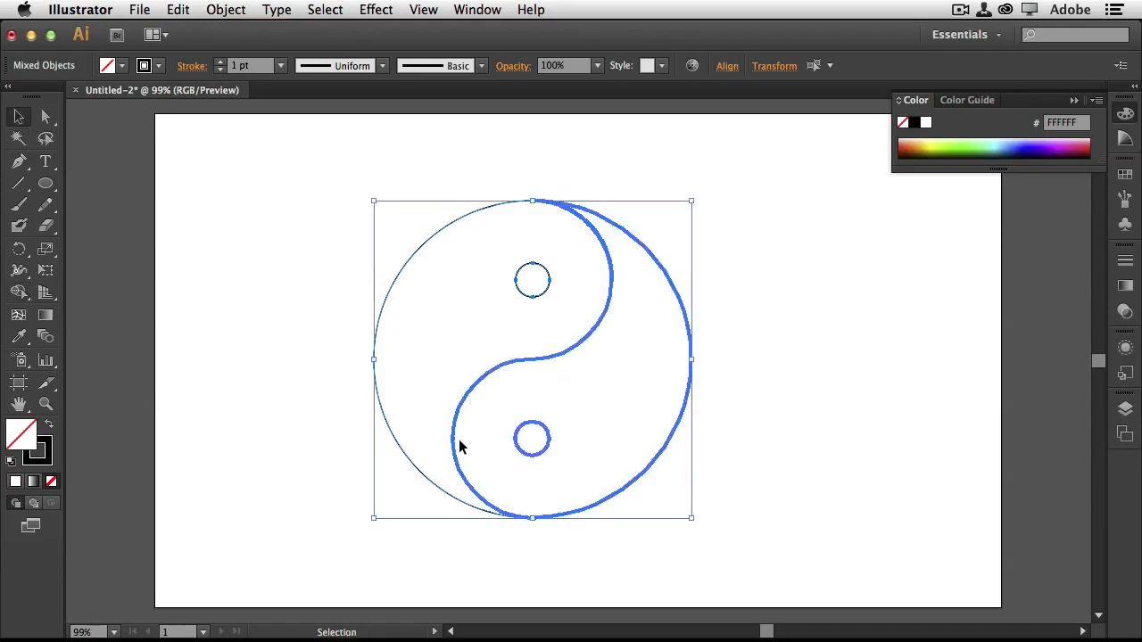
pyautogui.click(49, 427)
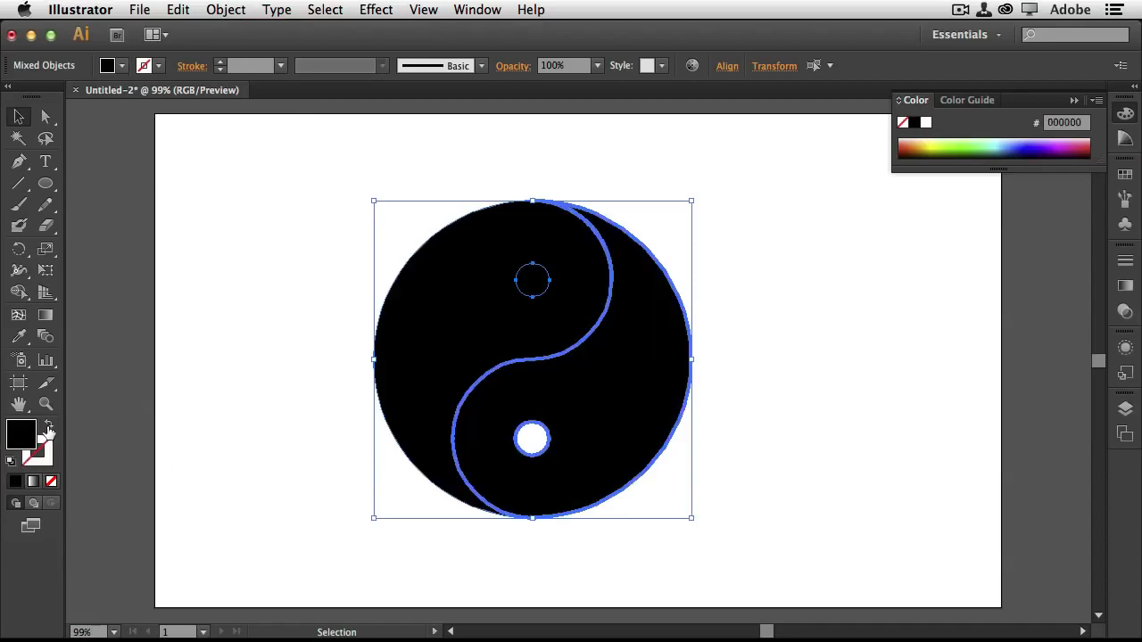
pyautogui.click(49, 430)
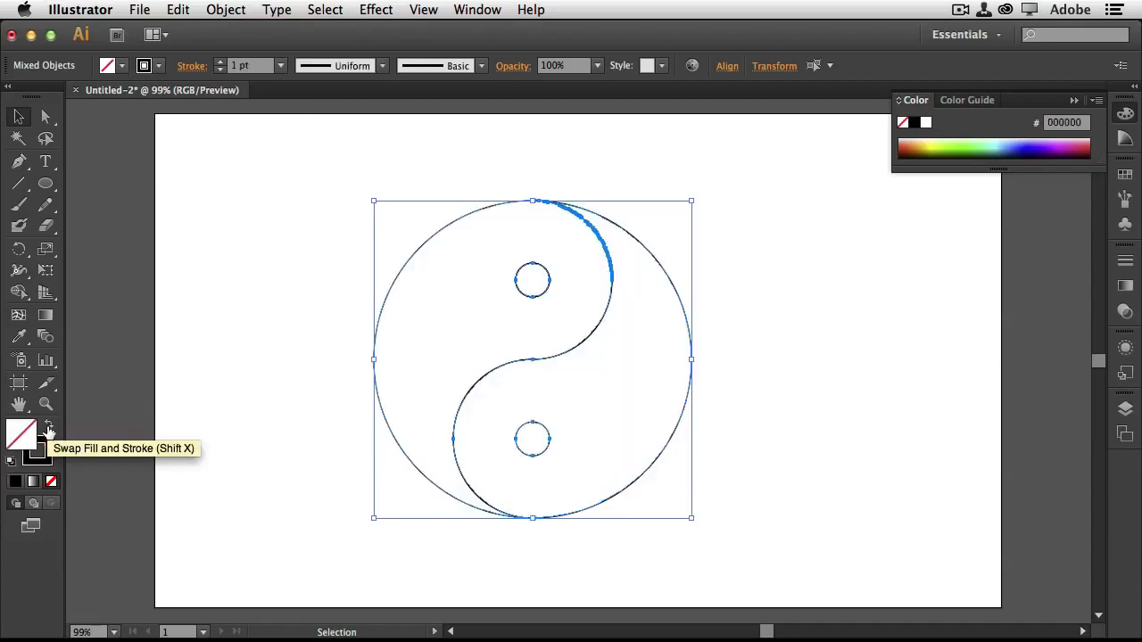
pyautogui.click(768, 402)
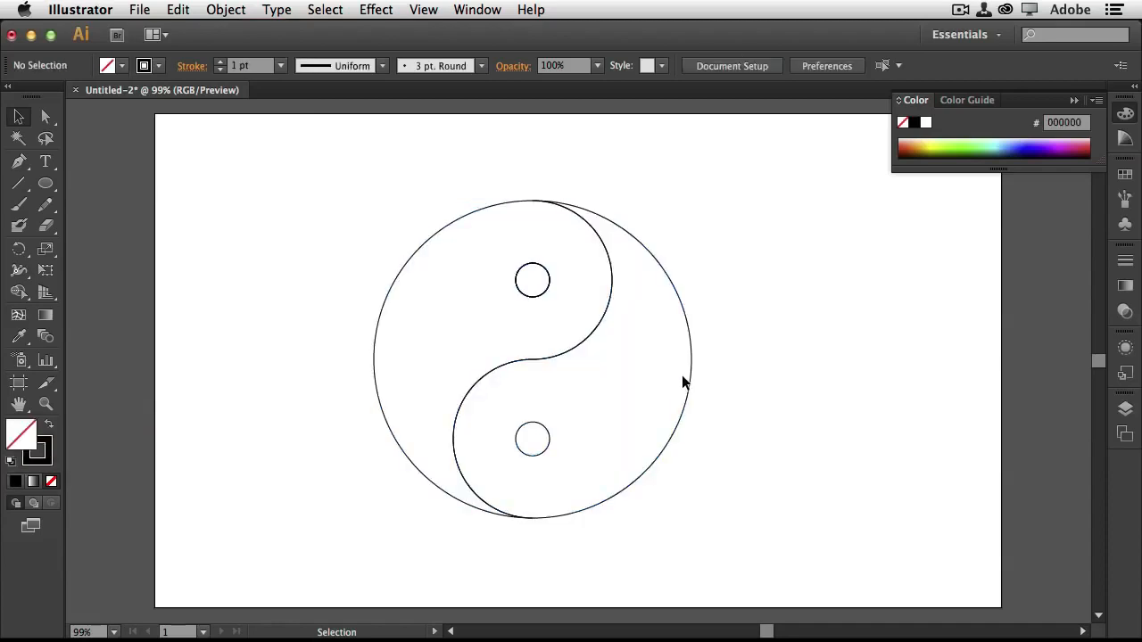
pyautogui.click(594, 332)
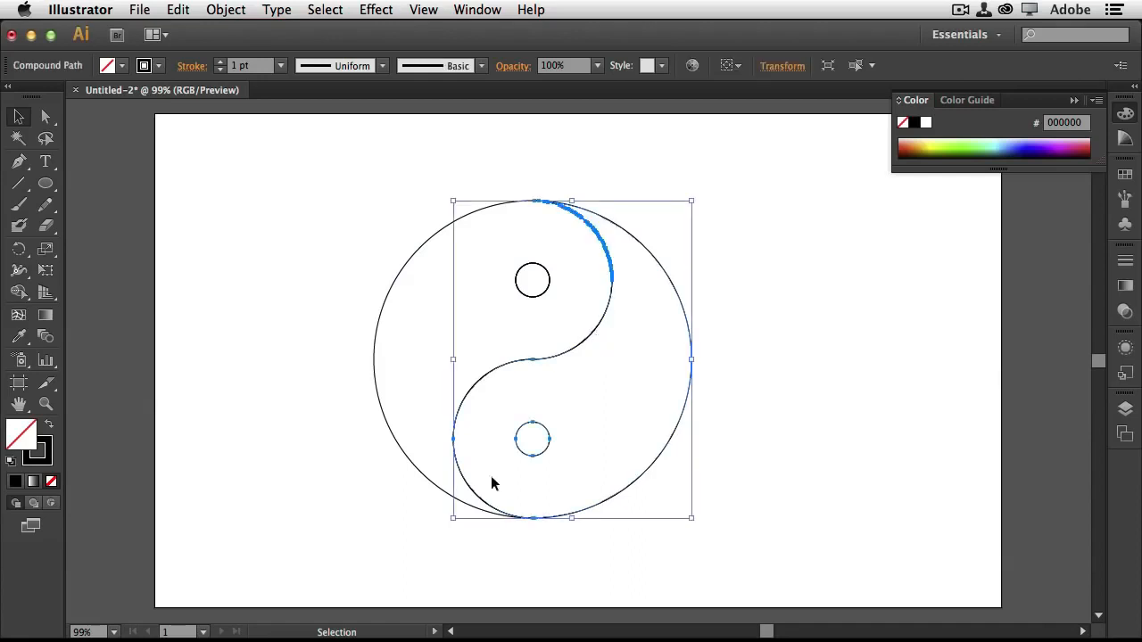
pyautogui.click(49, 429)
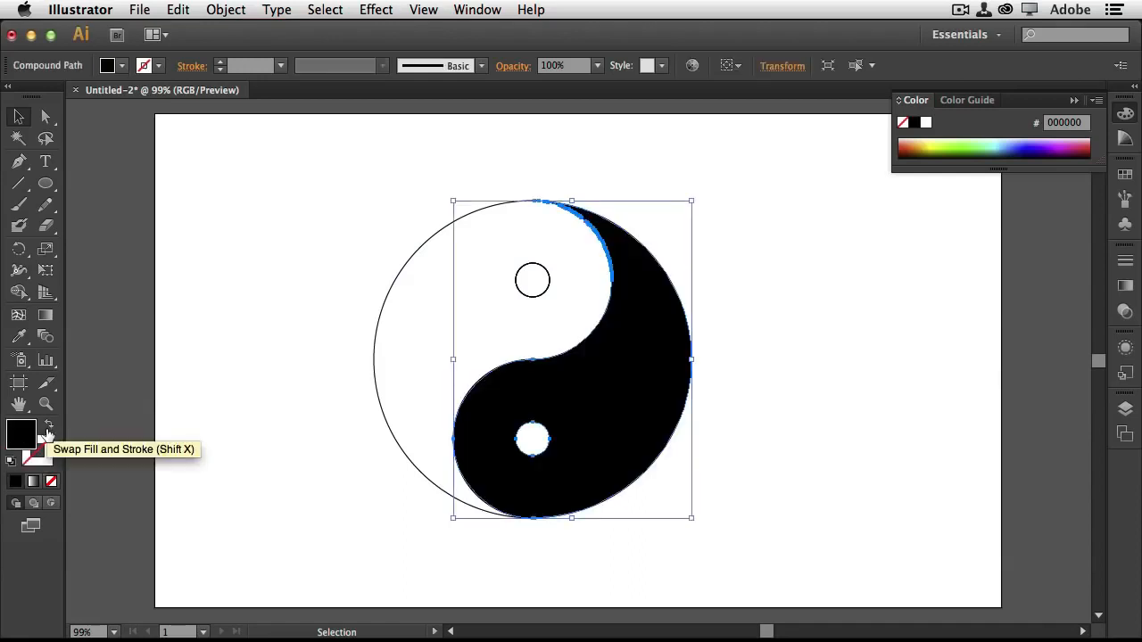
# Swap fill and stroke on the small upper circle to fill it black without a stroke, and clear the selection.
pyautogui.click(547, 286)
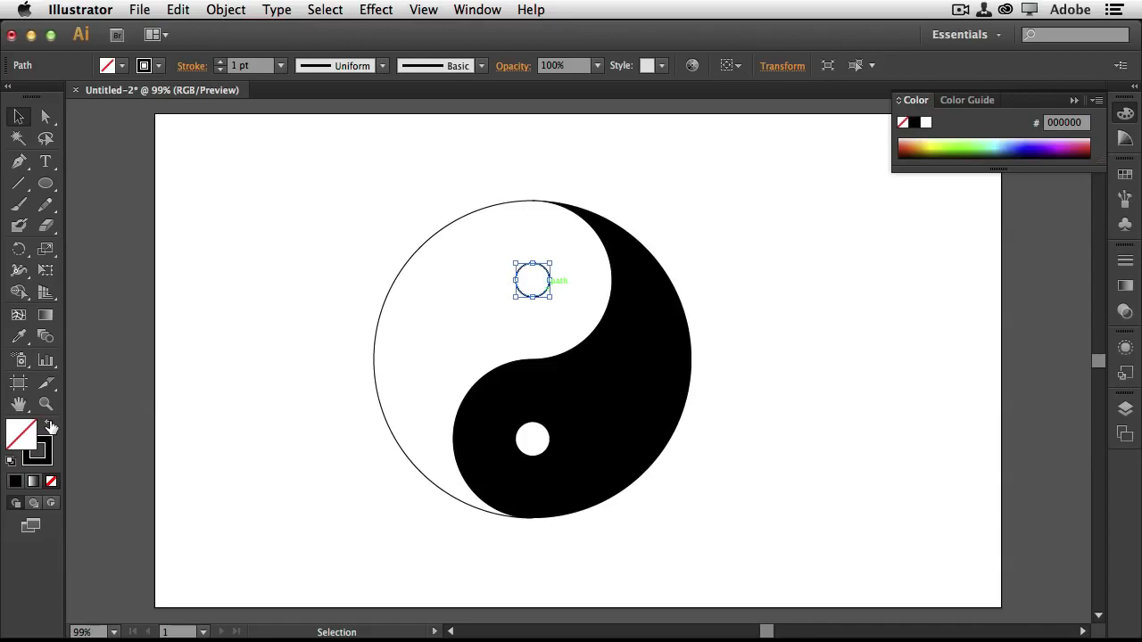
pyautogui.click(48, 429)
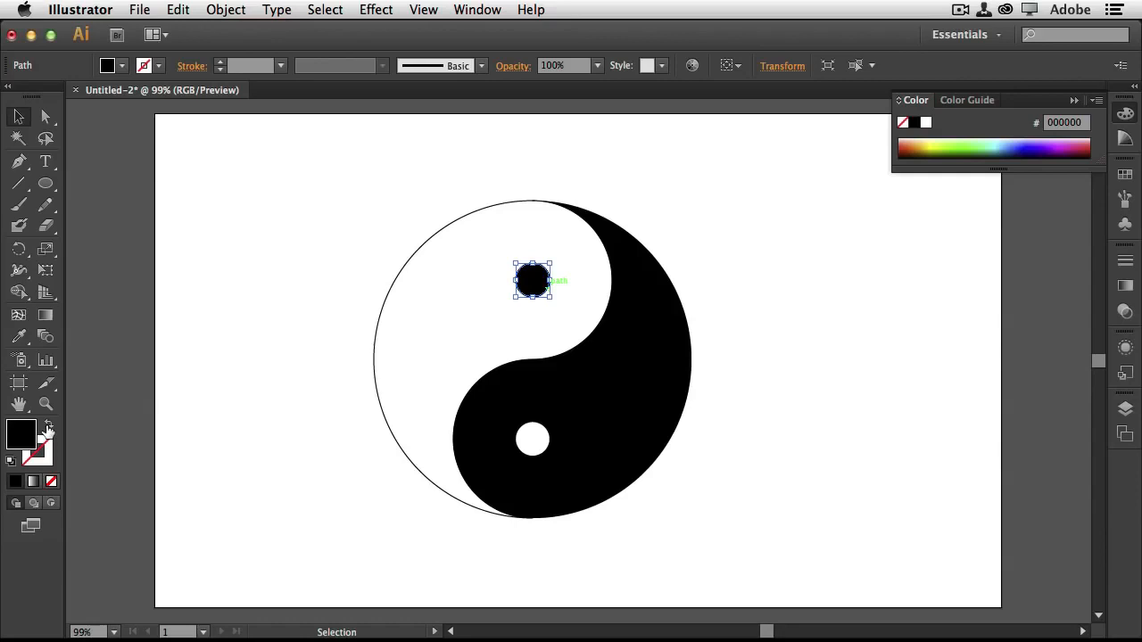
pyautogui.click(758, 369)
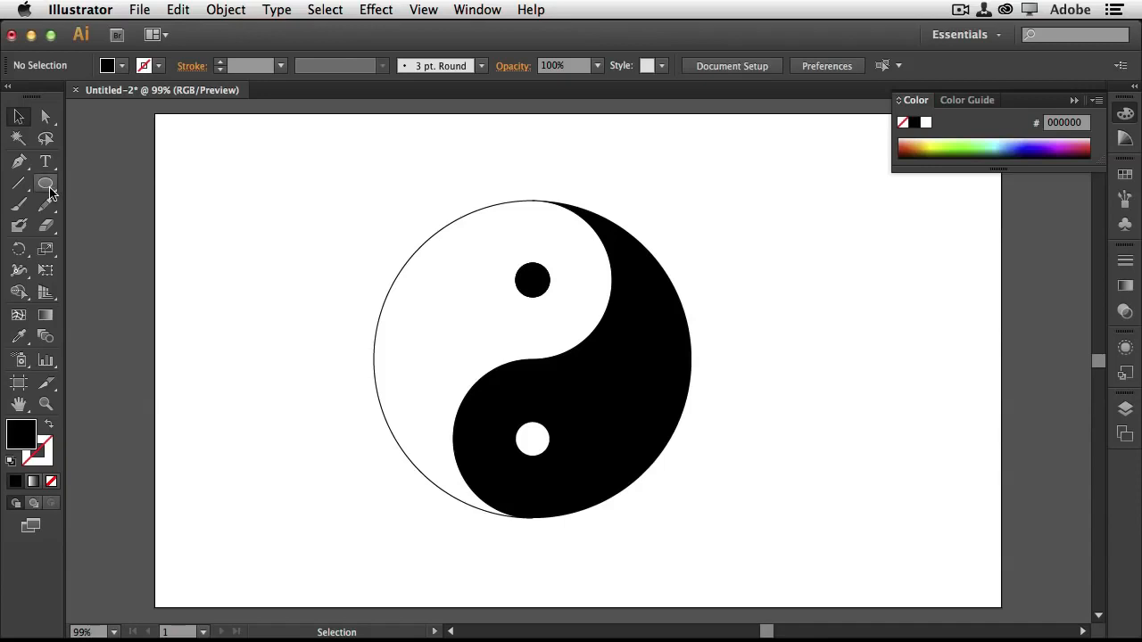
# Draw a black rectangle about 222 px wide beside the yin-yang figure and a black ellipse overlapping the rectangle's lower edge.
pyautogui.moveTo(46, 193); pyautogui.dragTo(88, 183)
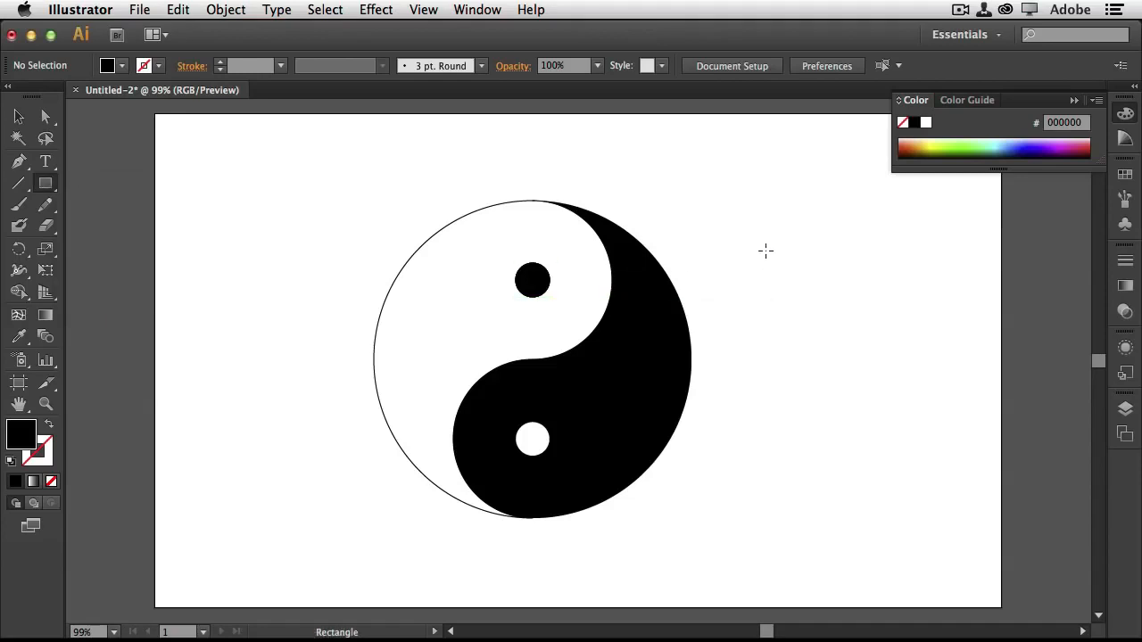
pyautogui.moveTo(765, 251); pyautogui.dragTo(960, 371)
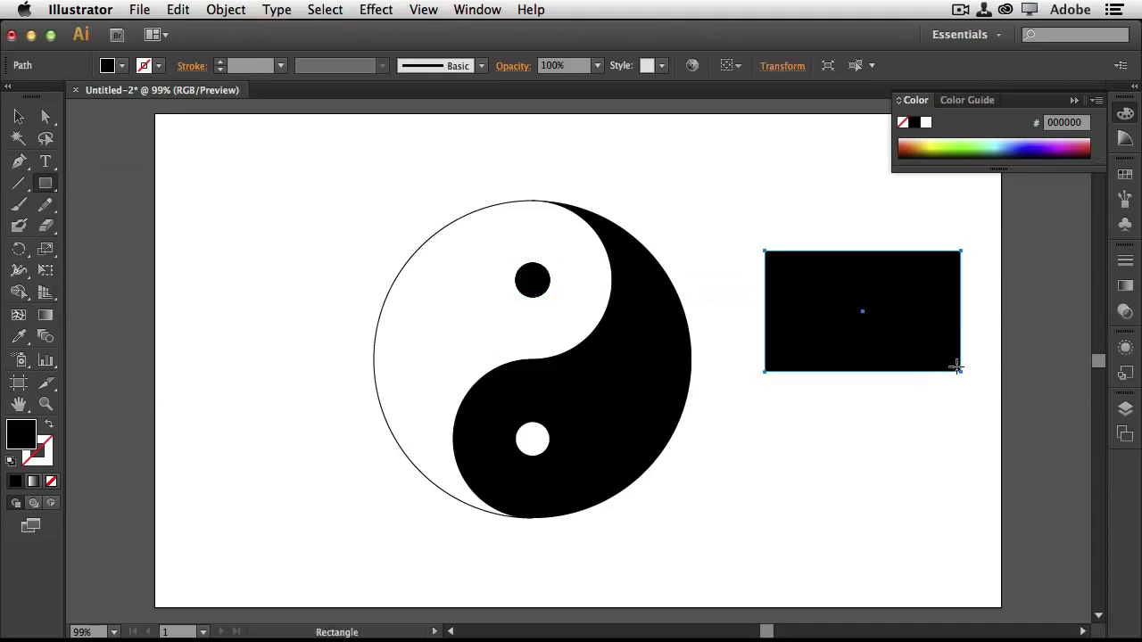
pyautogui.moveTo(46, 185); pyautogui.dragTo(88, 227)
pyautogui.moveTo(816, 349); pyautogui.dragTo(925, 469)
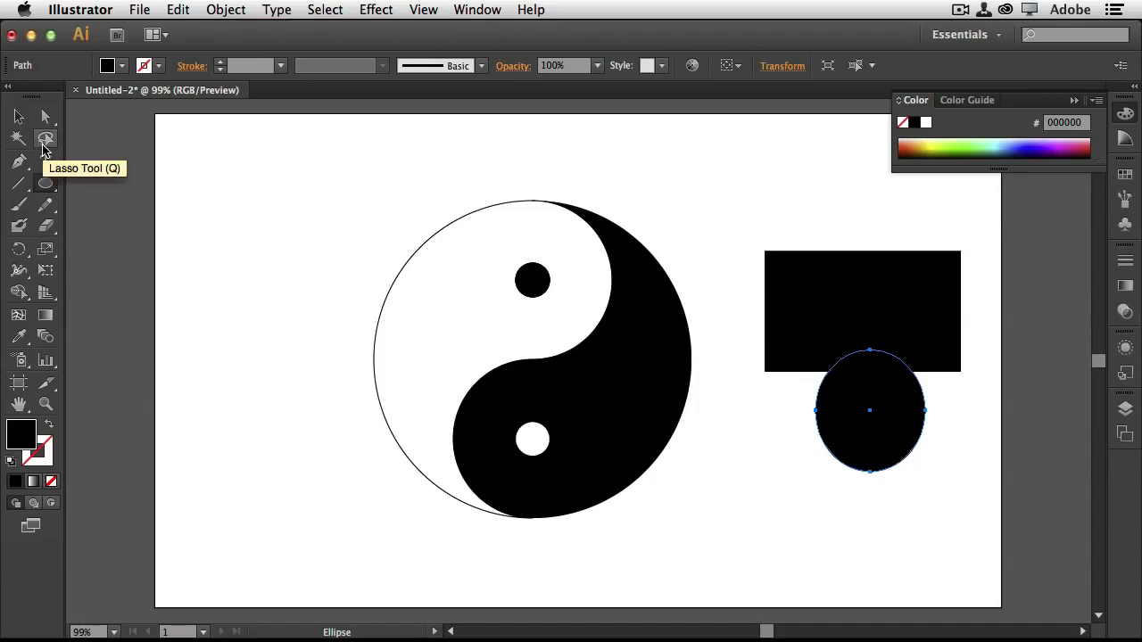
# Merge the black rectangle and the overlapping ellipse into one shape with the Shape Builder, and clear the selection.
pyautogui.click(19, 117)
pyautogui.moveTo(736, 222)
pyautogui.mouseDown()
pyautogui.moveTo(932, 485)
pyautogui.moveTo(975, 508)
pyautogui.moveTo(951, 495)
pyautogui.mouseUp()
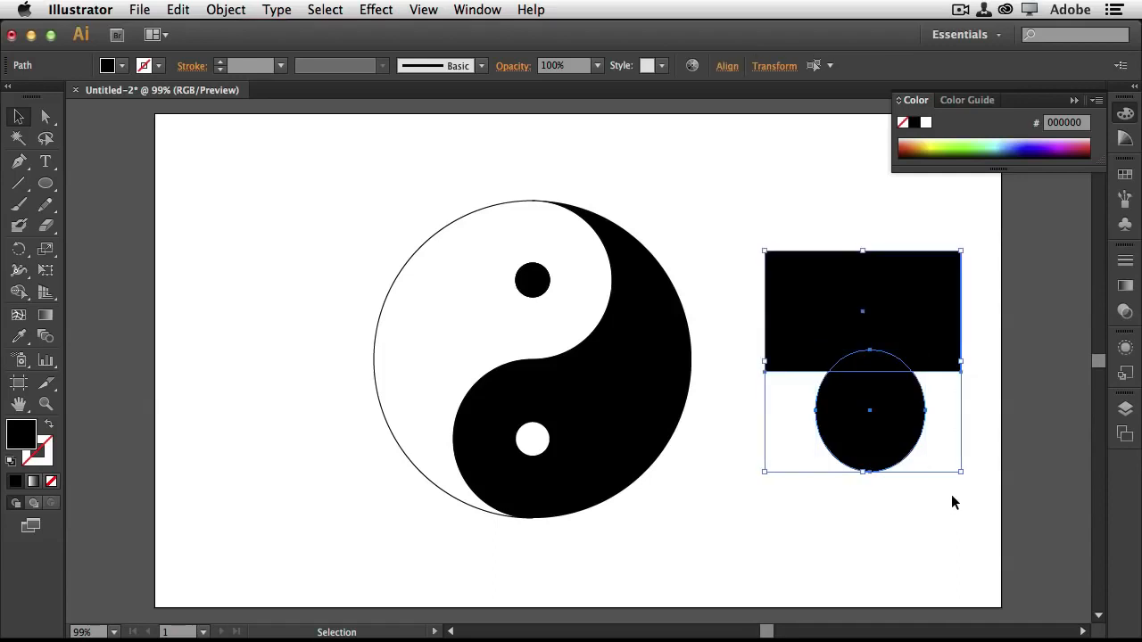
pyautogui.click(17, 281)
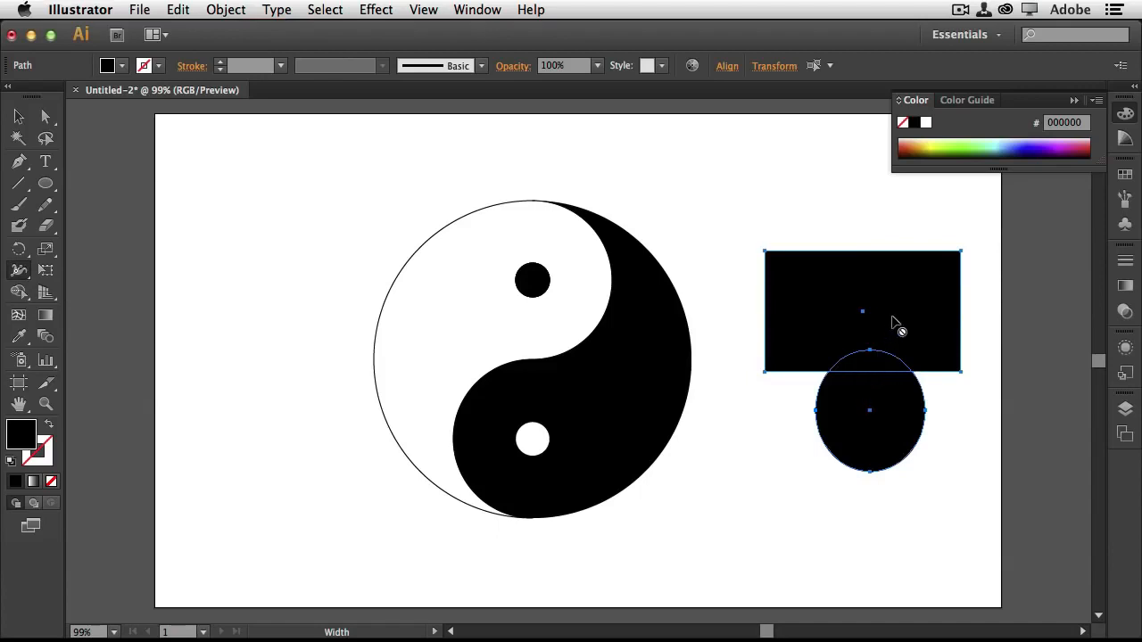
pyautogui.click(20, 294)
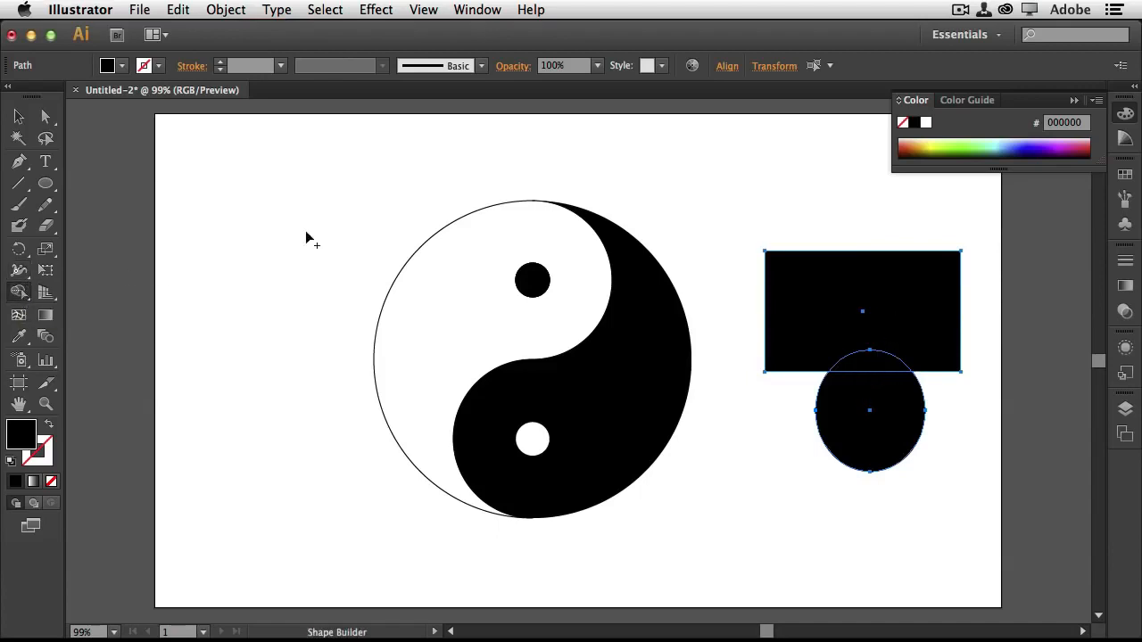
pyautogui.moveTo(867, 385)
pyautogui.mouseDown()
pyautogui.moveTo(862, 396)
pyautogui.moveTo(895, 317)
pyautogui.mouseUp()
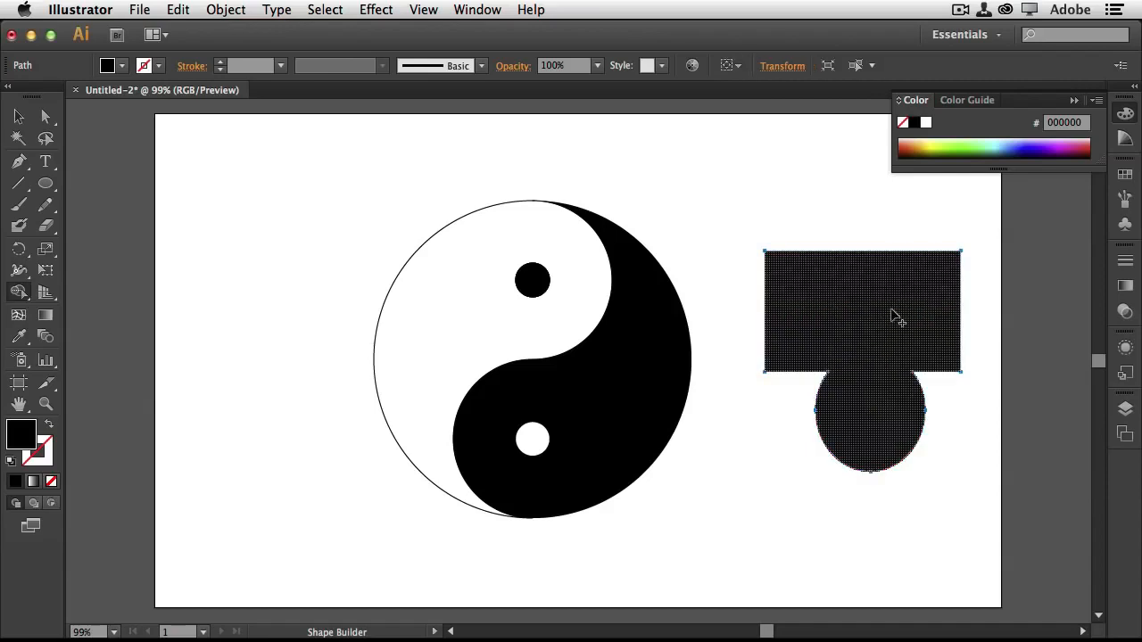
pyautogui.click(19, 117)
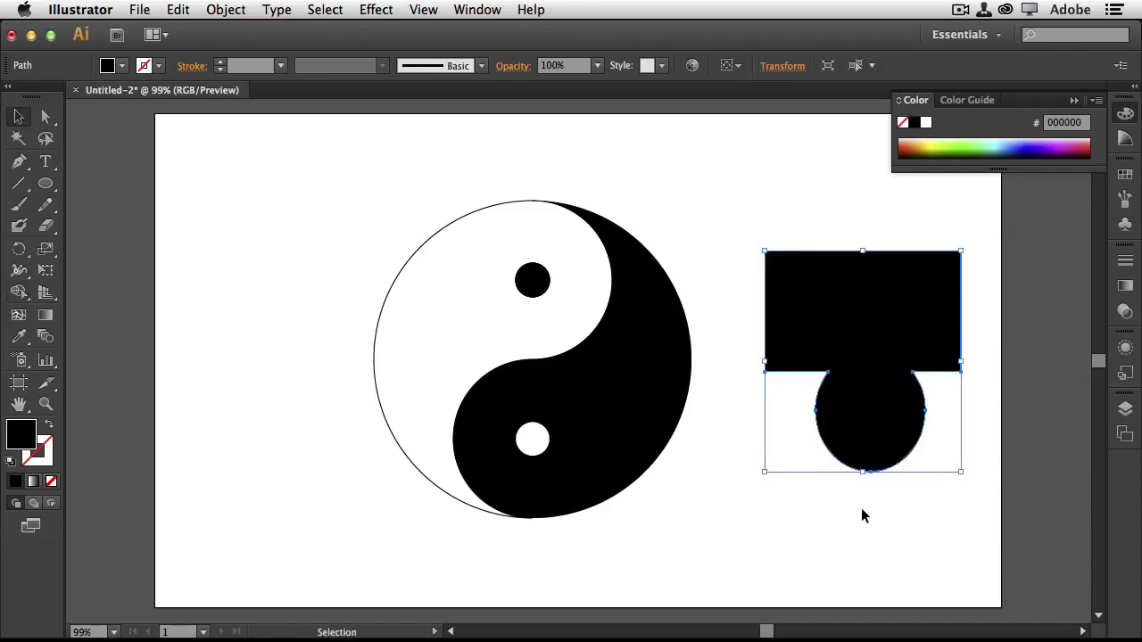
pyautogui.click(888, 527)
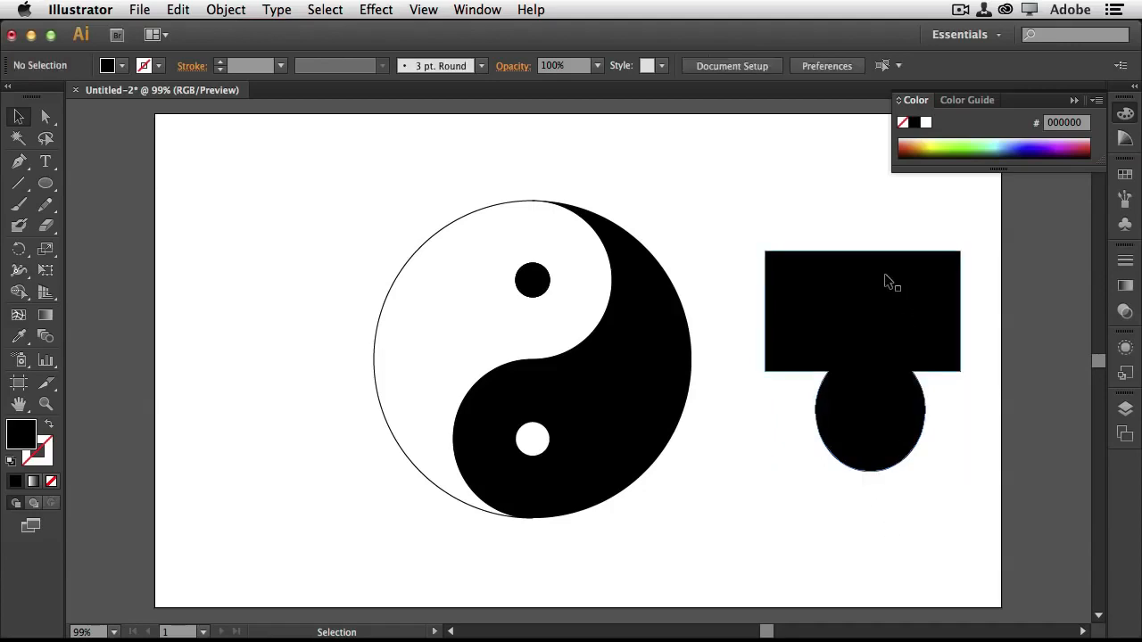
# Scale the whole merged shape down vertically from its upper side to about 240 px tall.
pyautogui.click(883, 280)
pyautogui.moveTo(865, 253)
pyautogui.mouseDown()
pyautogui.moveTo(862, 313)
pyautogui.moveTo(866, 261)
pyautogui.mouseUp()
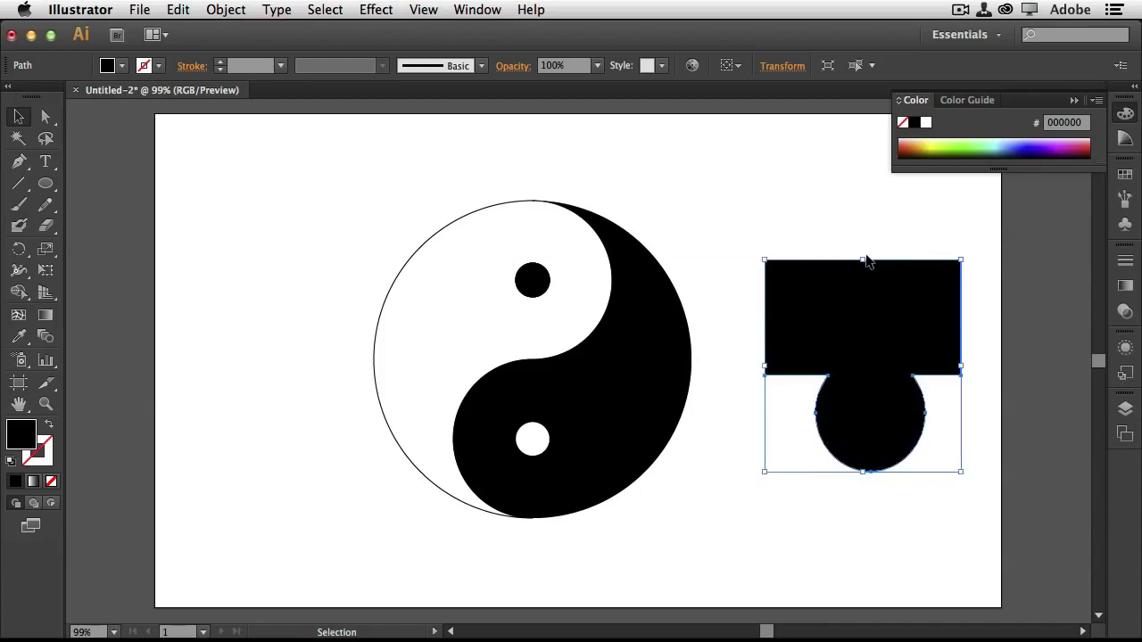
pyautogui.click(793, 522)
# Lower only the merged shape's top segment with Direct Selection, making the shape about 177 px tall.
pyautogui.click(46, 119)
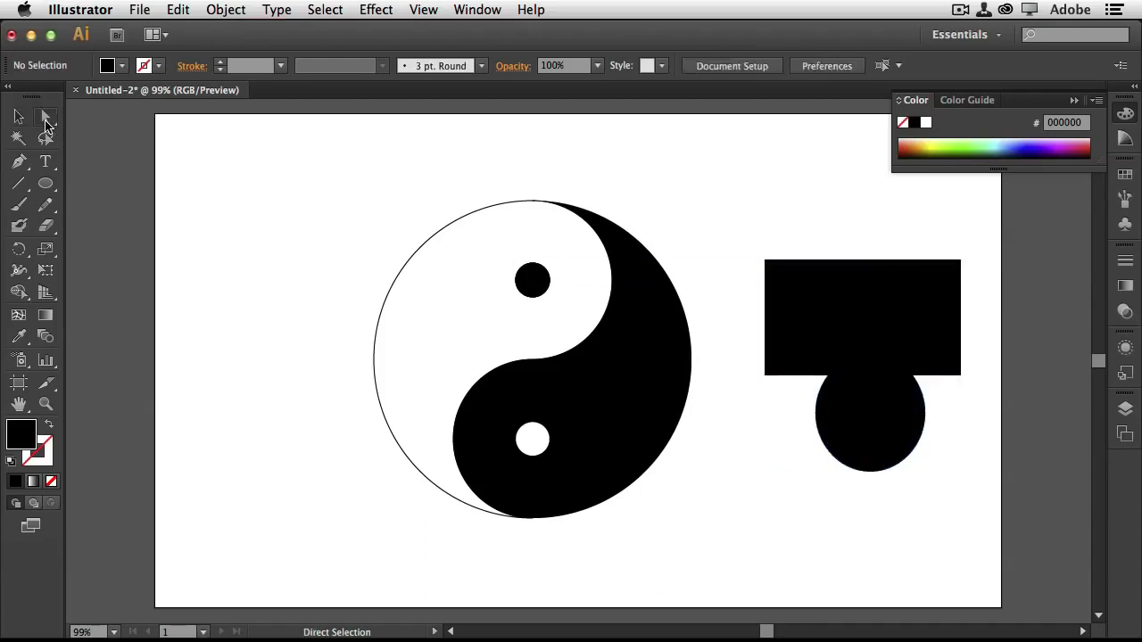
pyautogui.click(879, 261)
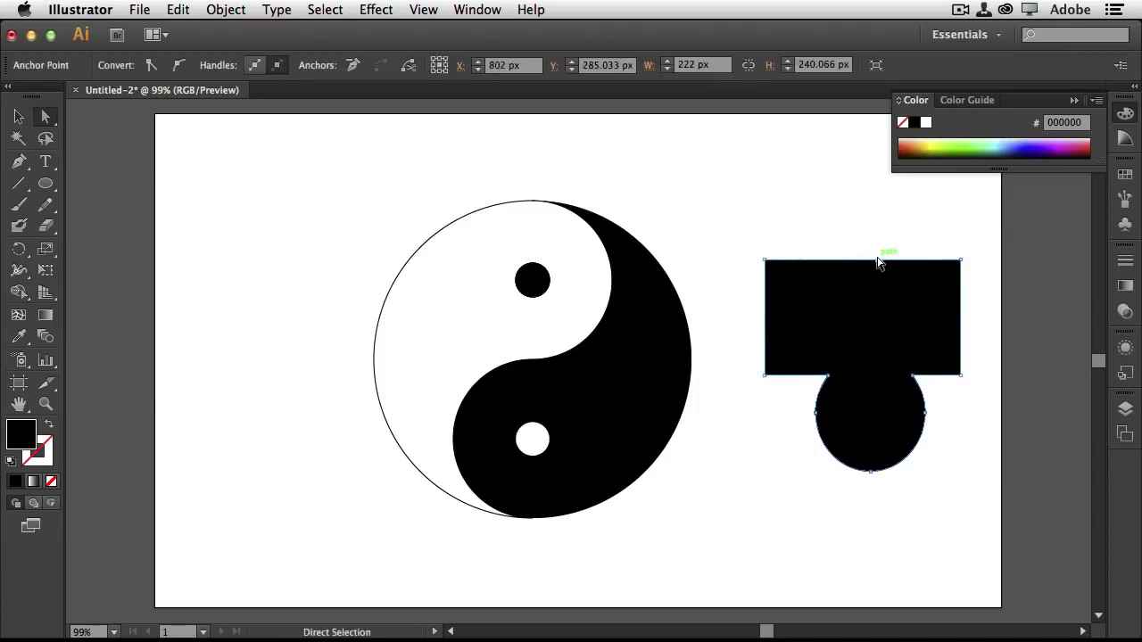
pyautogui.moveTo(879, 260); pyautogui.dragTo(879, 315)
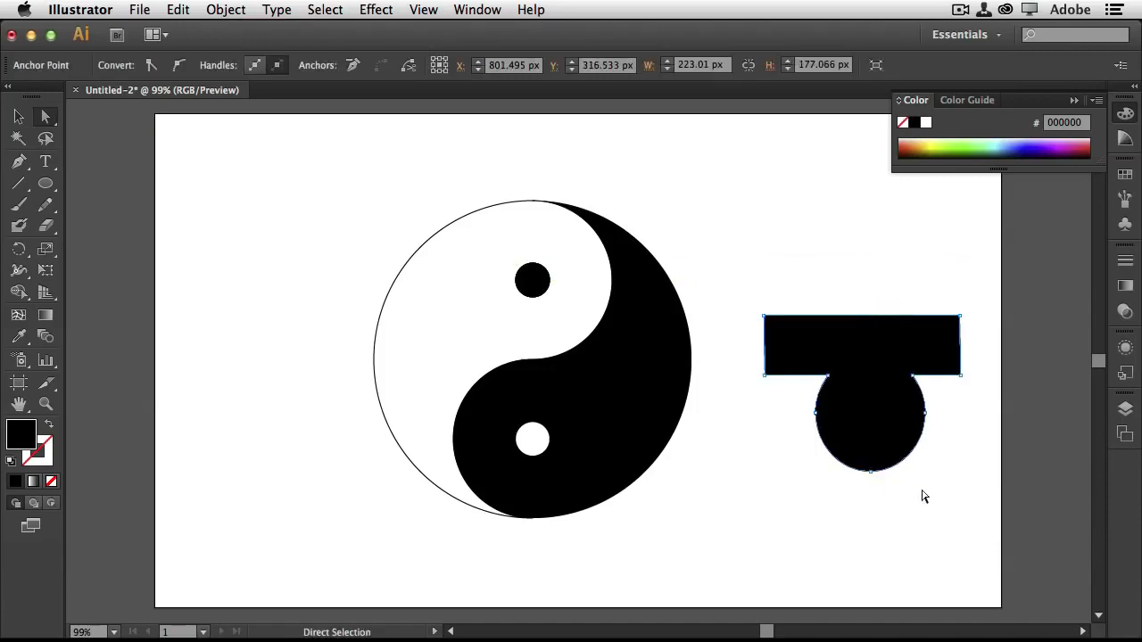
# Rotate the black merged shape 90° counter-clockwise so its circular part points right, and clear the selection.
pyautogui.click(18, 116)
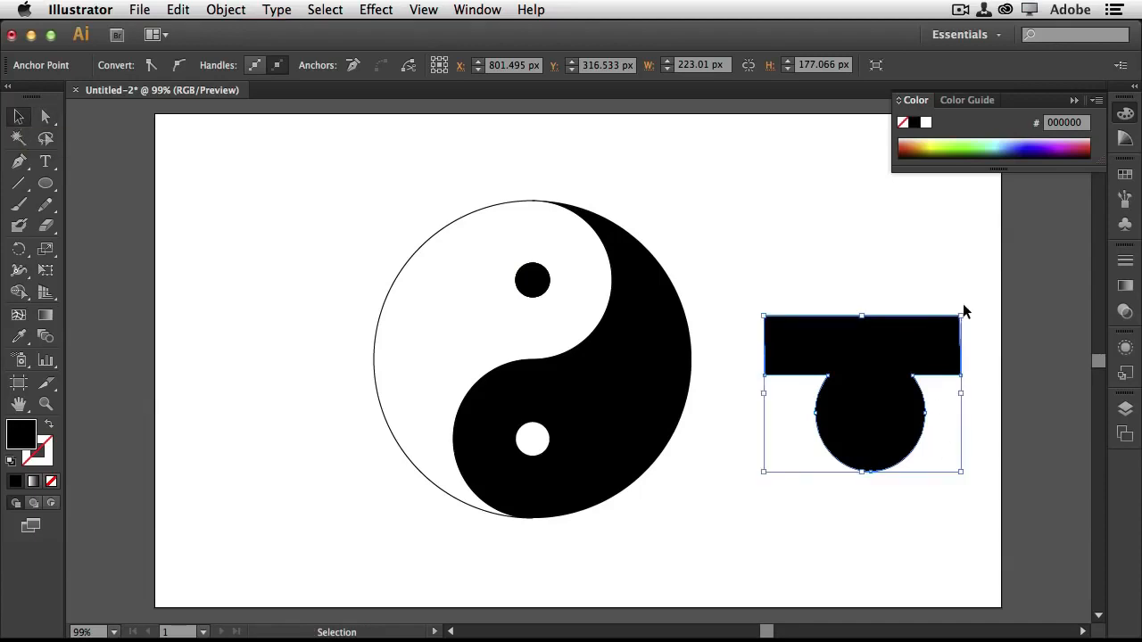
pyautogui.moveTo(964, 308); pyautogui.dragTo(806, 321)
pyautogui.click(887, 540)
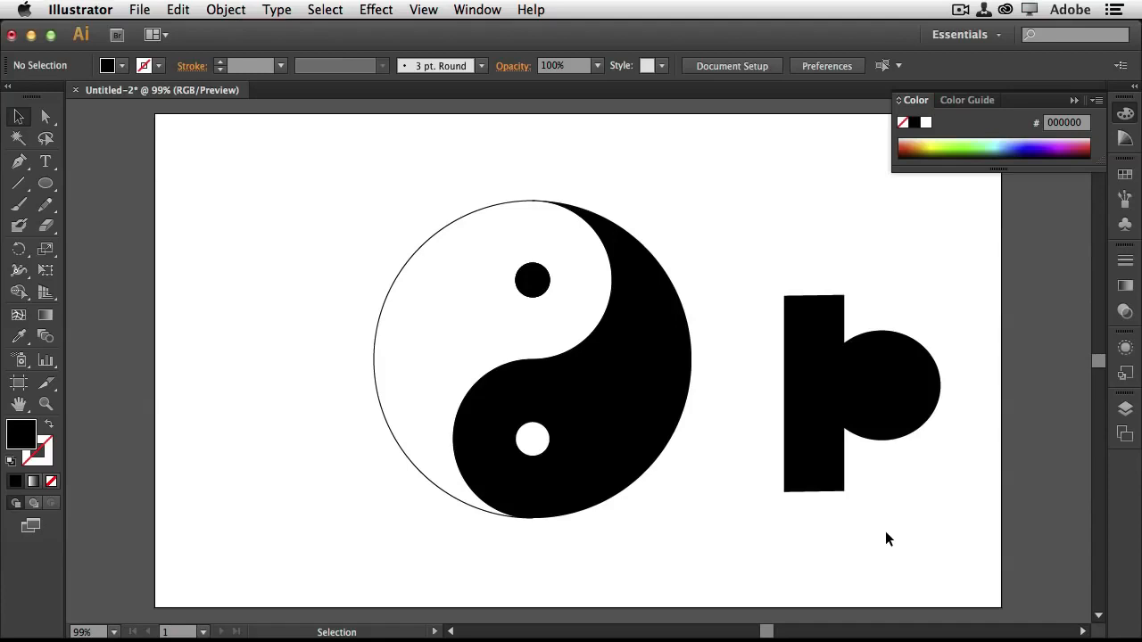
# Fill the rotated merged shape with the magenta-purple colour E83FFF from the colour spectrum.
pyautogui.click(882, 384)
pyautogui.click(975, 152)
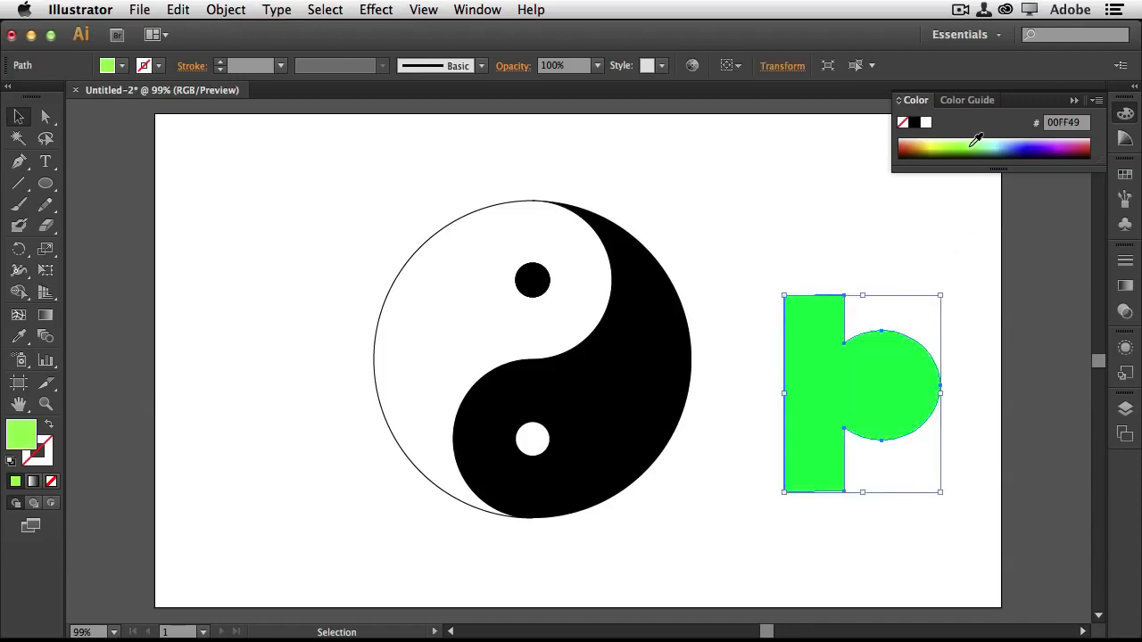
pyautogui.click(1026, 141)
pyautogui.click(1035, 141)
pyautogui.click(1054, 141)
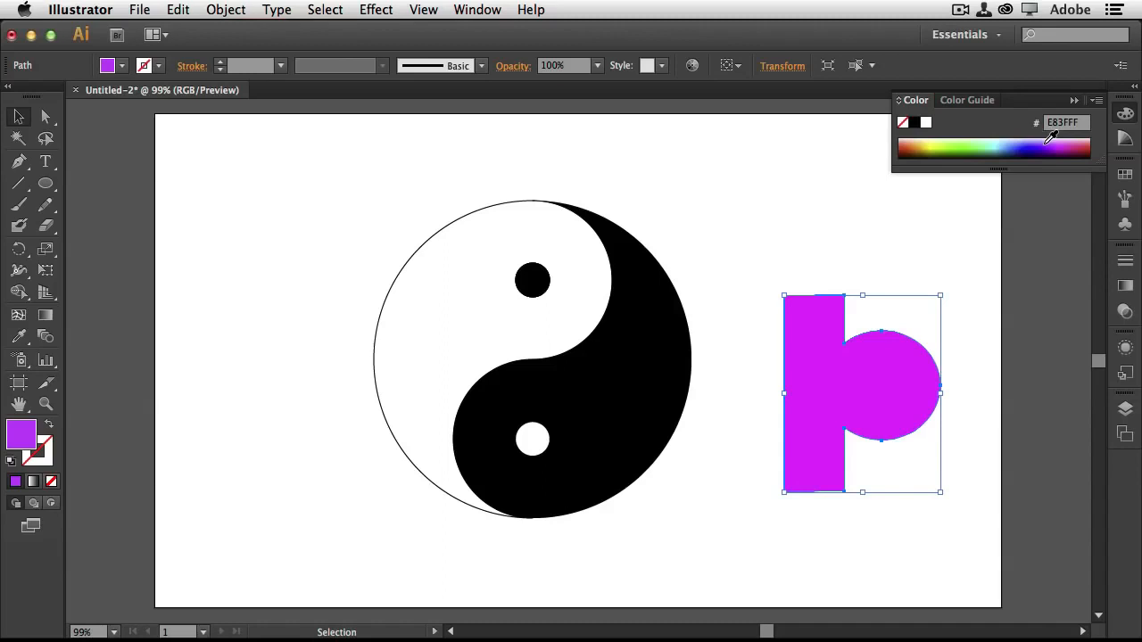
# Reshape the upper curve of the purple shape's round part with Direct Selection by moving its anchor points and direction handles.
pyautogui.click(46, 116)
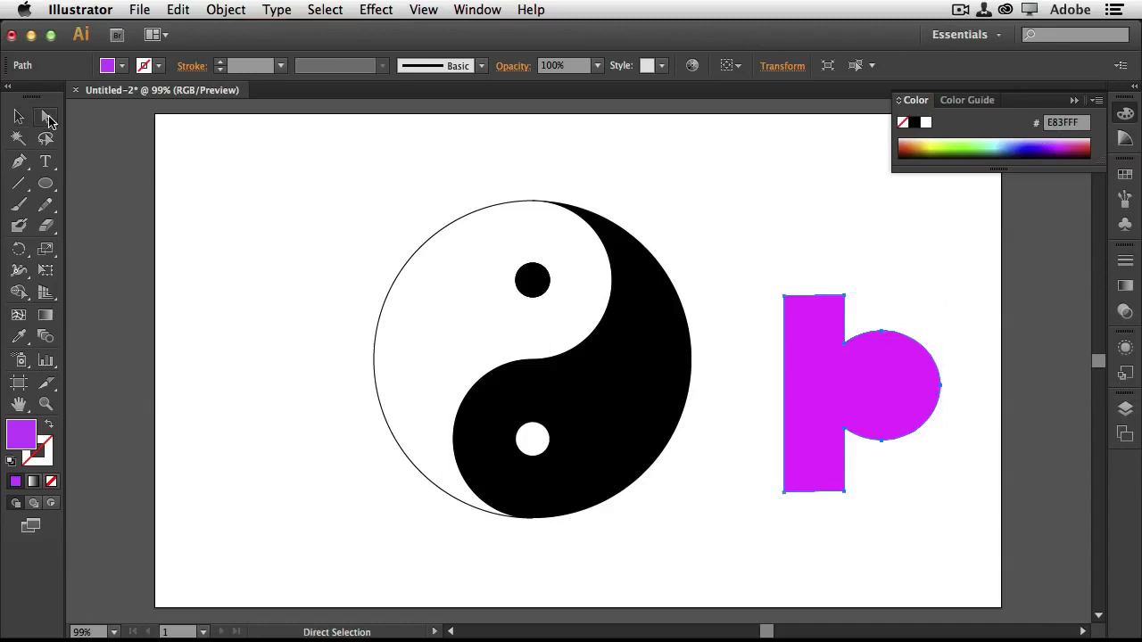
pyautogui.click(868, 293)
pyautogui.moveTo(847, 349); pyautogui.dragTo(924, 353)
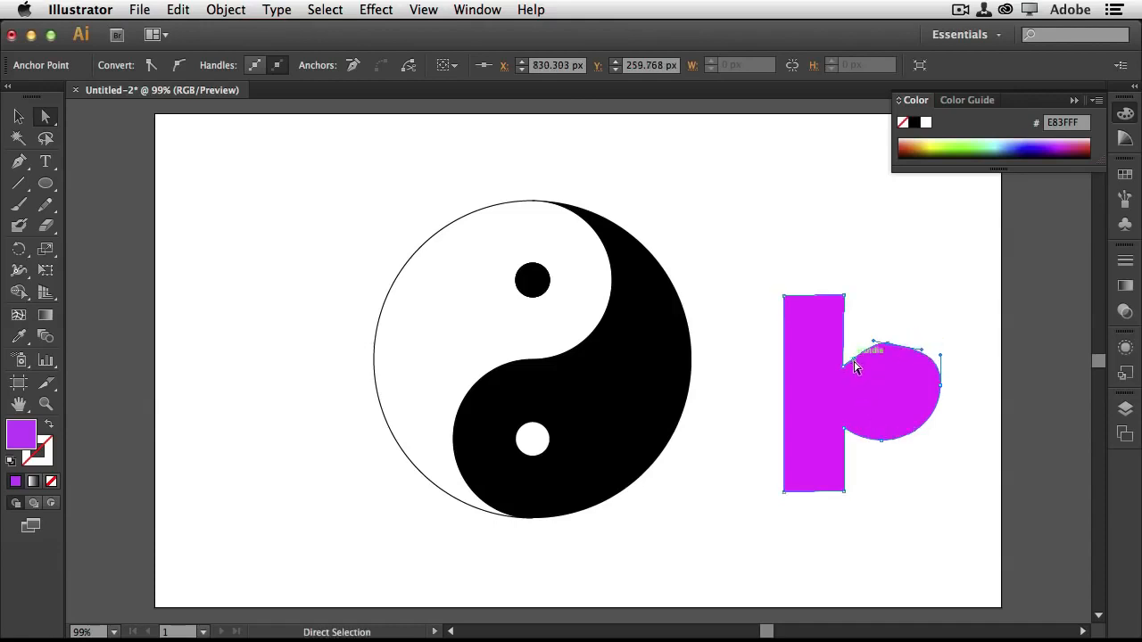
pyautogui.moveTo(846, 368); pyautogui.dragTo(932, 333)
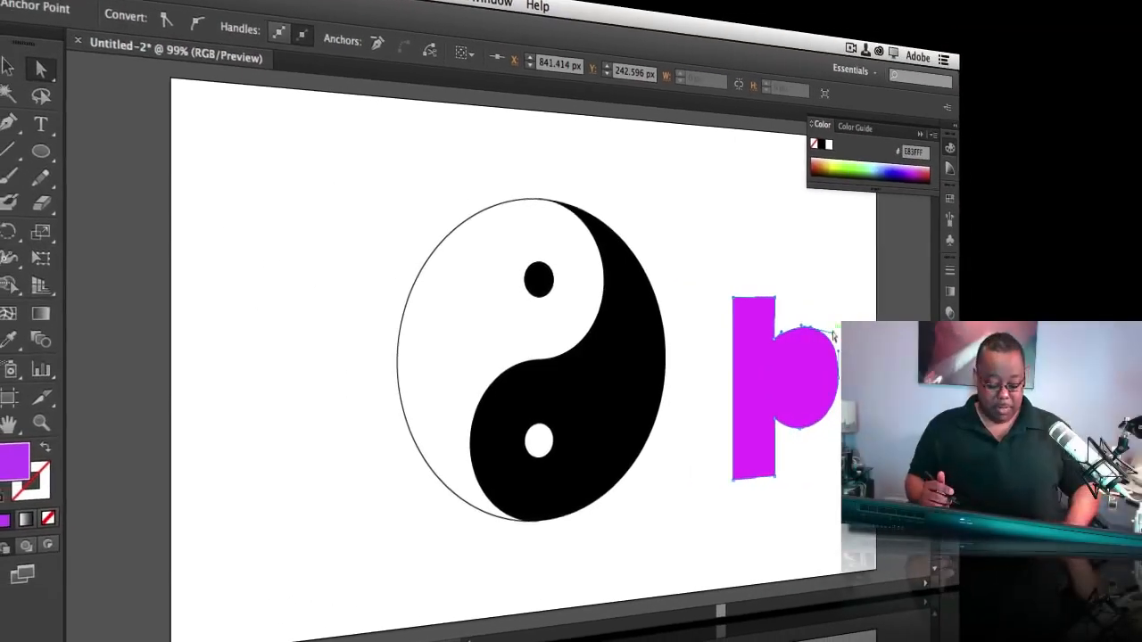
# Delete all artwork and start a Pen path with a straight vertical segment near the artboard's left side.
pyautogui.press('super+a')
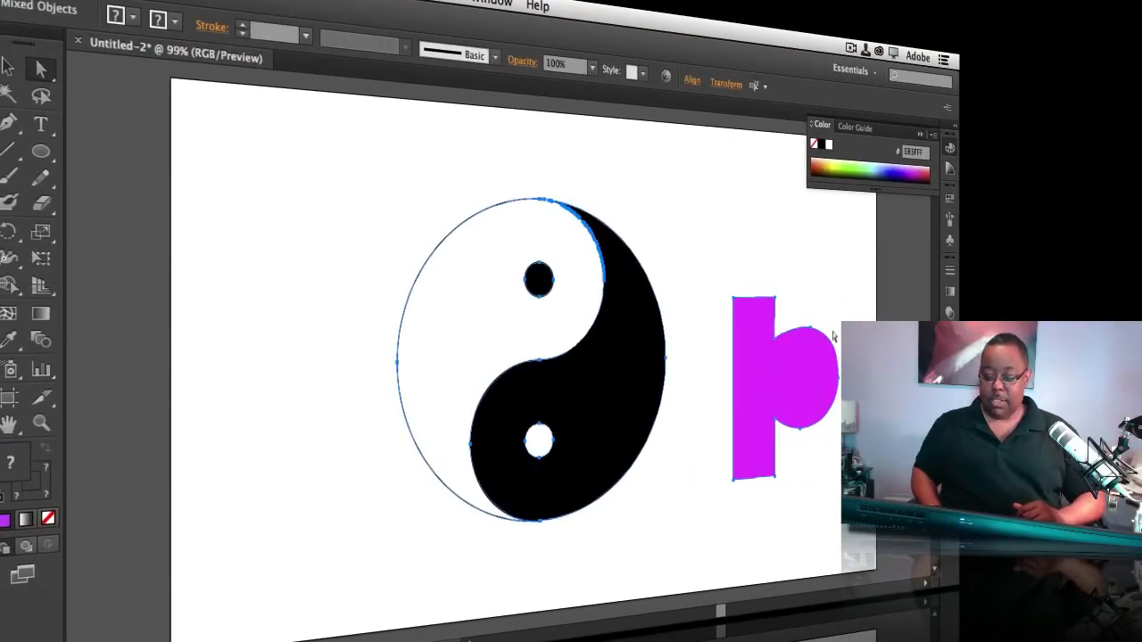
pyautogui.press('Delete')
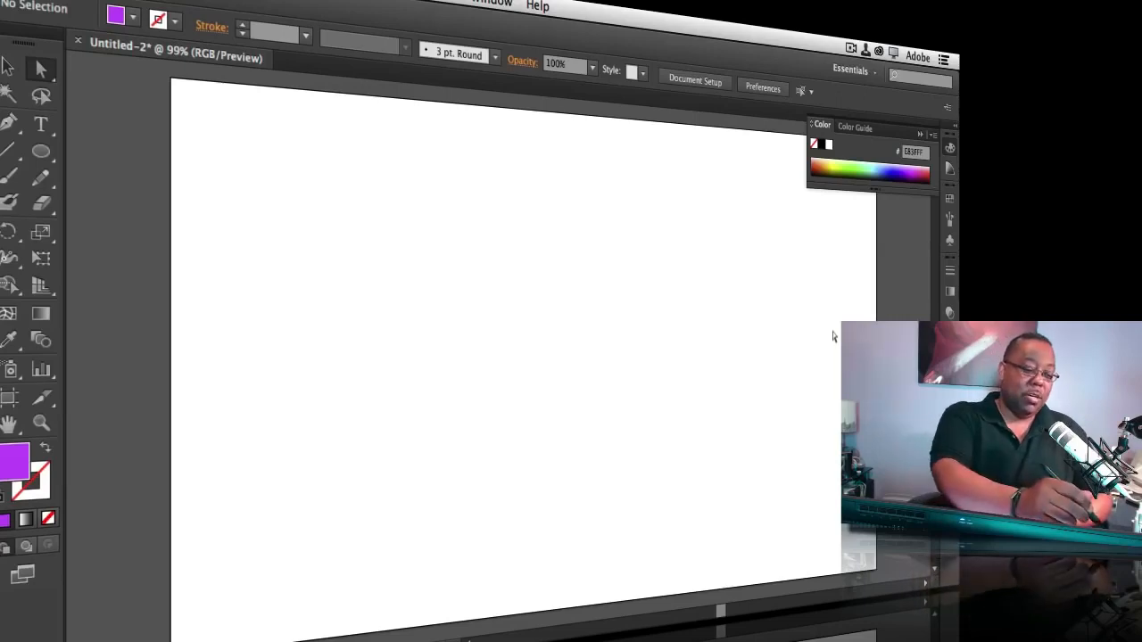
pyautogui.click(9, 128)
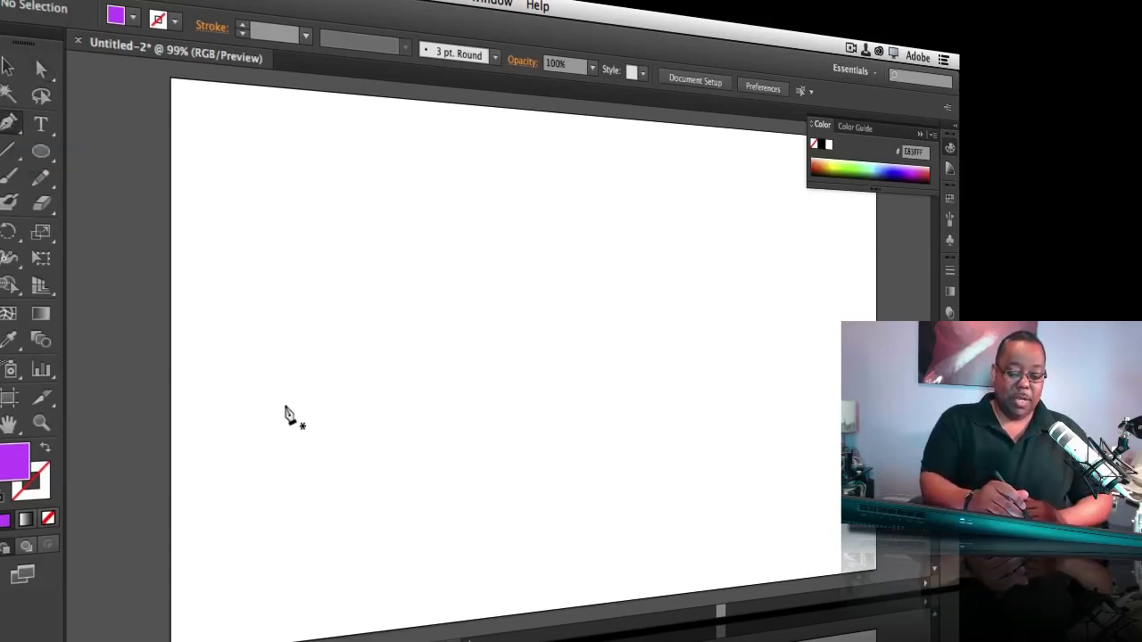
pyautogui.click(316, 491)
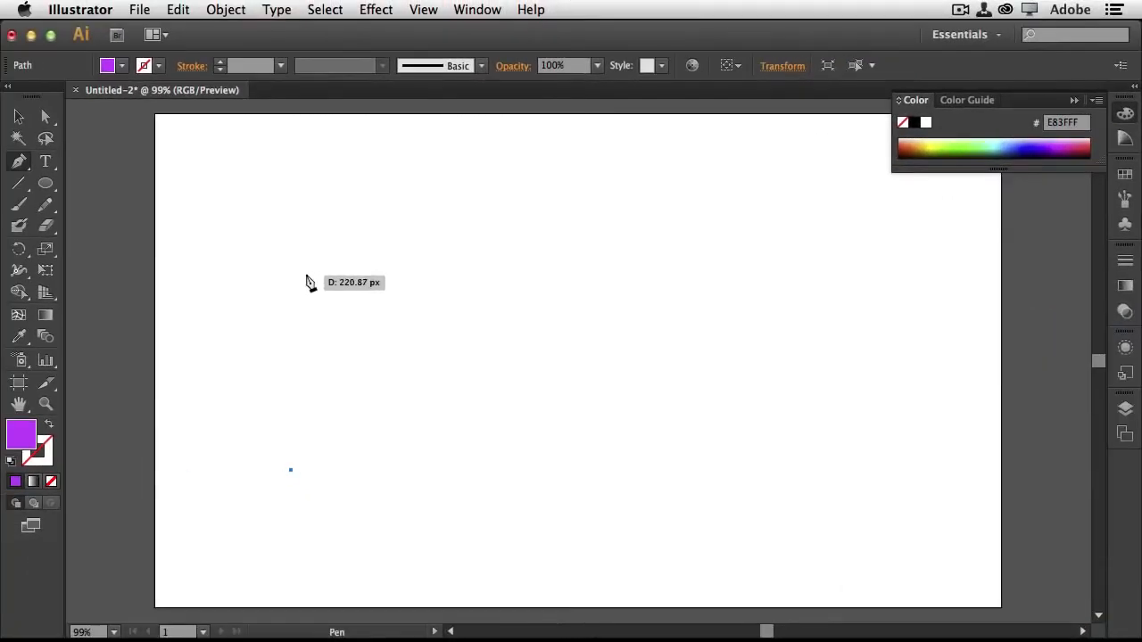
pyautogui.click(291, 267)
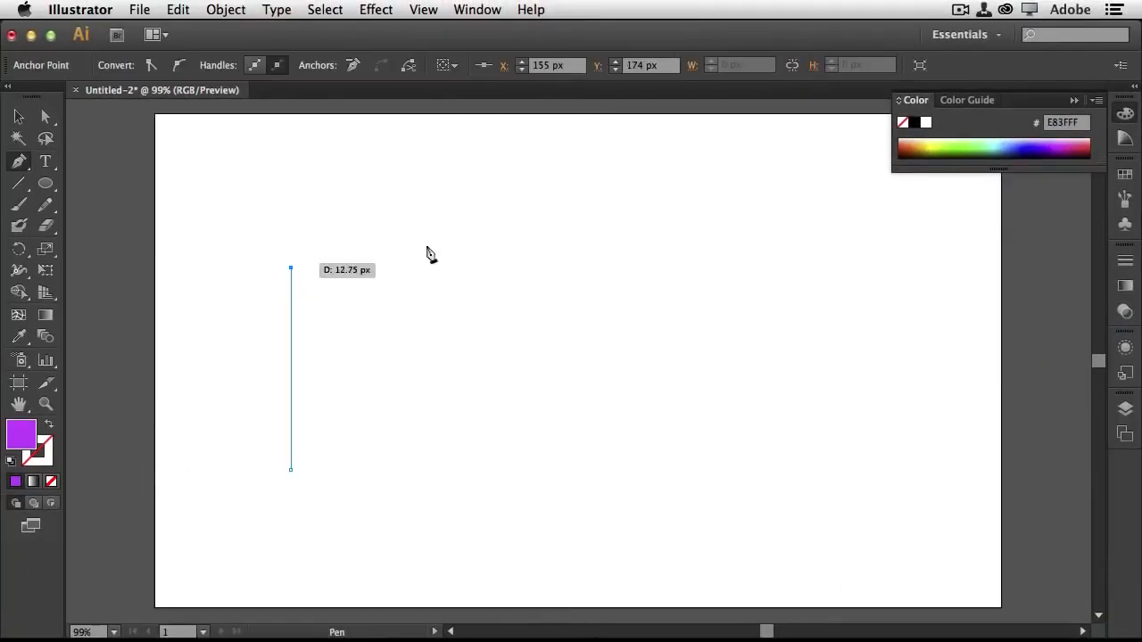
# Swap the fill and stroke colours, and continue the Pen path with five smooth curved segments waving across the artboard.
pyautogui.click(48, 428)
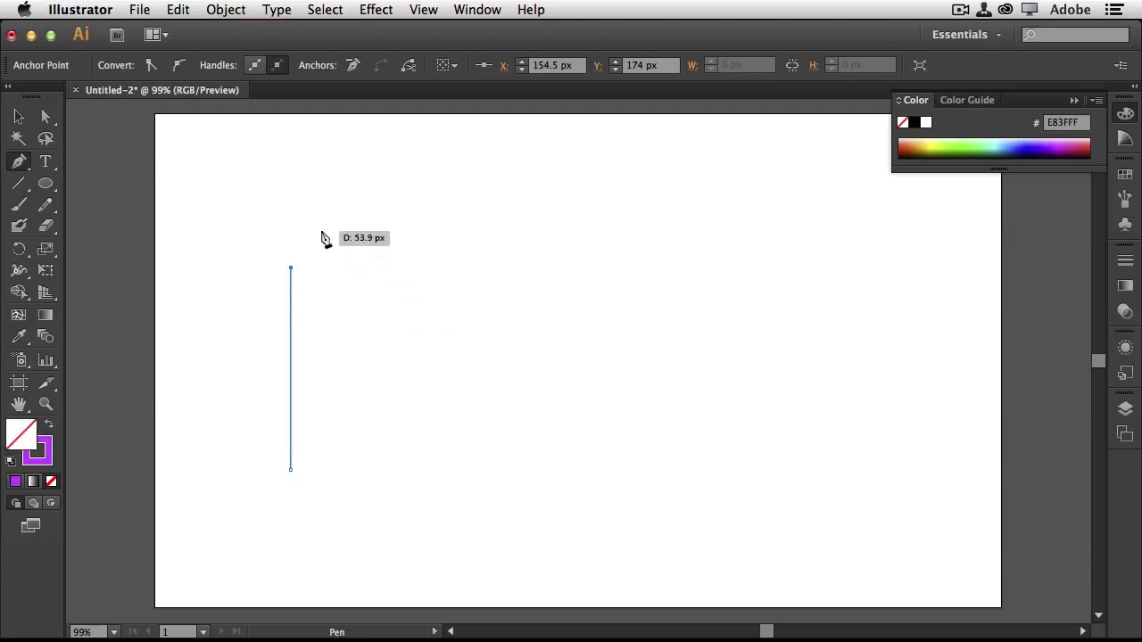
pyautogui.moveTo(416, 204); pyautogui.dragTo(481, 210)
pyautogui.moveTo(561, 287); pyautogui.dragTo(576, 331)
pyautogui.moveTo(677, 396); pyautogui.dragTo(719, 390)
pyautogui.moveTo(806, 286); pyautogui.dragTo(807, 244)
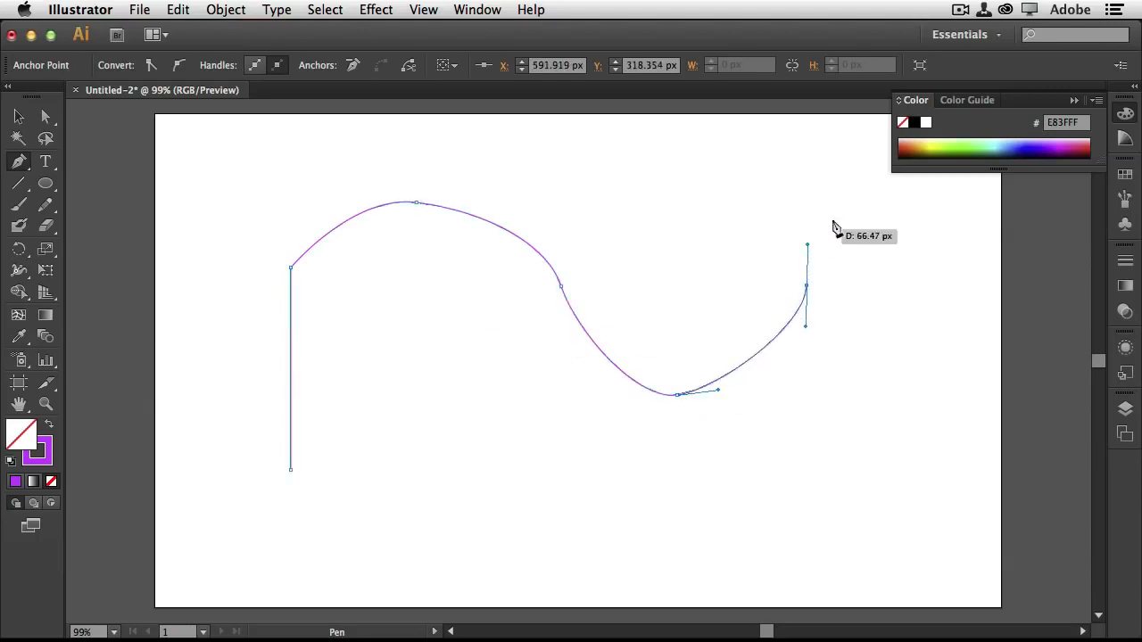
pyautogui.moveTo(856, 206); pyautogui.dragTo(886, 197)
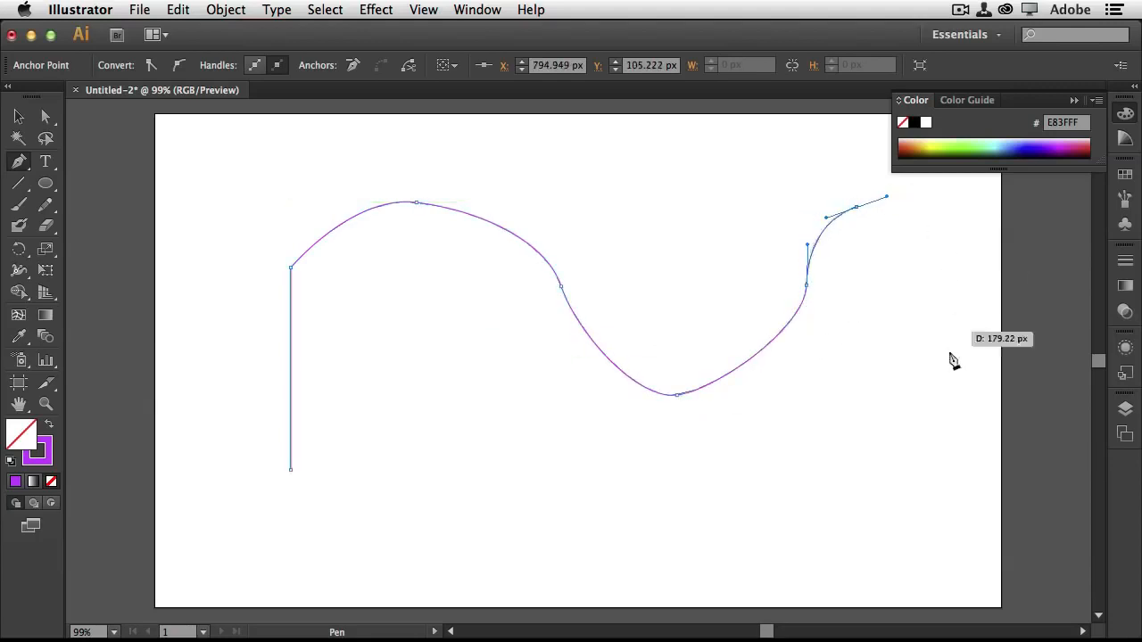
pyautogui.moveTo(948, 375); pyautogui.dragTo(849, 462)
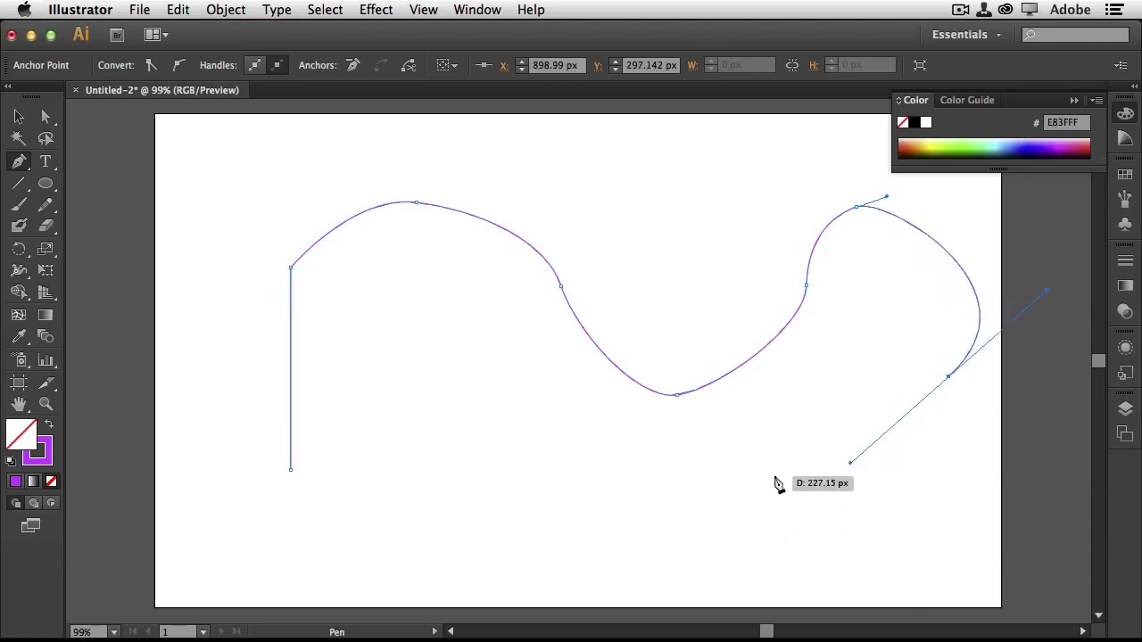
# Delete the wavy path and restore the default white fill and black stroke.
pyautogui.press('super+a')
pyautogui.press('Delete')
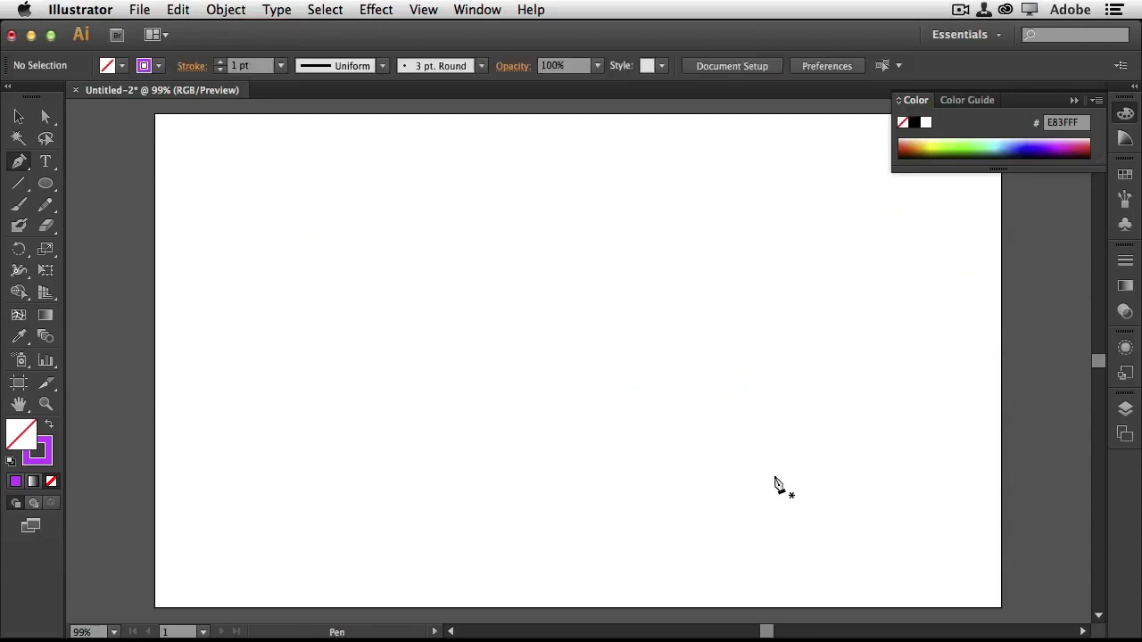
pyautogui.click(10, 461)
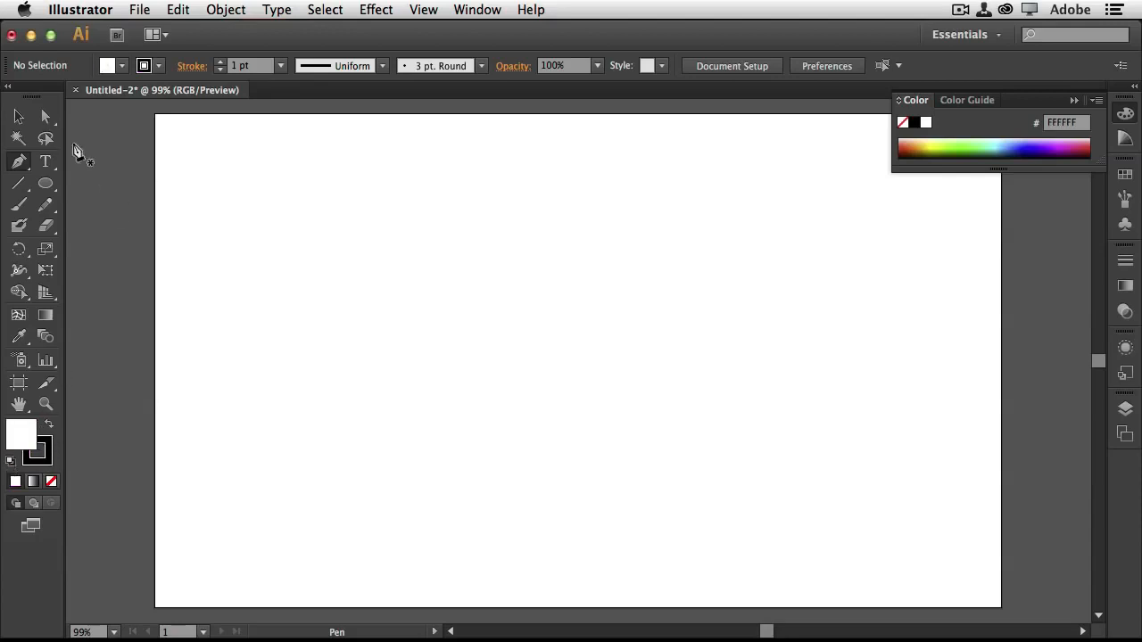
# Draw two long crossing lines, a short line across the upper one, and a separate short diagonal line with the Line Segment tool.
pyautogui.click(18, 183)
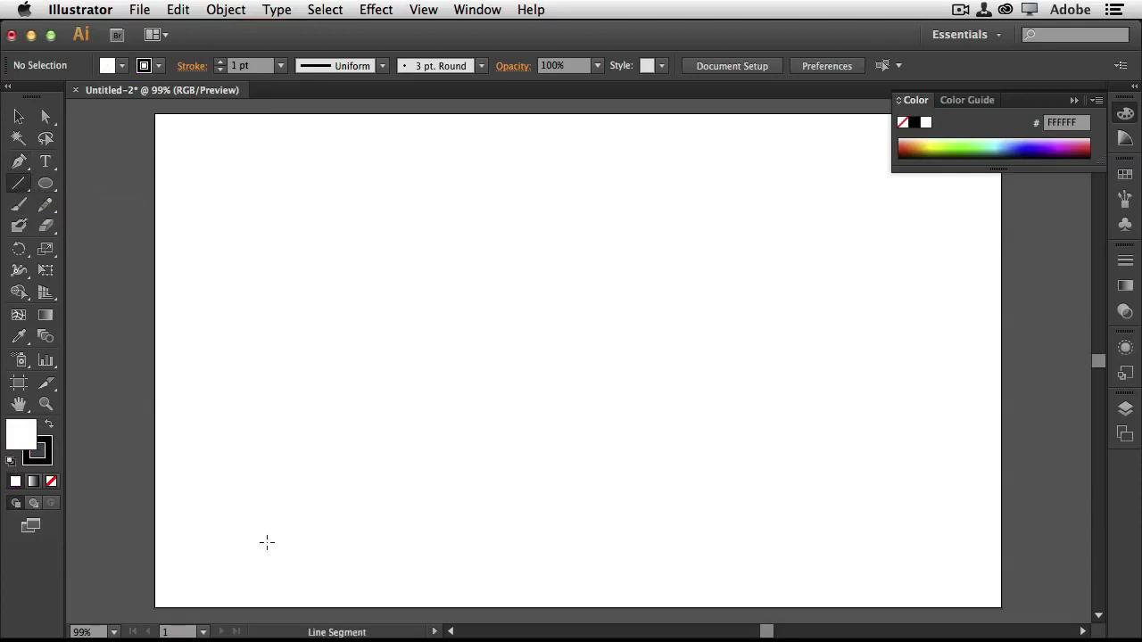
pyautogui.moveTo(259, 544); pyautogui.dragTo(526, 224)
pyautogui.moveTo(488, 565); pyautogui.dragTo(296, 274)
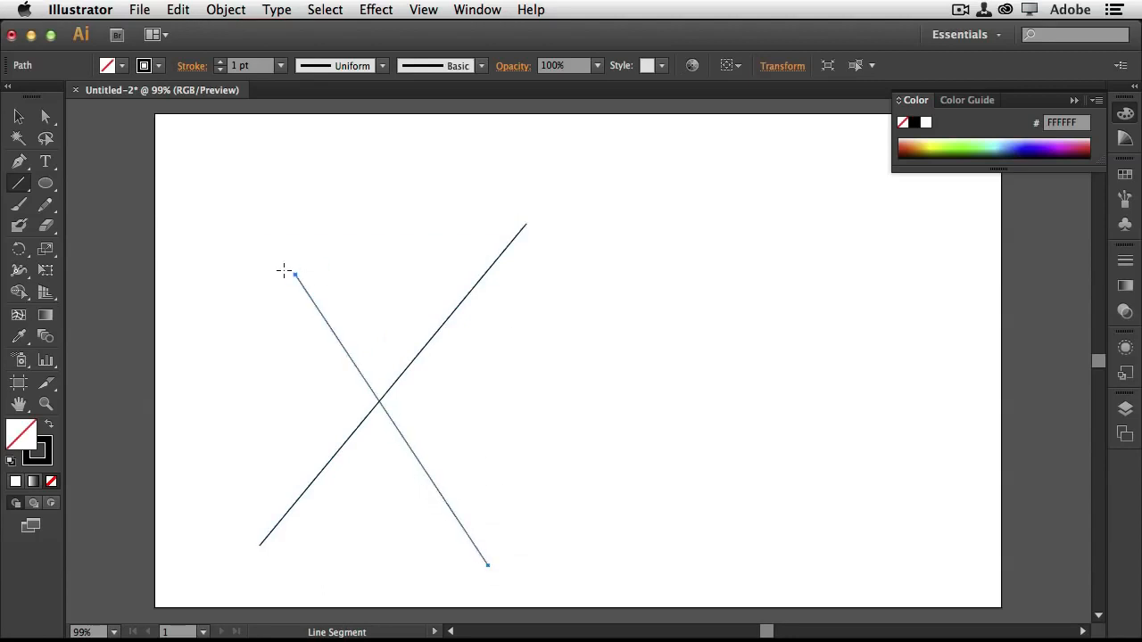
pyautogui.moveTo(392, 304); pyautogui.dragTo(527, 342)
pyautogui.moveTo(676, 413); pyautogui.dragTo(593, 504)
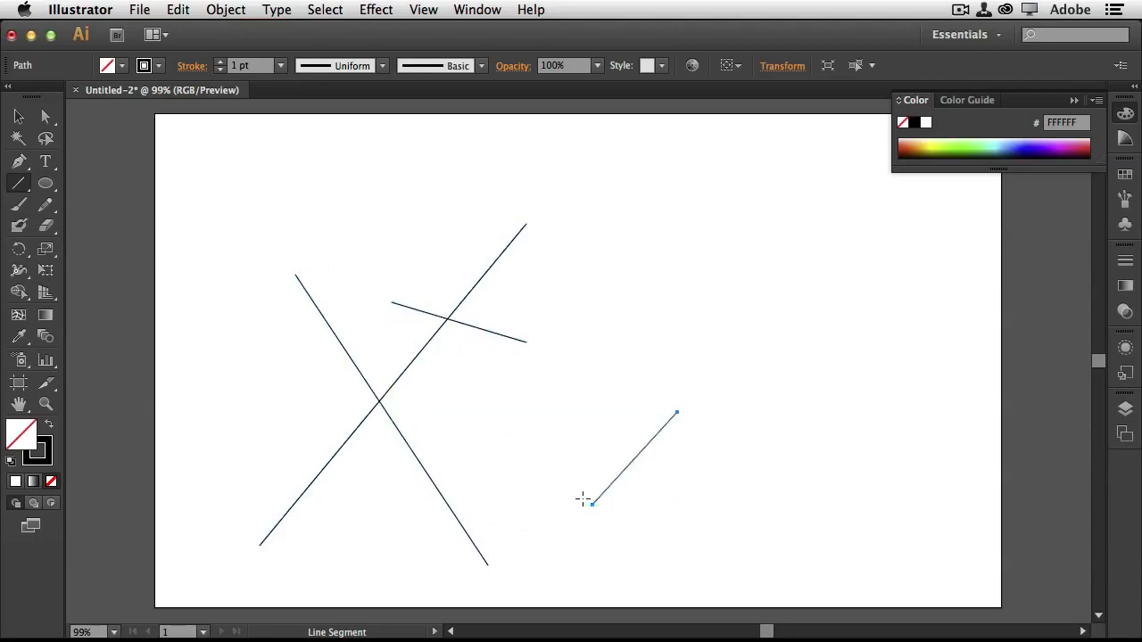
# Set the stroke weight of the separate short diagonal line to 7 pt.
pyautogui.click(382, 65)
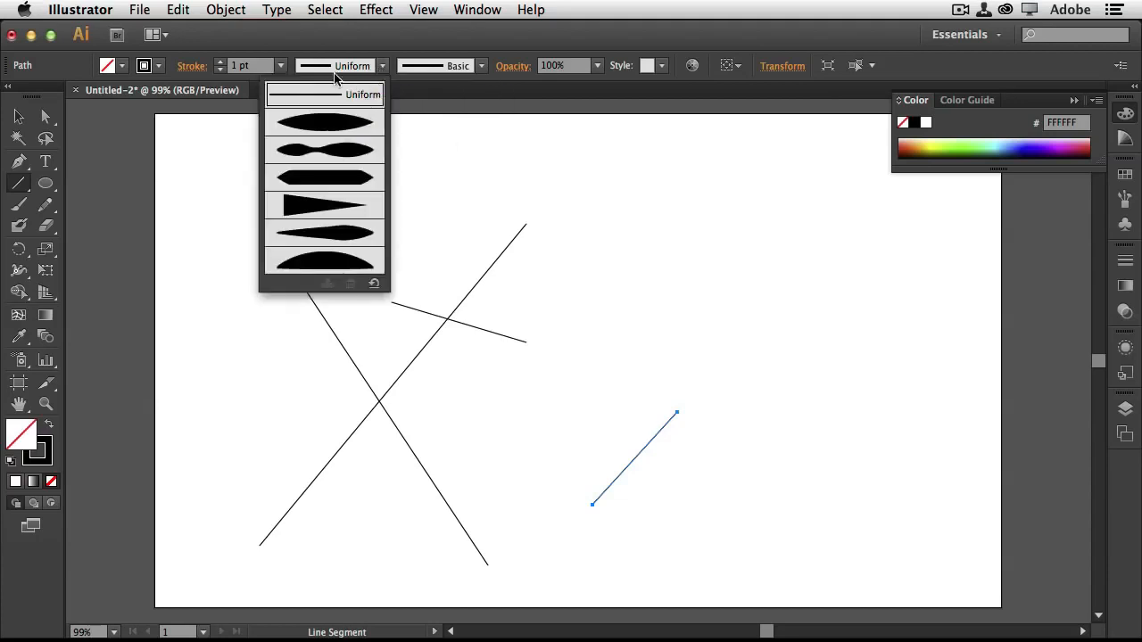
pyautogui.click(280, 65)
pyautogui.click(303, 262)
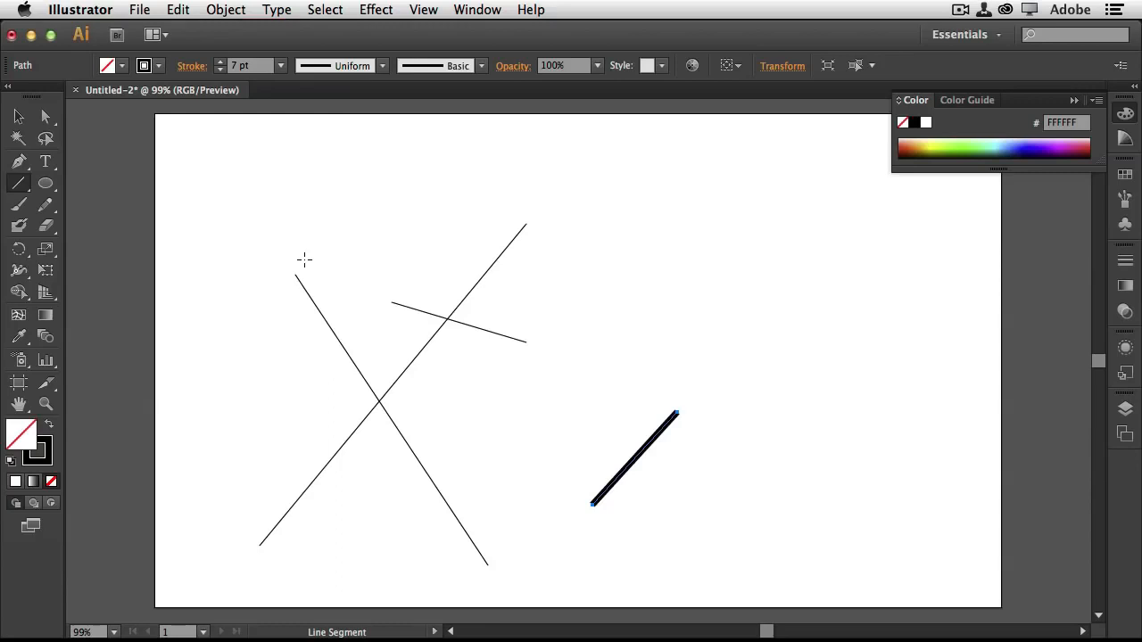
# Show the full stroke options and apply the Arrow 8 arrowhead to the start of the thick diagonal line.
pyautogui.click(1126, 259)
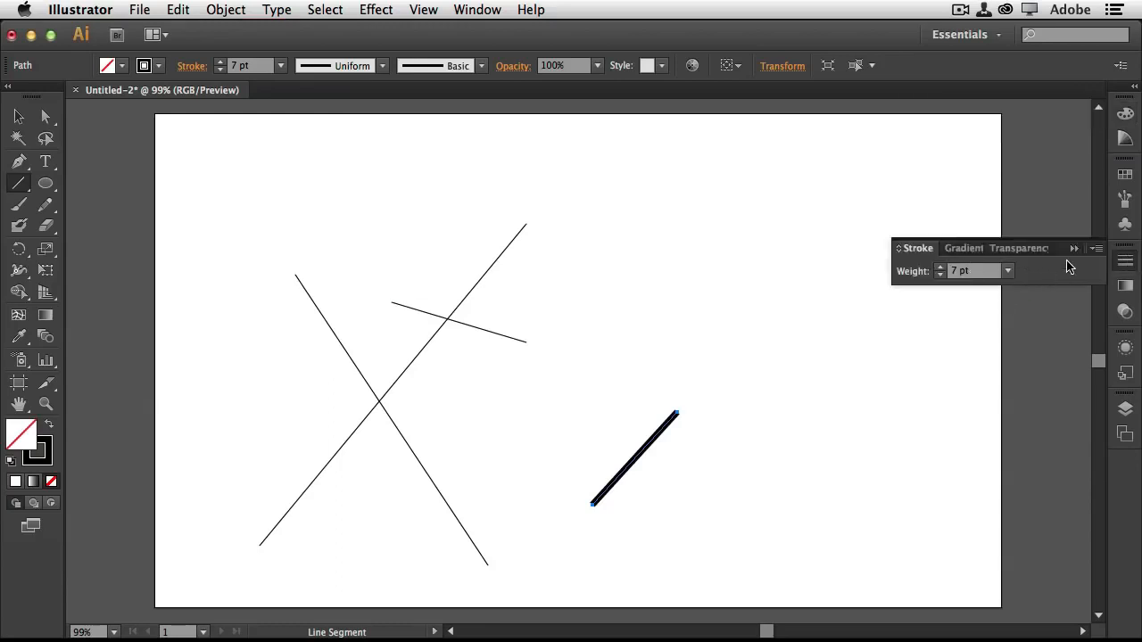
pyautogui.click(1097, 249)
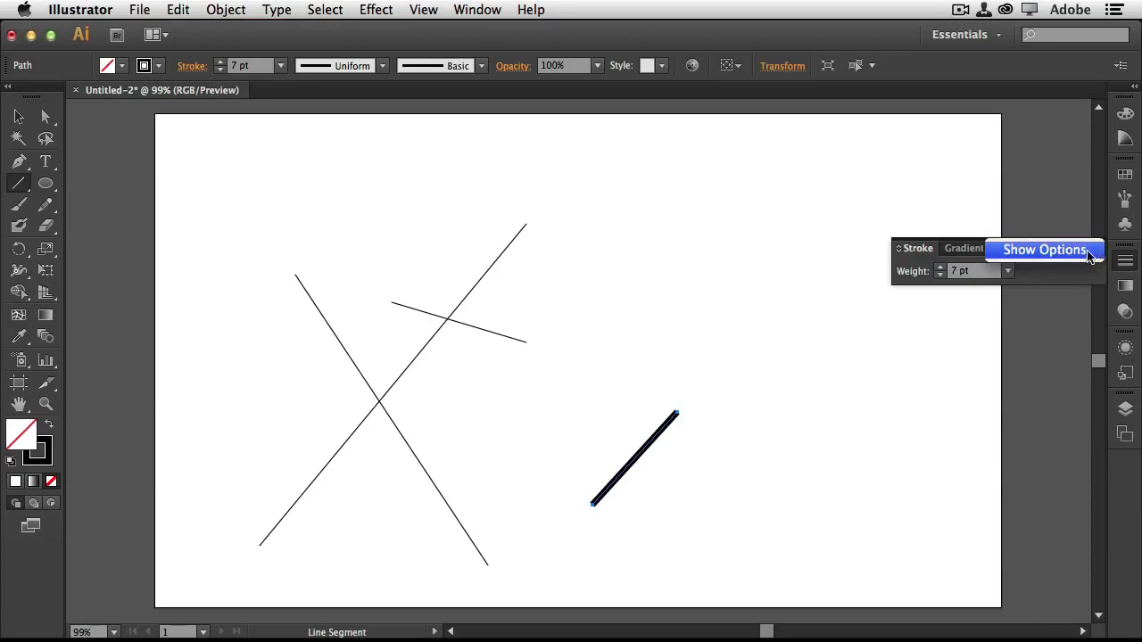
pyautogui.click(1096, 252)
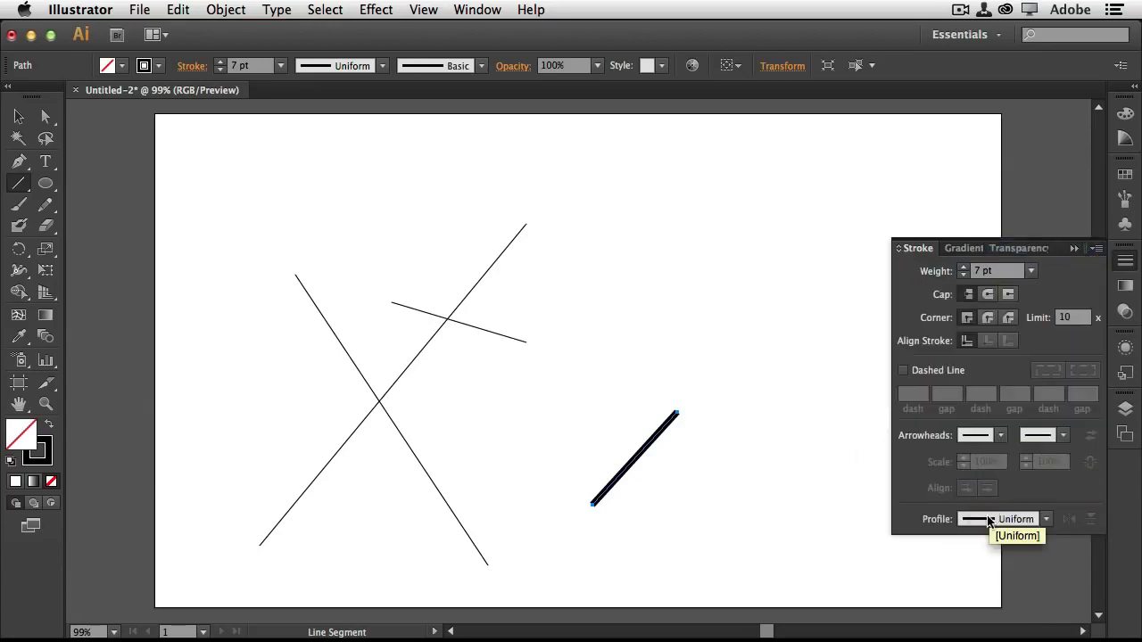
pyautogui.click(1004, 437)
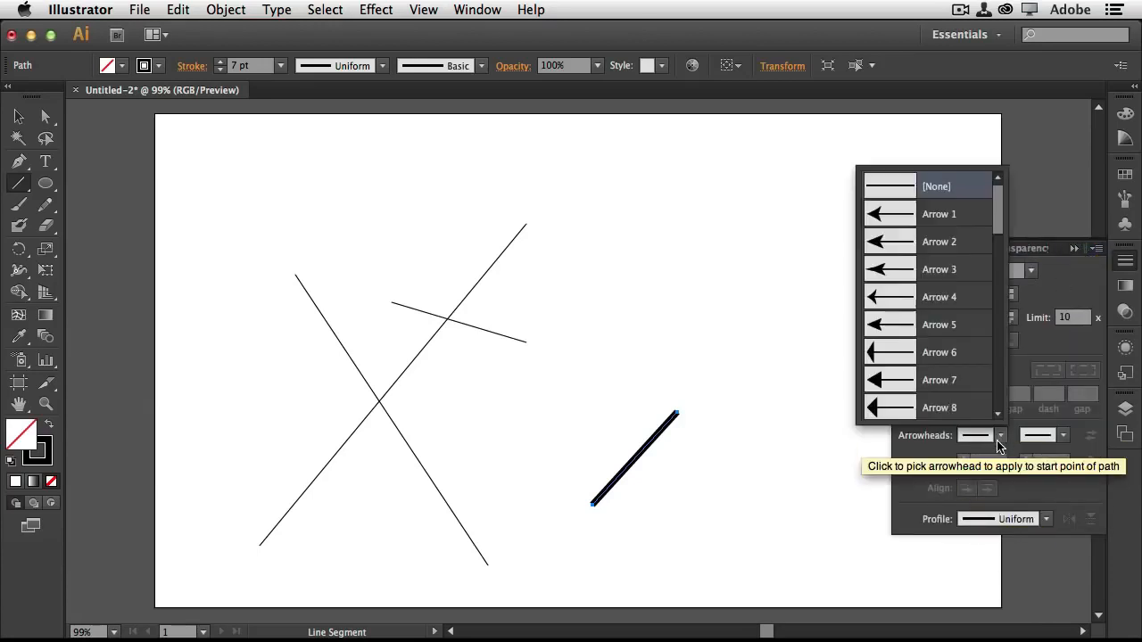
pyautogui.click(939, 407)
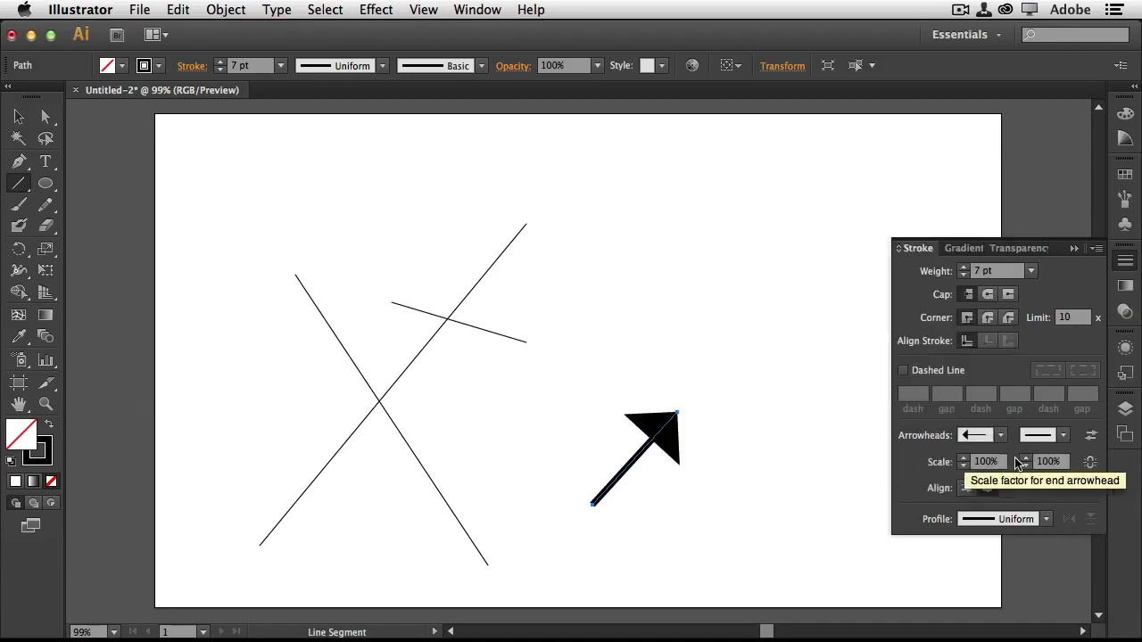
# Apply a striped feather-tail arrowhead to the end of the thick diagonal line.
pyautogui.click(1048, 437)
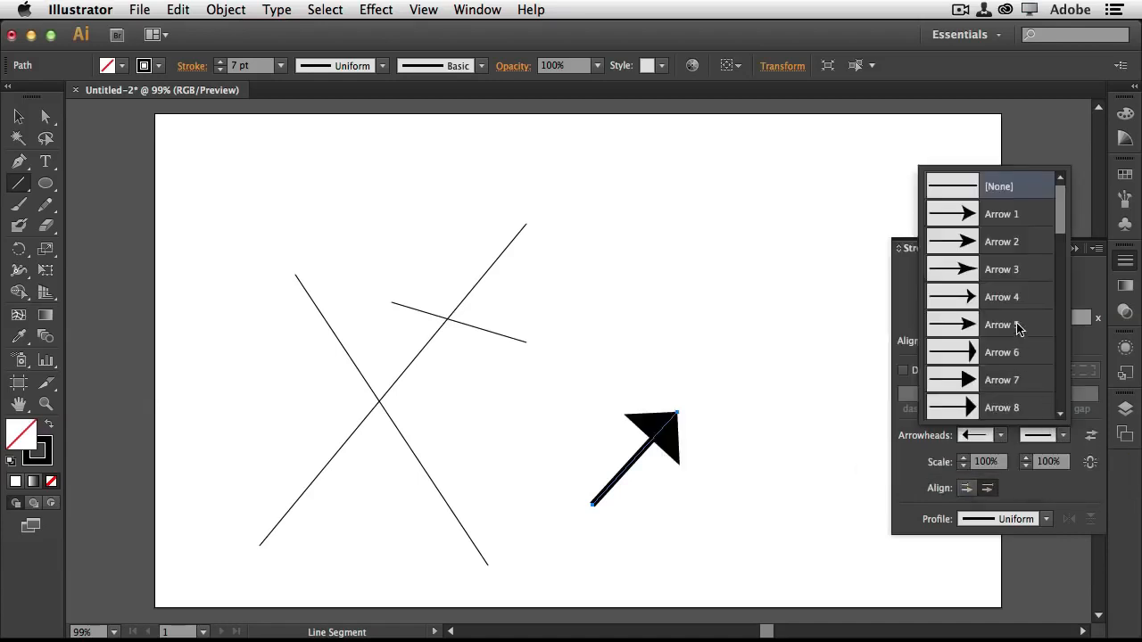
pyautogui.moveTo(1061, 247); pyautogui.dragTo(1057, 397)
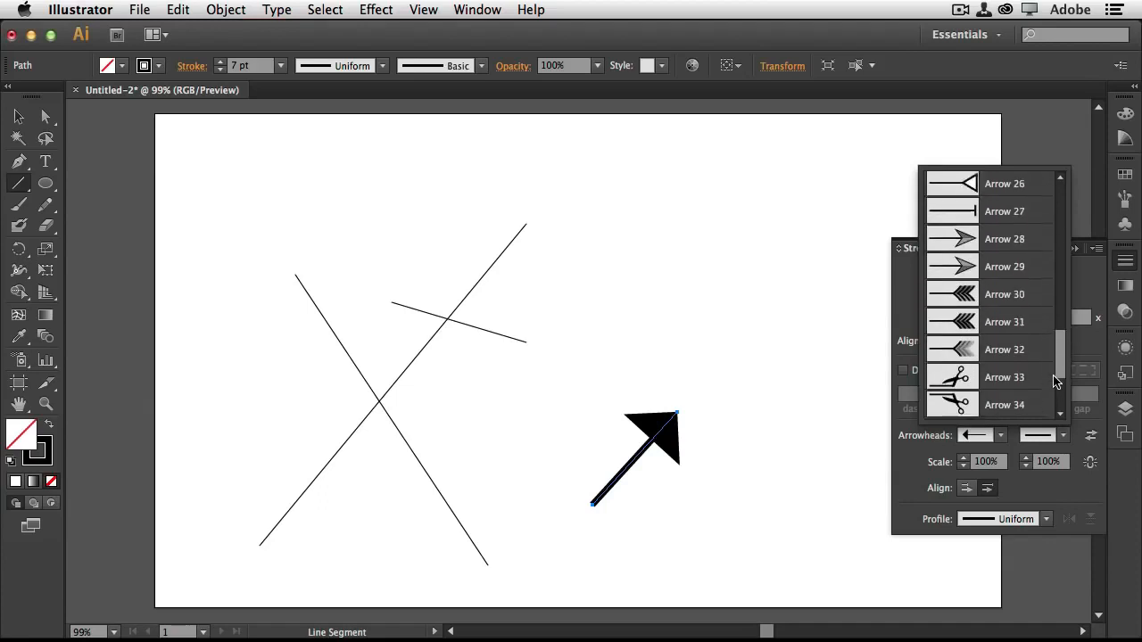
pyautogui.click(979, 326)
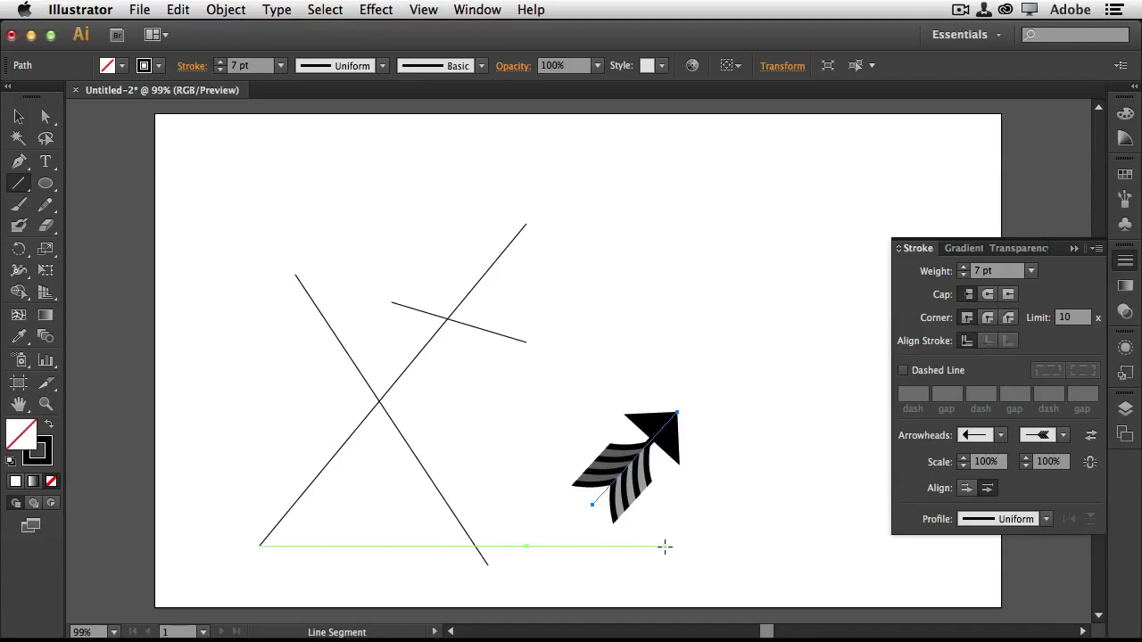
# Draw a long winding freehand path above and beside the arrow with the Pencil tool, and delete all artwork.
pyautogui.moveTo(45, 183); pyautogui.dragTo(178, 251)
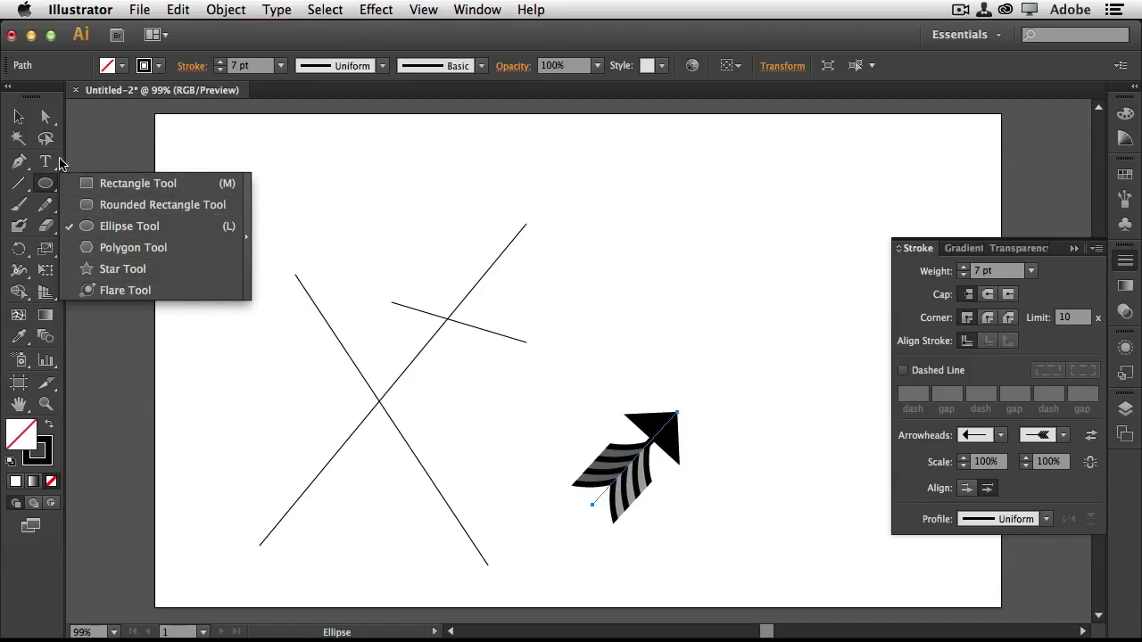
pyautogui.click(46, 204)
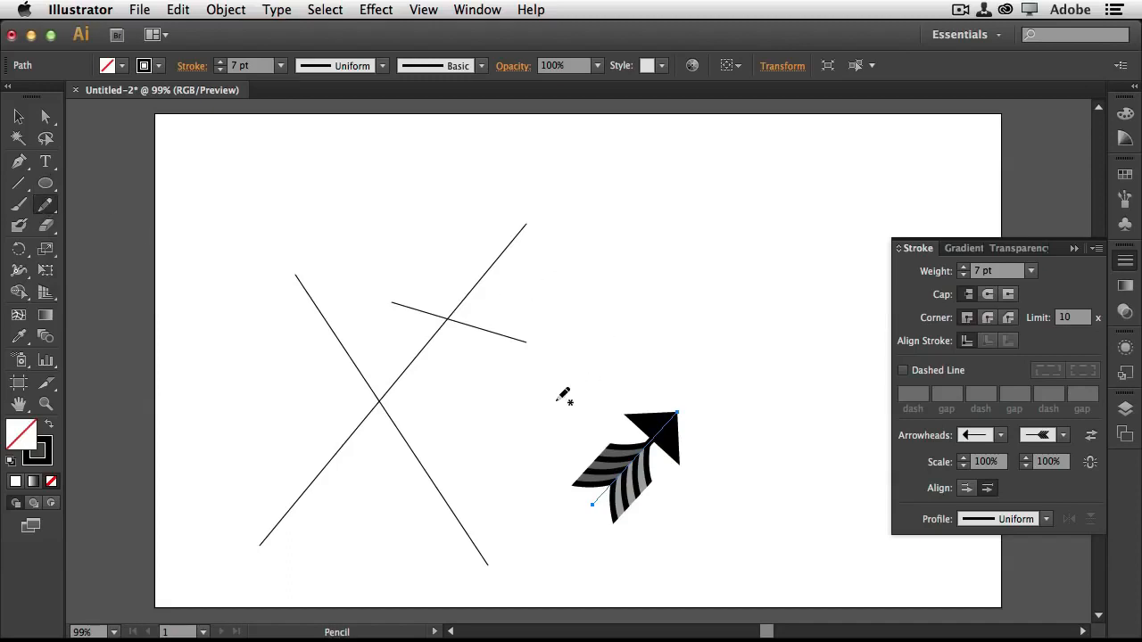
pyautogui.moveTo(556, 401)
pyautogui.mouseDown()
pyautogui.moveTo(774, 246)
pyautogui.moveTo(612, 148)
pyautogui.moveTo(801, 156)
pyautogui.moveTo(812, 252)
pyautogui.moveTo(776, 480)
pyautogui.mouseUp()
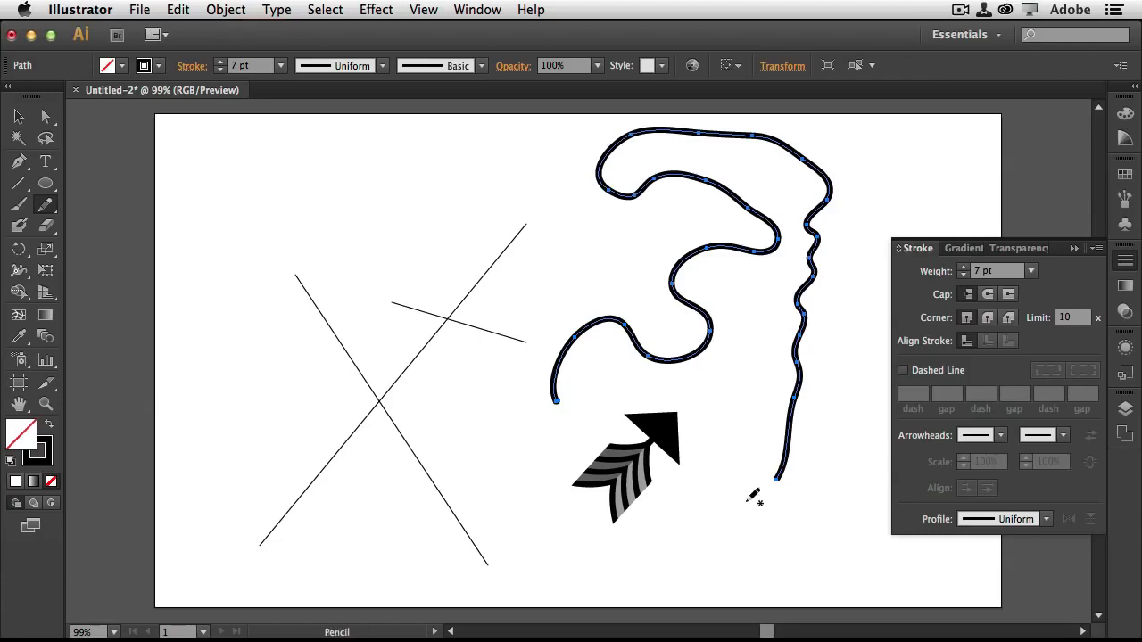
pyautogui.press('super+a')
pyautogui.press('Delete')
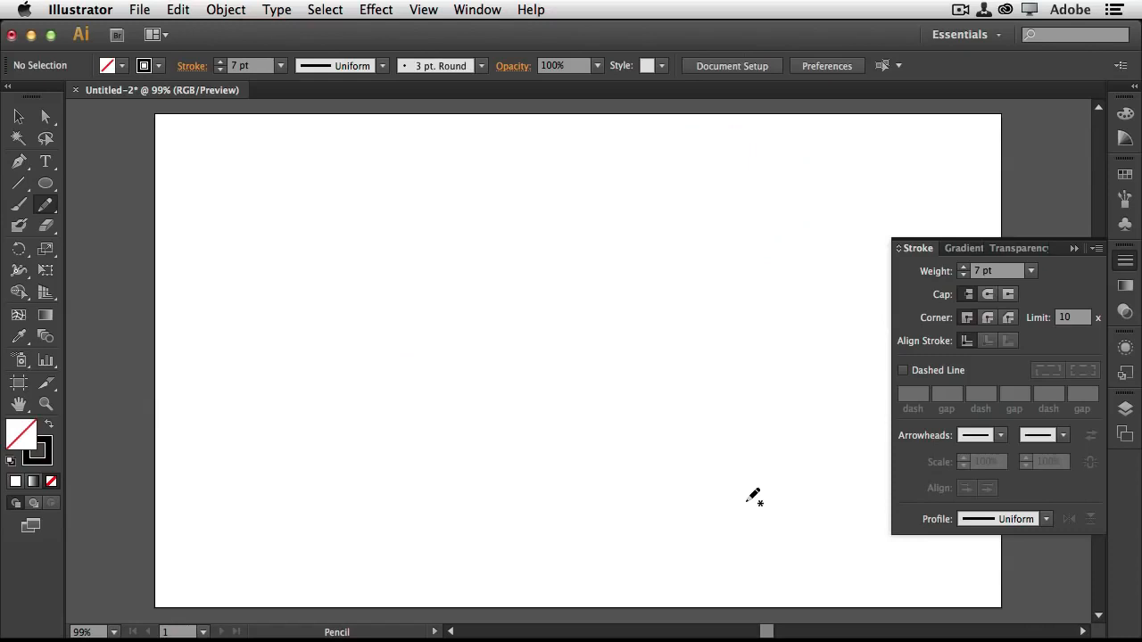
# Draw an S-shaped path, a short wiggly path and a long wave with the Pencil tool, and delete them all.
pyautogui.moveTo(381, 518)
pyautogui.mouseDown()
pyautogui.moveTo(427, 488)
pyautogui.moveTo(467, 386)
pyautogui.moveTo(412, 372)
pyautogui.moveTo(472, 300)
pyautogui.mouseUp()
pyautogui.moveTo(525, 334); pyautogui.dragTo(580, 459)
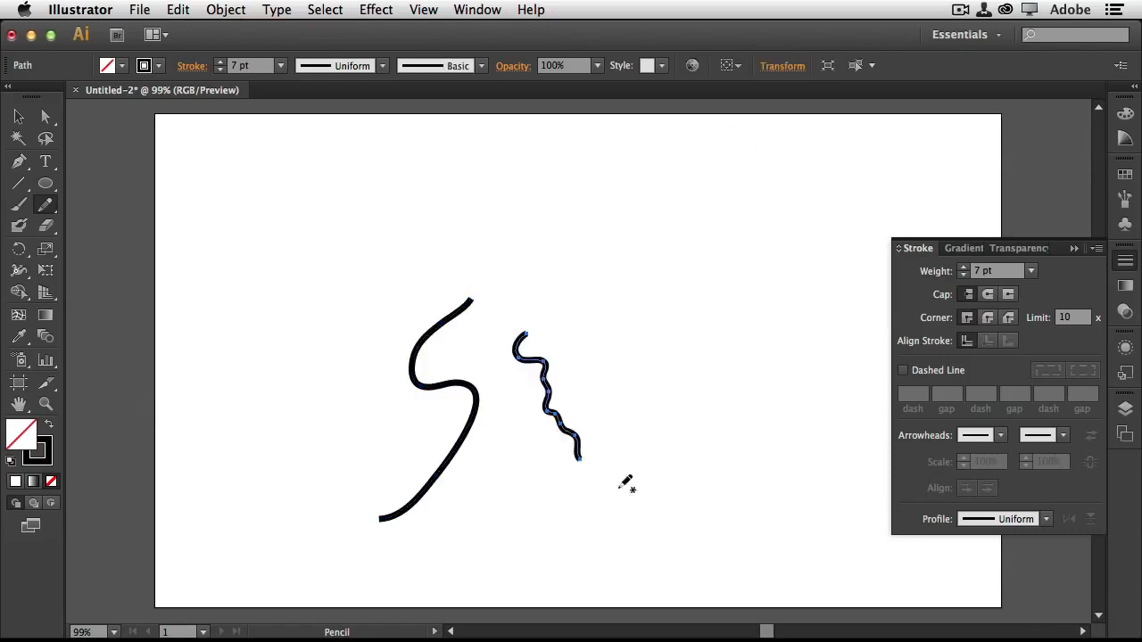
pyautogui.moveTo(529, 562)
pyautogui.mouseDown()
pyautogui.moveTo(625, 514)
pyautogui.moveTo(765, 492)
pyautogui.mouseUp()
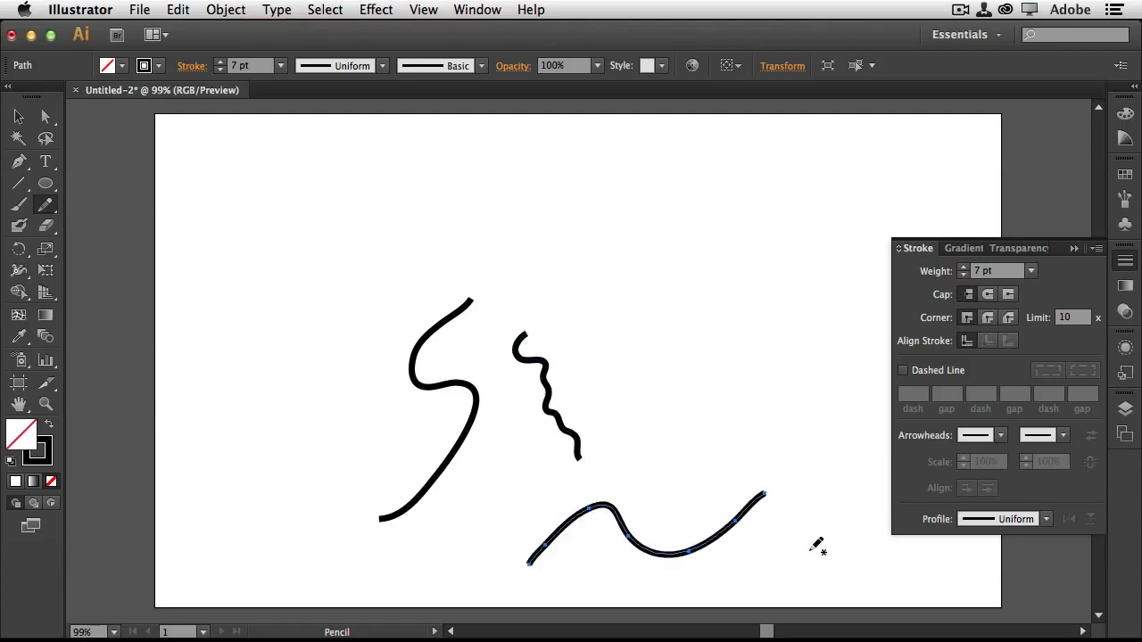
pyautogui.press('super+a')
pyautogui.press('Delete')
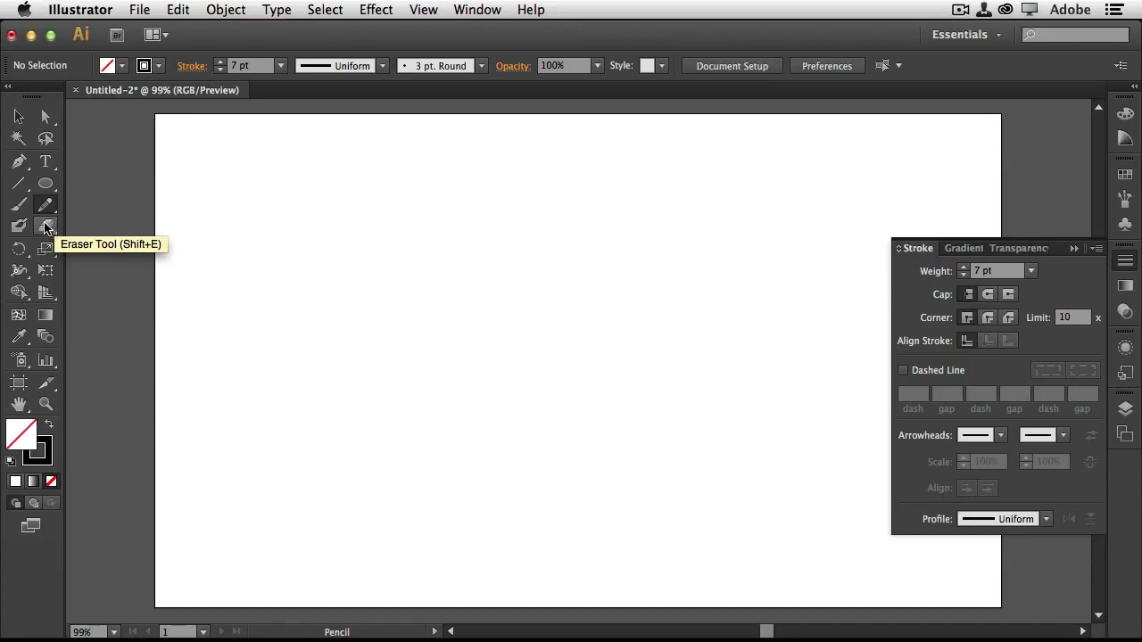
# Paint a winding stroke with the Blob Brush and inspect its shape in Outline view before returning to Preview.
pyautogui.click(20, 228)
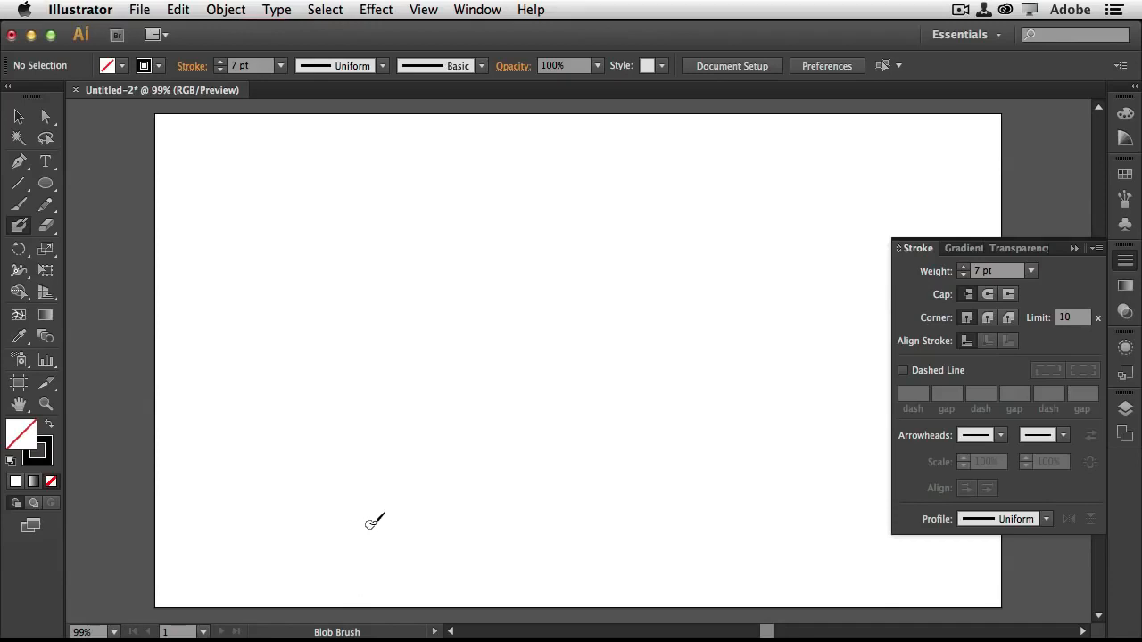
pyautogui.moveTo(357, 546)
pyautogui.mouseDown()
pyautogui.moveTo(369, 499)
pyautogui.moveTo(428, 498)
pyautogui.moveTo(412, 460)
pyautogui.moveTo(527, 286)
pyautogui.mouseUp()
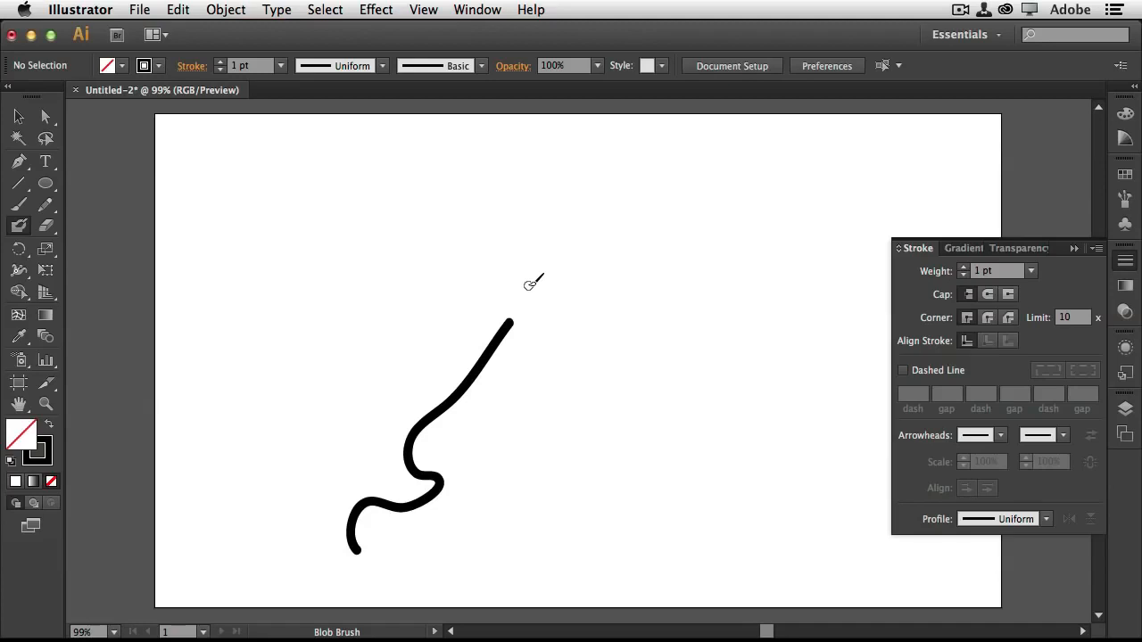
pyautogui.press('super+y')
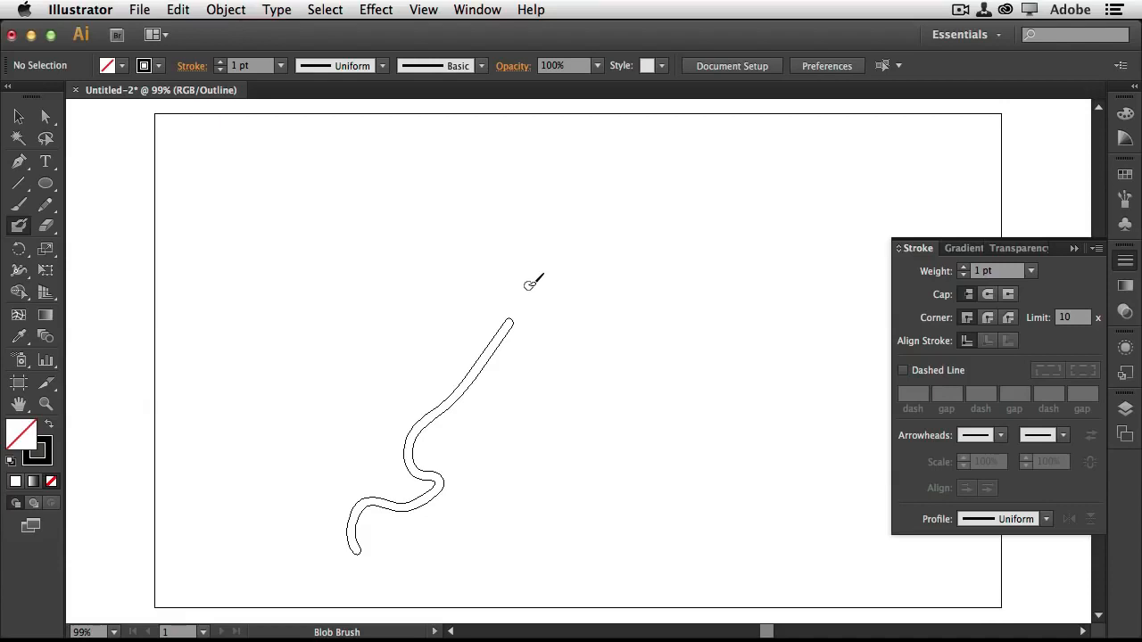
pyautogui.press('super')
pyautogui.press('super+y')
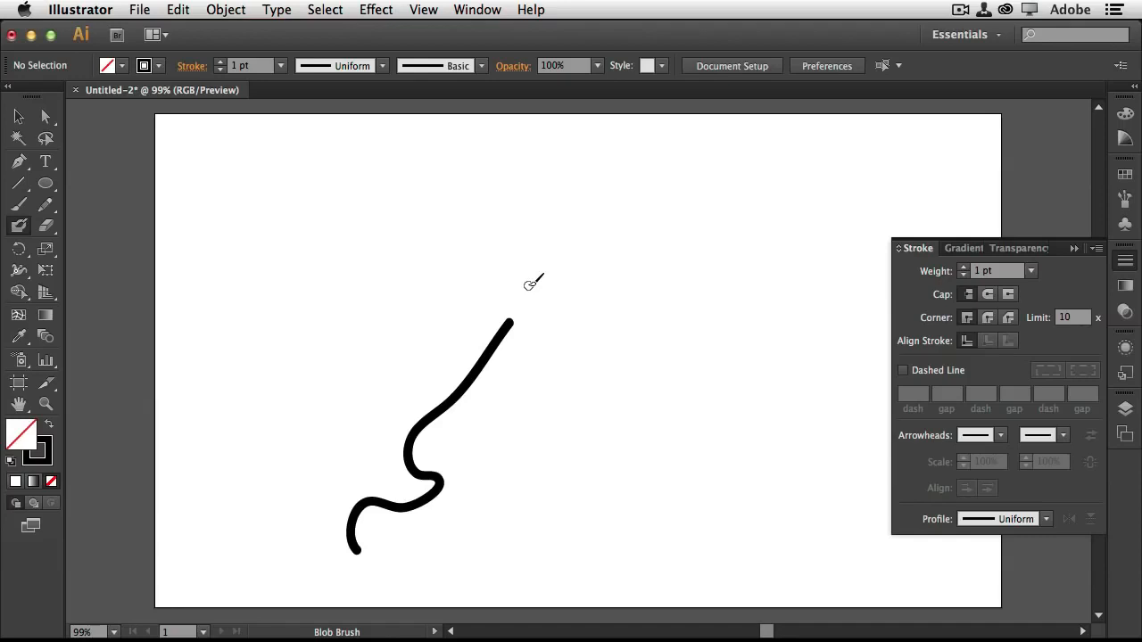
# Configure the Blob Brush with a 26° angle set to Random and 54% roundness.
pyautogui.doubleClick(19, 227)
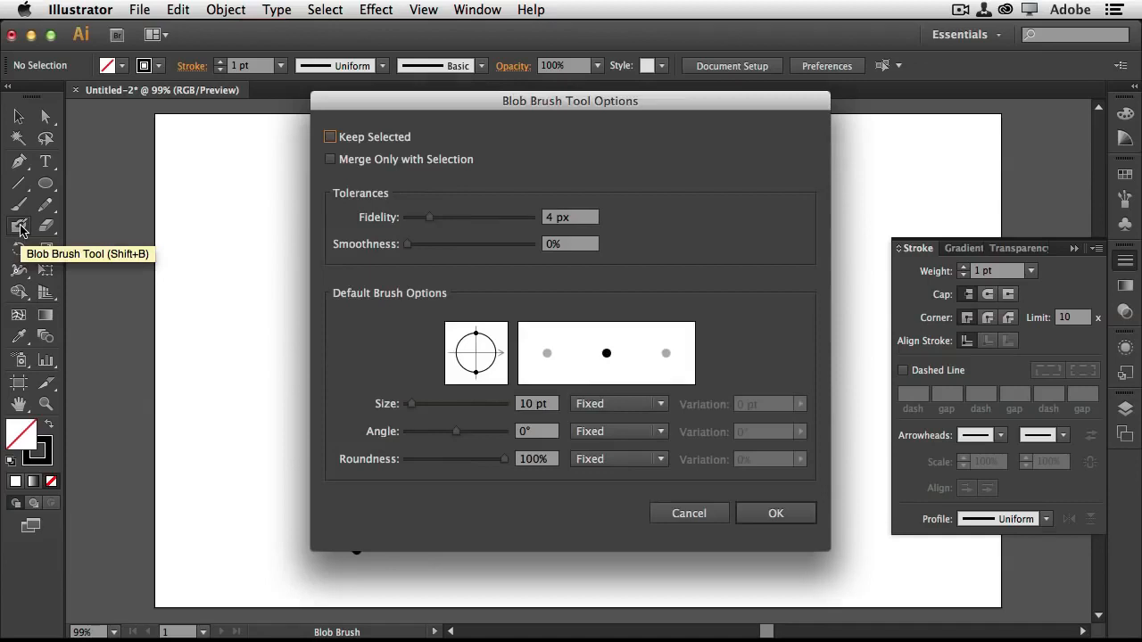
pyautogui.moveTo(477, 373)
pyautogui.mouseDown()
pyautogui.moveTo(498, 360)
pyautogui.moveTo(500, 340)
pyautogui.mouseUp()
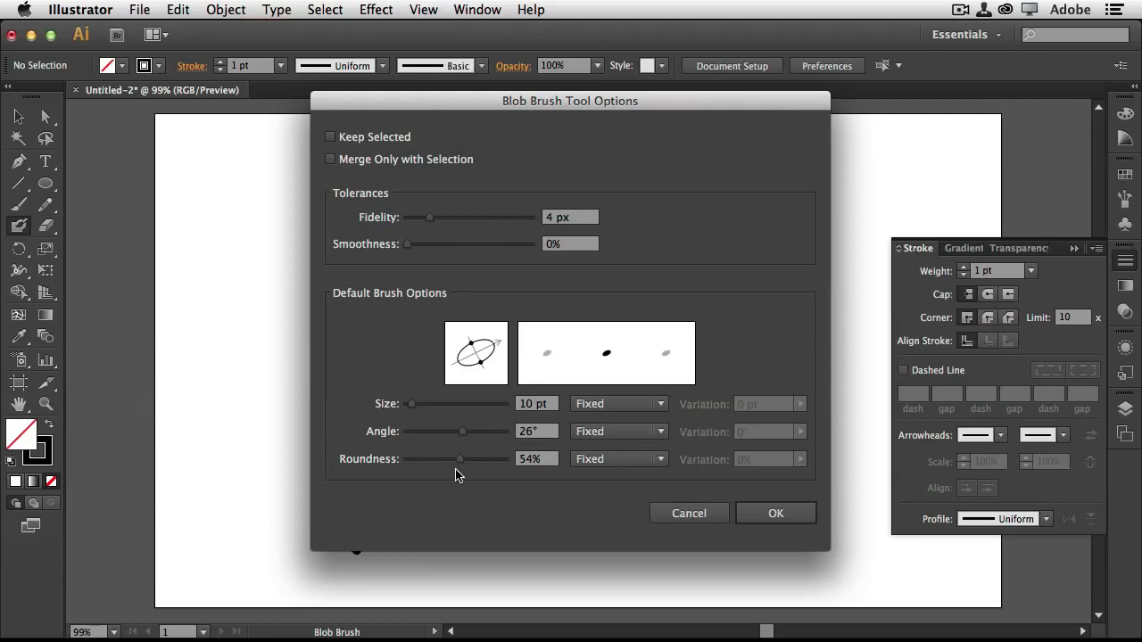
pyautogui.click(658, 433)
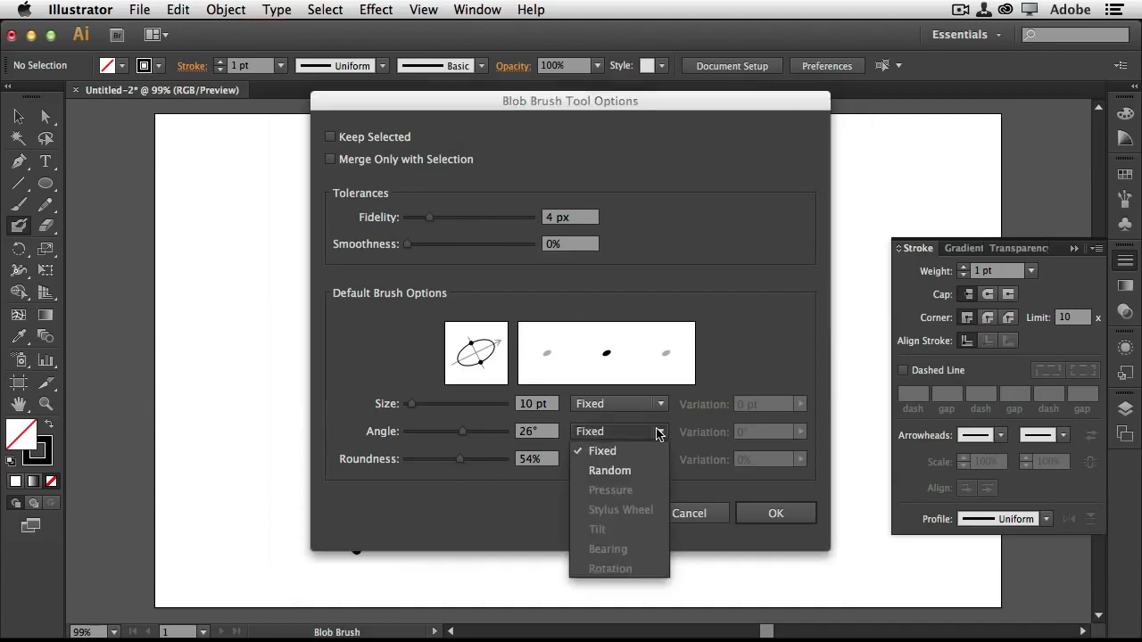
pyautogui.click(640, 469)
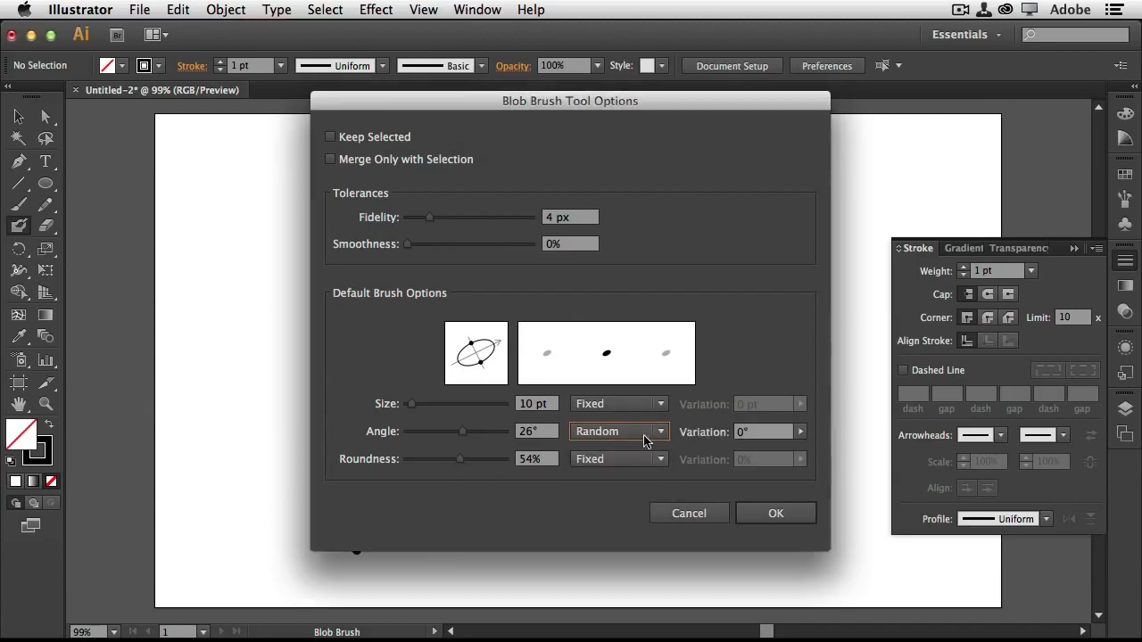
pyautogui.click(774, 513)
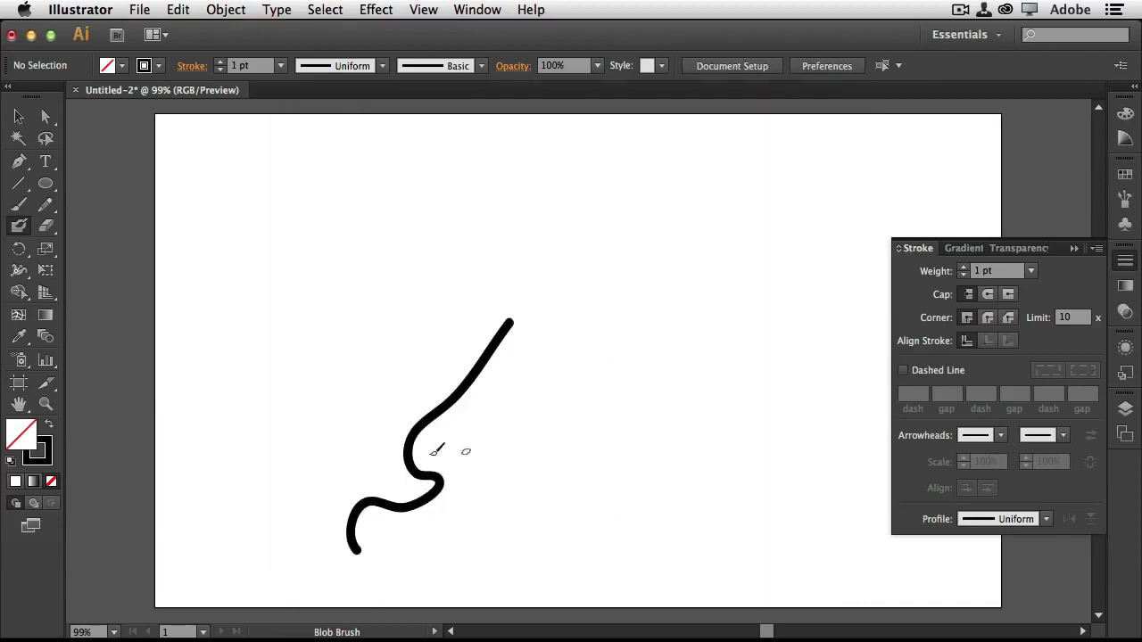
# Paint freehand strokes and a handwritten signature across the artboard with the angled Blob Brush, and delete all artwork.
pyautogui.moveTo(303, 460)
pyautogui.mouseDown()
pyautogui.moveTo(301, 426)
pyautogui.moveTo(352, 404)
pyautogui.moveTo(415, 314)
pyautogui.mouseUp()
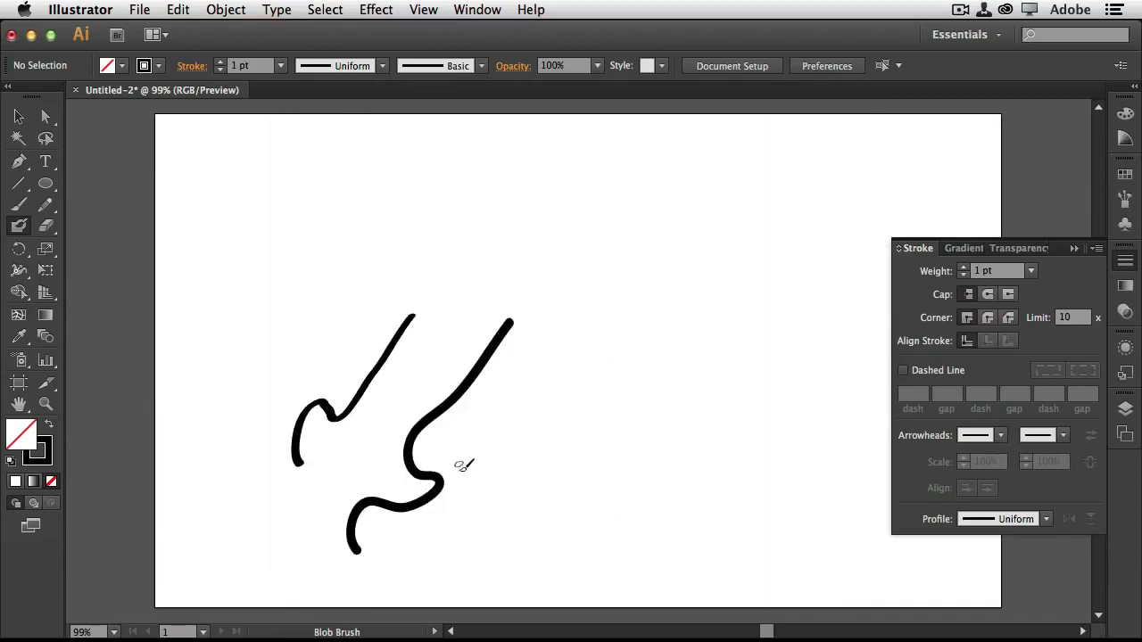
pyautogui.moveTo(466, 460); pyautogui.dragTo(519, 434)
pyautogui.moveTo(378, 266)
pyautogui.mouseDown()
pyautogui.moveTo(568, 152)
pyautogui.moveTo(525, 262)
pyautogui.moveTo(593, 253)
pyautogui.moveTo(591, 289)
pyautogui.moveTo(640, 224)
pyautogui.moveTo(637, 245)
pyautogui.moveTo(702, 194)
pyautogui.mouseUp()
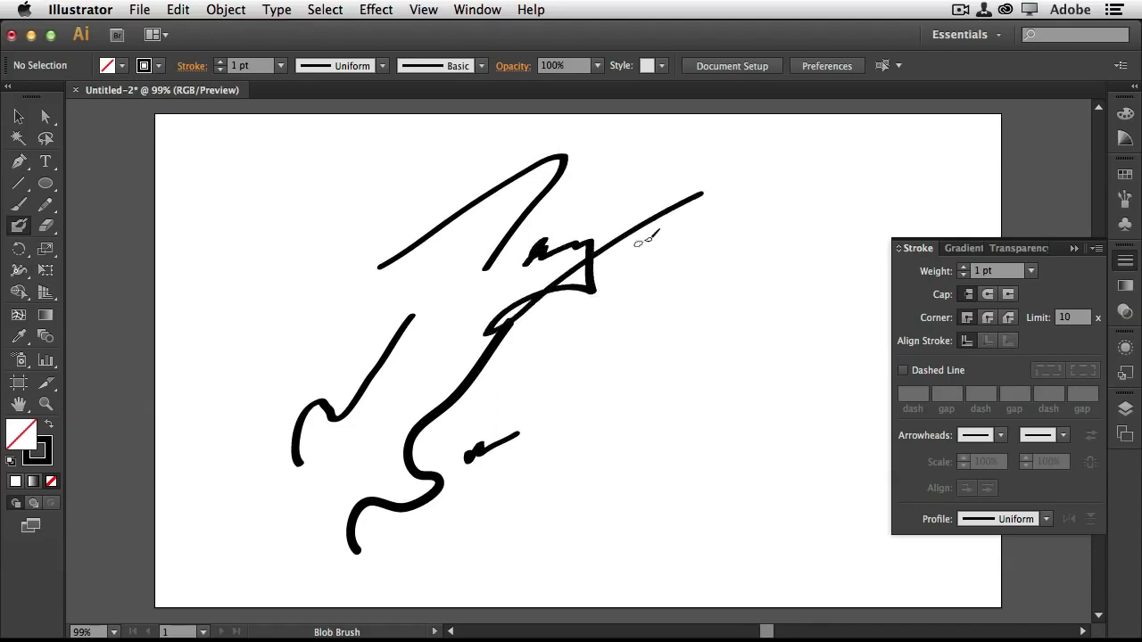
pyautogui.moveTo(640, 242)
pyautogui.mouseDown()
pyautogui.moveTo(683, 215)
pyautogui.moveTo(693, 291)
pyautogui.mouseUp()
pyautogui.click(719, 285)
pyautogui.moveTo(787, 196)
pyautogui.mouseDown()
pyautogui.moveTo(795, 242)
pyautogui.moveTo(859, 220)
pyautogui.mouseUp()
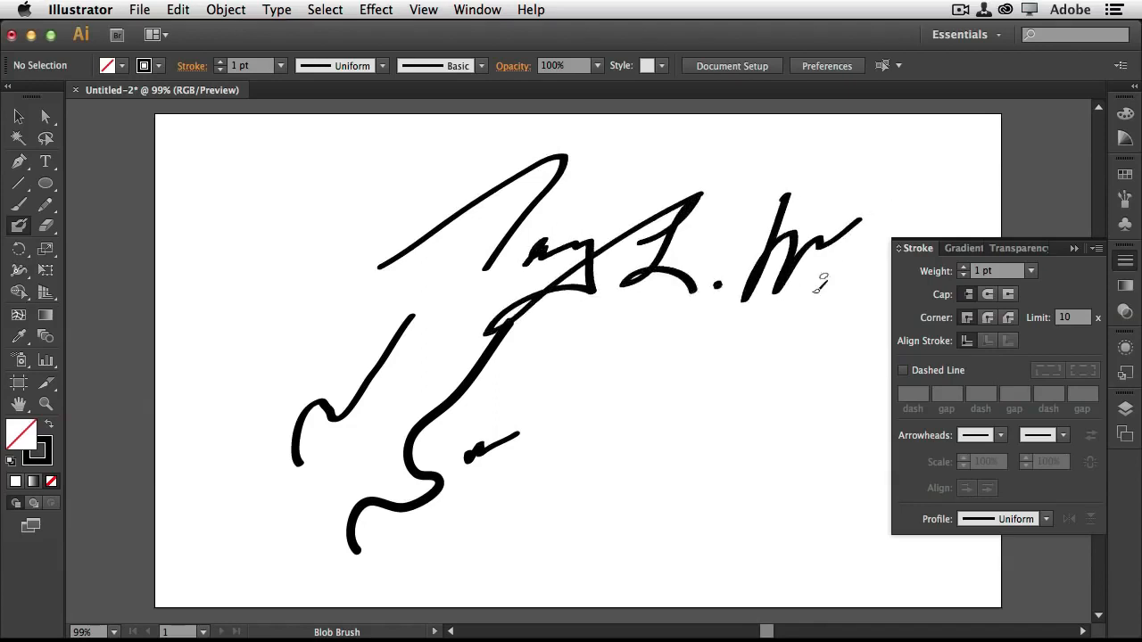
pyautogui.moveTo(808, 307)
pyautogui.mouseDown()
pyautogui.moveTo(886, 197)
pyautogui.moveTo(860, 250)
pyautogui.moveTo(886, 272)
pyautogui.mouseUp()
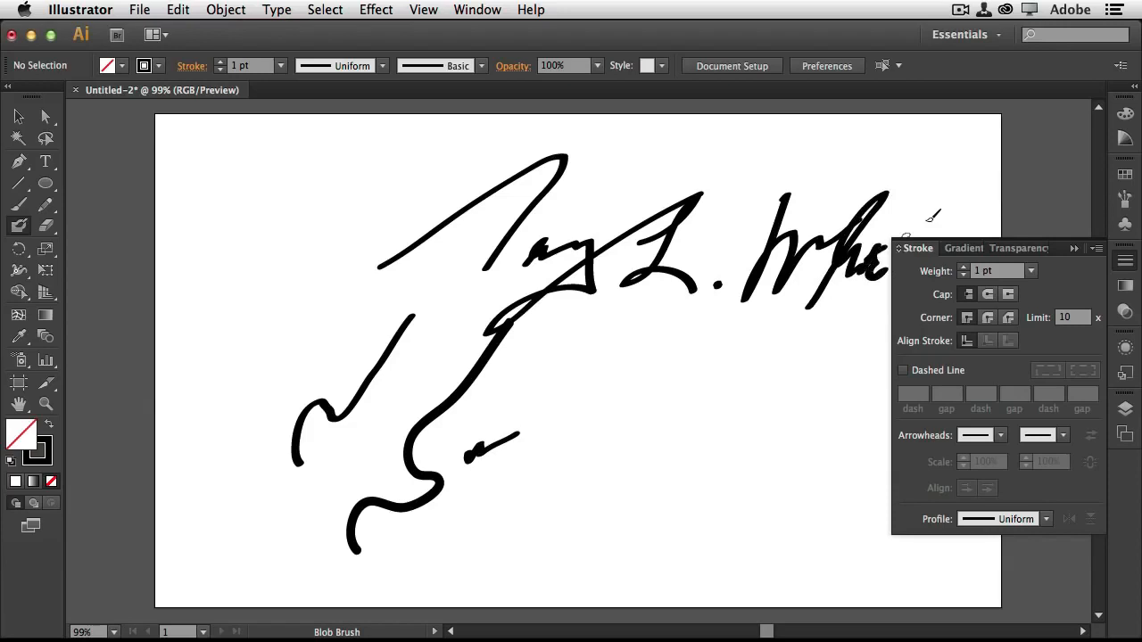
pyautogui.press('super+a')
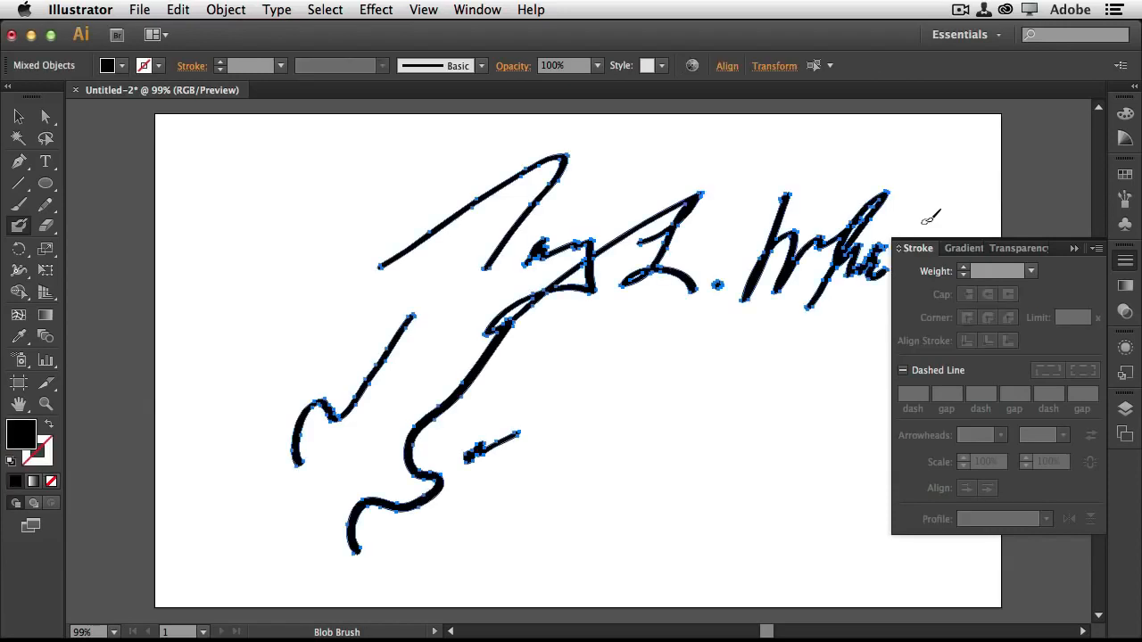
pyautogui.press('Delete')
# Paint a long rising curve with the Blob Brush and probe its outline points with Direct Selection before deleting it.
pyautogui.moveTo(272, 530)
pyautogui.mouseDown()
pyautogui.moveTo(627, 304)
pyautogui.moveTo(748, 274)
pyautogui.mouseUp()
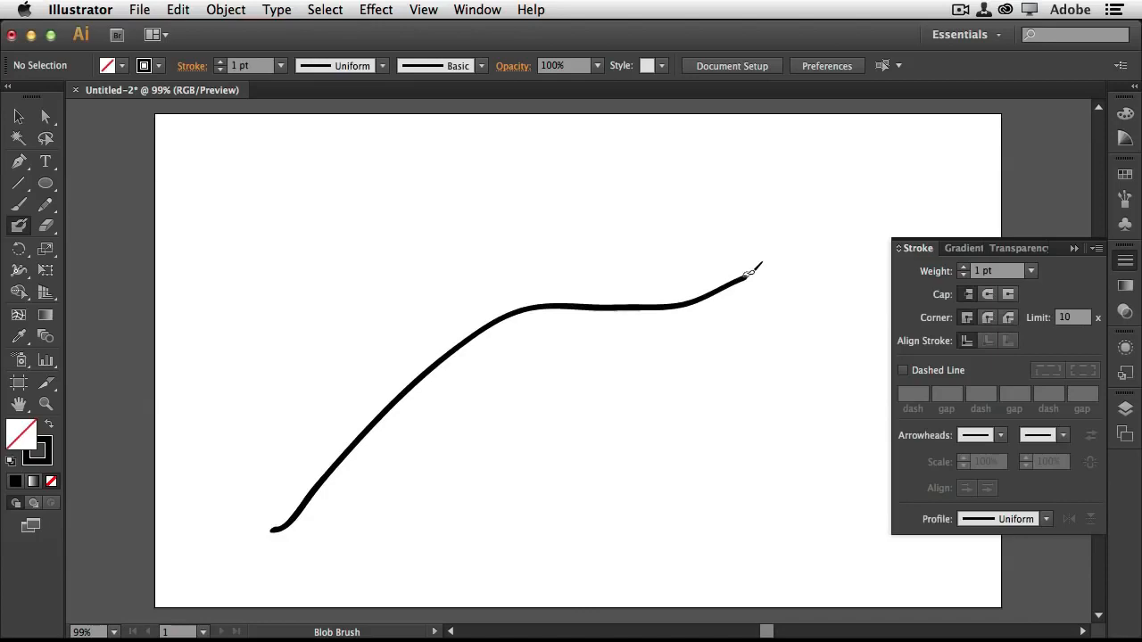
pyautogui.click(45, 116)
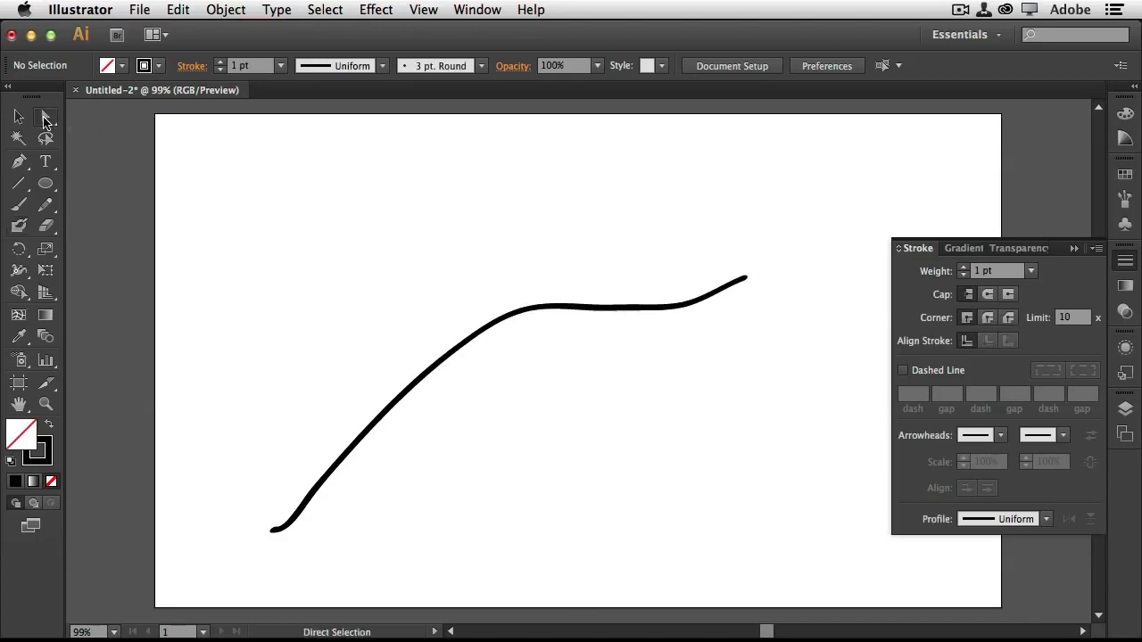
pyautogui.click(474, 344)
pyautogui.moveTo(526, 319); pyautogui.dragTo(532, 331)
pyautogui.moveTo(610, 316)
pyautogui.mouseDown()
pyautogui.moveTo(678, 298)
pyautogui.moveTo(675, 287)
pyautogui.mouseUp()
pyautogui.click(676, 286)
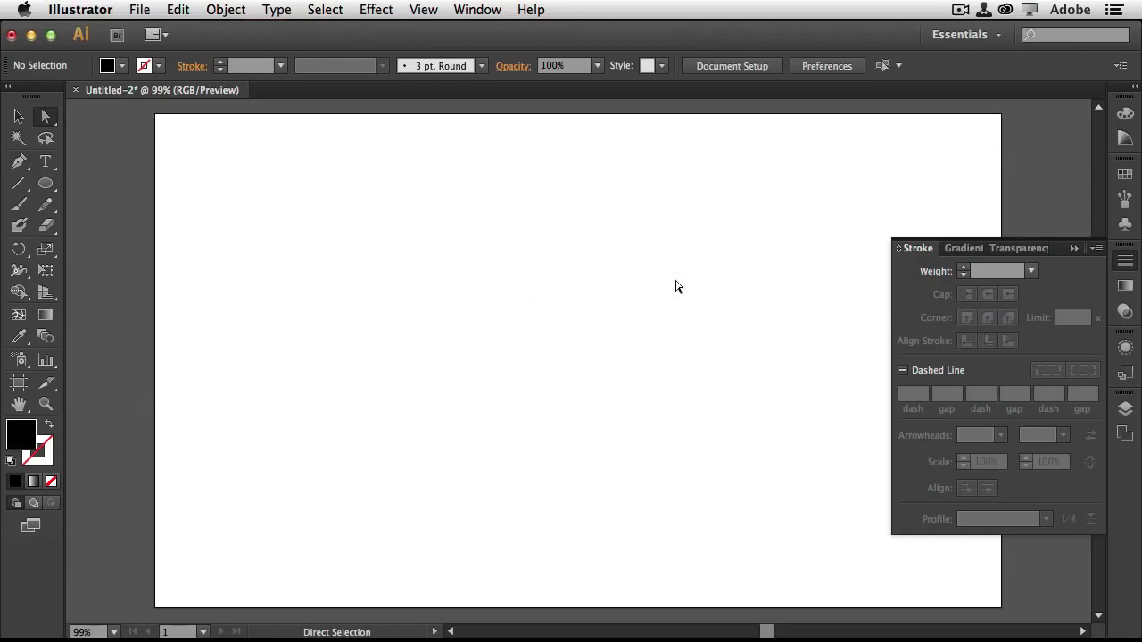
# Paint two crossing strokes near the artboard's lower middle with the Paintbrush tool, and delete both.
pyautogui.click(19, 206)
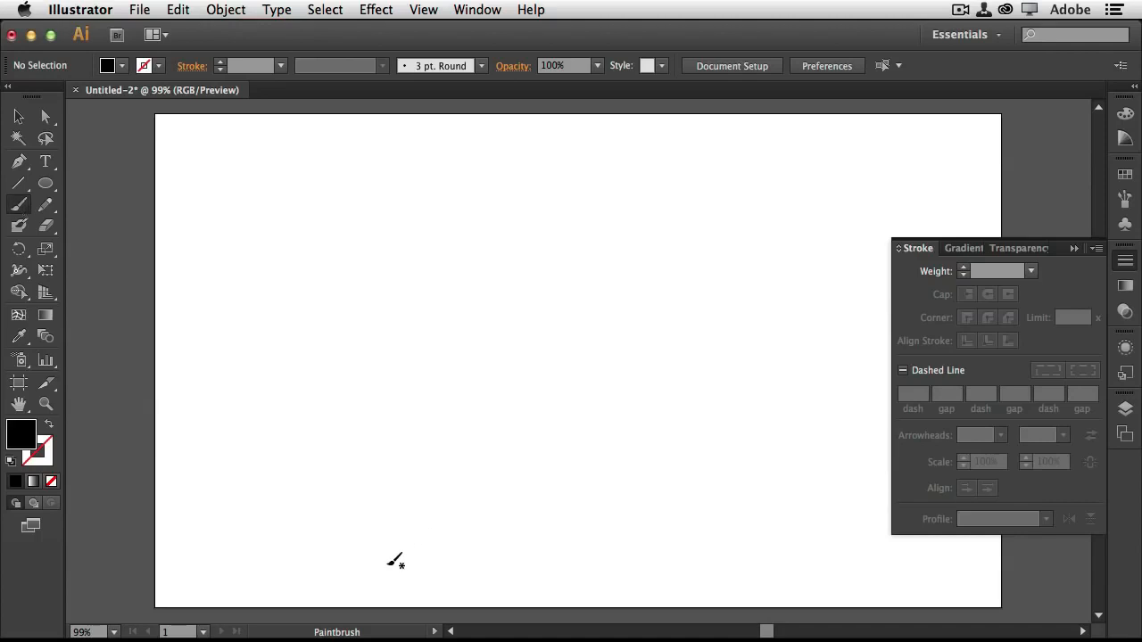
pyautogui.moveTo(387, 563)
pyautogui.mouseDown()
pyautogui.moveTo(418, 513)
pyautogui.moveTo(468, 368)
pyautogui.mouseUp()
pyautogui.moveTo(483, 561)
pyautogui.mouseDown()
pyautogui.moveTo(420, 518)
pyautogui.moveTo(533, 418)
pyautogui.mouseUp()
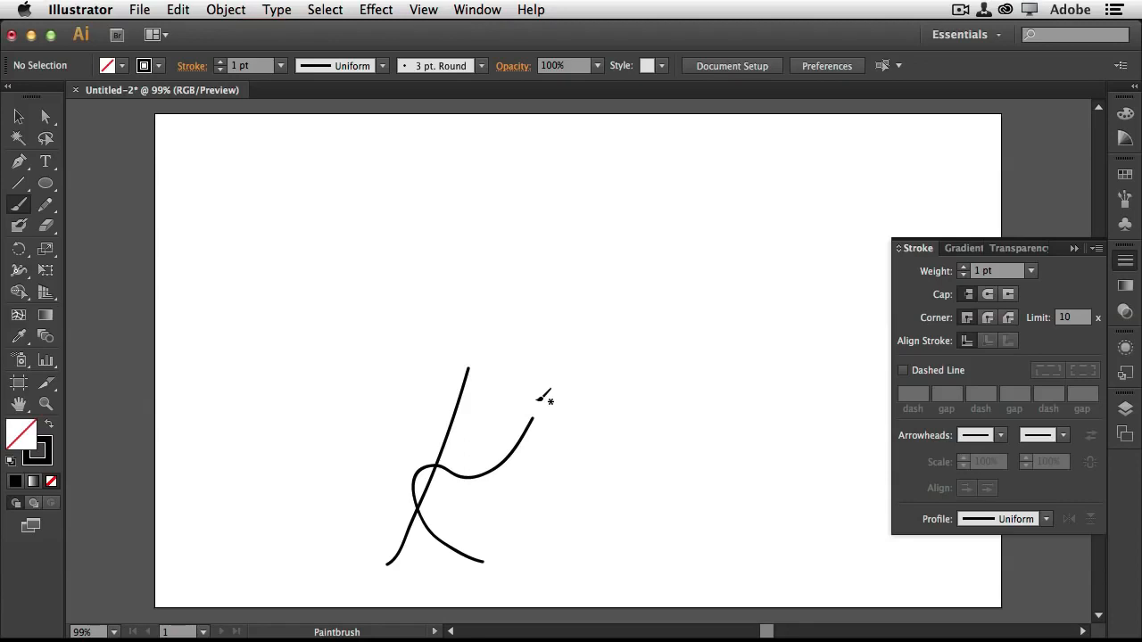
pyautogui.press('super+a')
pyautogui.press('Delete')
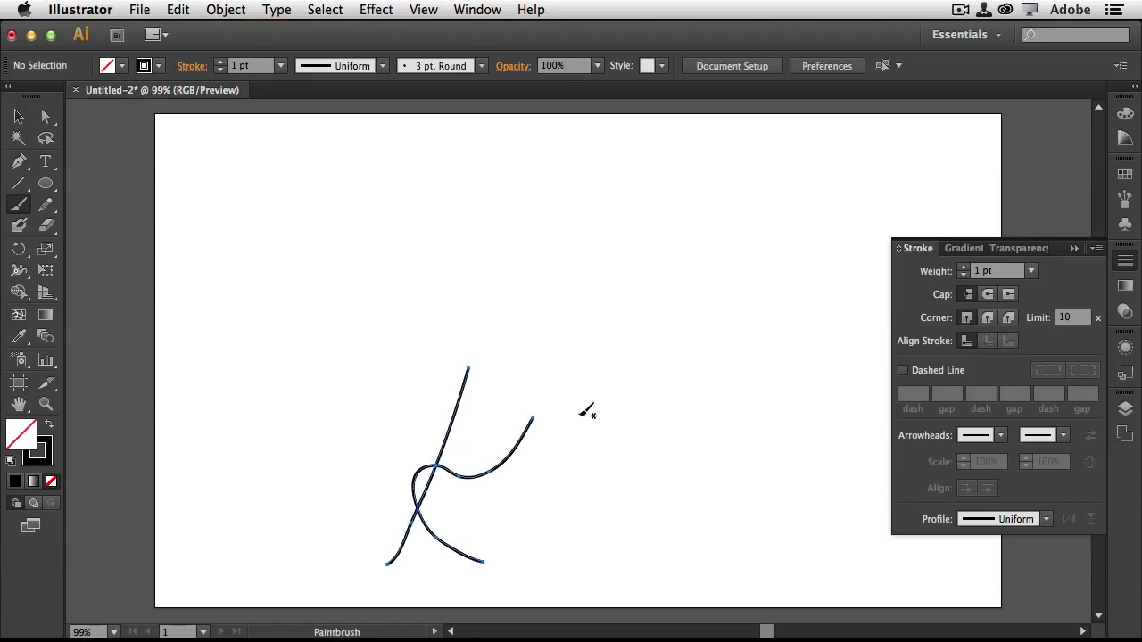
# Show the full brush list and paint one stroke with the 3 pt. Round brush and another with the charcoal art brush.
pyautogui.click(1124, 200)
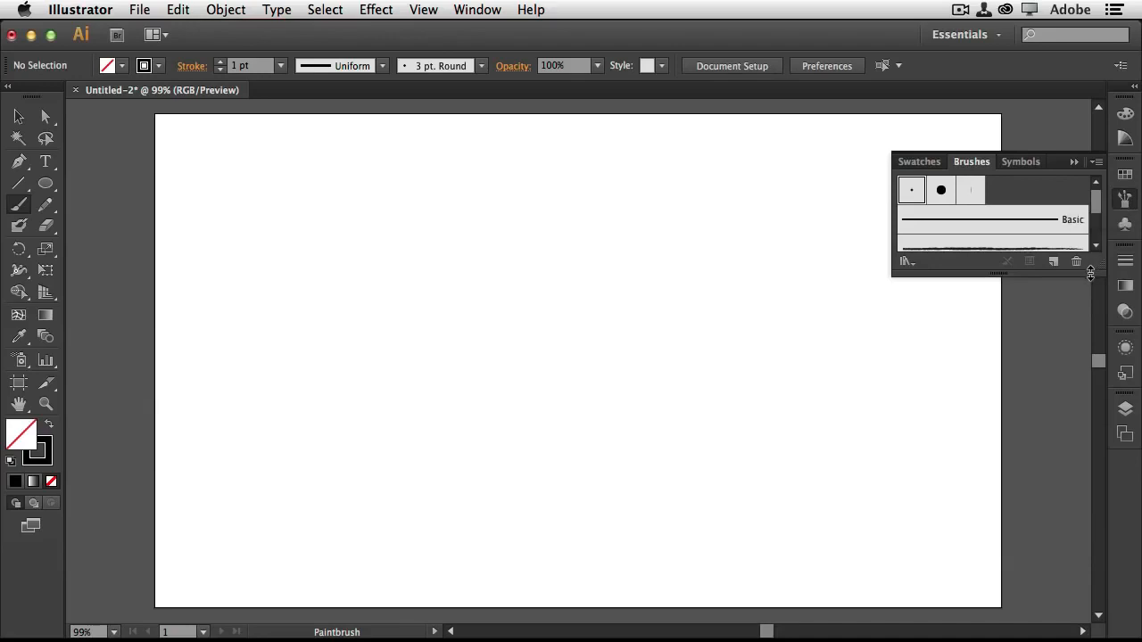
pyautogui.moveTo(1085, 274); pyautogui.dragTo(1085, 418)
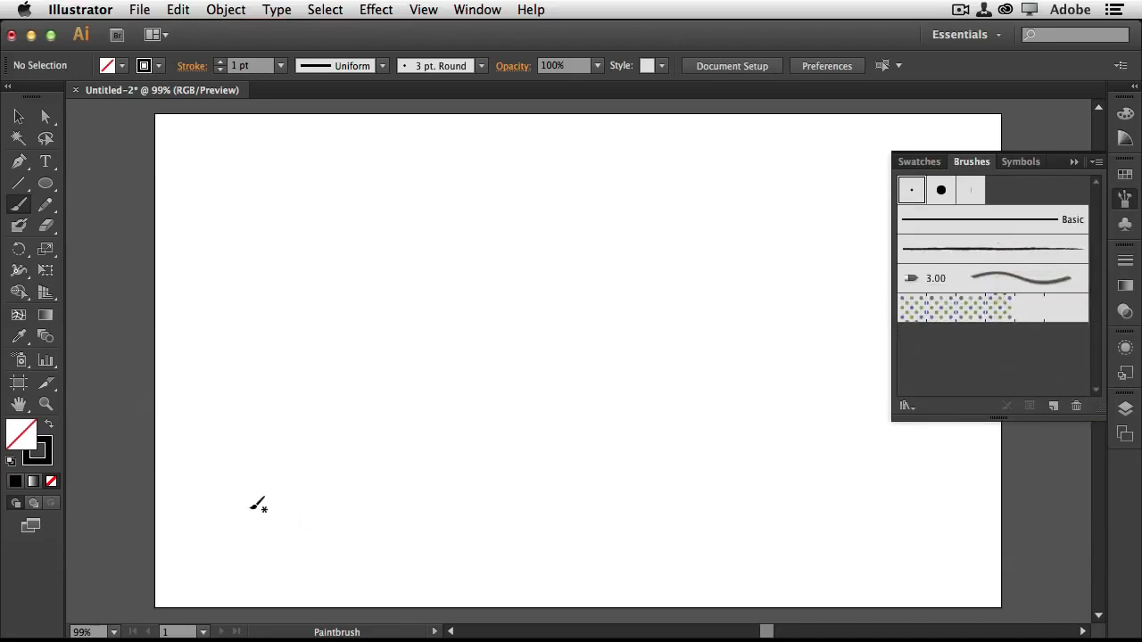
pyautogui.moveTo(232, 525)
pyautogui.mouseDown()
pyautogui.moveTo(327, 393)
pyautogui.moveTo(464, 270)
pyautogui.mouseUp()
pyautogui.click(1003, 249)
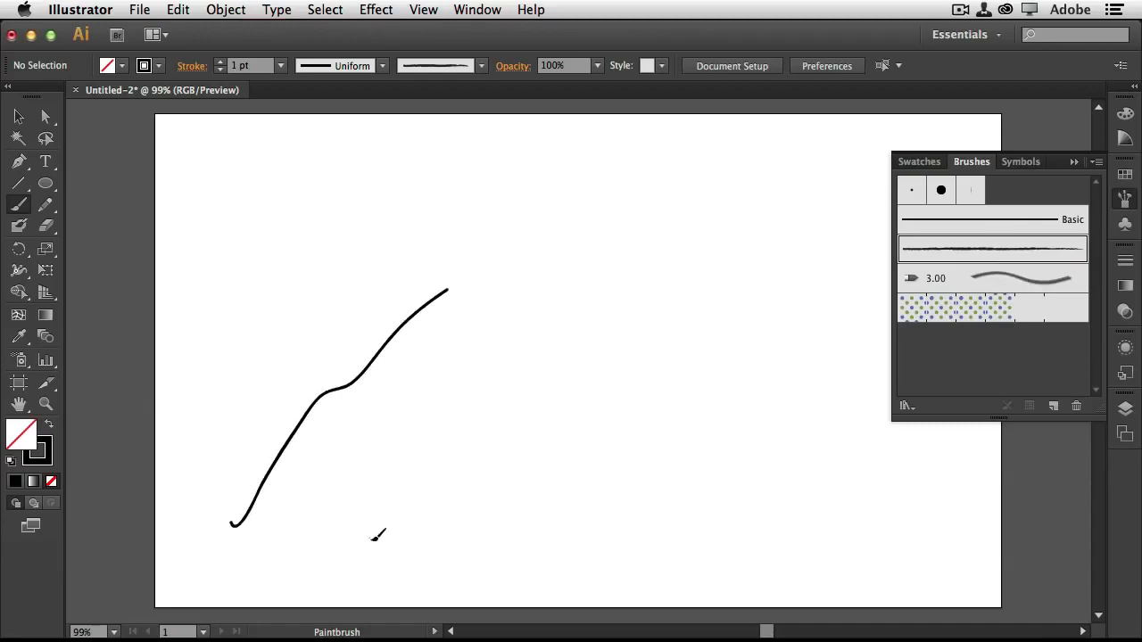
pyautogui.moveTo(369, 539); pyautogui.dragTo(630, 399)
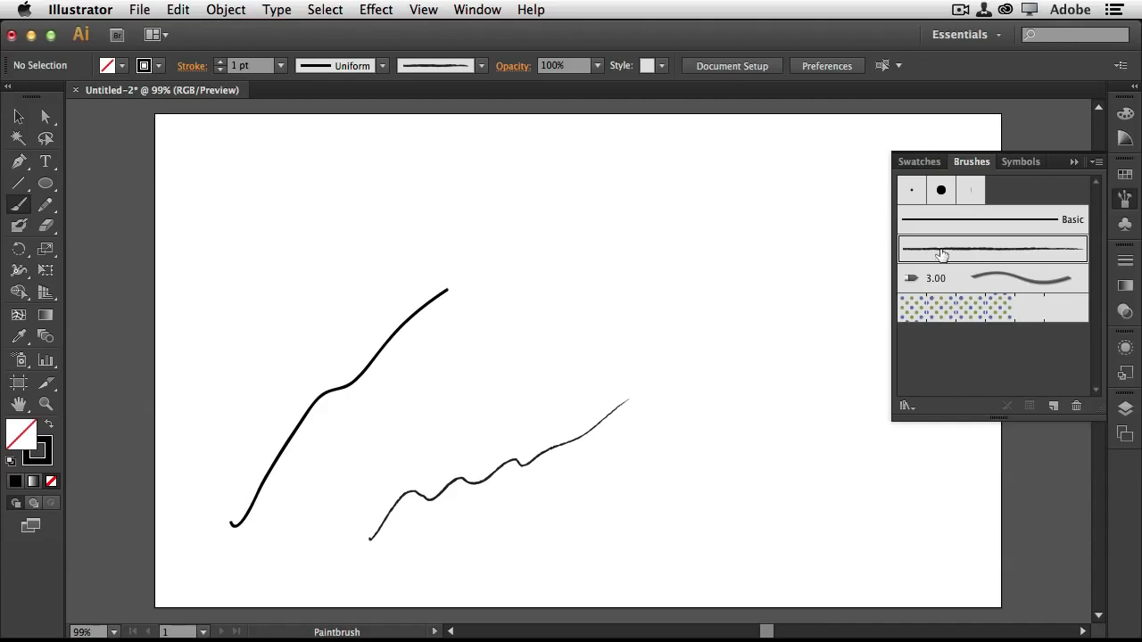
# Check the Paintbrush tool options, and set the Charcoal - Pencil art brush's fixed width to 249% with the Leave Strokes option.
pyautogui.doubleClick(23, 207)
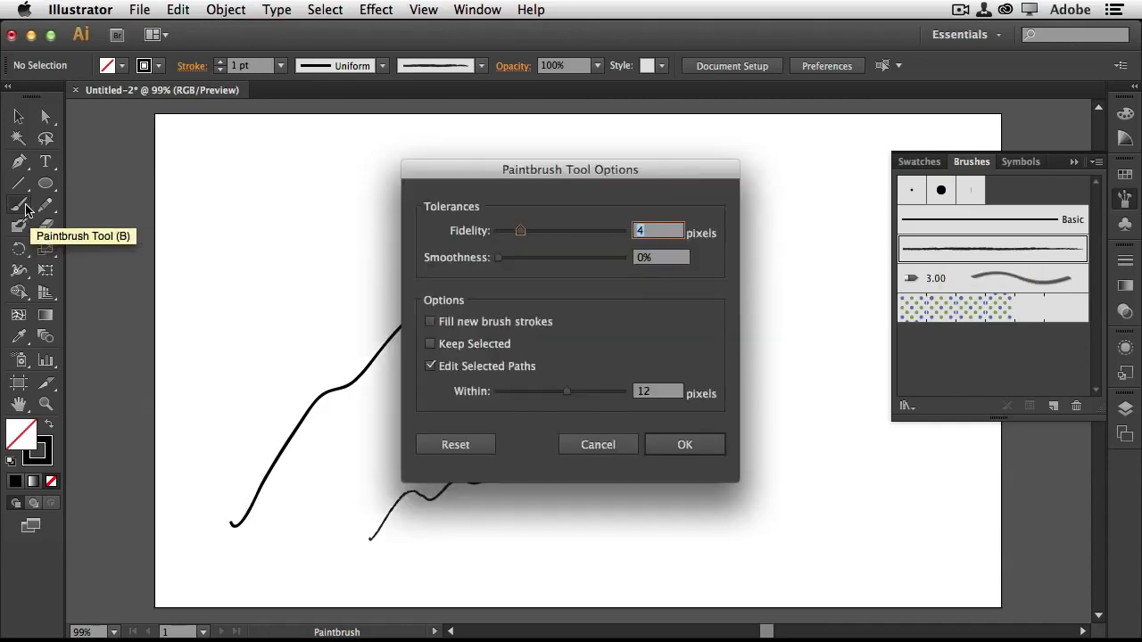
pyautogui.click(603, 447)
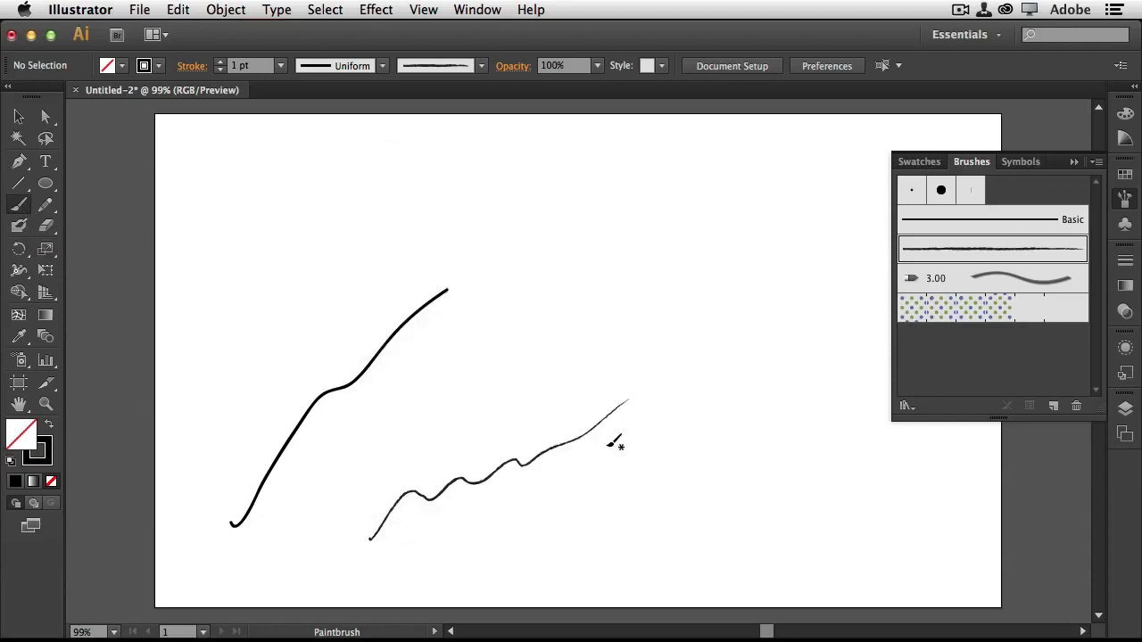
pyautogui.doubleClick(989, 252)
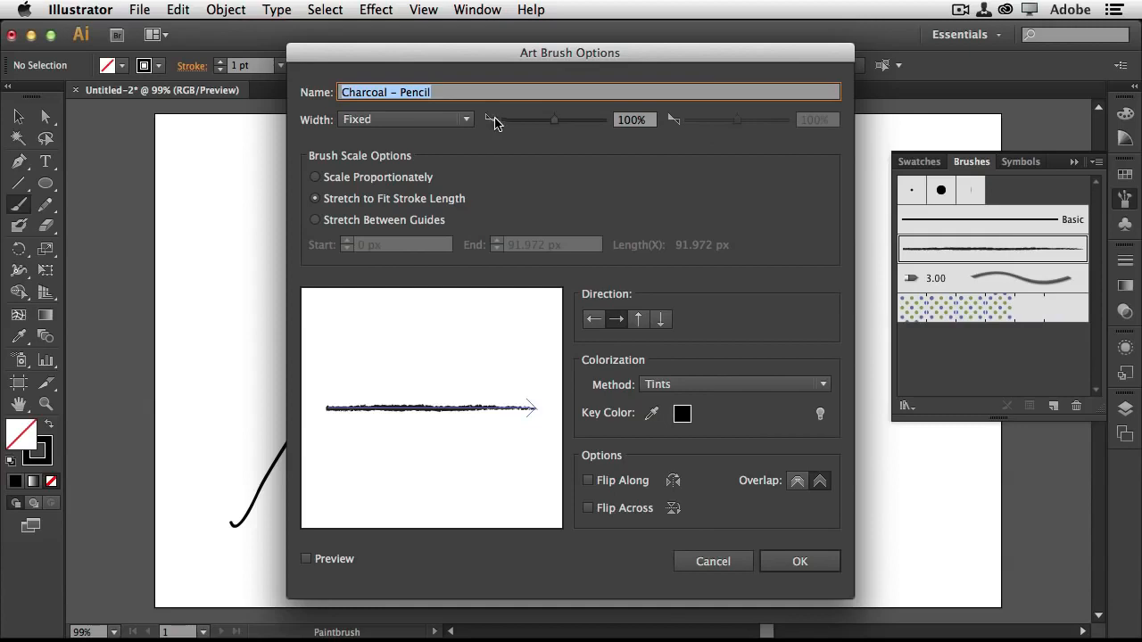
pyautogui.moveTo(554, 121); pyautogui.dragTo(575, 118)
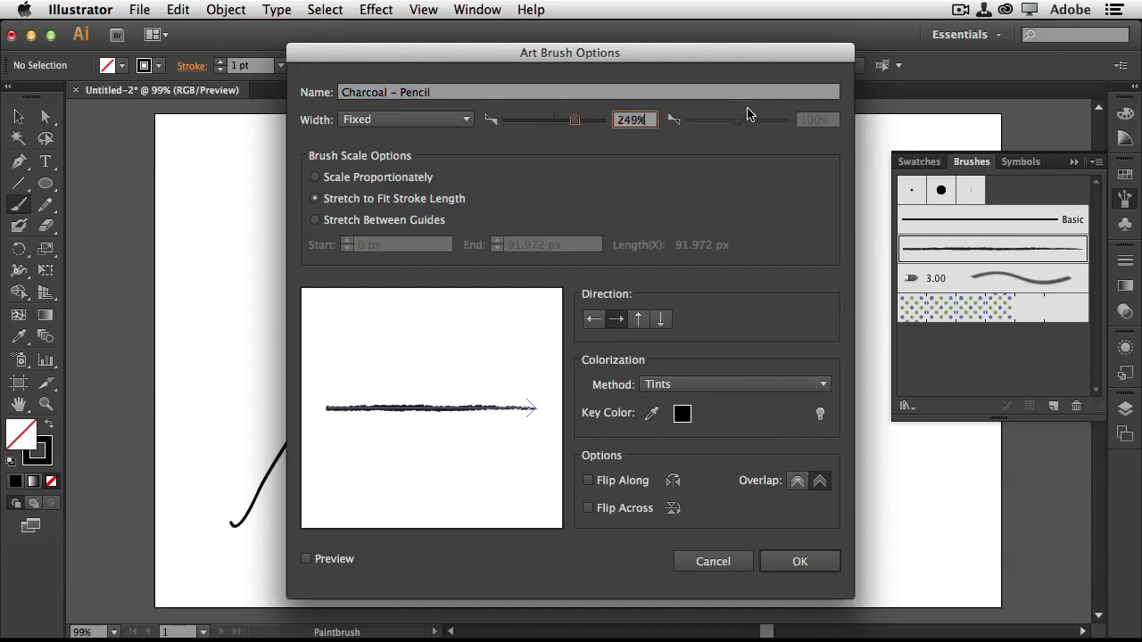
pyautogui.click(797, 559)
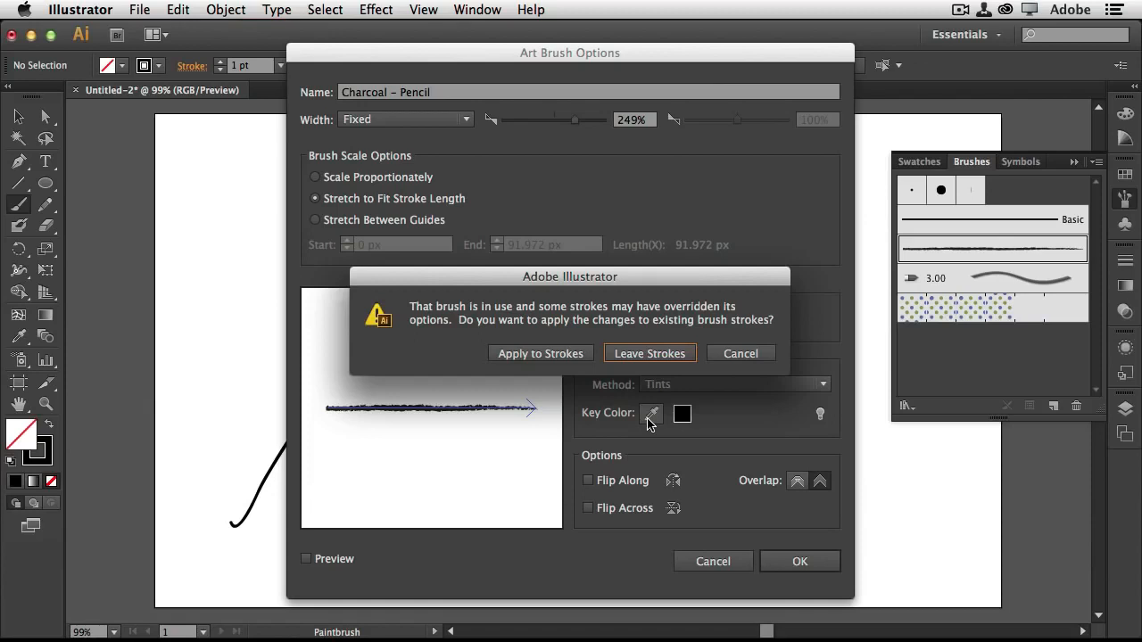
pyautogui.click(659, 355)
# Paint three freehand strokes beside the thin charcoal line with the widened Charcoal - Pencil brush.
pyautogui.moveTo(512, 552); pyautogui.dragTo(695, 464)
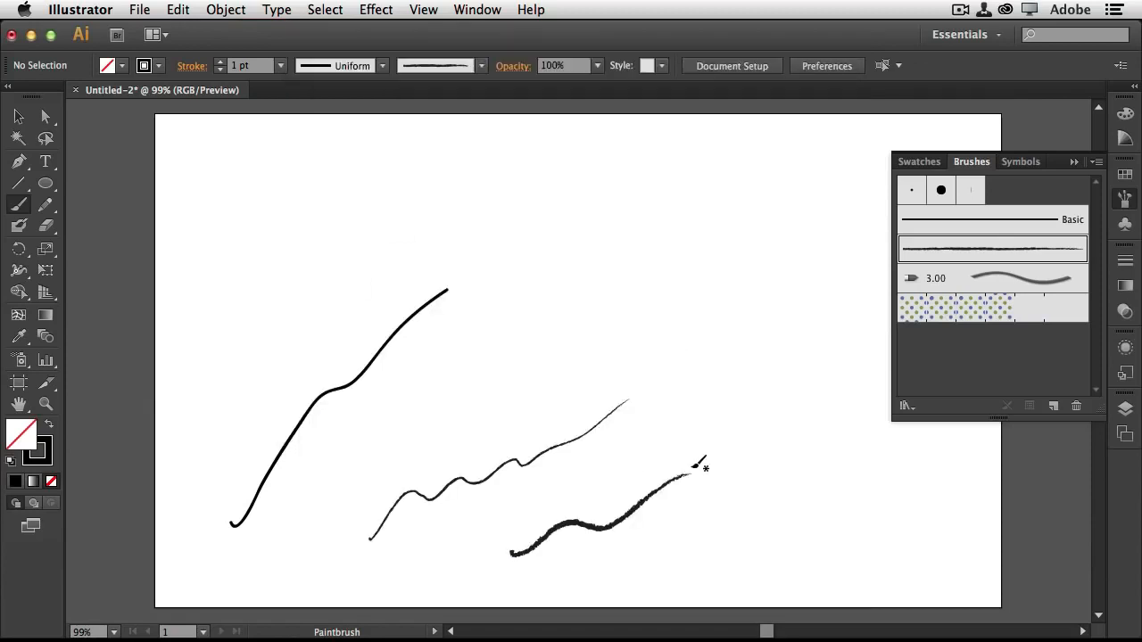
pyautogui.moveTo(676, 564); pyautogui.dragTo(767, 366)
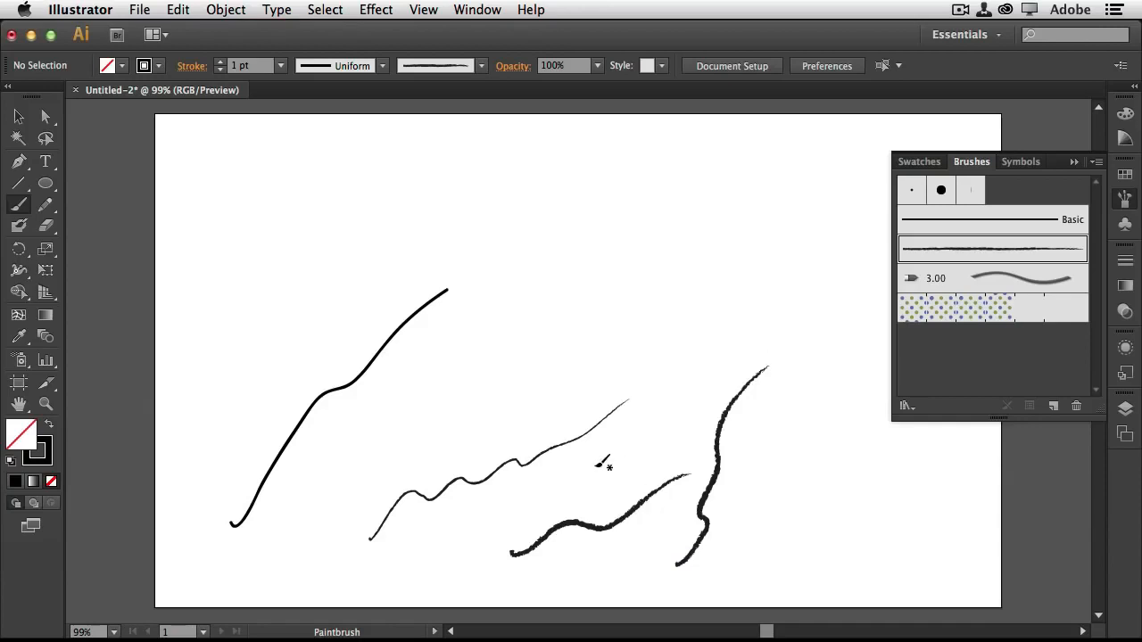
pyautogui.moveTo(568, 485); pyautogui.dragTo(669, 433)
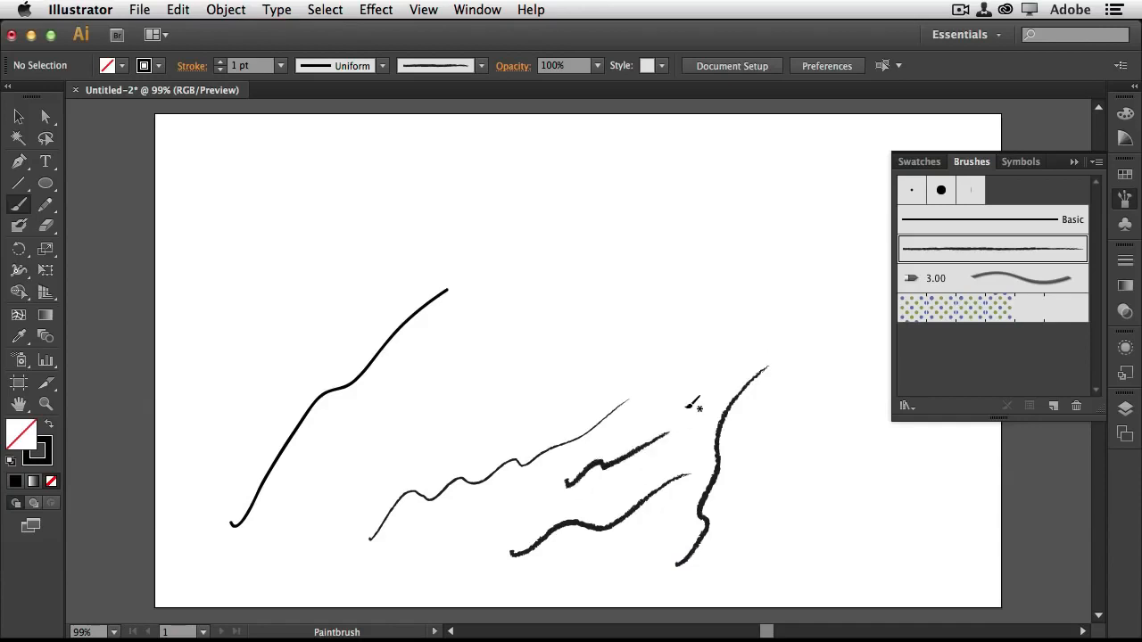
# Paint two freehand strokes above the charcoal lines with the Cat's Tongue bristle brush.
pyautogui.click(1003, 279)
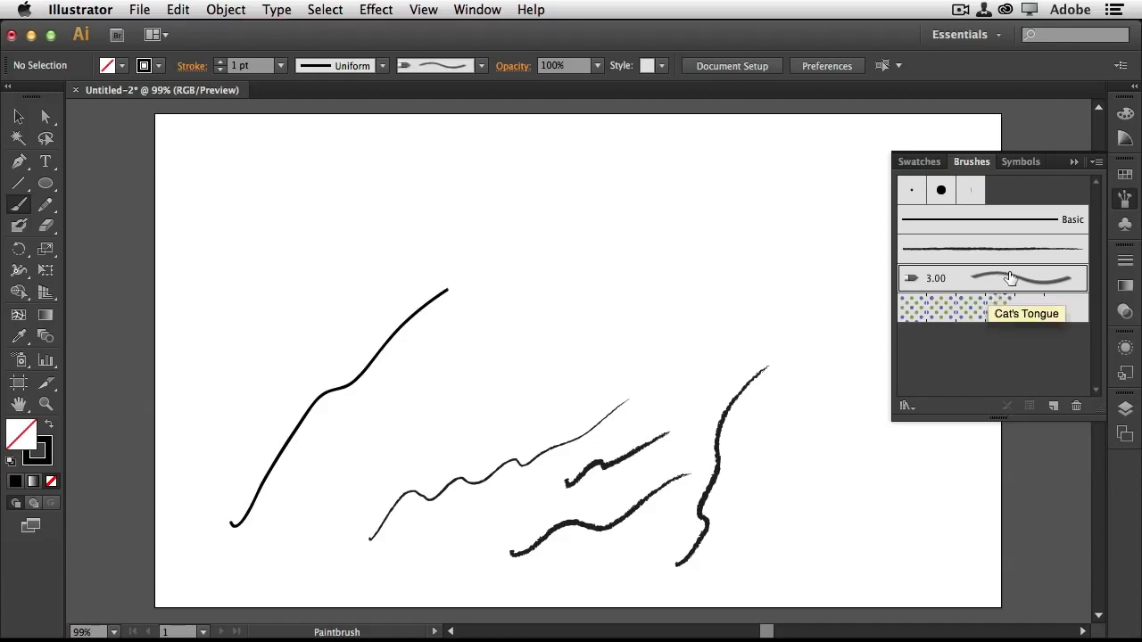
pyautogui.moveTo(386, 440)
pyautogui.mouseDown()
pyautogui.moveTo(426, 401)
pyautogui.moveTo(501, 397)
pyautogui.moveTo(617, 339)
pyautogui.mouseUp()
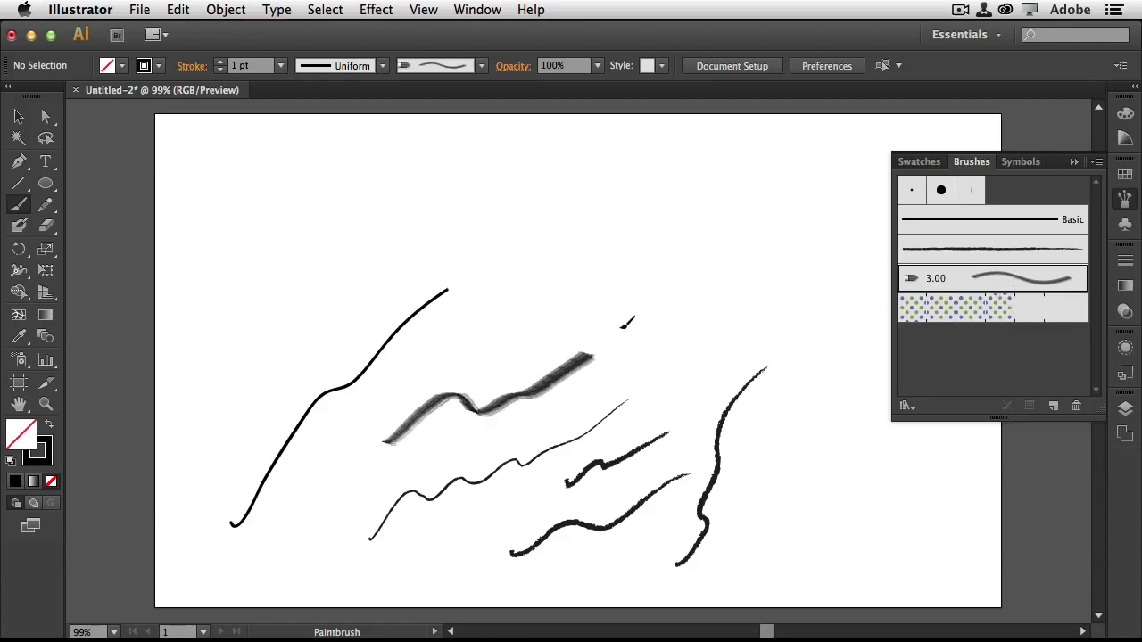
pyautogui.moveTo(546, 348)
pyautogui.mouseDown()
pyautogui.moveTo(519, 309)
pyautogui.moveTo(601, 266)
pyautogui.mouseUp()
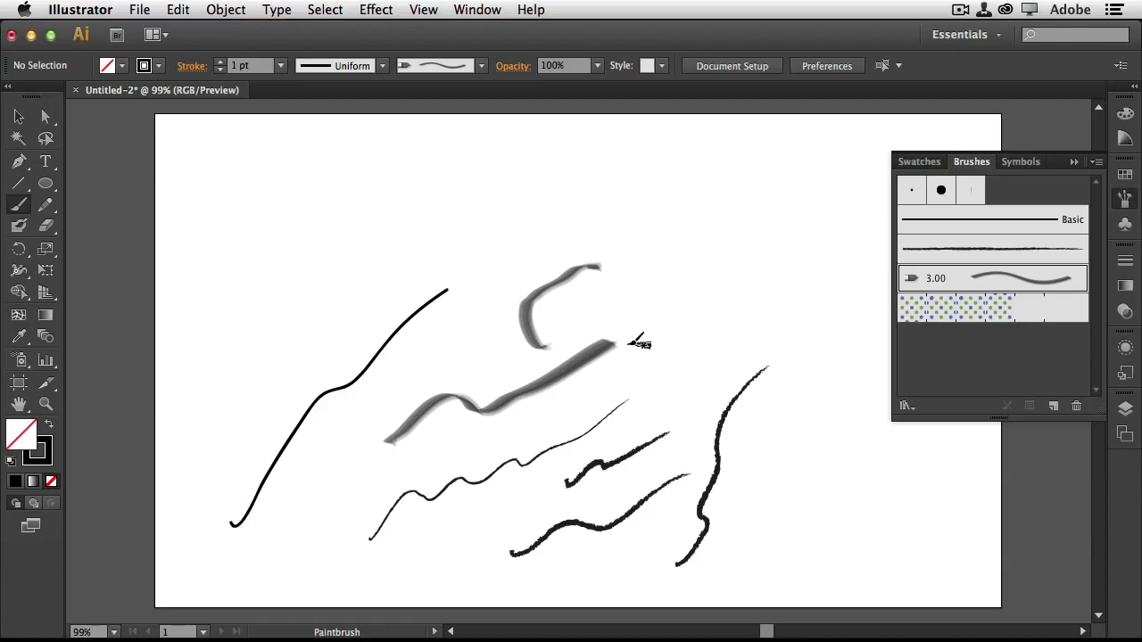
# Open the Decorative_Banners and Seals brush library and place it just below the Brushes panel.
pyautogui.click(1098, 161)
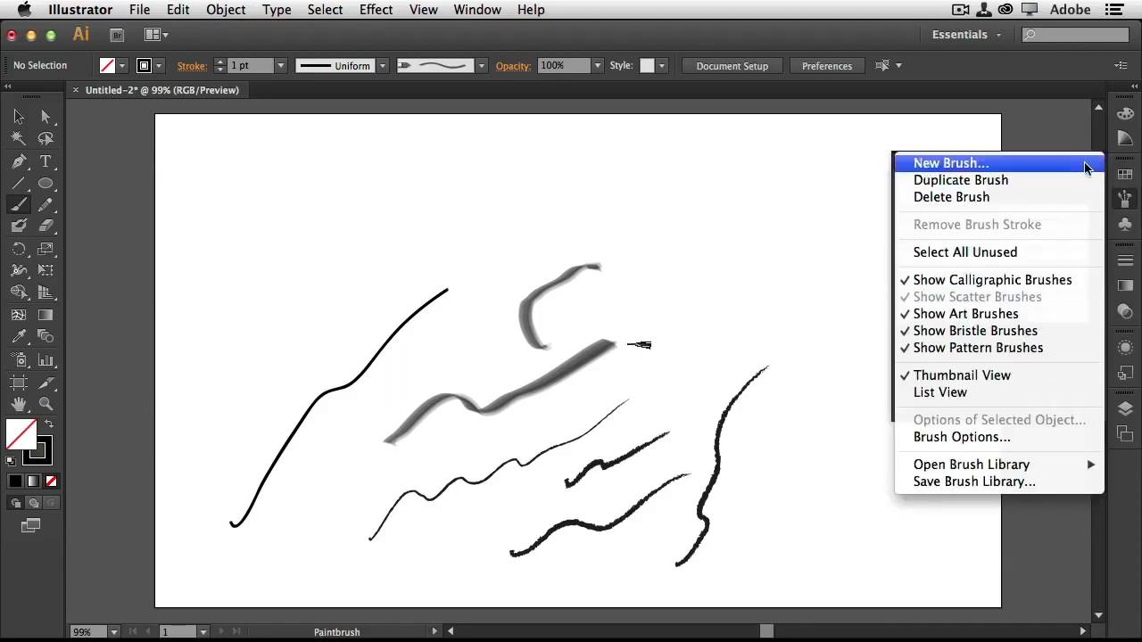
pyautogui.click(1100, 147)
pyautogui.click(1098, 162)
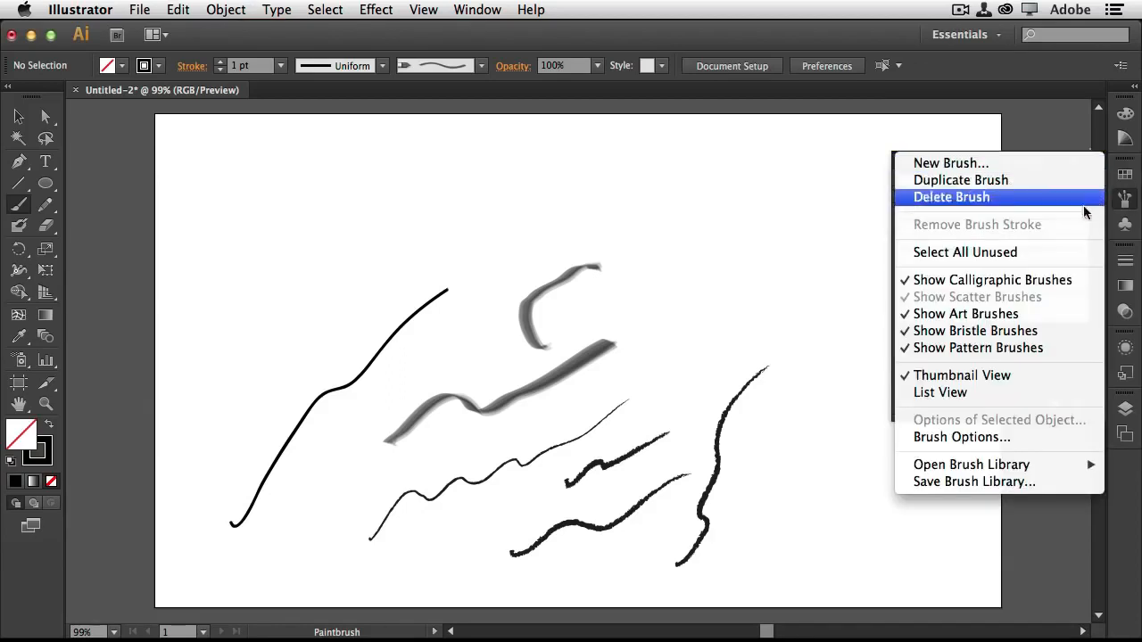
pyautogui.moveTo(1013, 467)
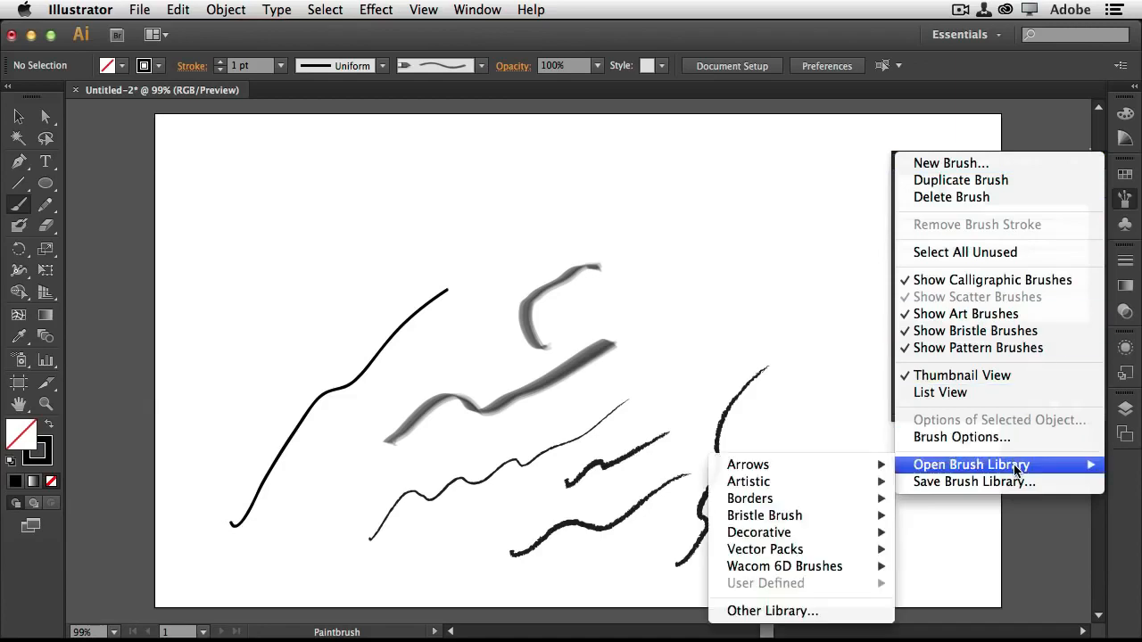
pyautogui.moveTo(896, 465)
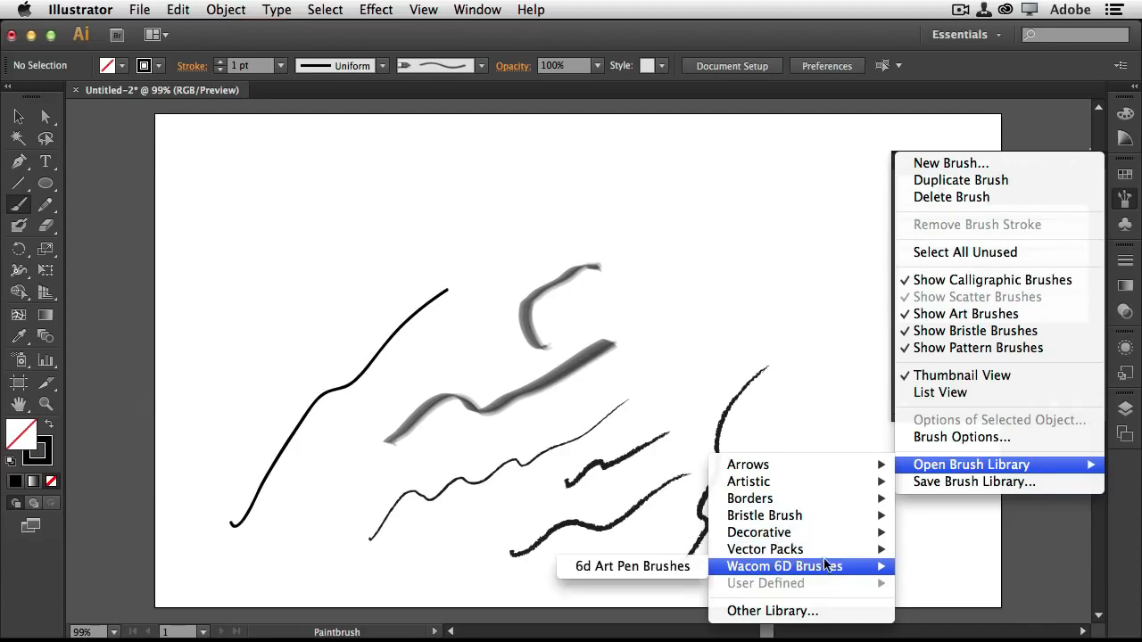
pyautogui.moveTo(822, 535)
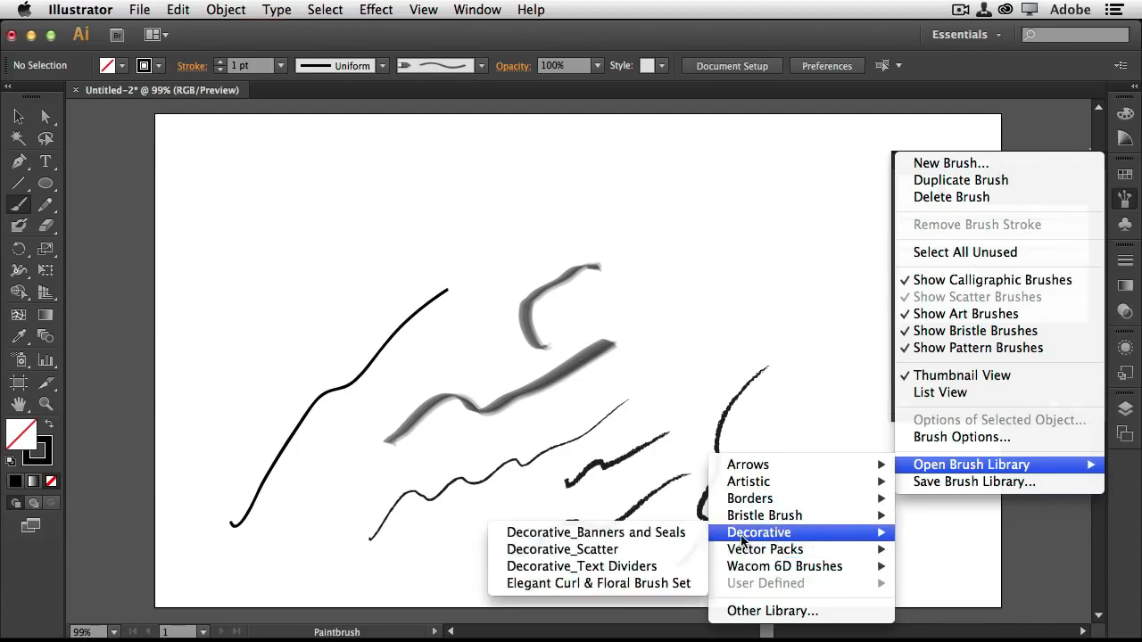
pyautogui.click(678, 534)
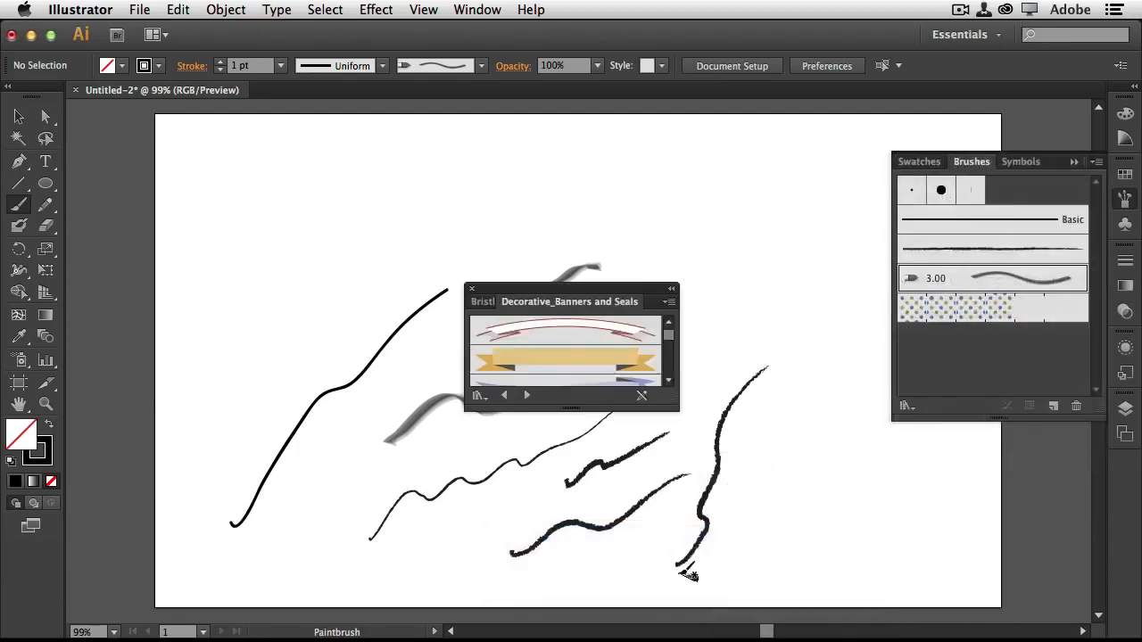
pyautogui.moveTo(629, 308)
pyautogui.mouseDown()
pyautogui.moveTo(759, 407)
pyautogui.moveTo(957, 471)
pyautogui.mouseUp()
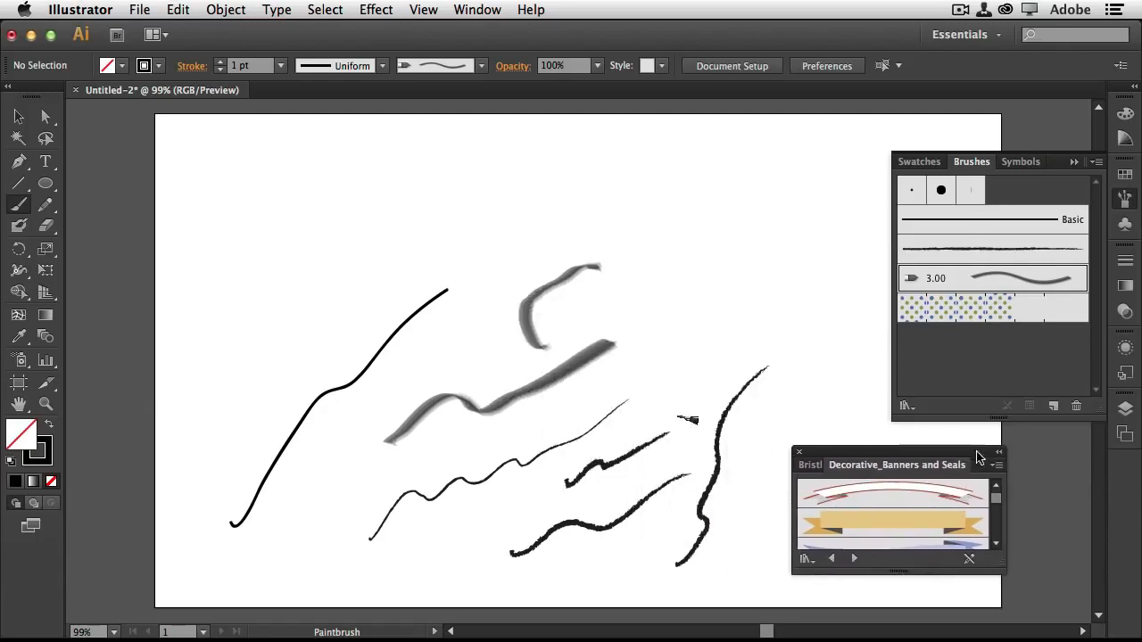
# Paint an arched ribbon with the orange banner brush and a sagging one beside it with the red-outlined banner brush.
pyautogui.click(922, 517)
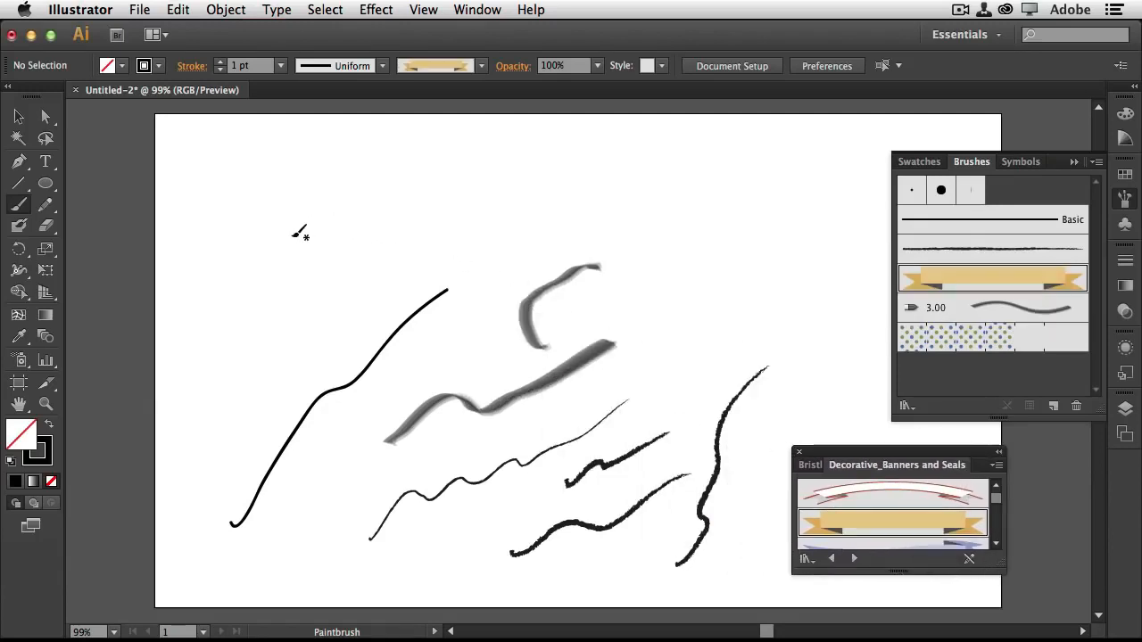
pyautogui.moveTo(283, 237)
pyautogui.mouseDown()
pyautogui.moveTo(422, 183)
pyautogui.moveTo(538, 206)
pyautogui.mouseUp()
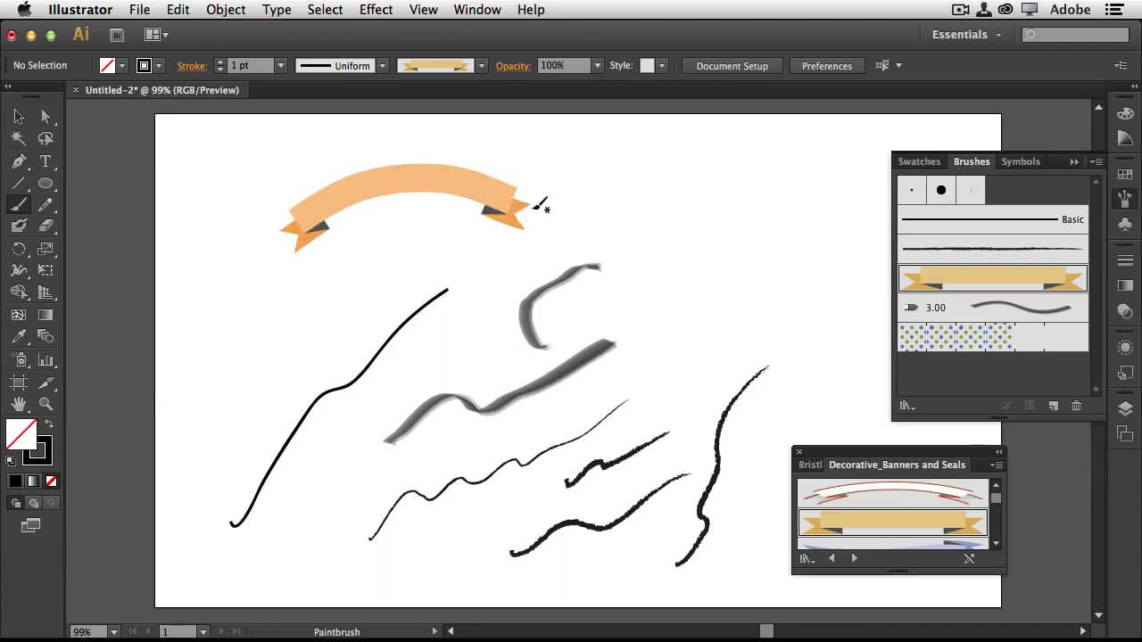
pyautogui.click(896, 495)
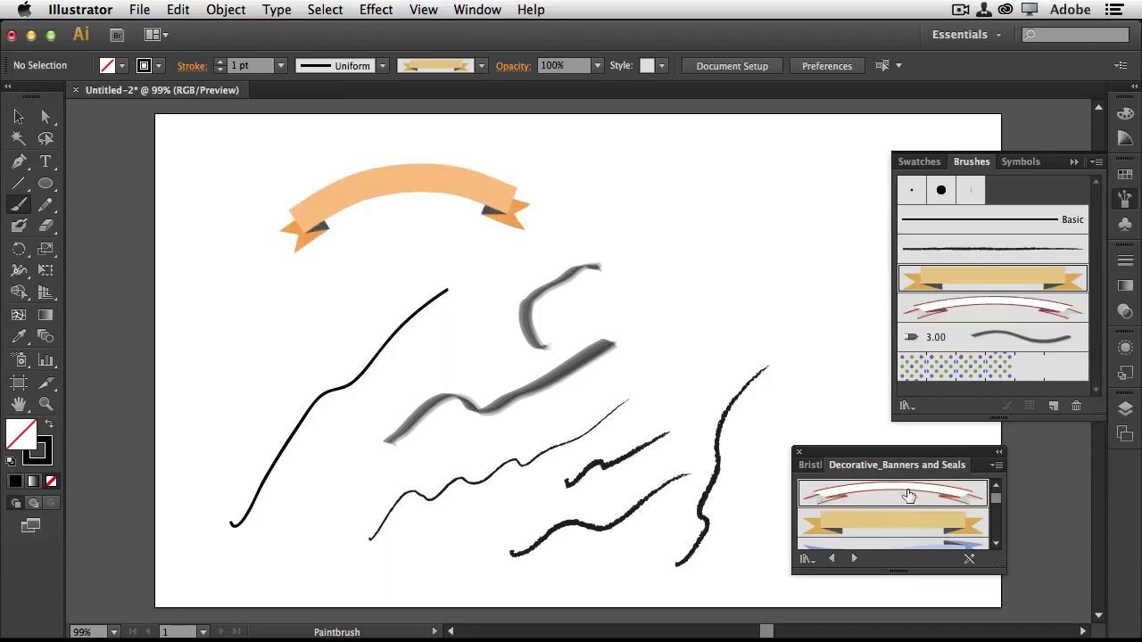
pyautogui.moveTo(619, 211)
pyautogui.mouseDown()
pyautogui.moveTo(662, 252)
pyautogui.moveTo(819, 200)
pyautogui.mouseUp()
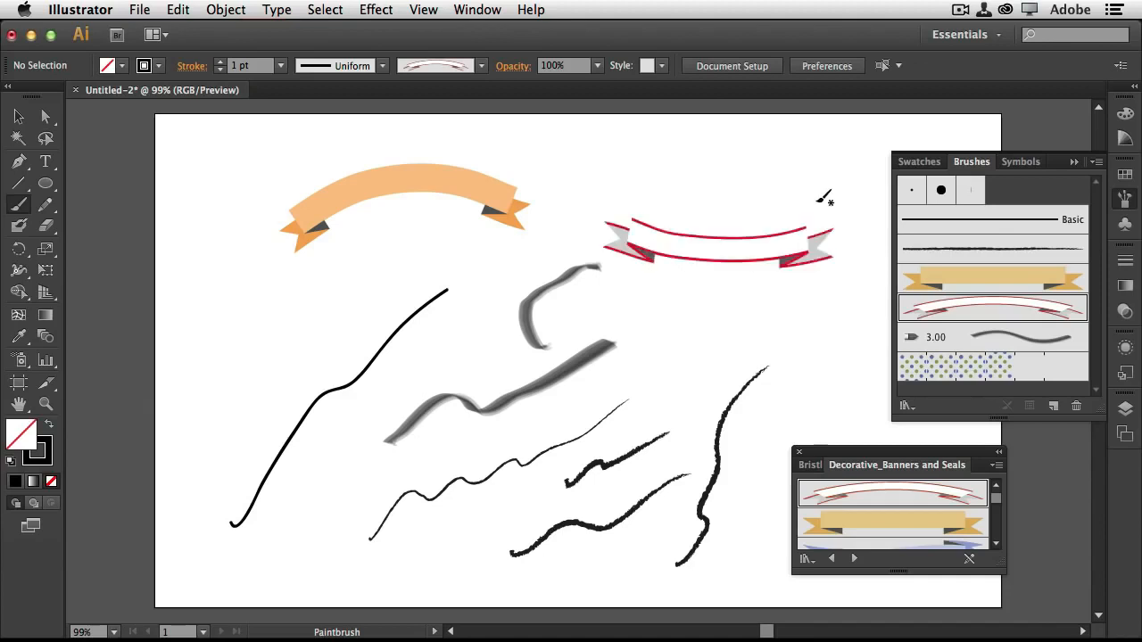
# Paint short and long strokes and single dabs across the artboard with the purple starburst seal brush.
pyautogui.scroll(-5, 986, 516)
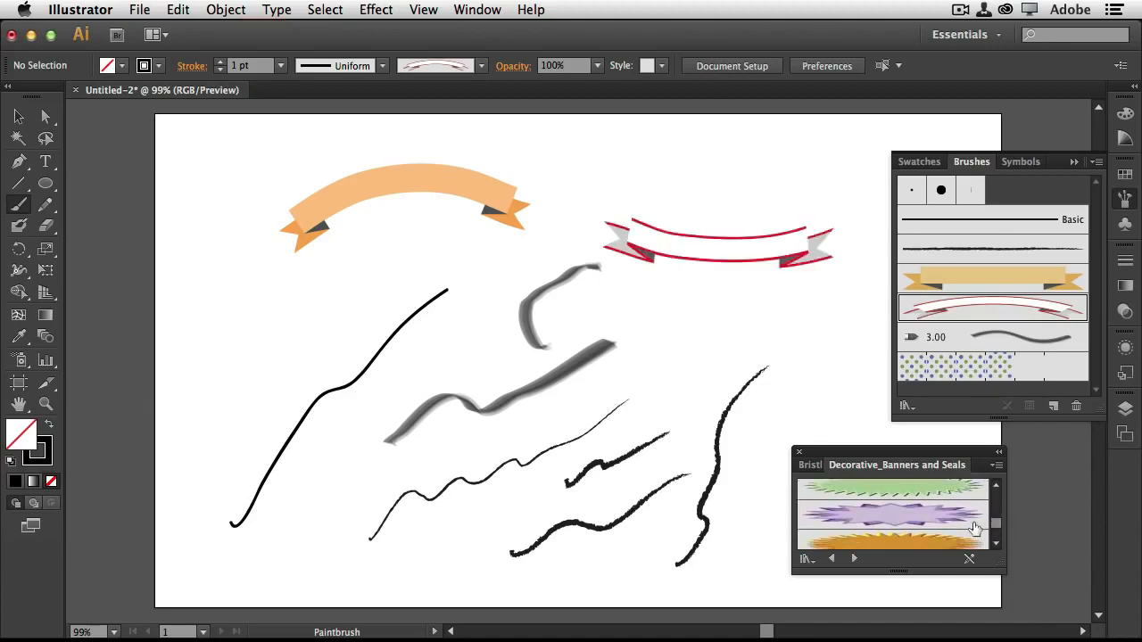
pyautogui.click(976, 528)
pyautogui.moveTo(243, 323); pyautogui.dragTo(264, 353)
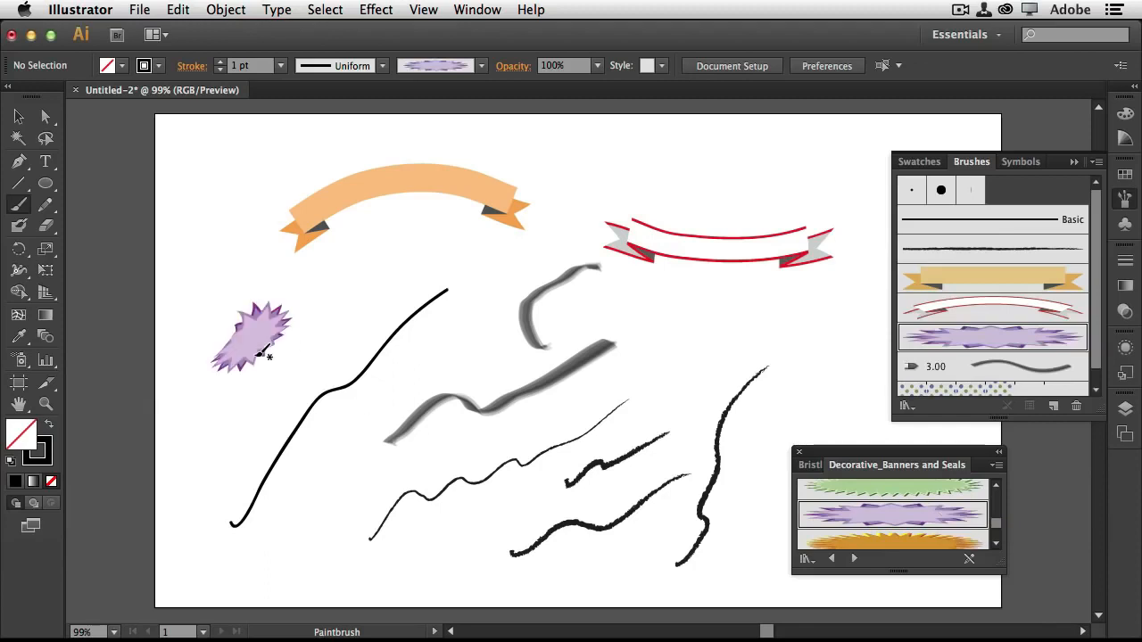
pyautogui.click(323, 328)
pyautogui.moveTo(352, 318)
pyautogui.mouseDown()
pyautogui.moveTo(416, 287)
pyautogui.moveTo(494, 294)
pyautogui.moveTo(518, 380)
pyautogui.mouseUp()
pyautogui.moveTo(660, 355); pyautogui.dragTo(671, 334)
pyautogui.moveTo(743, 334); pyautogui.dragTo(756, 328)
pyautogui.click(793, 334)
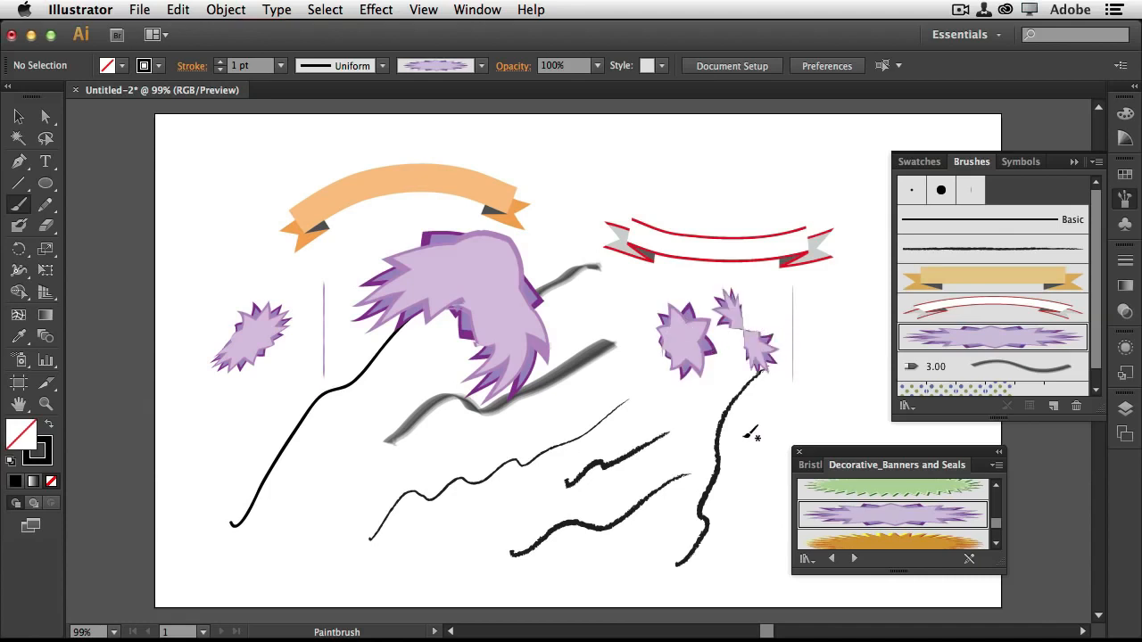
pyautogui.moveTo(346, 559); pyautogui.dragTo(439, 551)
pyautogui.moveTo(323, 467); pyautogui.dragTo(452, 461)
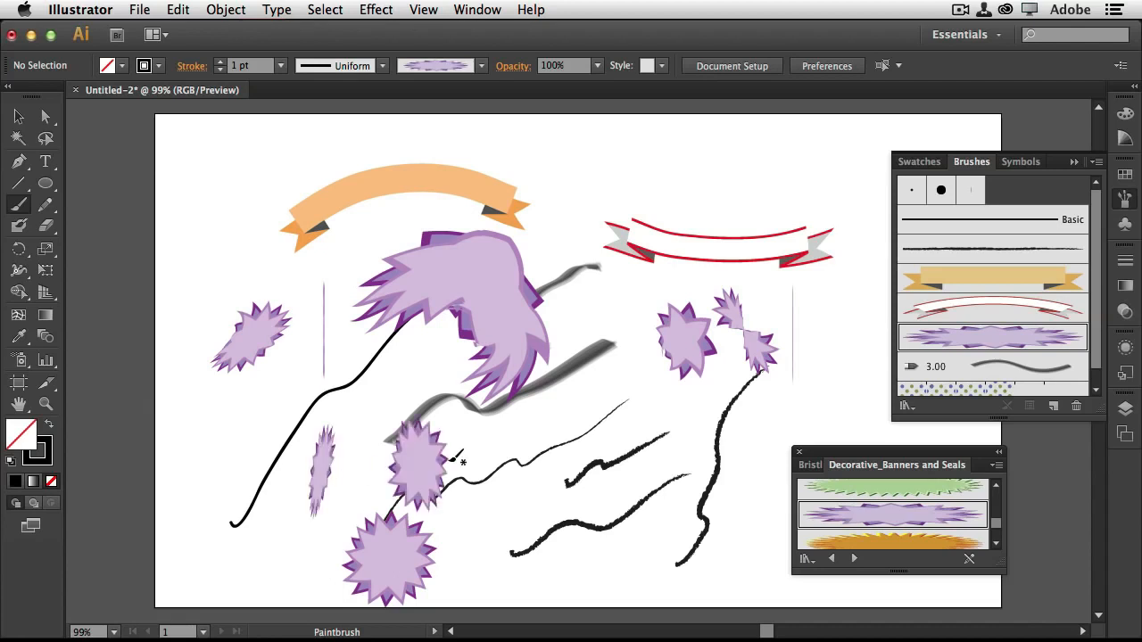
# Browse the remaining banner and seal brushes, and delete all artwork from the artboard.
pyautogui.moveTo(996, 526); pyautogui.dragTo(997, 539)
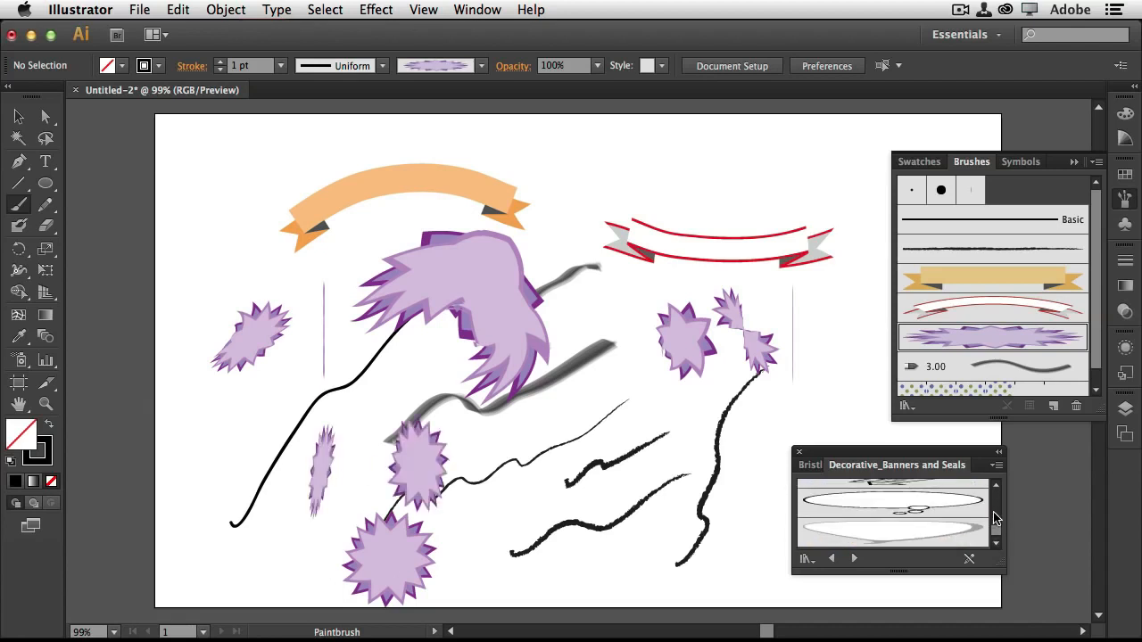
pyautogui.press('super+a')
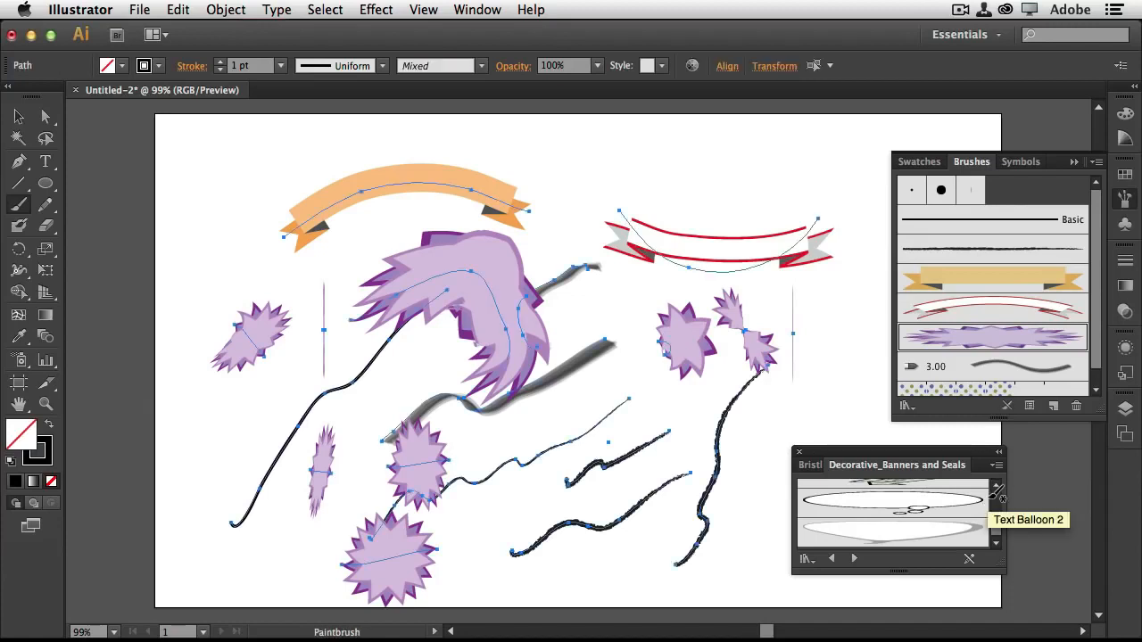
pyautogui.press('Delete')
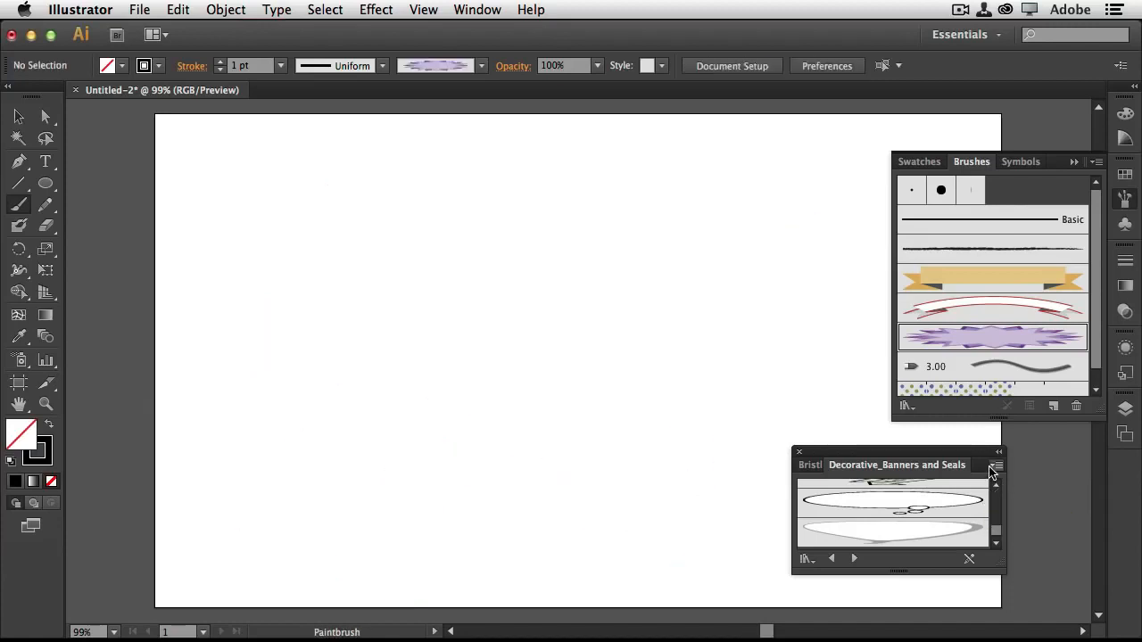
# Open the Bristle Brush Library alongside the Decorative_Banners and Seals library.
pyautogui.click(996, 465)
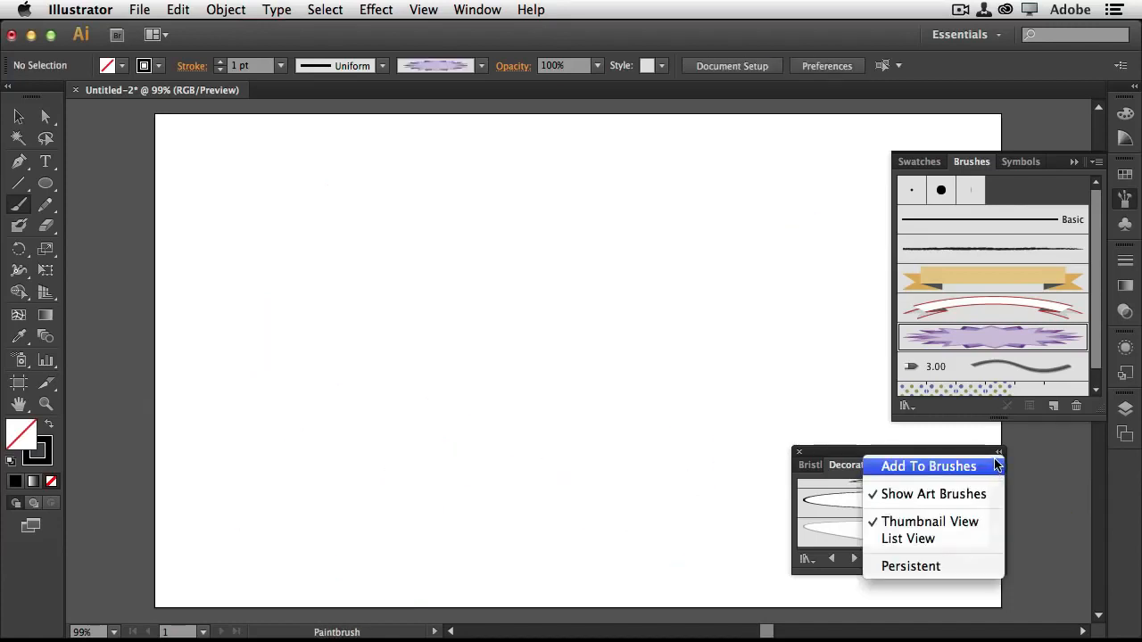
pyautogui.click(993, 466)
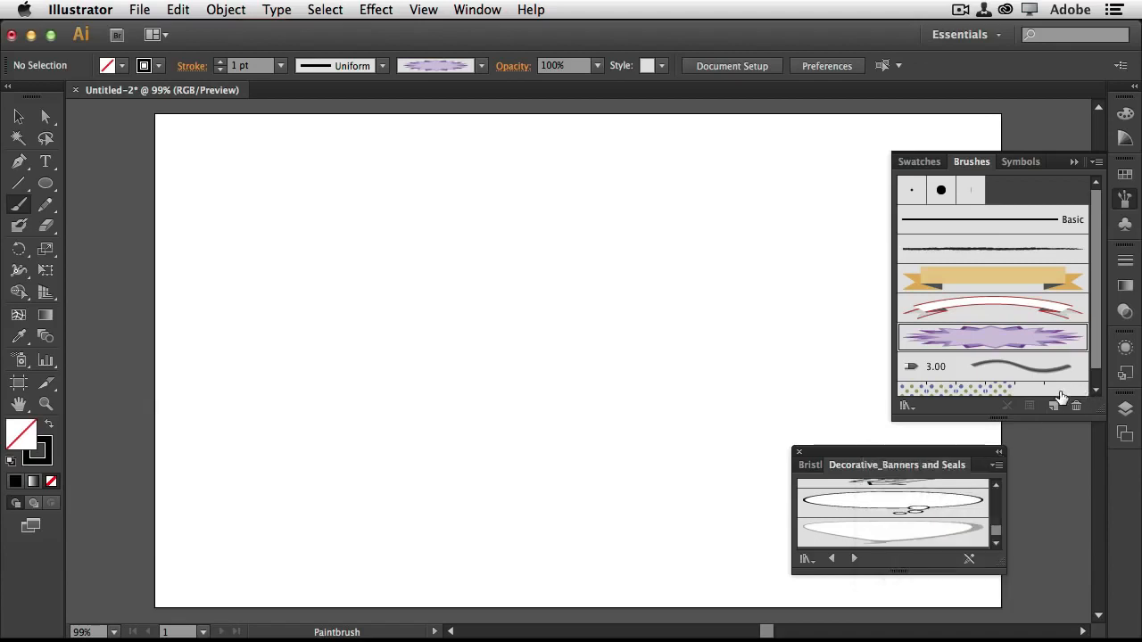
pyautogui.click(1097, 161)
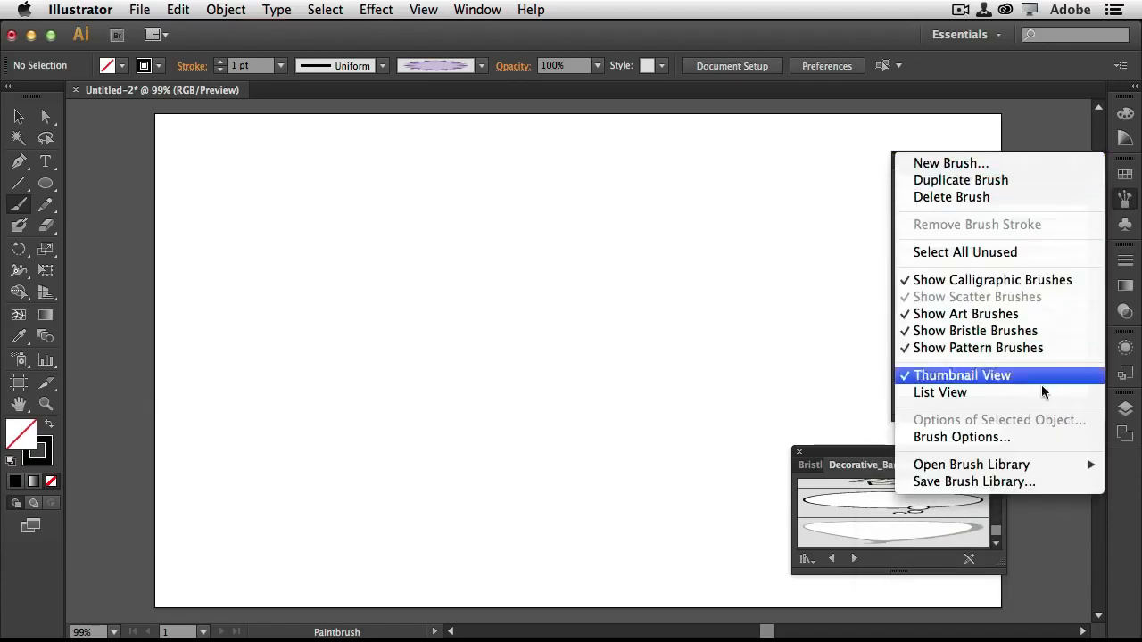
pyautogui.moveTo(1022, 466)
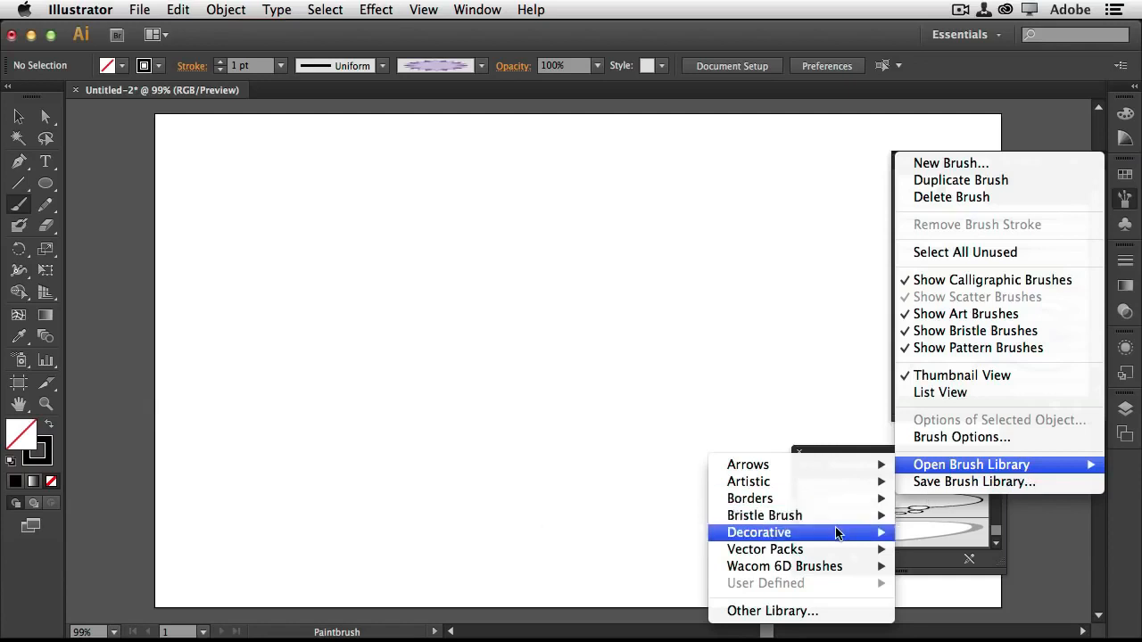
pyautogui.moveTo(835, 533)
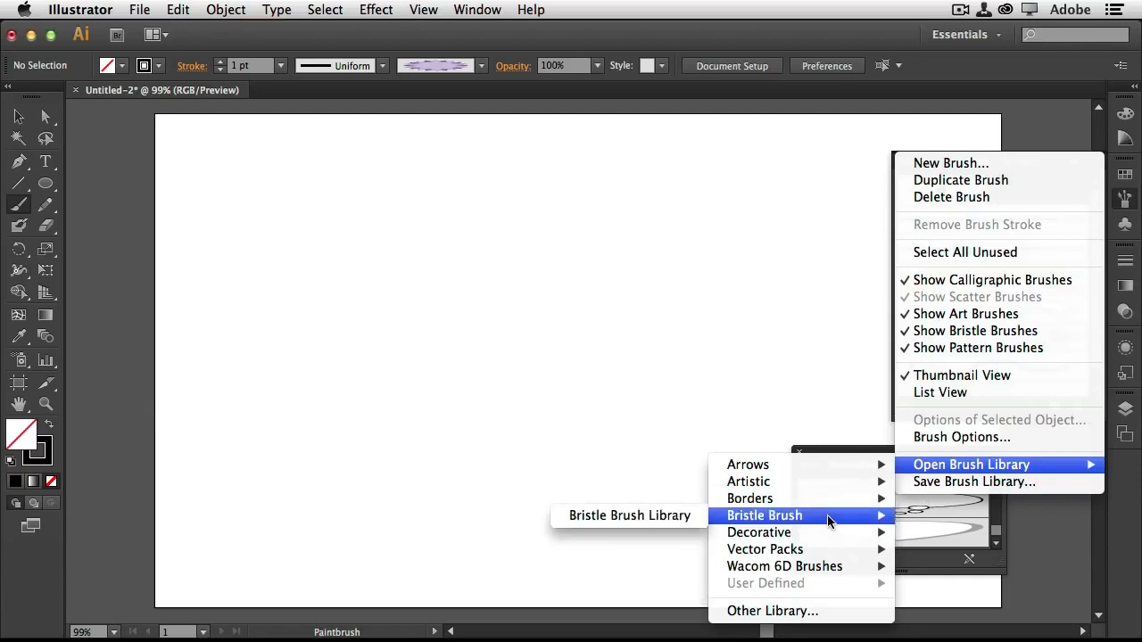
pyautogui.click(684, 517)
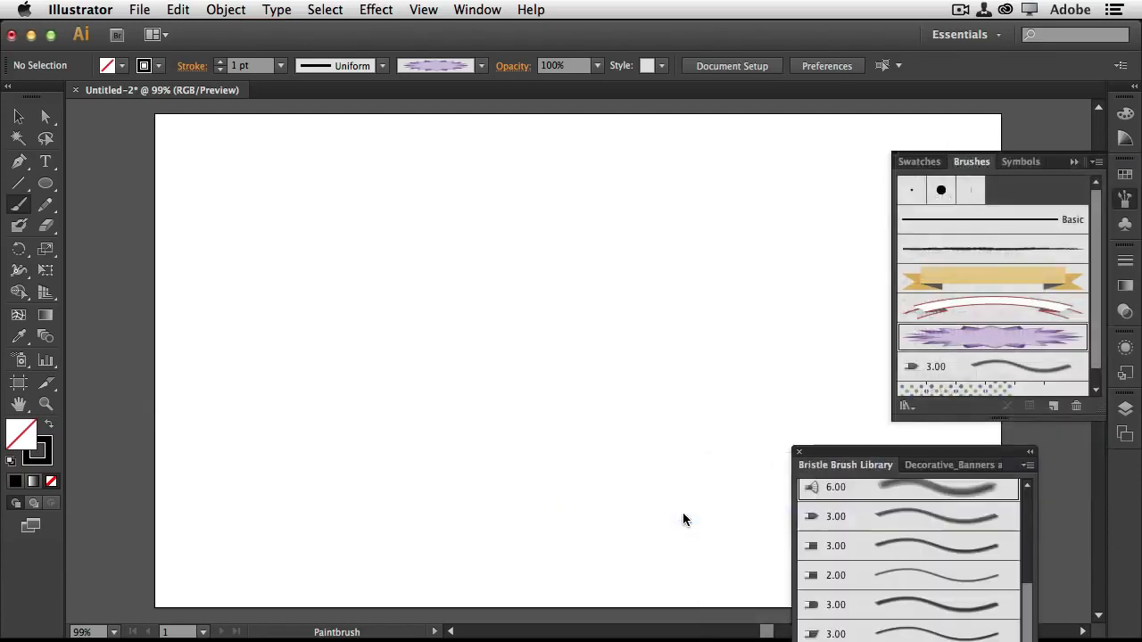
# Open the Artistic_Calligraphic brush library and move the library group away from the Brushes panel.
pyautogui.click(1098, 162)
pyautogui.moveTo(1008, 462)
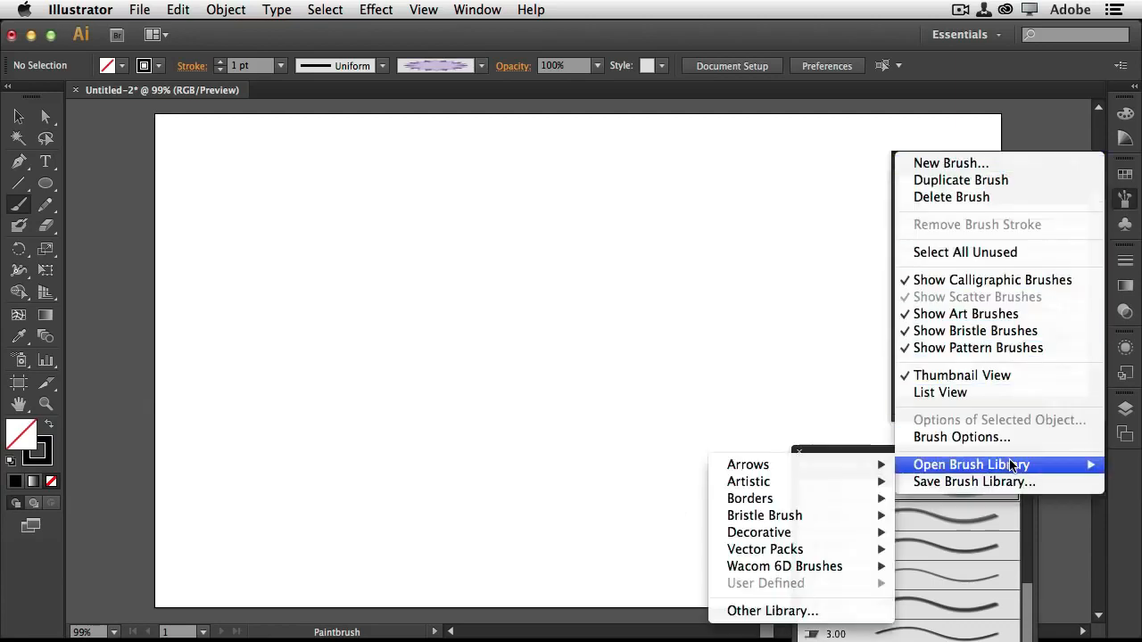
pyautogui.moveTo(841, 488)
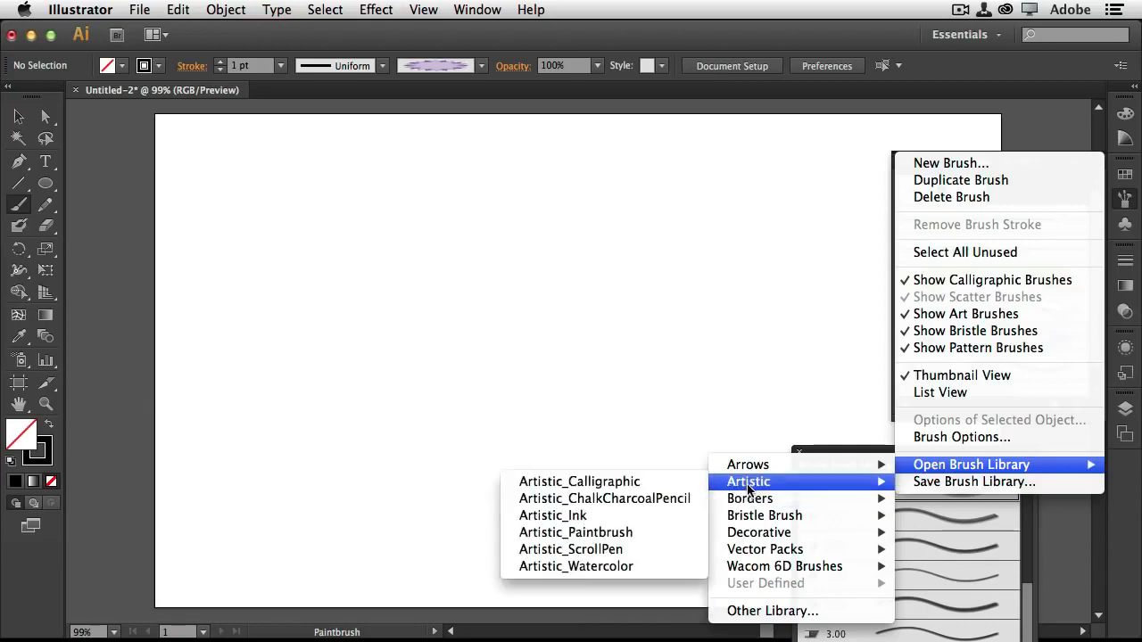
pyautogui.moveTo(748, 501)
pyautogui.click(662, 485)
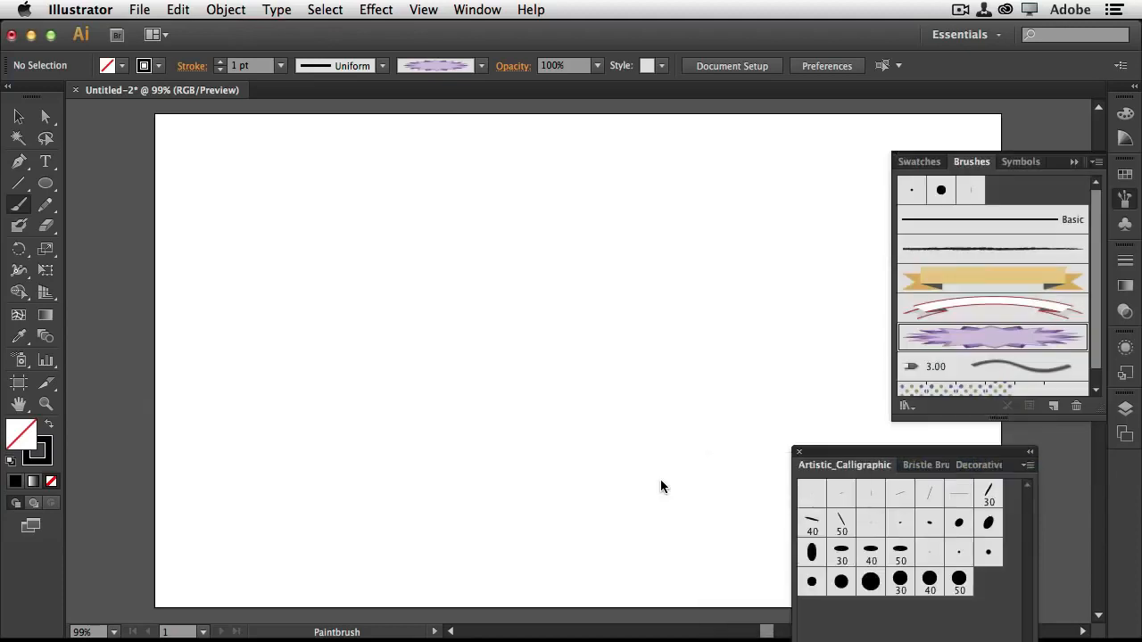
pyautogui.moveTo(957, 453); pyautogui.dragTo(851, 406)
# Compare the open brush libraries, and paint one rising stroke across the artboard's middle with the 6.00 bristle brush.
pyautogui.click(819, 418)
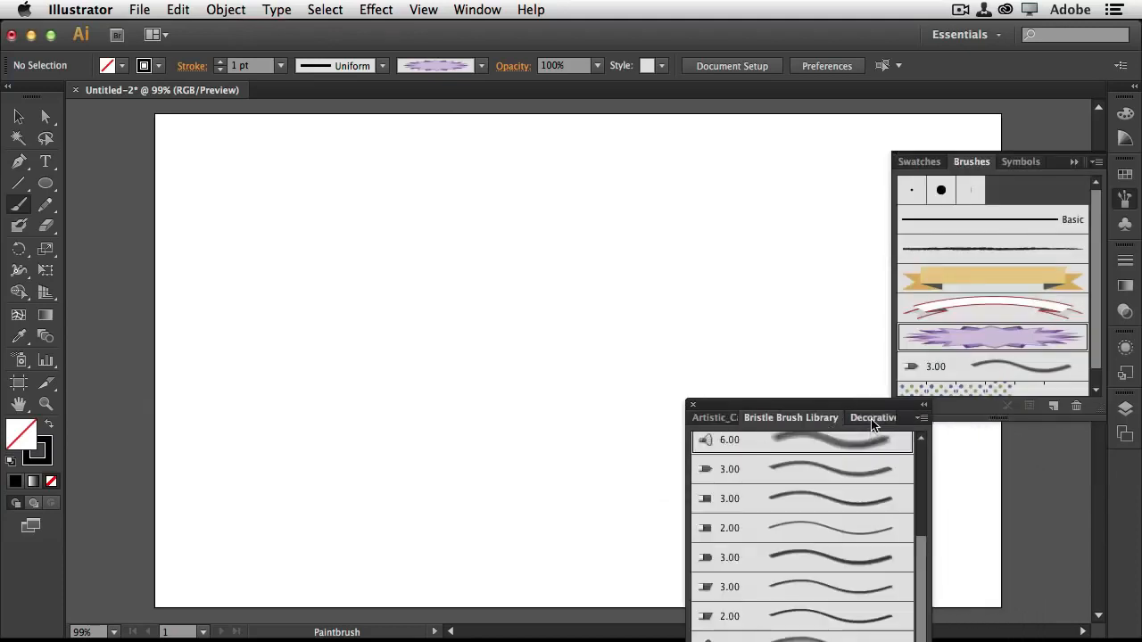
pyautogui.click(873, 417)
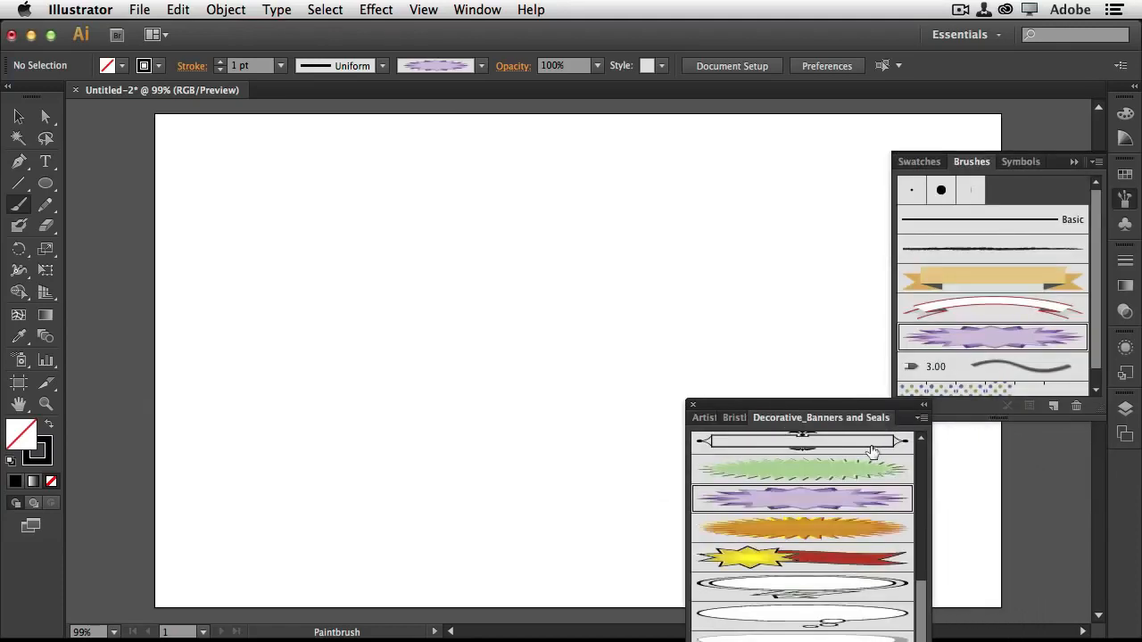
pyautogui.click(744, 419)
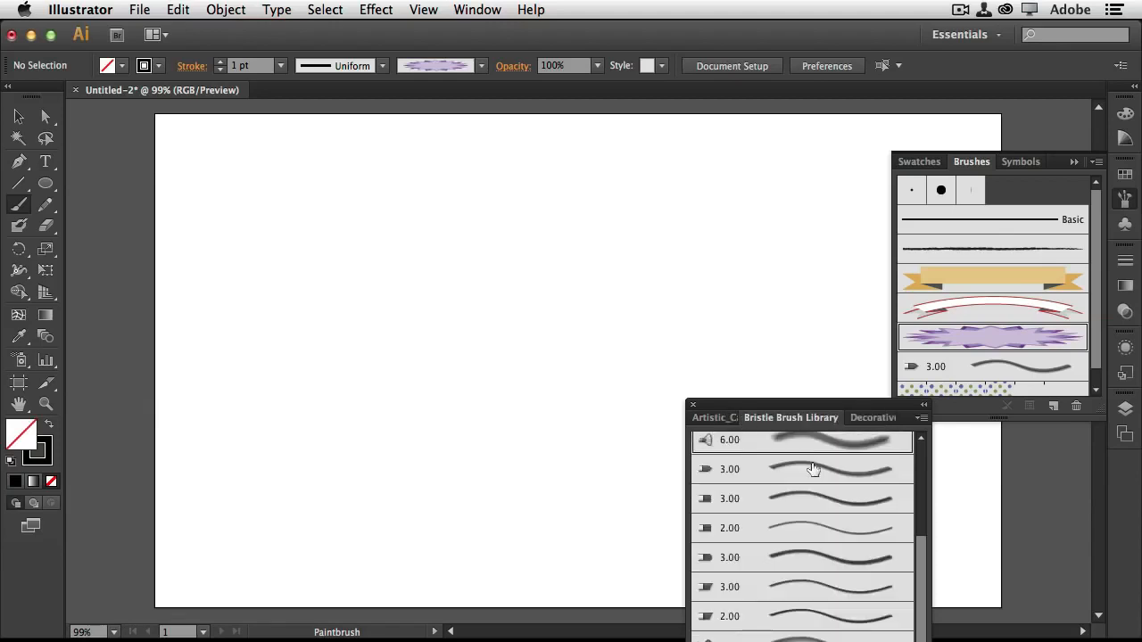
pyautogui.click(803, 446)
pyautogui.moveTo(370, 527)
pyautogui.mouseDown()
pyautogui.moveTo(538, 357)
pyautogui.moveTo(591, 329)
pyautogui.mouseUp()
# Paint two freehand strokes above the bristle stroke with the 50 pt. Flat calligraphic brush.
pyautogui.click(710, 419)
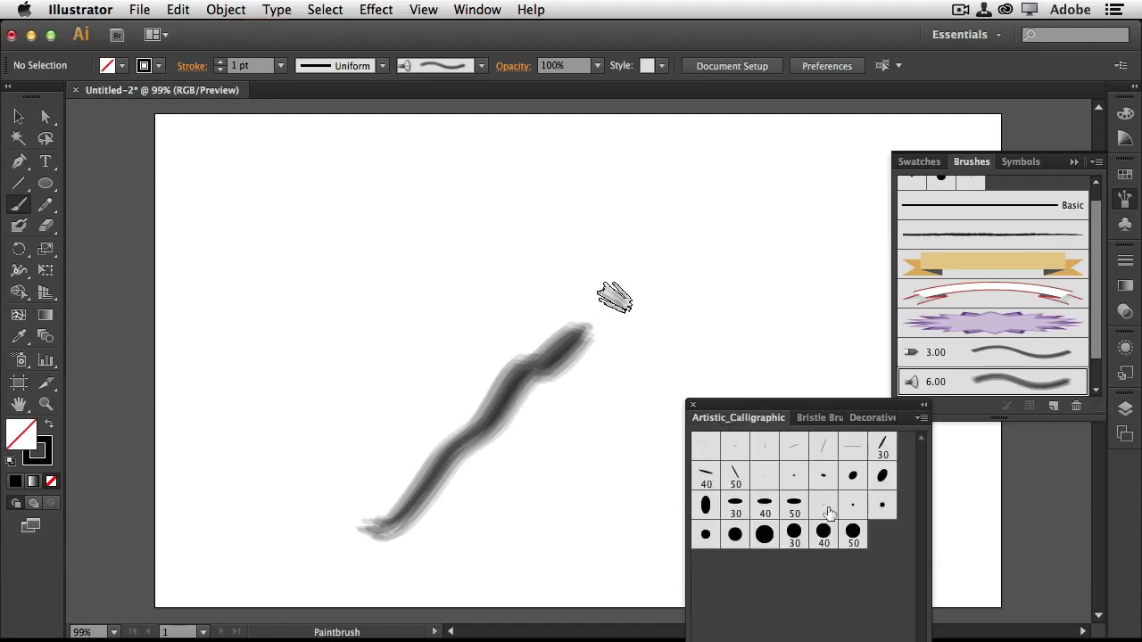
pyautogui.click(735, 477)
pyautogui.moveTo(285, 470)
pyautogui.mouseDown()
pyautogui.moveTo(332, 465)
pyautogui.moveTo(470, 319)
pyautogui.moveTo(494, 317)
pyautogui.mouseUp()
pyautogui.moveTo(219, 317)
pyautogui.mouseDown()
pyautogui.moveTo(360, 195)
pyautogui.moveTo(589, 228)
pyautogui.mouseUp()
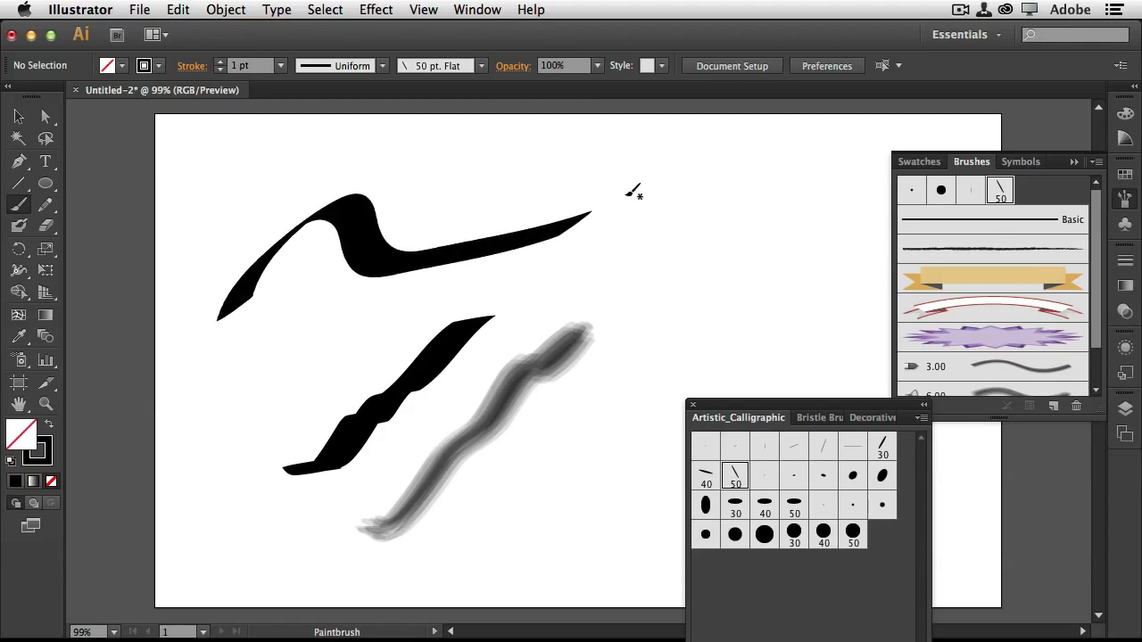
# Paint a short rising stroke and a longer horizontal stroke with the red megaphone banner brush from the Decorative_Banners and Seals library.
pyautogui.click(876, 416)
pyautogui.click(920, 485)
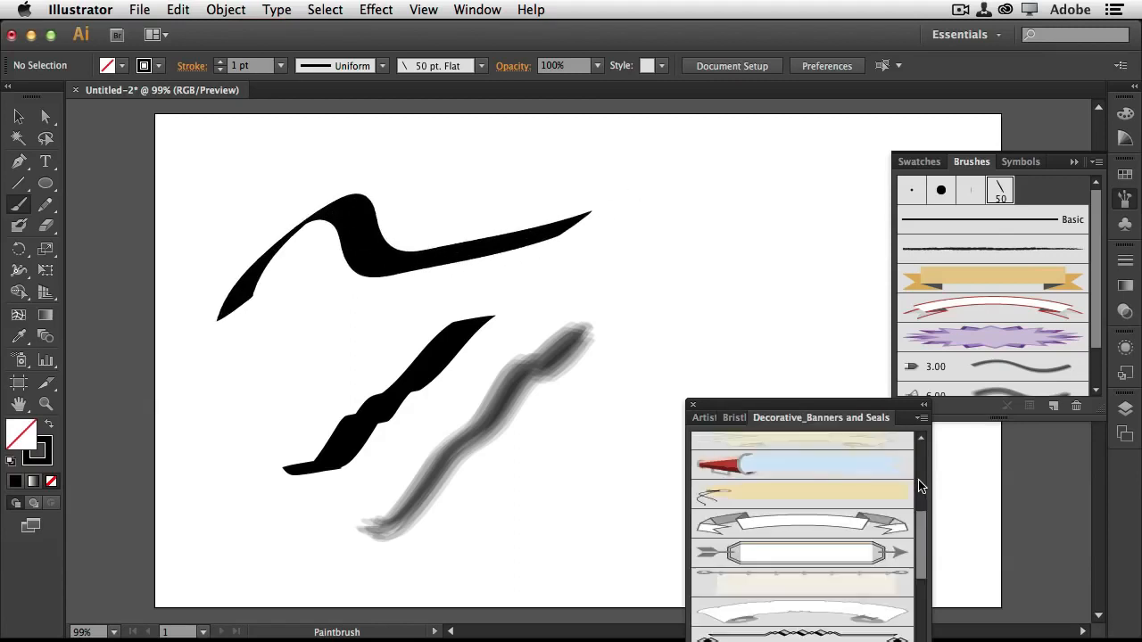
pyautogui.click(843, 465)
pyautogui.moveTo(567, 519); pyautogui.dragTo(622, 459)
pyautogui.moveTo(510, 280); pyautogui.dragTo(743, 274)
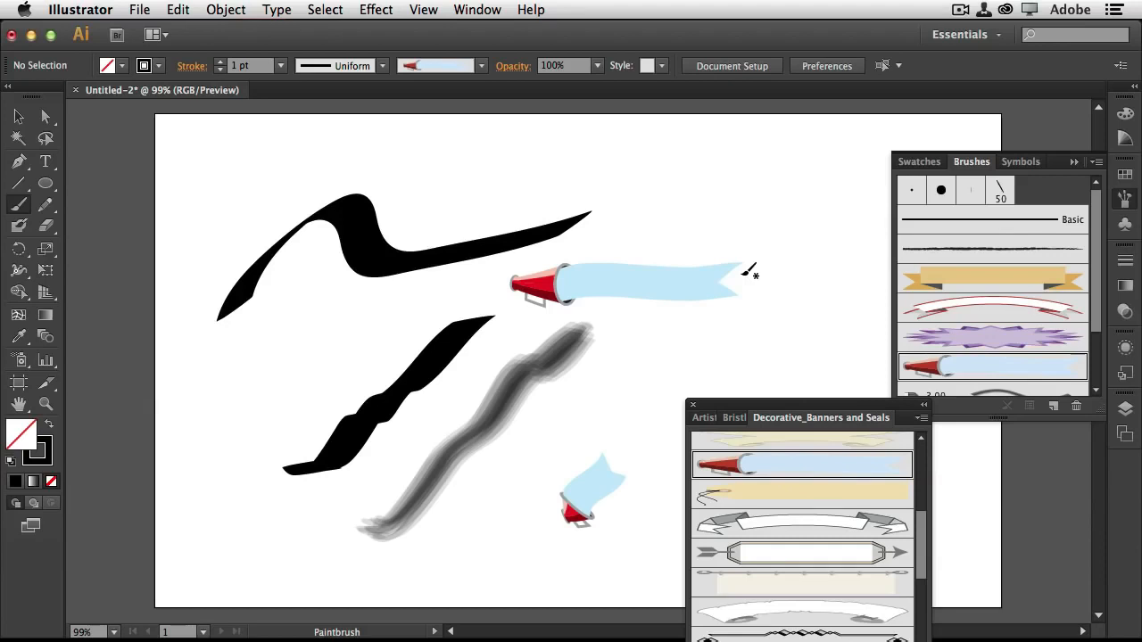
# Delete all artwork from the artboard and close the floating brush library group.
pyautogui.press('super+a')
pyautogui.press('Delete')
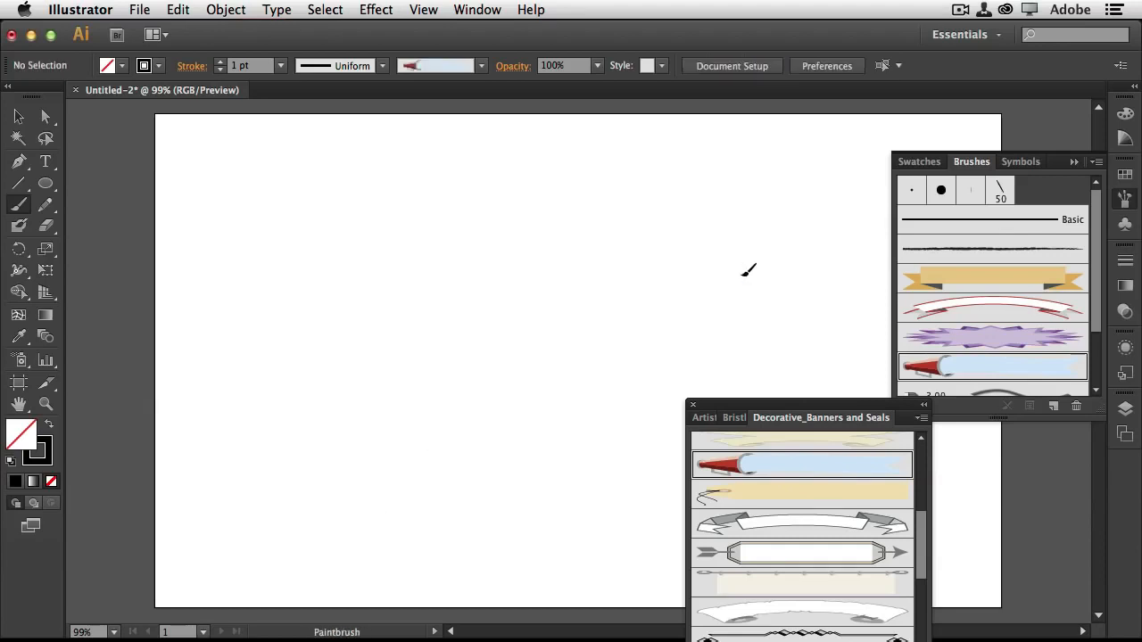
pyautogui.click(692, 405)
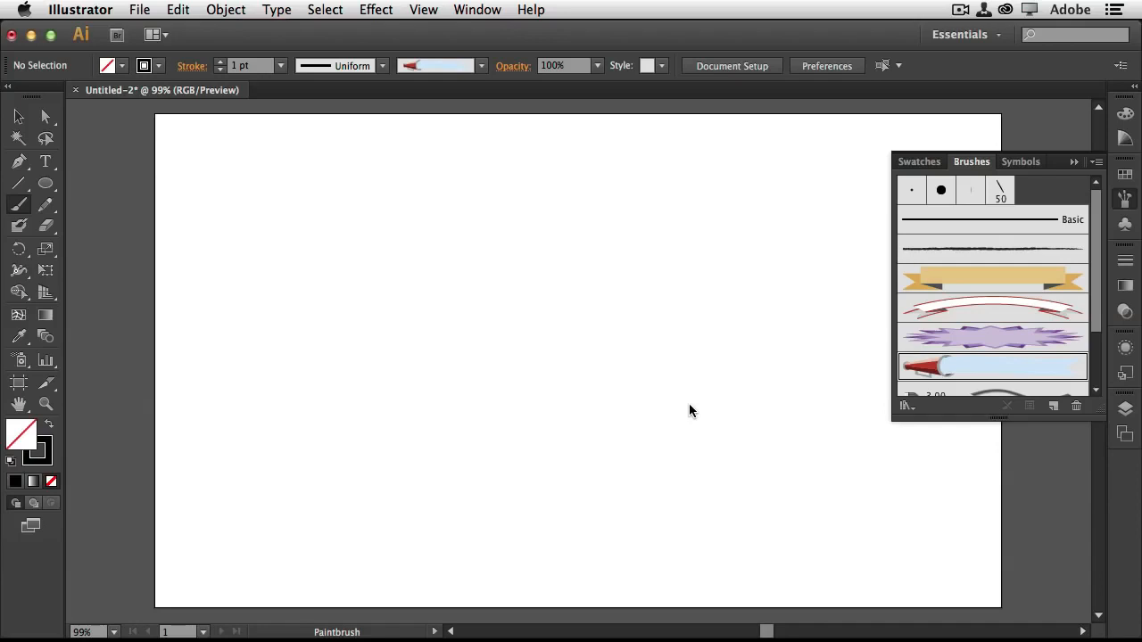
# Close the untitled document without saving and open the recent file Pluralist.ai at the artboard with the leaf artwork.
pyautogui.click(76, 90)
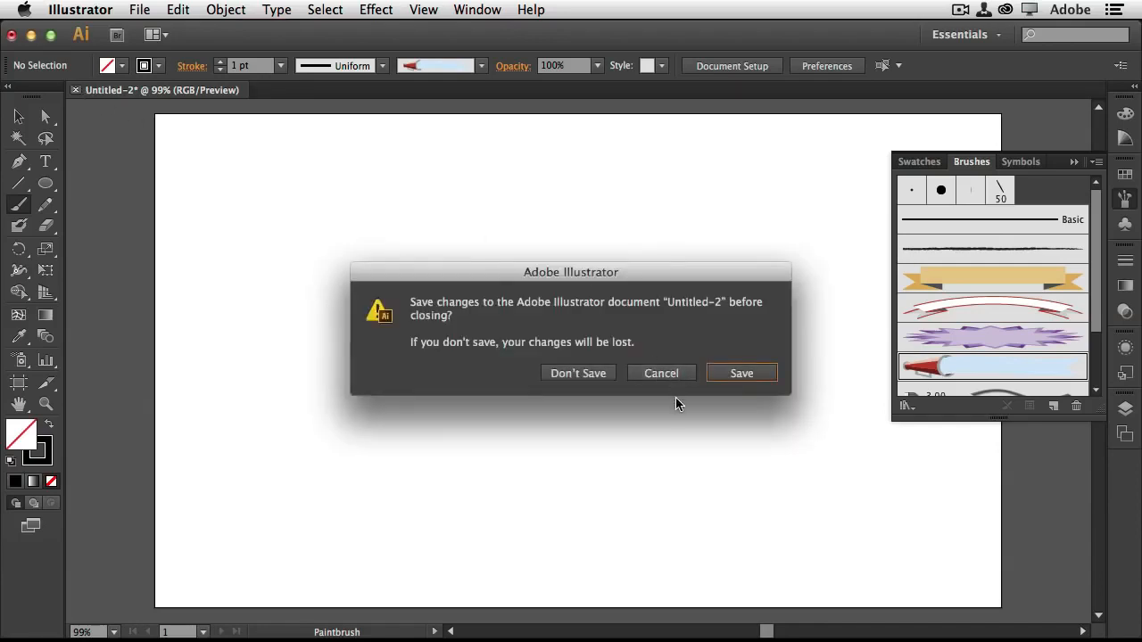
pyautogui.click(587, 374)
pyautogui.click(140, 9)
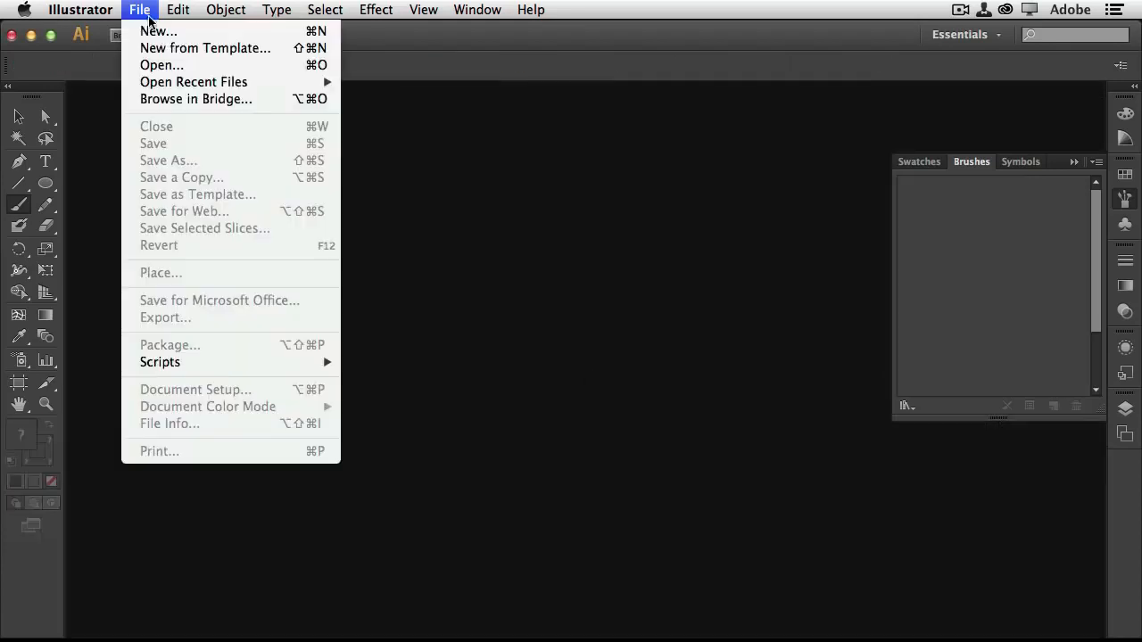
pyautogui.moveTo(277, 85)
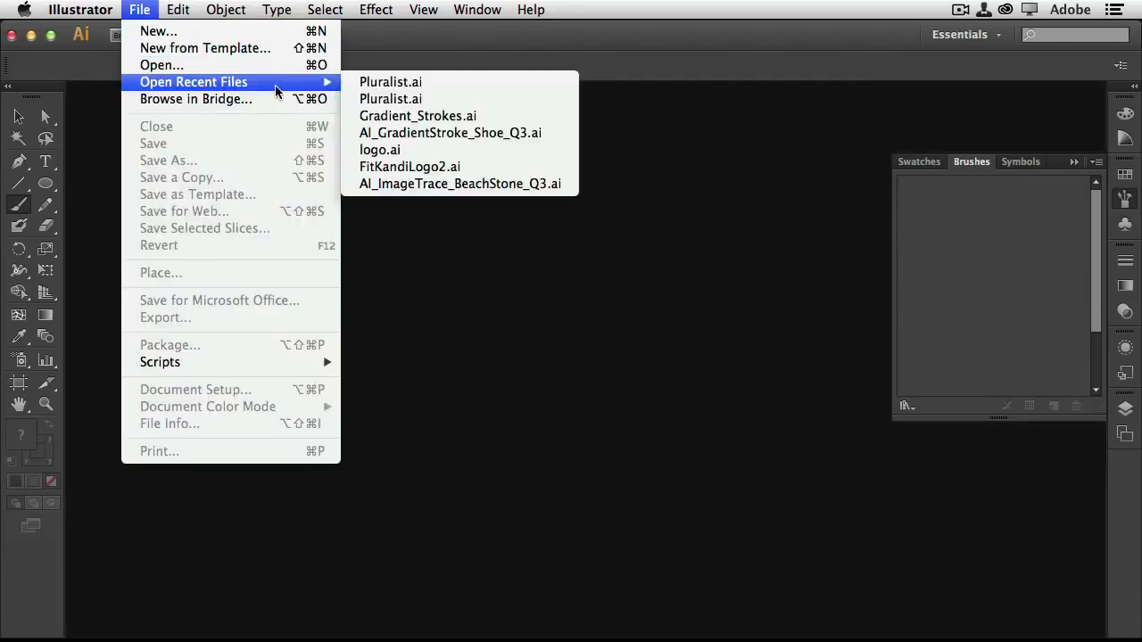
pyautogui.click(472, 96)
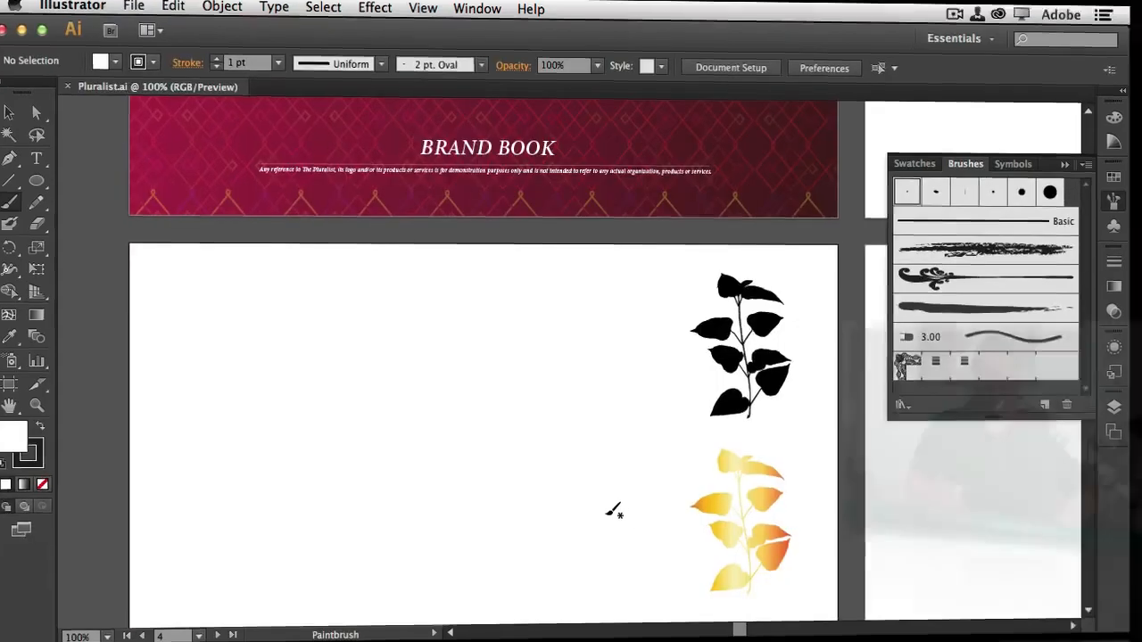
pyautogui.press('space')
pyautogui.moveTo(605, 526)
pyautogui.mouseDown()
pyautogui.moveTo(621, 444)
pyautogui.moveTo(602, 408)
pyautogui.mouseUp()
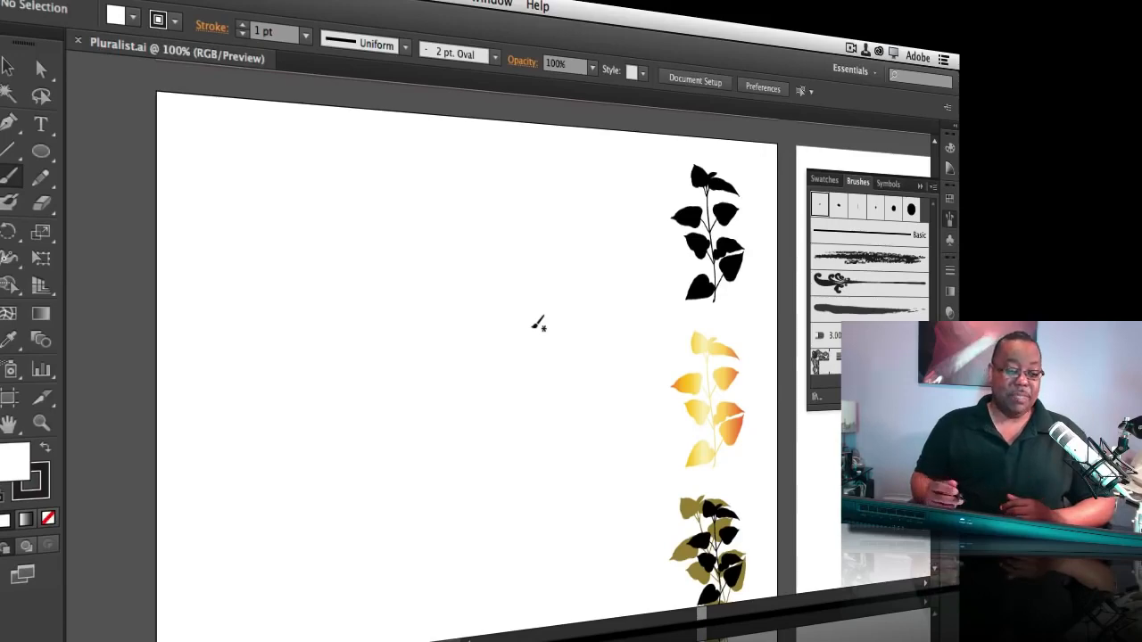
# Place greenleaf_med.jpg in the document as a linked image.
pyautogui.click(151, 2)
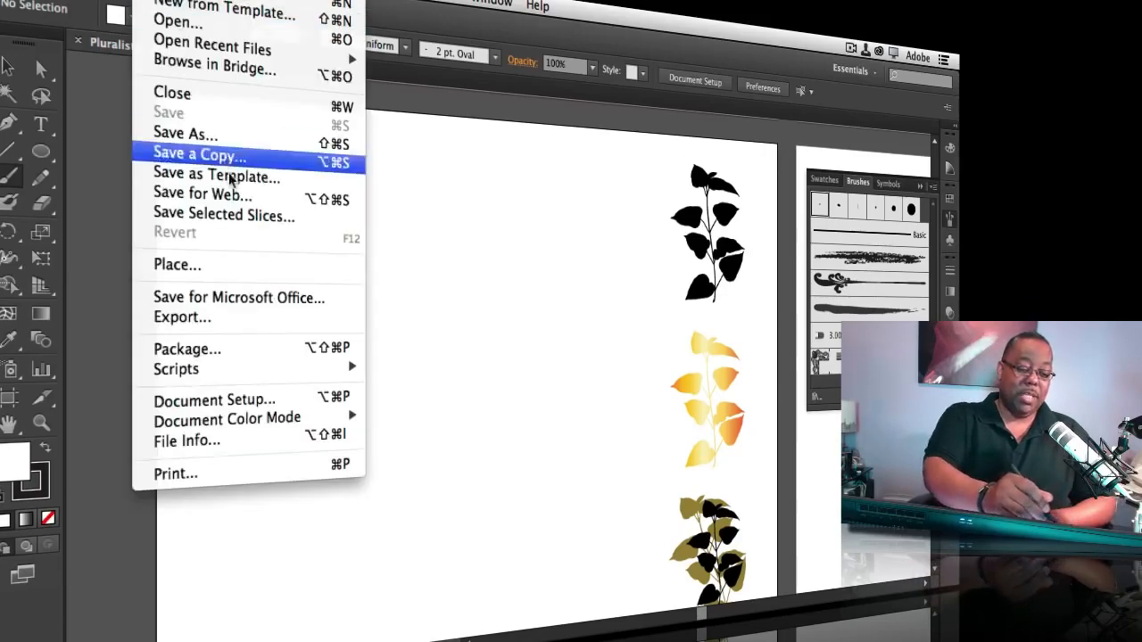
pyautogui.click(258, 265)
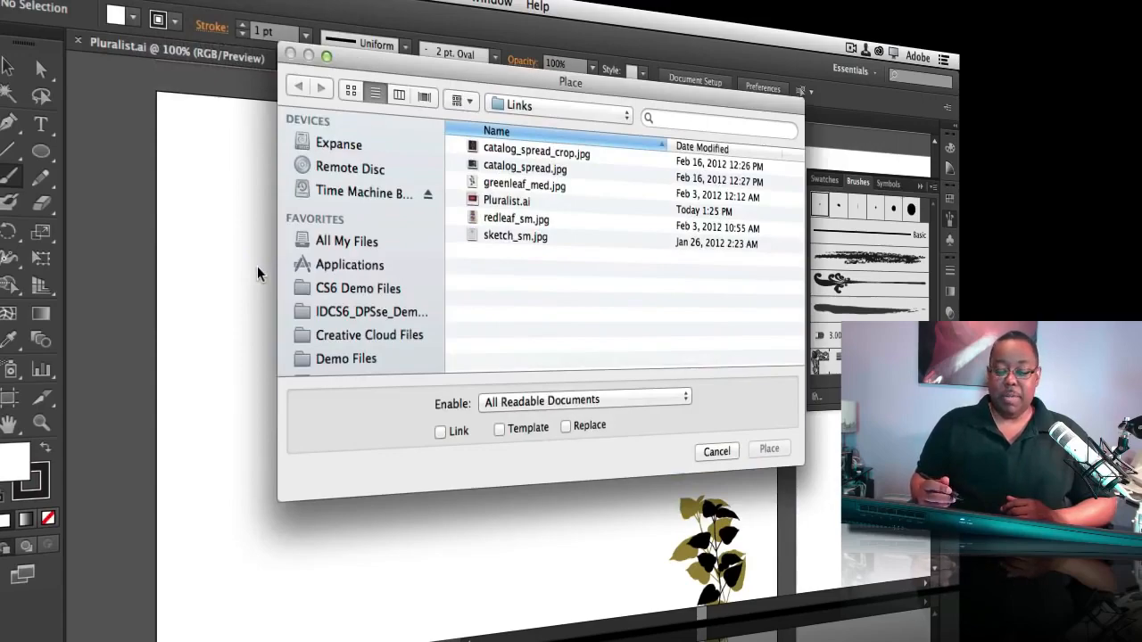
pyautogui.click(539, 186)
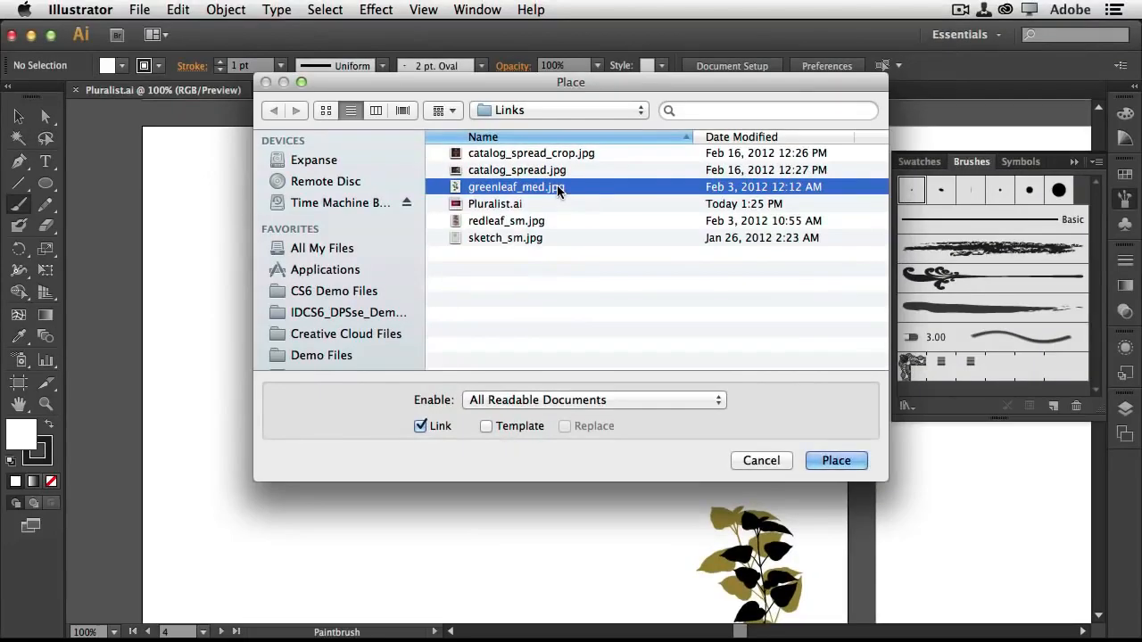
pyautogui.click(843, 464)
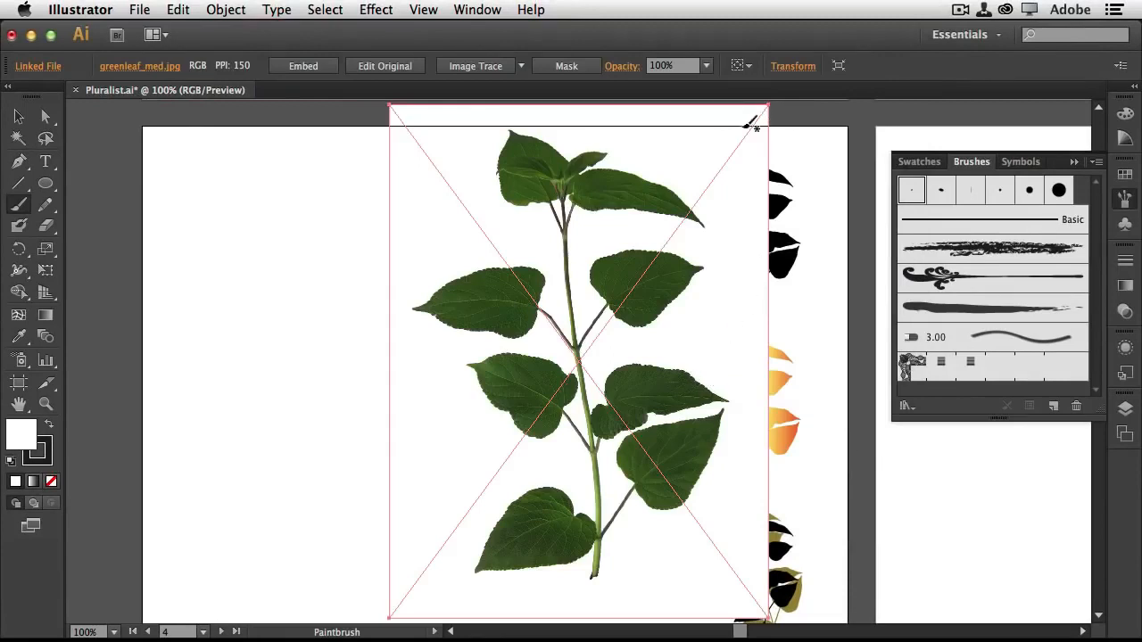
# Scale the placed leaf photo down proportionally and move it into the empty area beside the existing leaf artwork.
pyautogui.press('v')
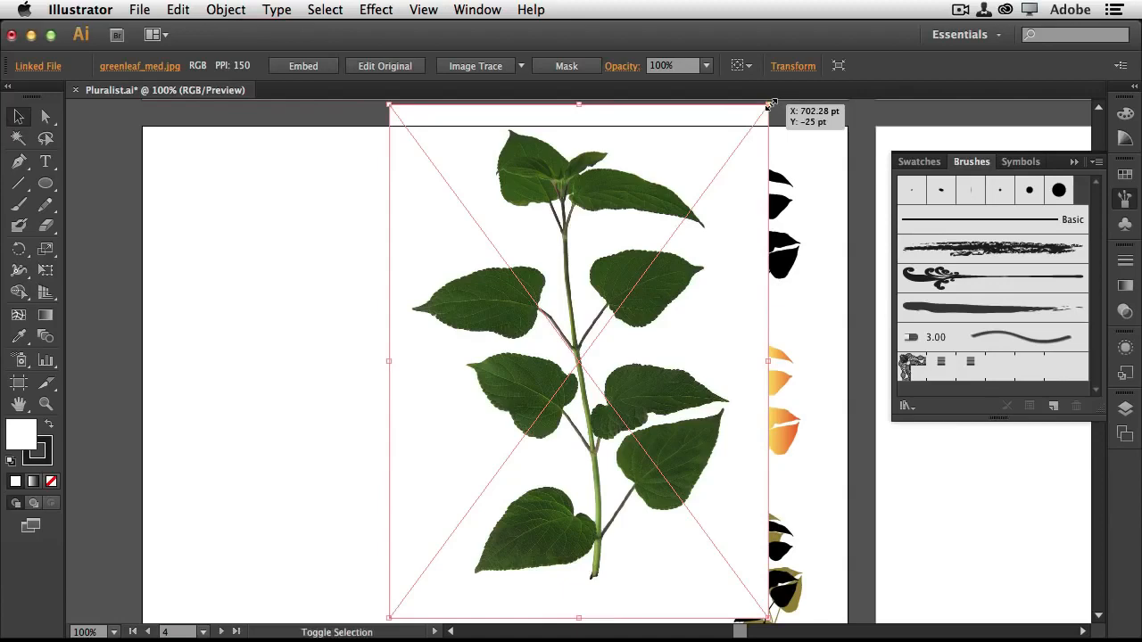
pyautogui.moveTo(769, 104); pyautogui.dragTo(623, 302)
pyautogui.moveTo(540, 477); pyautogui.dragTo(406, 388)
# Examine the pixel edges of a leaf in the placed photo at up to 1200% magnification, and return to 100%.
pyautogui.press('a')
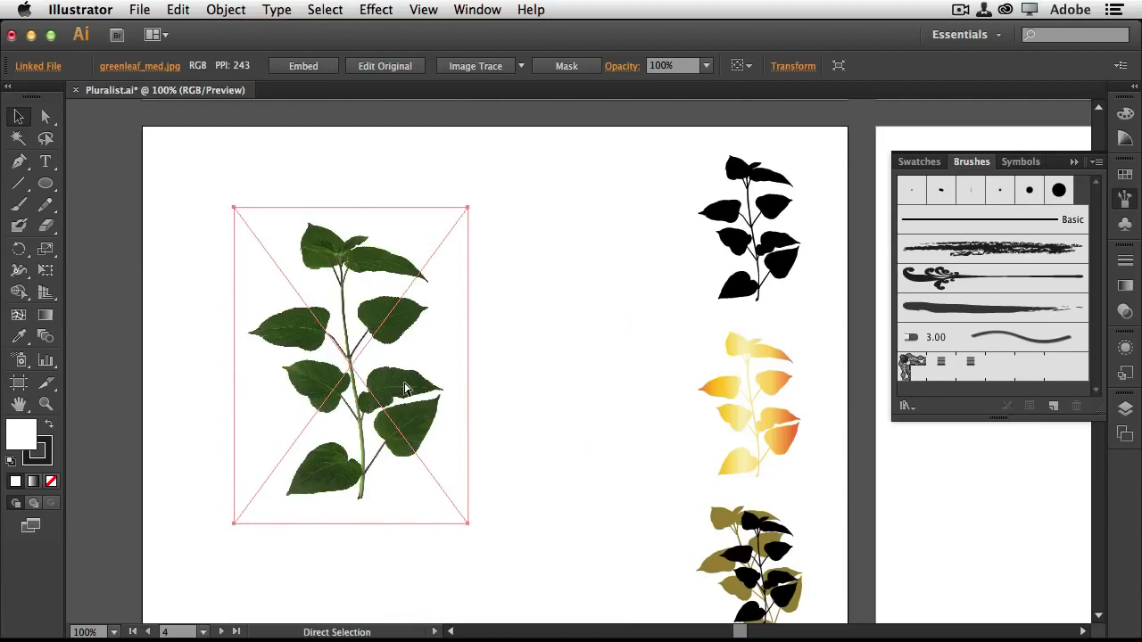
pyautogui.press('super+equal')
pyautogui.press('super+equal')
pyautogui.press('super+equal')
pyautogui.press('super+equal')
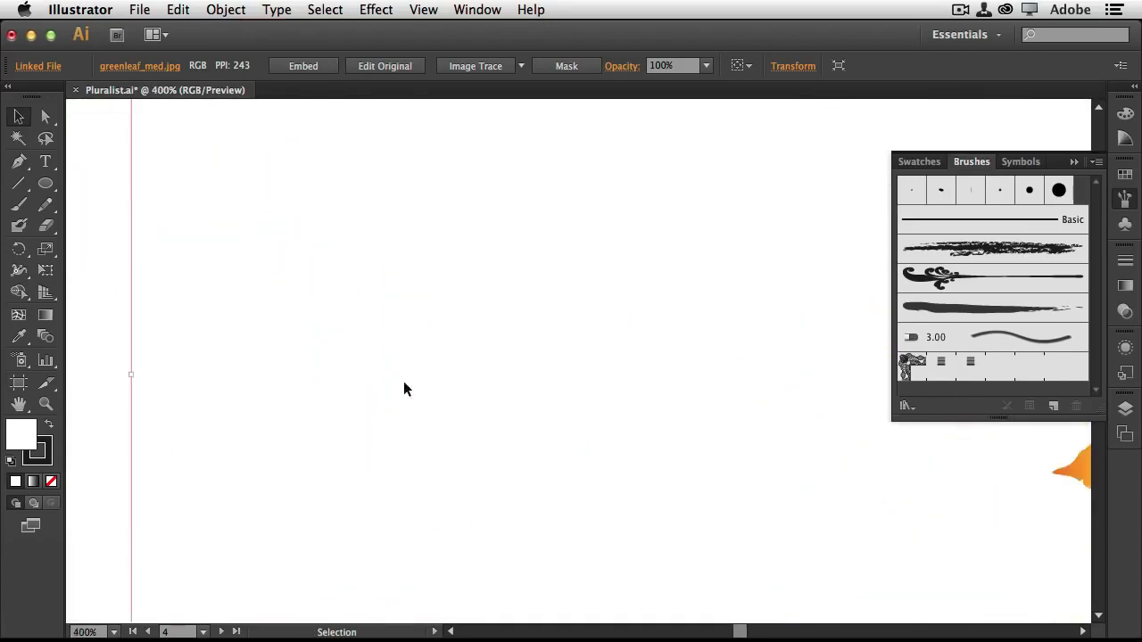
pyautogui.moveTo(357, 464); pyautogui.dragTo(773, 420)
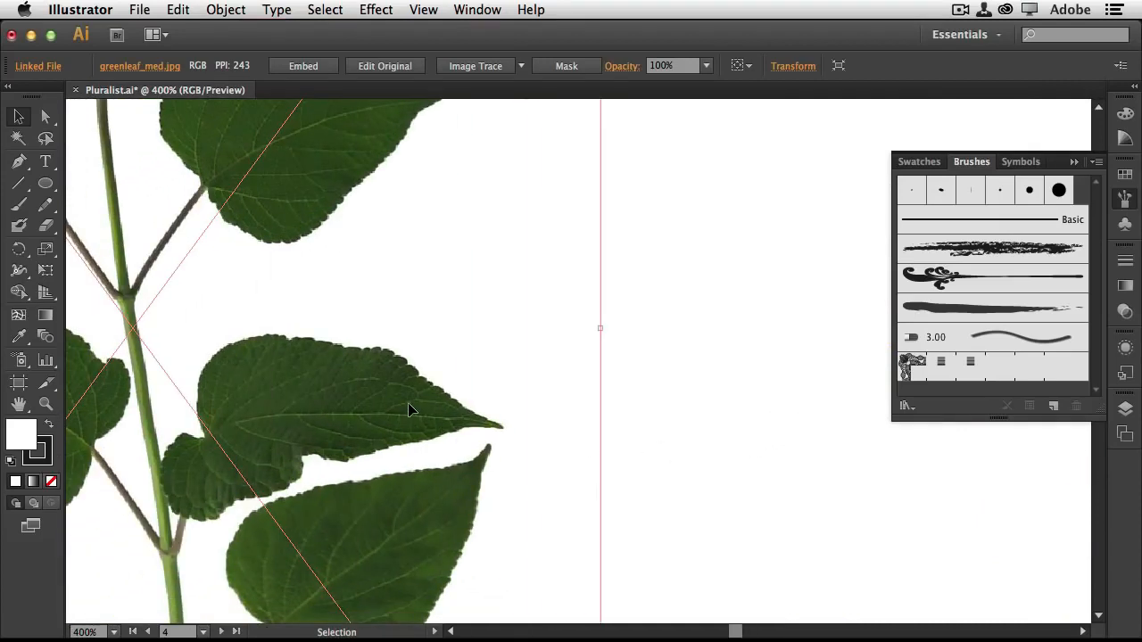
pyautogui.press('a')
pyautogui.press('super+equal')
pyautogui.press('super+equal')
pyautogui.press('super+equal')
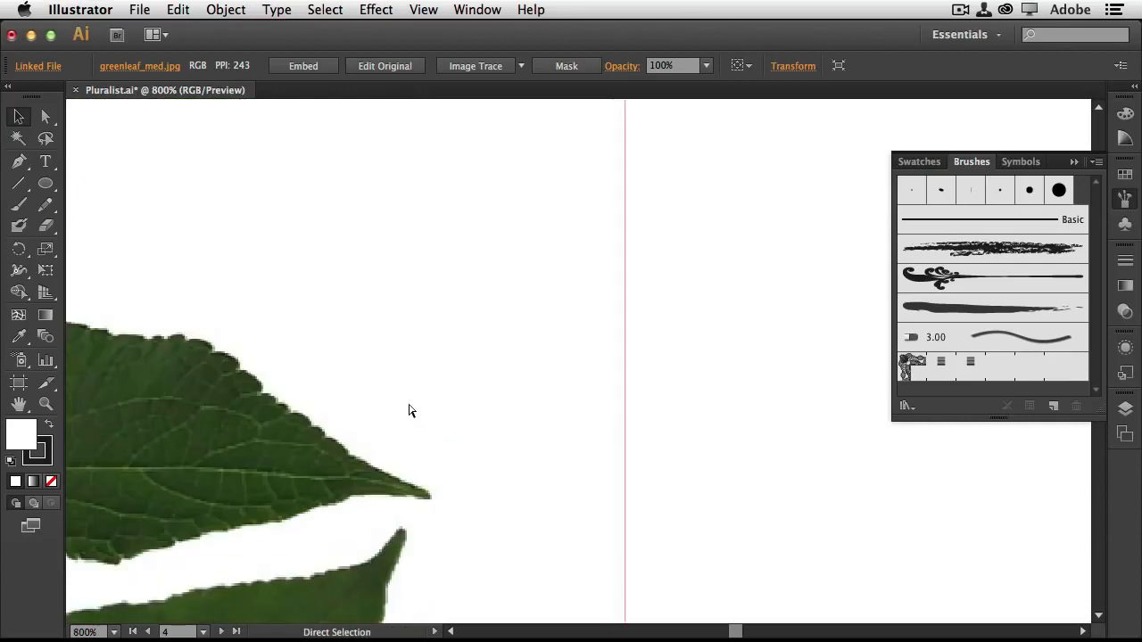
pyautogui.moveTo(301, 512); pyautogui.dragTo(665, 407)
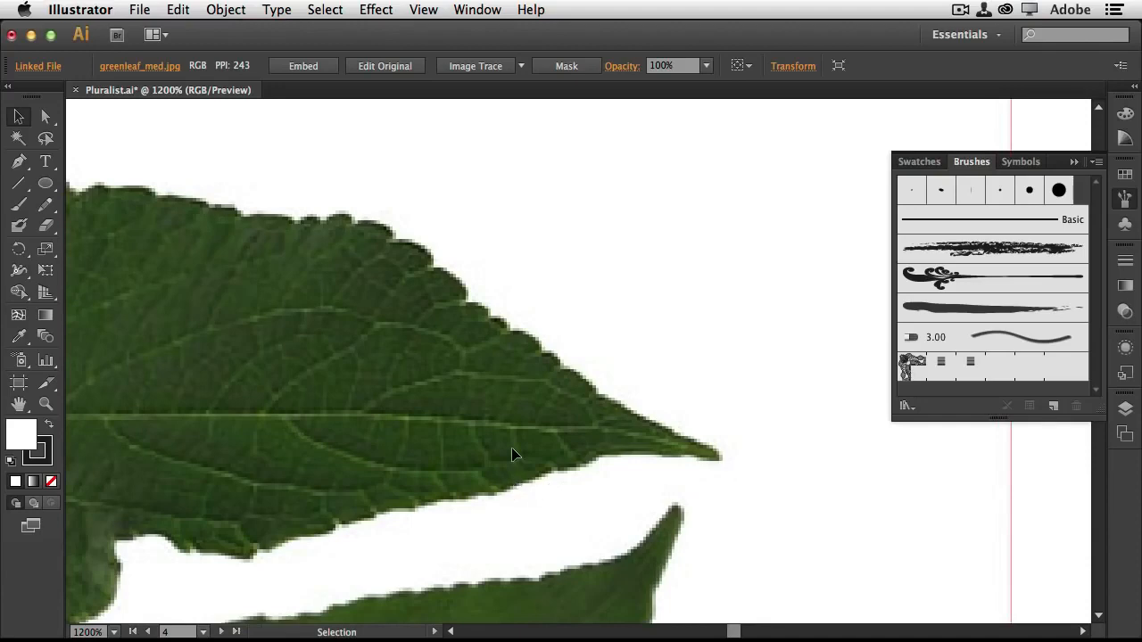
pyautogui.press('a')
pyautogui.press('super+minus')
pyautogui.press('super+minus')
pyautogui.press('super+minus')
pyautogui.press('super+minus')
pyautogui.press('super+minus')
pyautogui.press('super+minus')
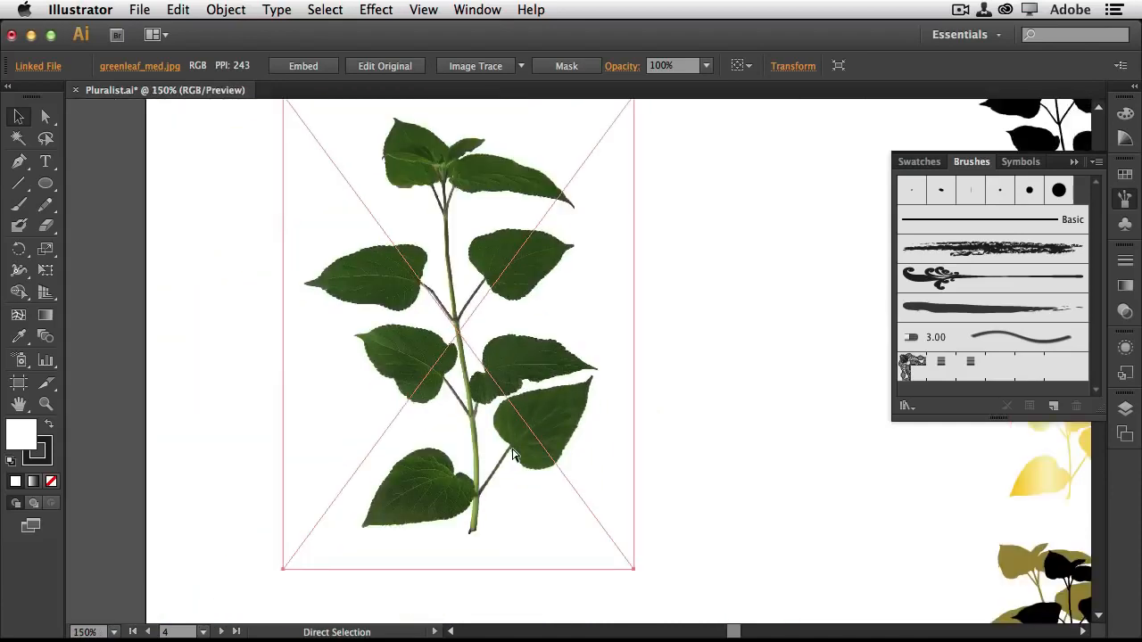
pyautogui.press('super+minus')
pyautogui.press('v')
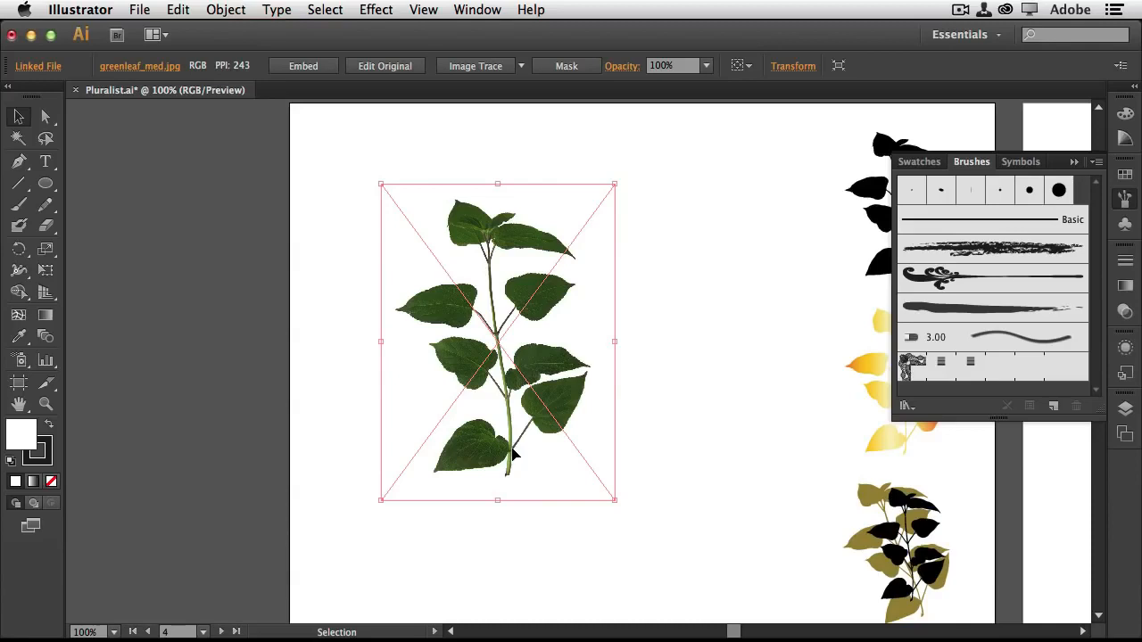
# Collapse the brush list, open Image Trace beside the photo, and trace the leaf photo with the Low Fidelity Photo preset.
pyautogui.click(1075, 161)
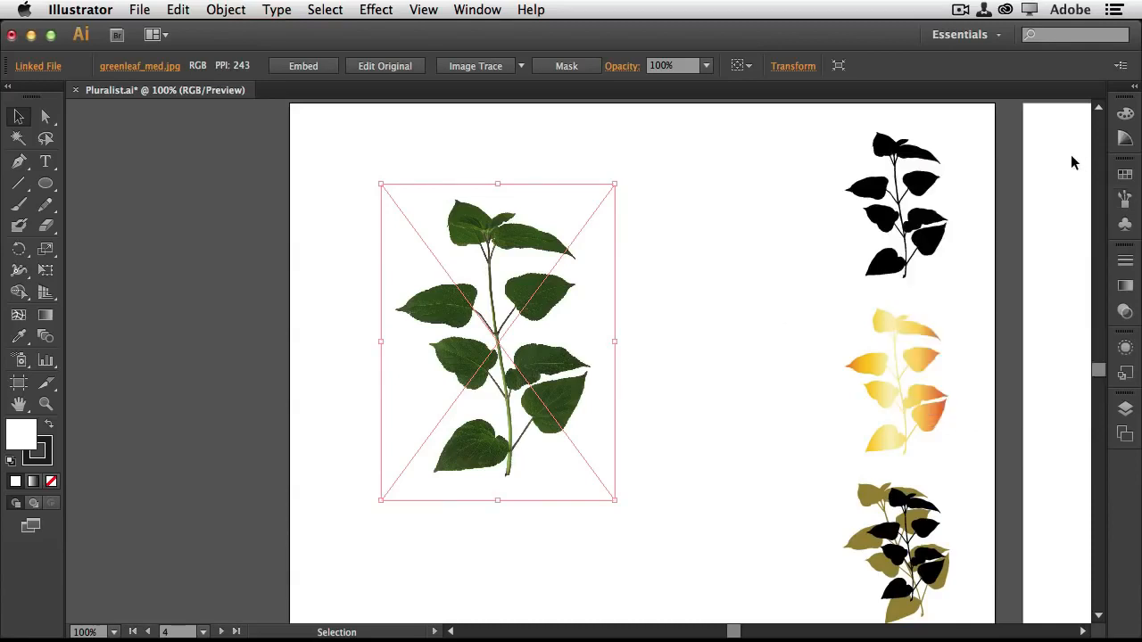
pyautogui.click(477, 11)
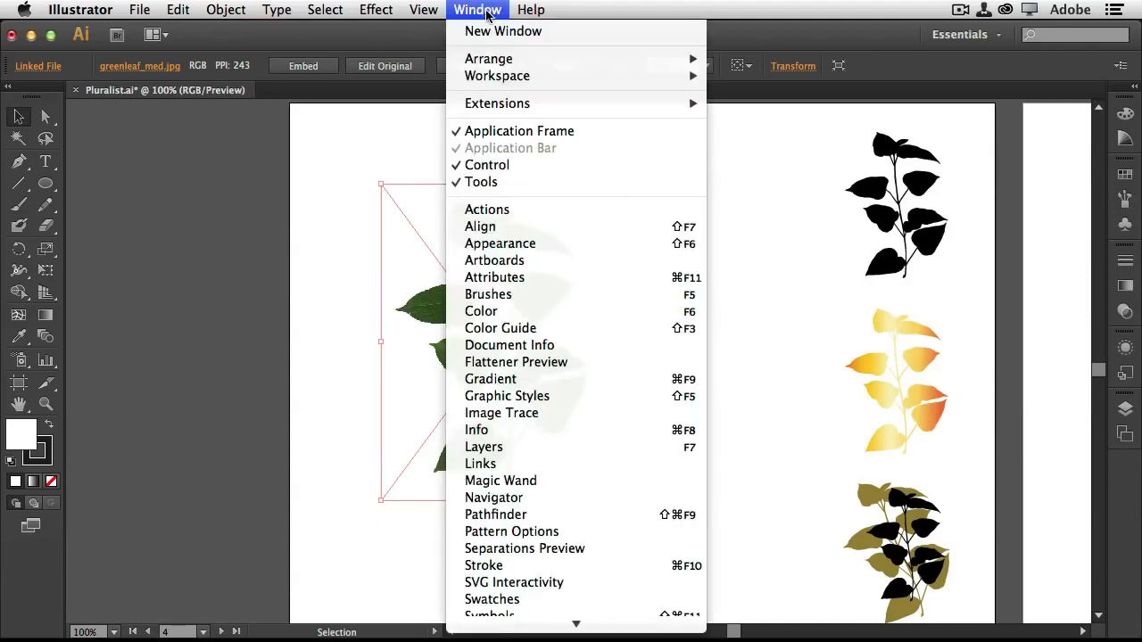
pyautogui.moveTo(569, 624)
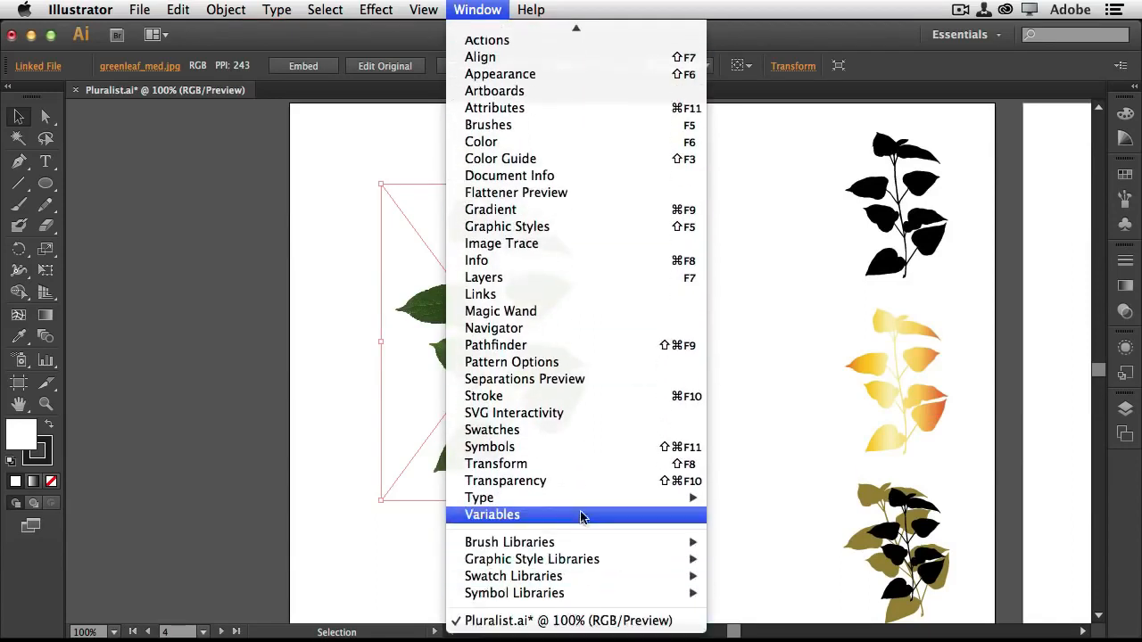
pyautogui.moveTo(587, 503)
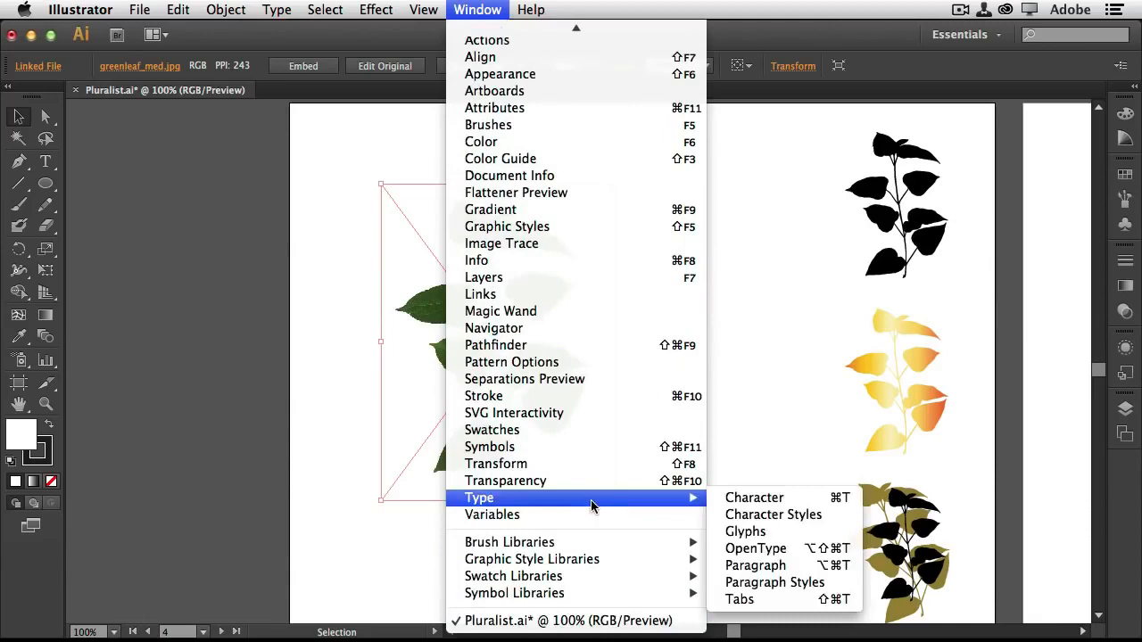
pyautogui.click(584, 242)
pyautogui.moveTo(792, 208); pyautogui.dragTo(973, 167)
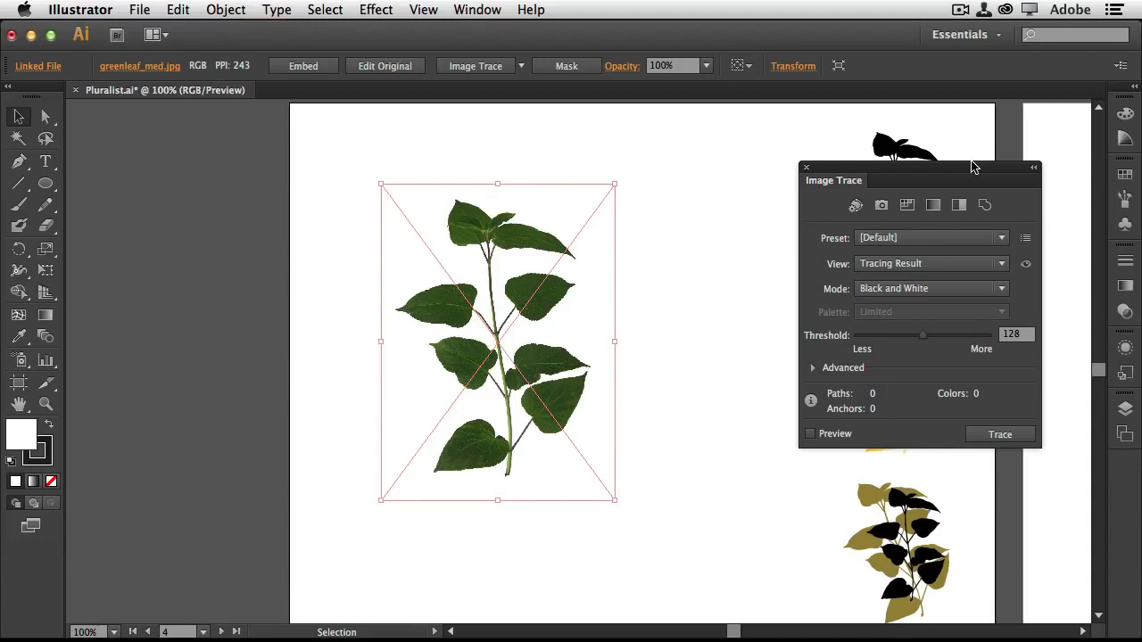
pyautogui.click(969, 238)
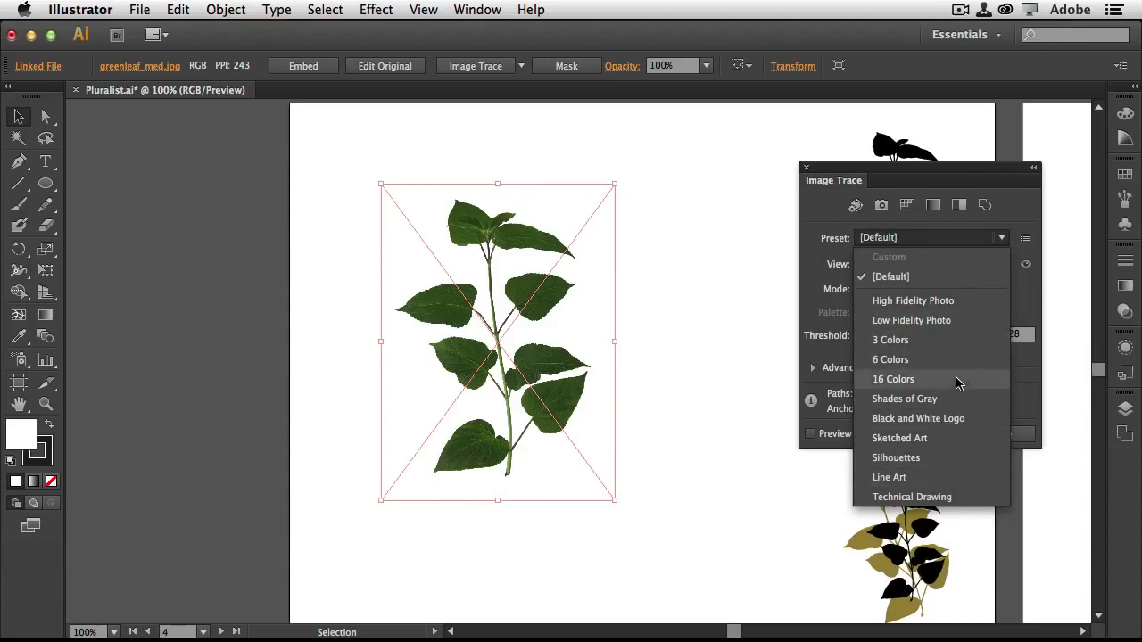
pyautogui.click(956, 321)
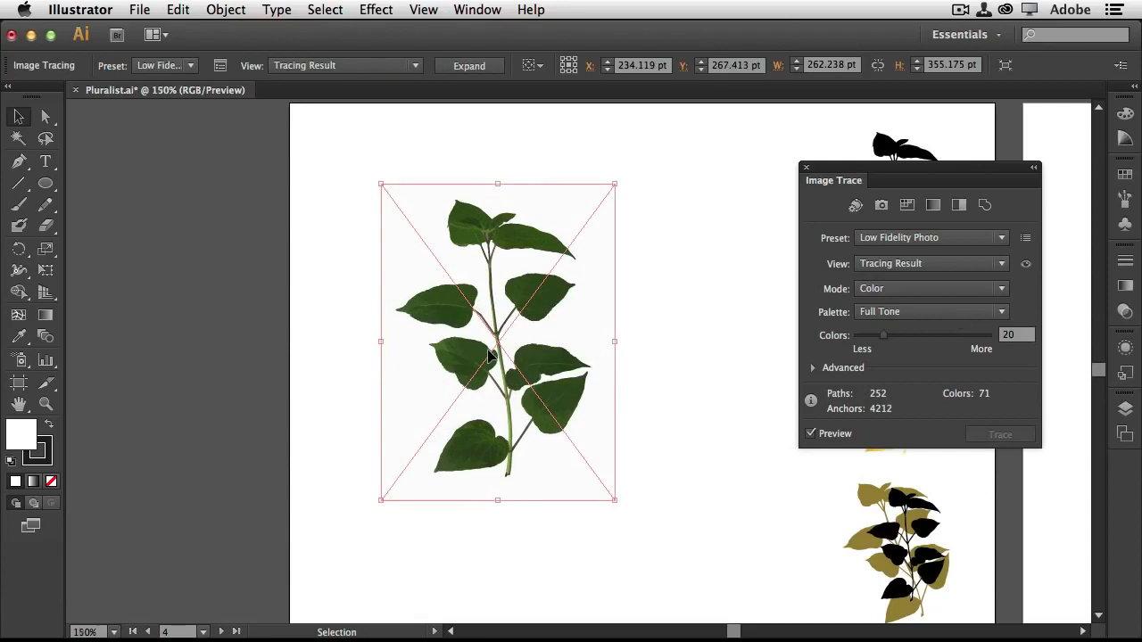
# Examine the smoothness of the traced leaf edges at 4800% magnification and above, and return to 100%.
pyautogui.press('super+equal')
pyautogui.press('super+equal')
pyautogui.press('super+equal')
pyautogui.press('super+equal')
pyautogui.press('super+equal')
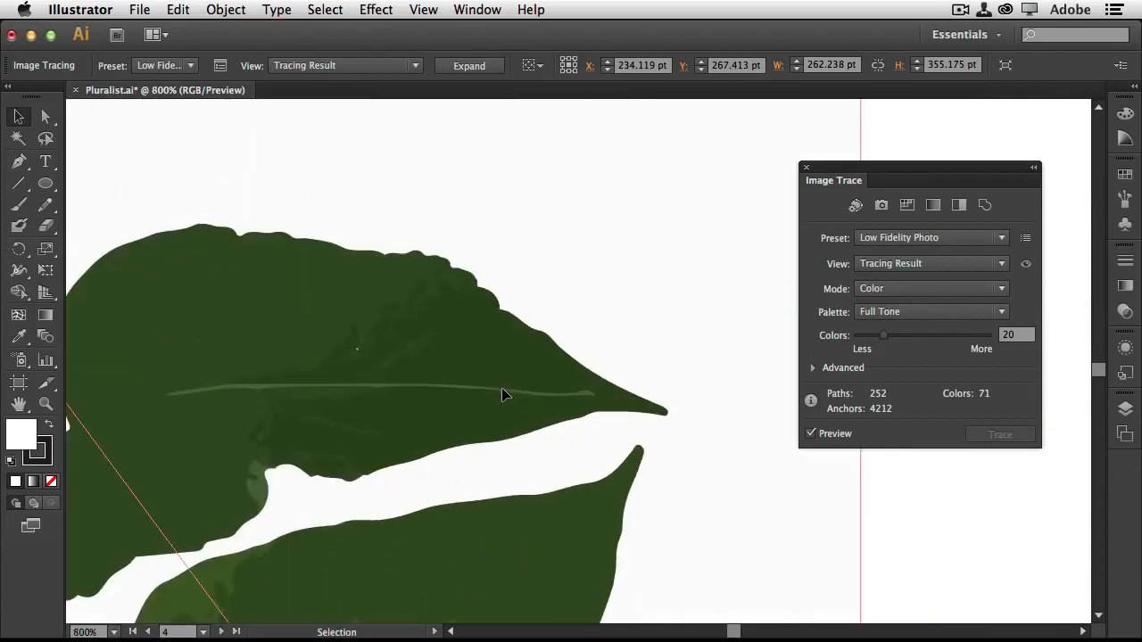
pyautogui.press('super+equal')
pyautogui.press('super+equal')
pyautogui.press('super+equal')
pyautogui.press('super+equal')
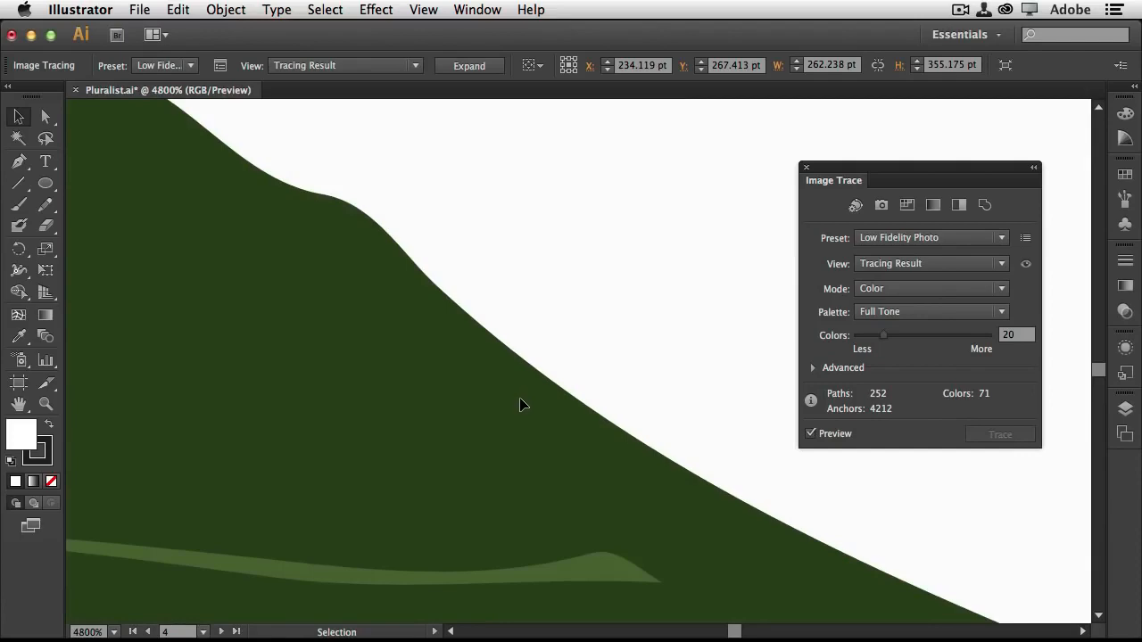
pyautogui.press('super+equal')
pyautogui.press('super+minus')
pyautogui.press('super+minus')
pyautogui.press('super+minus')
pyautogui.press('super+minus')
pyautogui.press('super+minus')
pyautogui.press('super+minus')
pyautogui.press('super+minus')
pyautogui.press('super+minus')
pyautogui.press('super+minus')
pyautogui.press('super+minus')
pyautogui.press('super+minus')
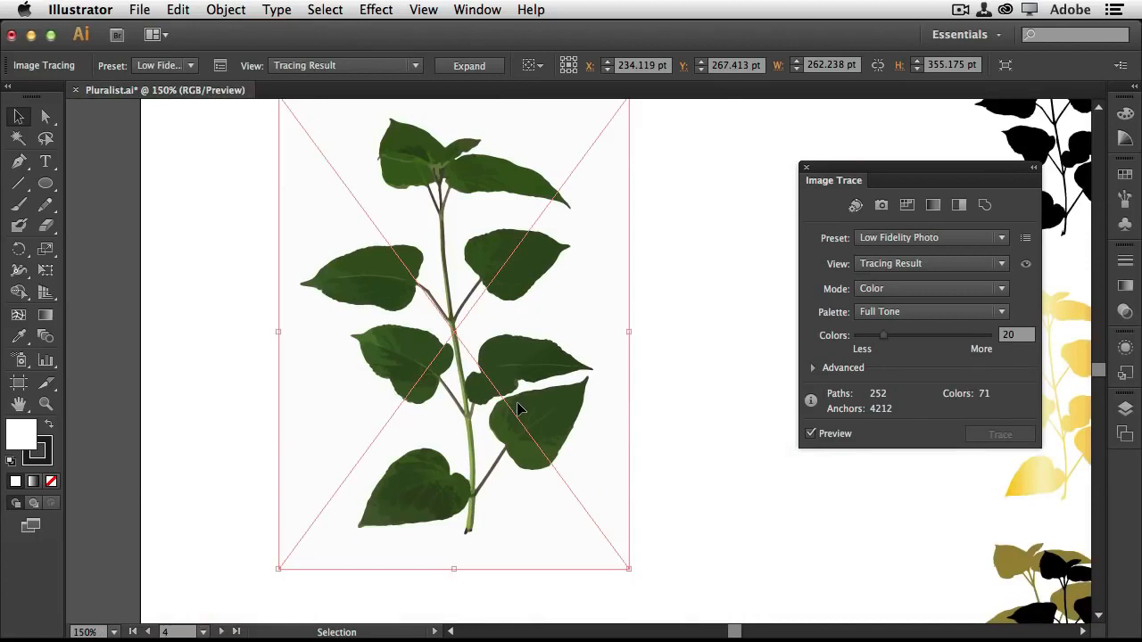
pyautogui.press('super+minus')
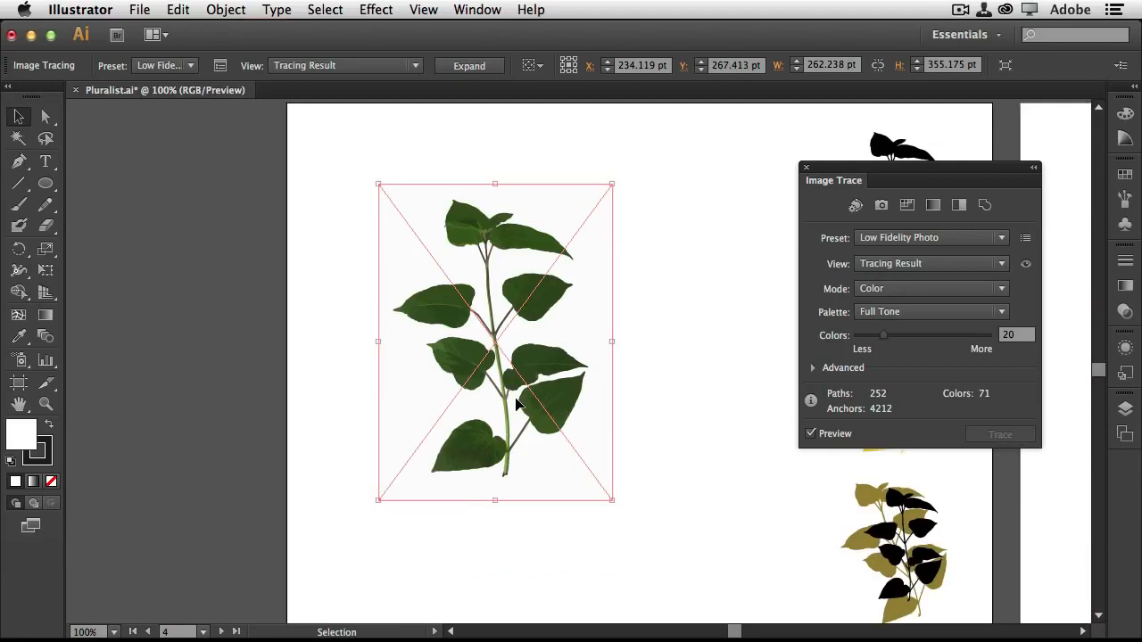
# Change the leaf's tracing preset to Shades of Gray and inspect the traced leaf edges at 800%.
pyautogui.click(955, 238)
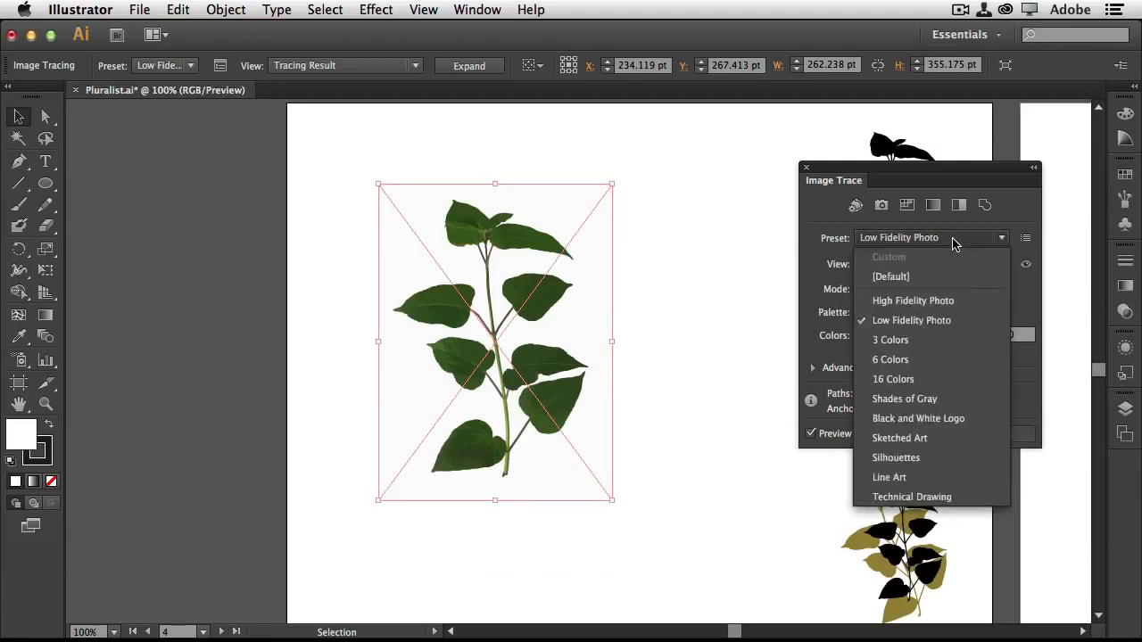
pyautogui.click(946, 399)
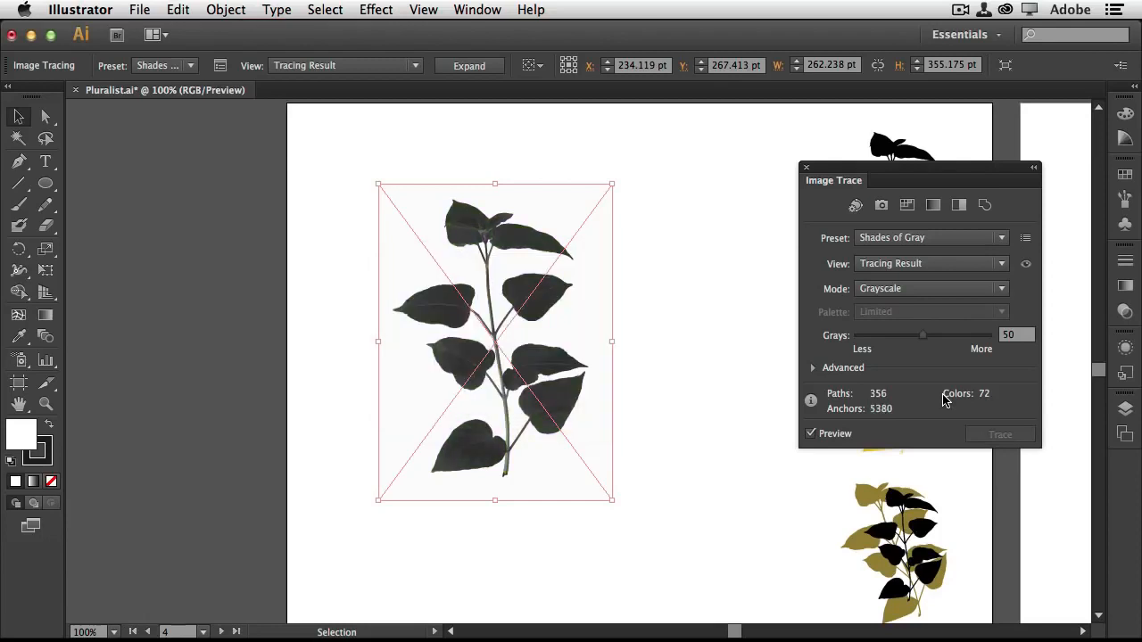
pyautogui.press('super+equal')
pyautogui.press('super+equal')
pyautogui.press('super+equal')
pyautogui.press('super+equal')
pyautogui.press('super+equal')
pyautogui.press('super+equal')
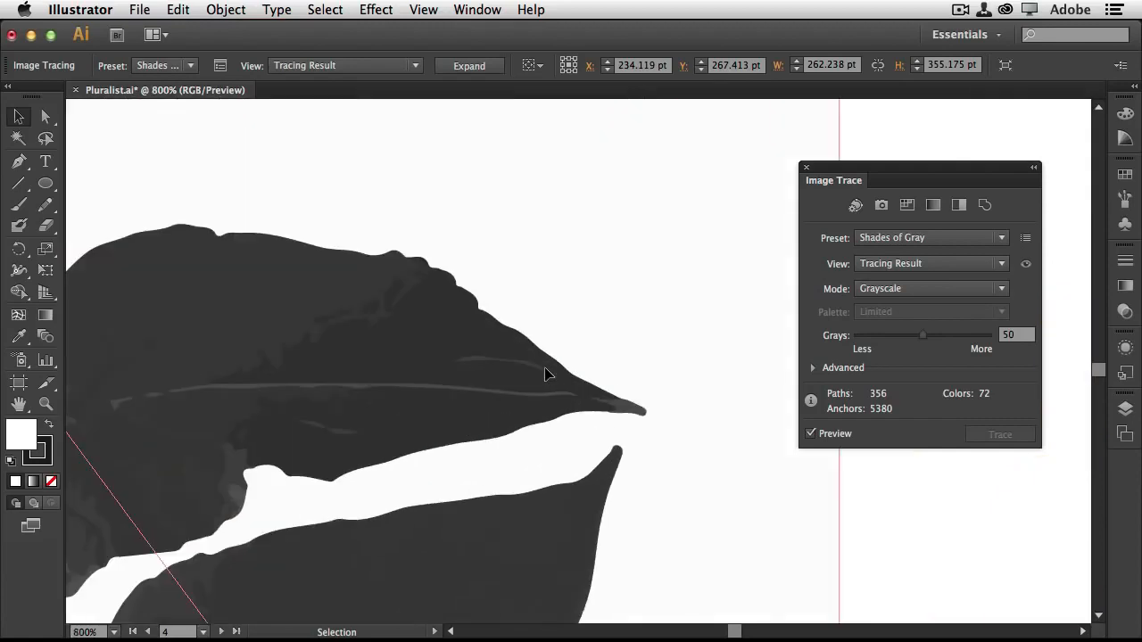
# Try the Line Art preset on the traced leaf photo.
pyautogui.press('super+minus')
pyautogui.press('super+minus')
pyautogui.press('super+minus')
pyautogui.press('super+minus')
pyautogui.press('super+minus')
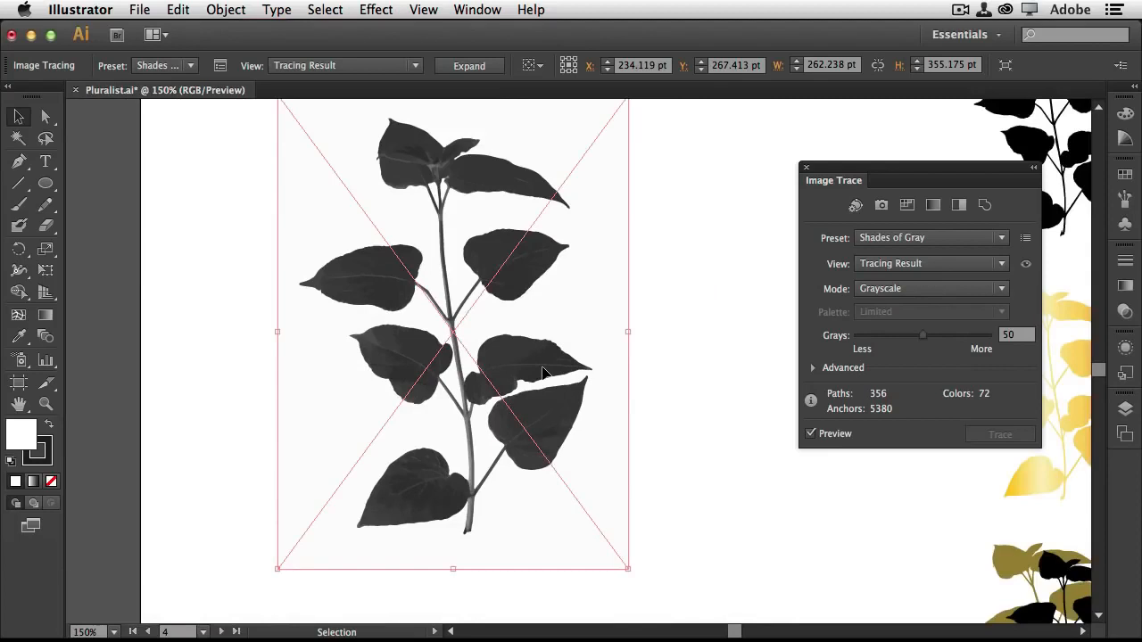
pyautogui.click(937, 293)
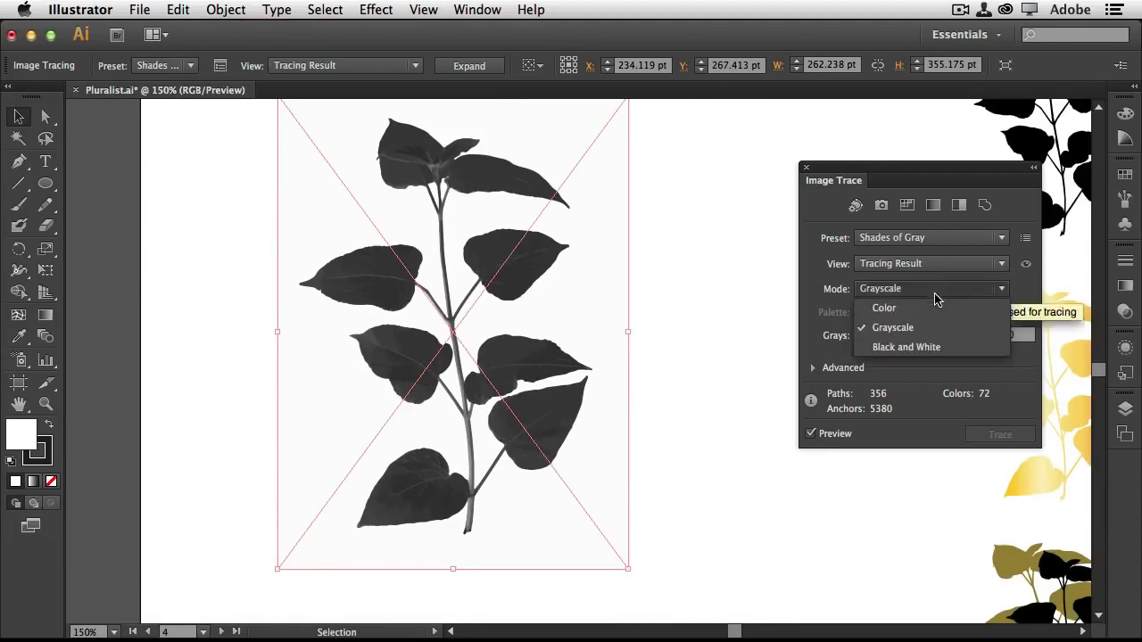
pyautogui.click(933, 240)
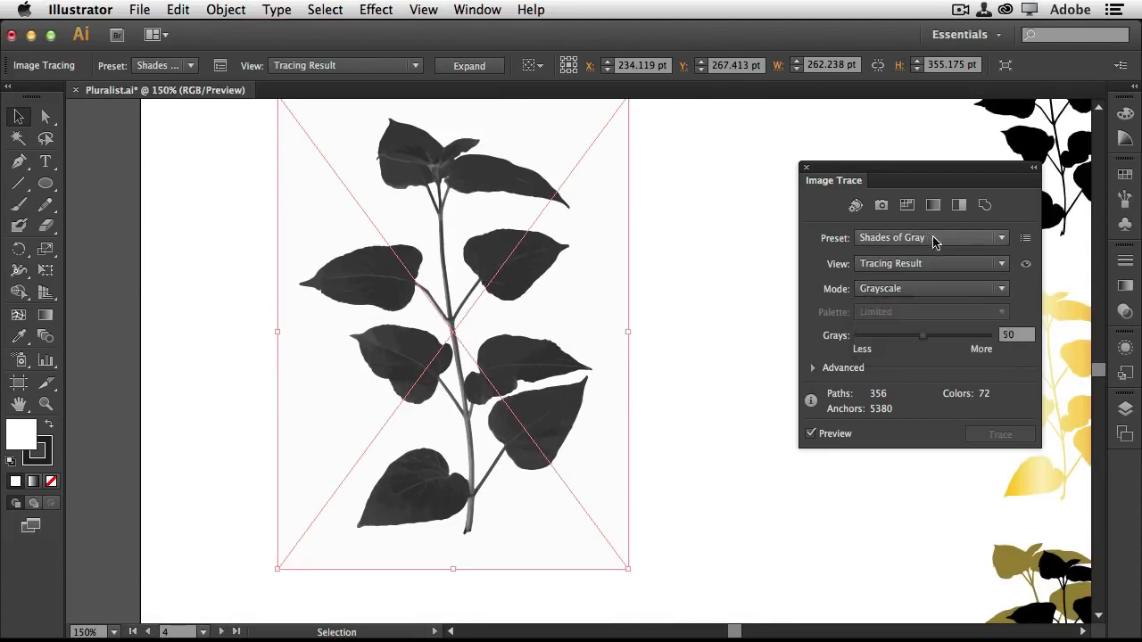
pyautogui.click(933, 239)
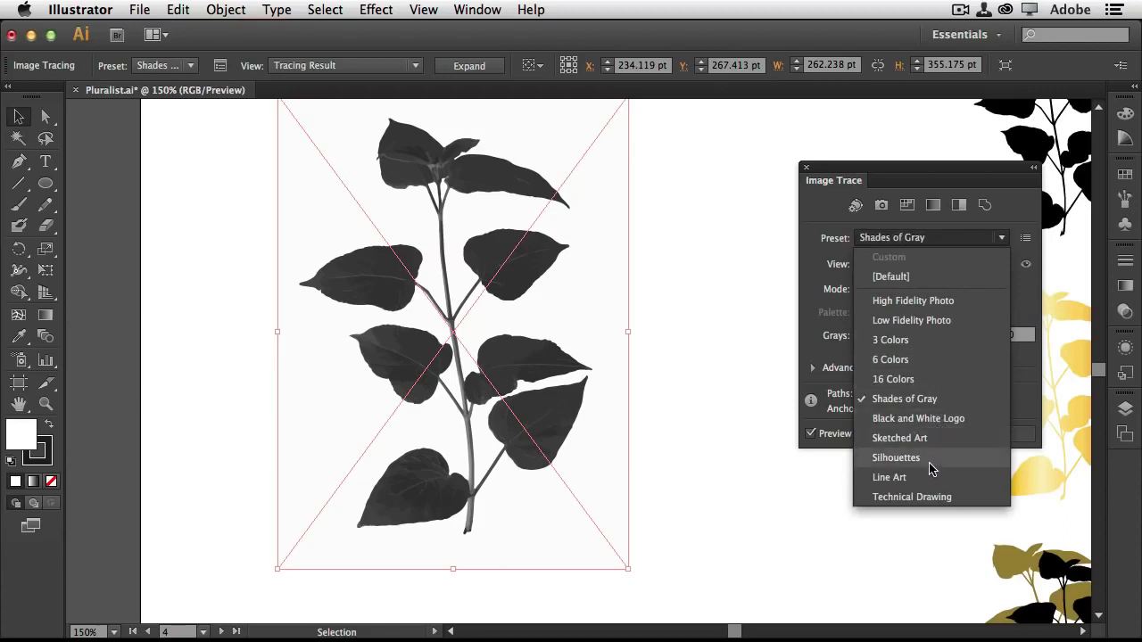
pyautogui.press('Escape')
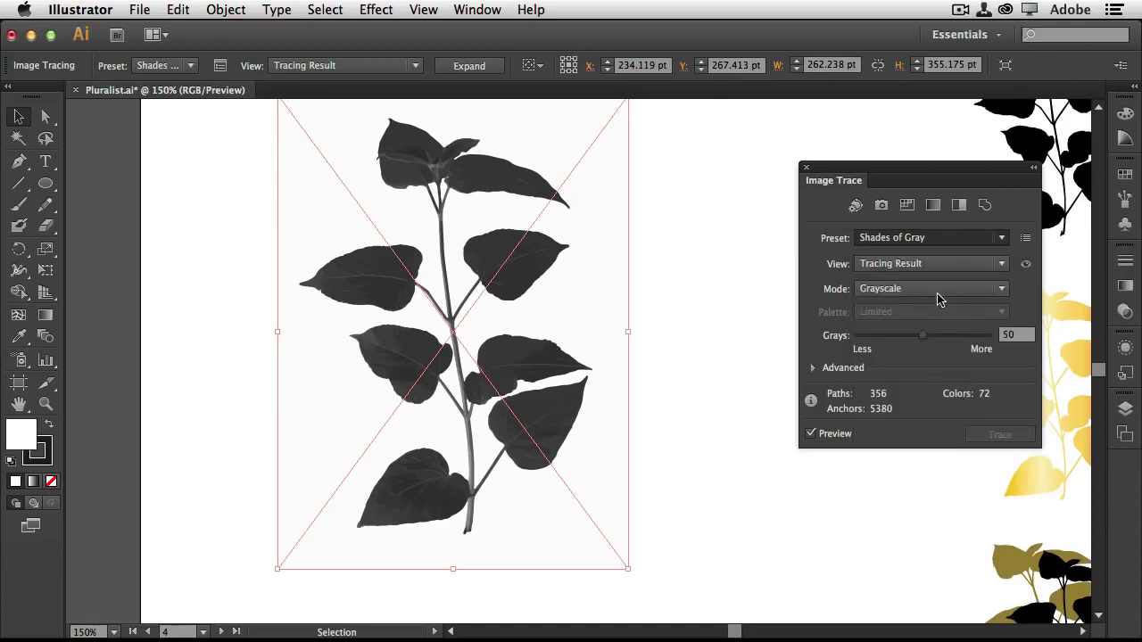
# Set the leaf's tracing preset to Silhouettes and expand the tracing into editable paths.
pyautogui.click(946, 237)
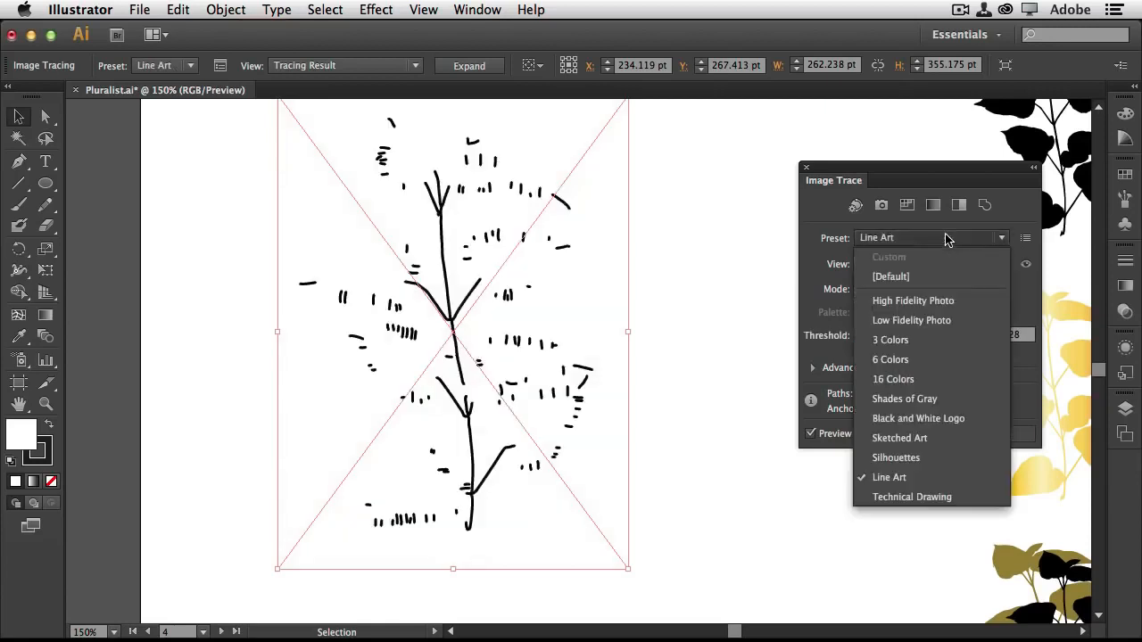
pyautogui.click(920, 460)
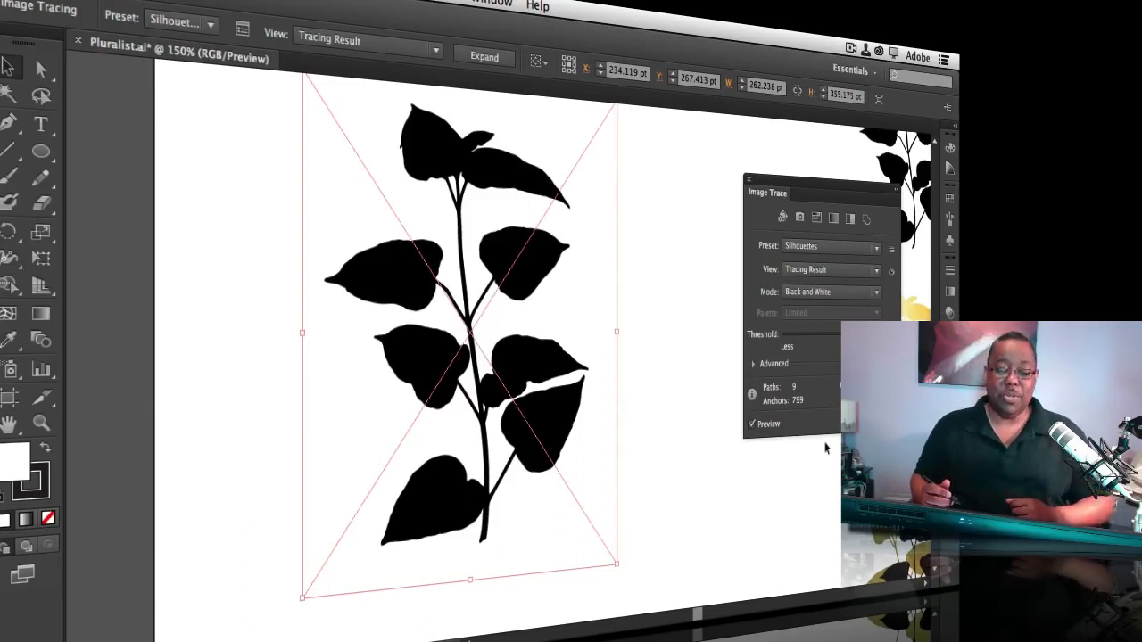
pyautogui.click(484, 56)
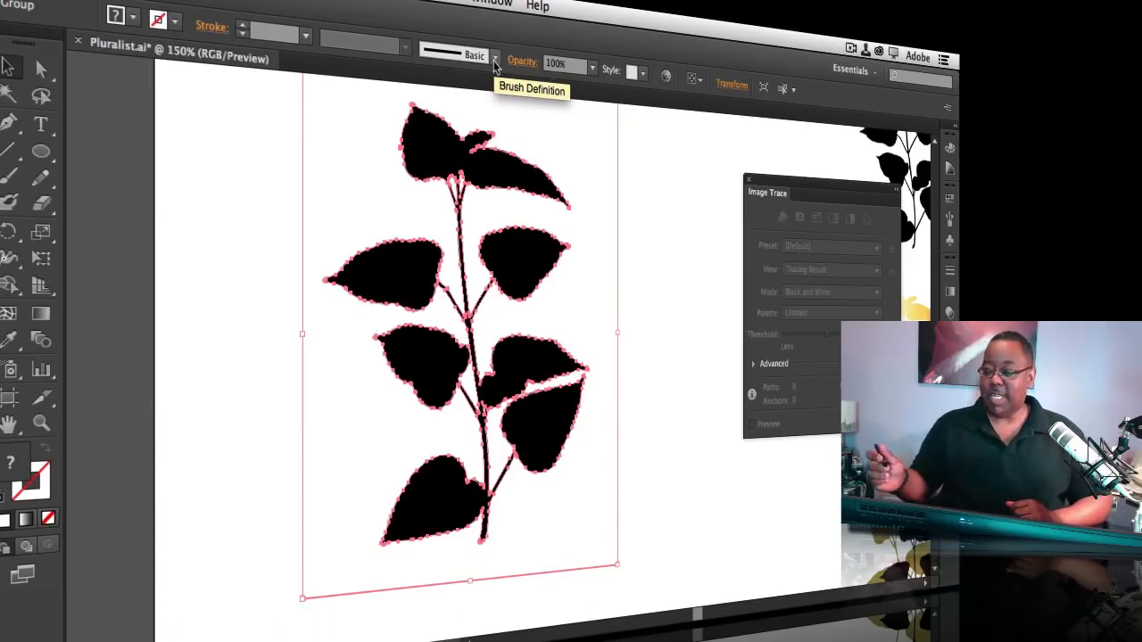
# Isolate the black plant shape inside the expanded group and fill it with the magenta swatch R=232 G=41 B=123.
pyautogui.click(948, 198)
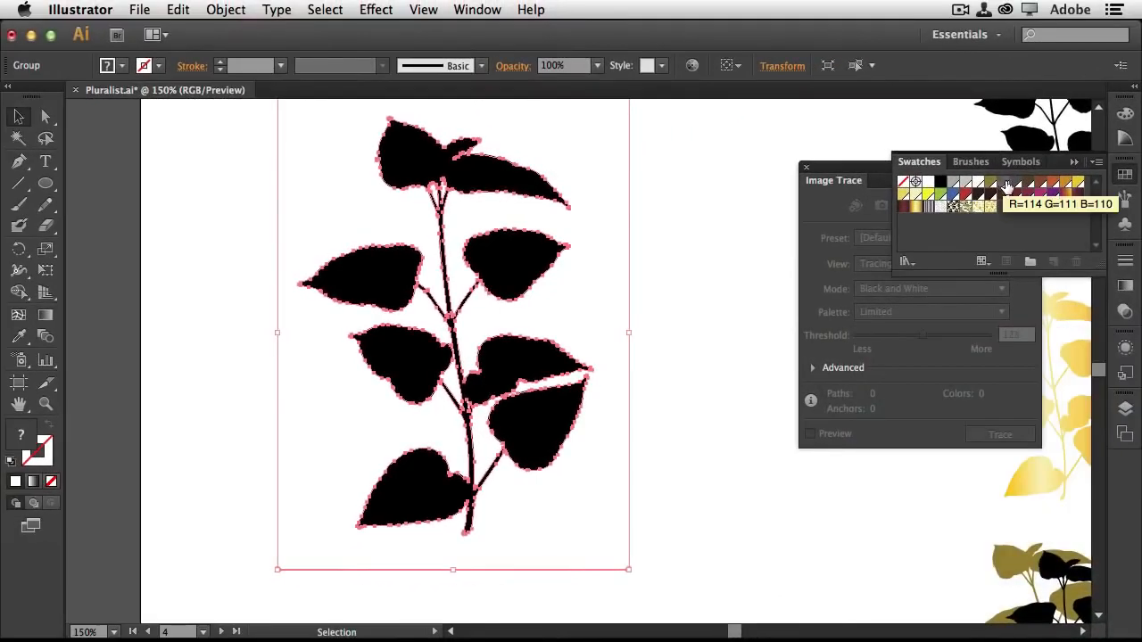
pyautogui.click(879, 200)
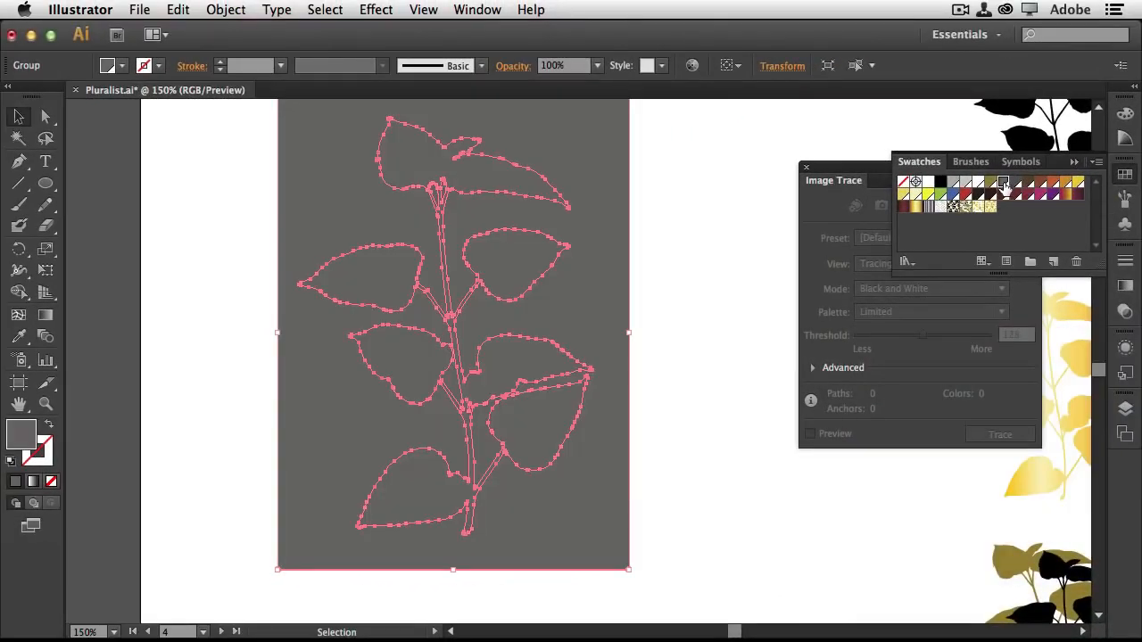
pyautogui.press('super+z')
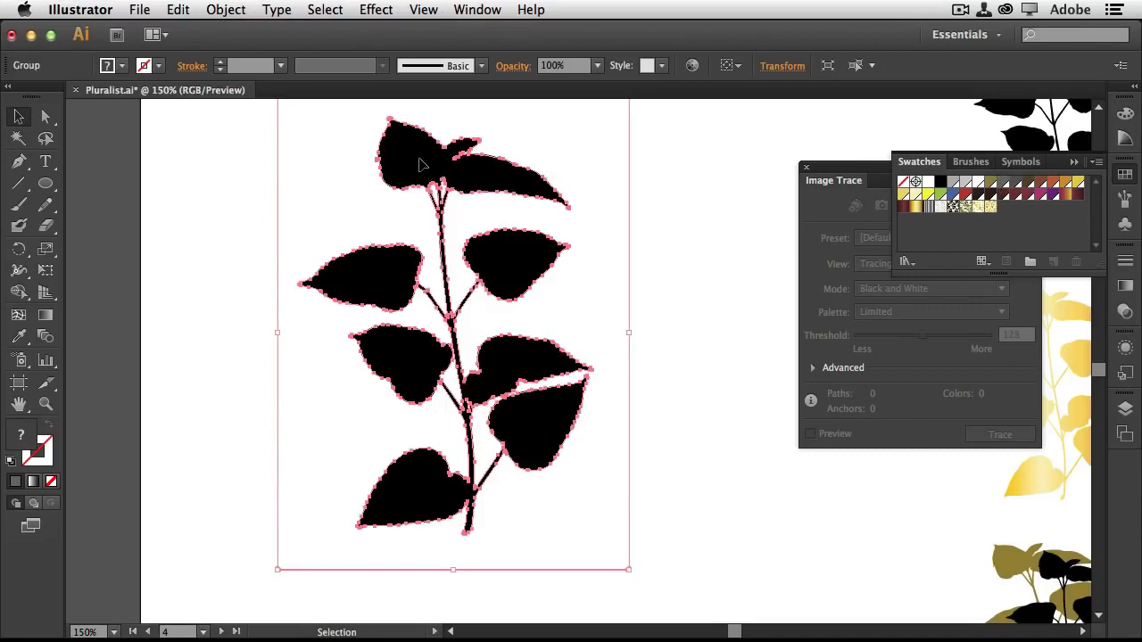
pyautogui.doubleClick(421, 160)
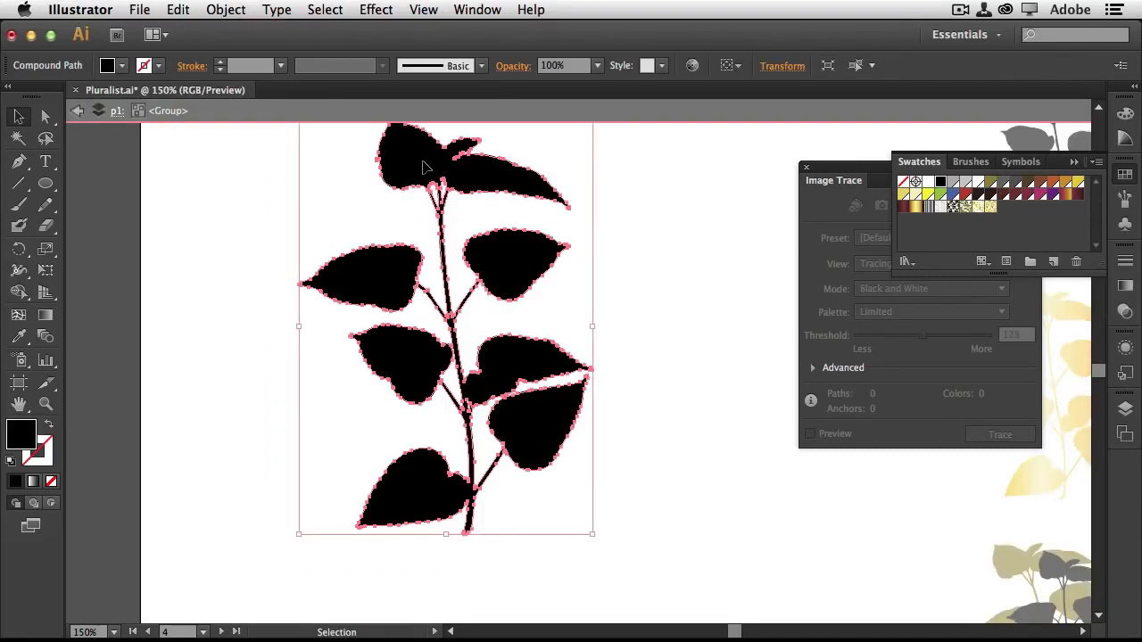
pyautogui.click(1016, 183)
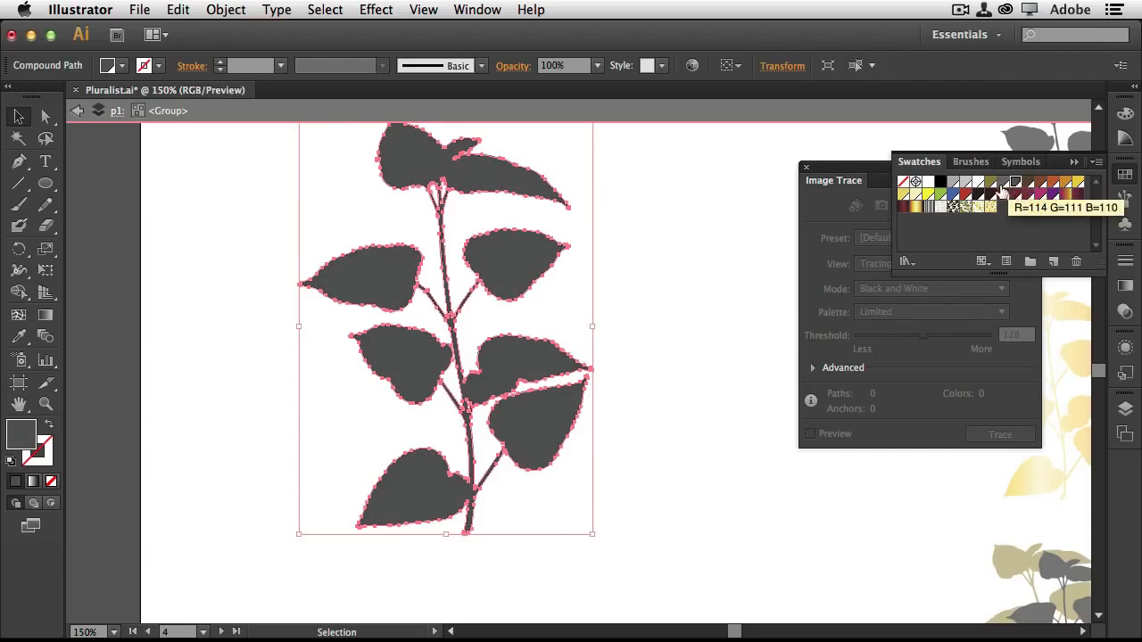
pyautogui.click(990, 182)
pyautogui.click(1003, 183)
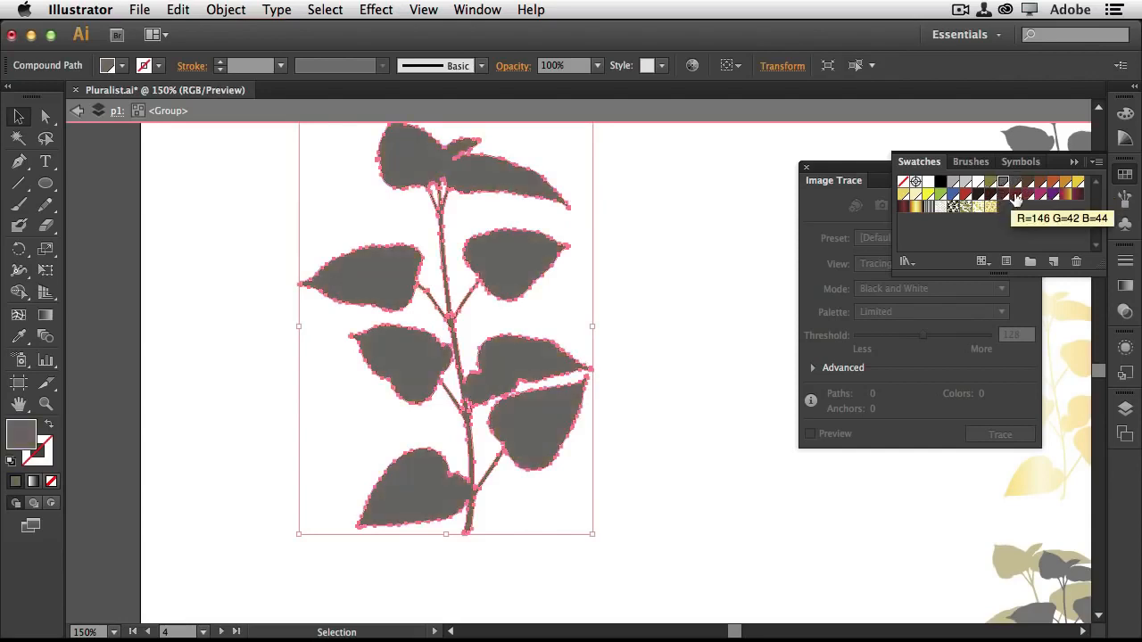
pyautogui.click(1024, 193)
pyautogui.click(1041, 194)
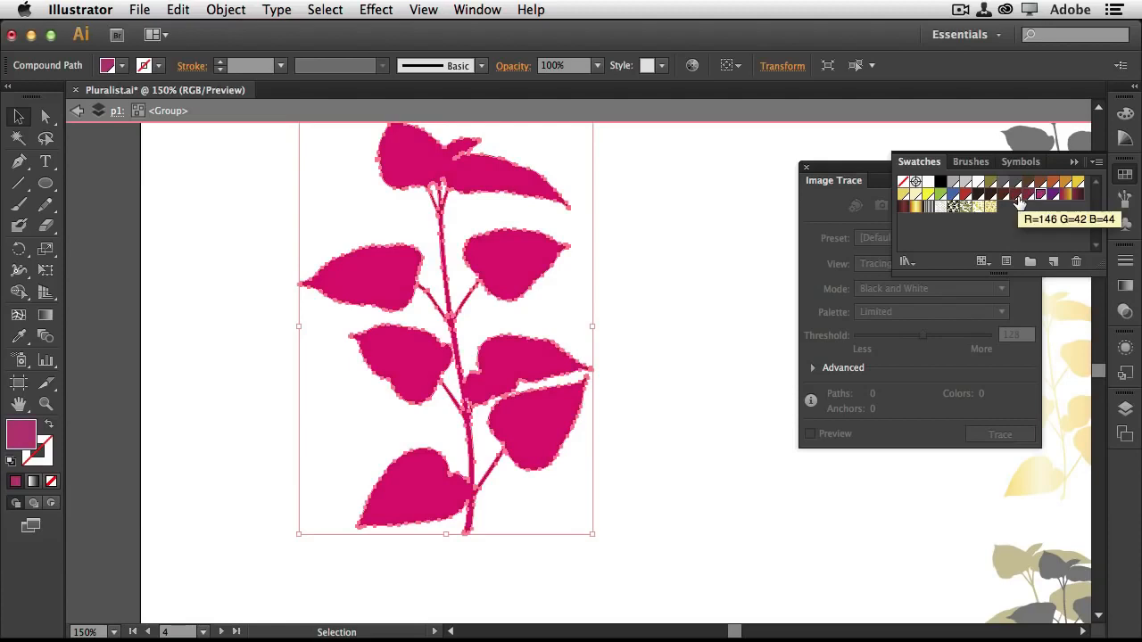
# Leave isolation mode and make a new pattern from the magenta plant group.
pyautogui.click(759, 514)
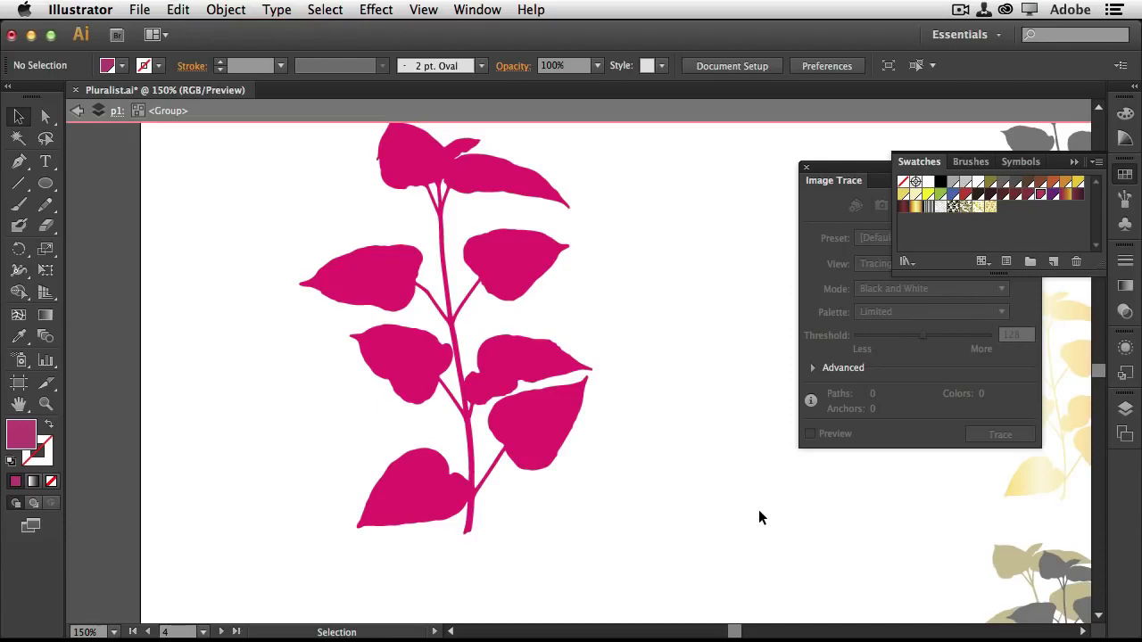
pyautogui.press('super')
pyautogui.press('super+minus')
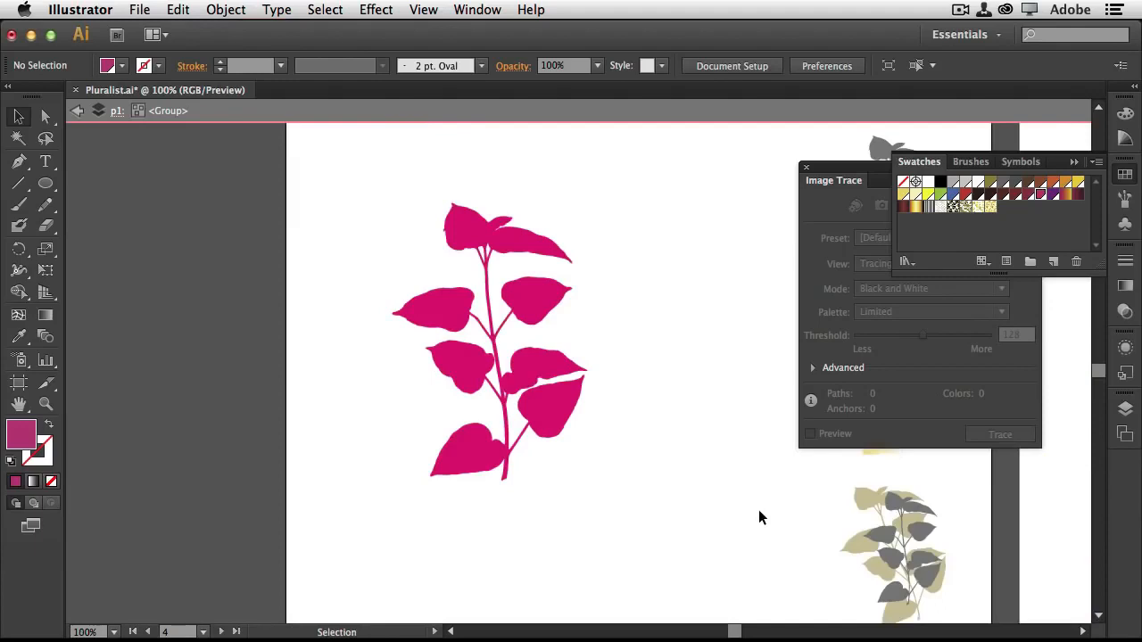
pyautogui.click(77, 109)
pyautogui.click(471, 224)
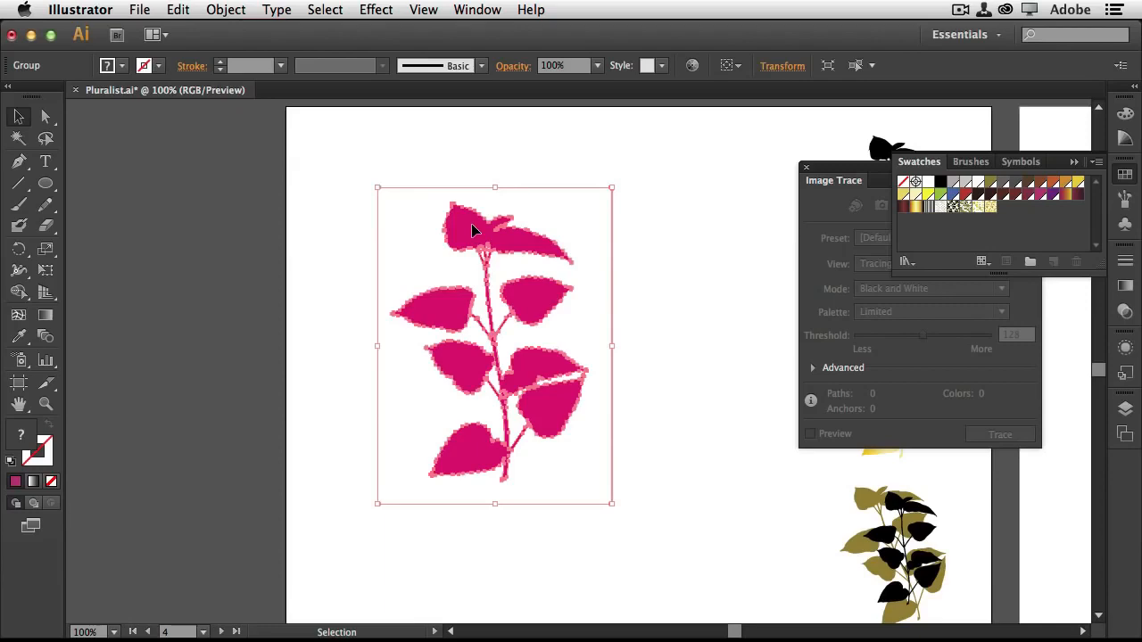
pyautogui.click(228, 13)
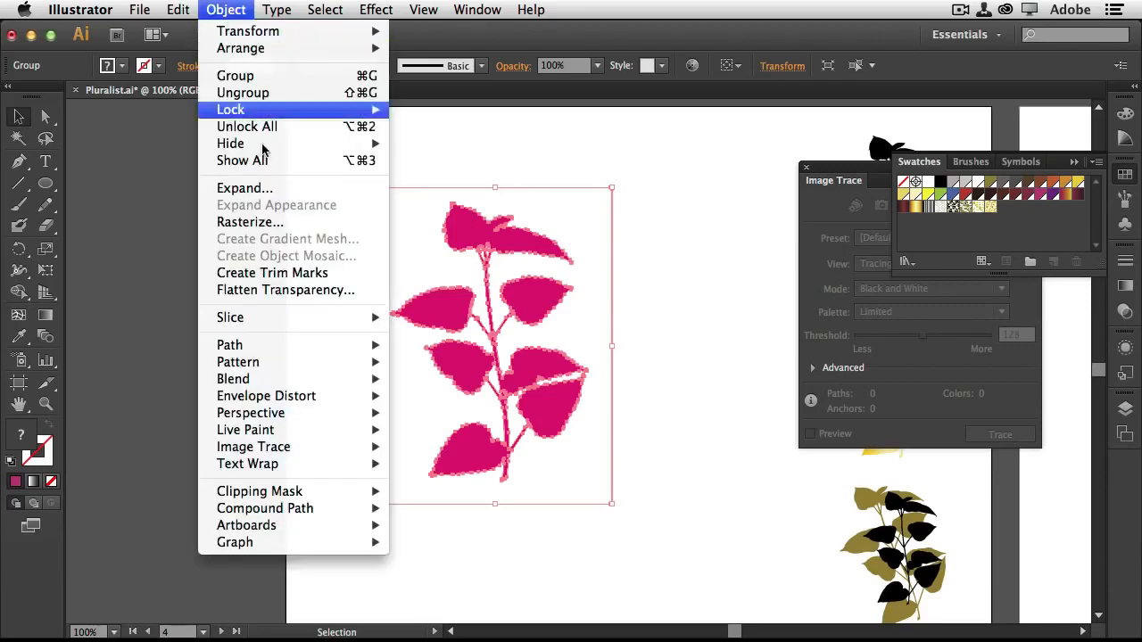
pyautogui.moveTo(313, 378)
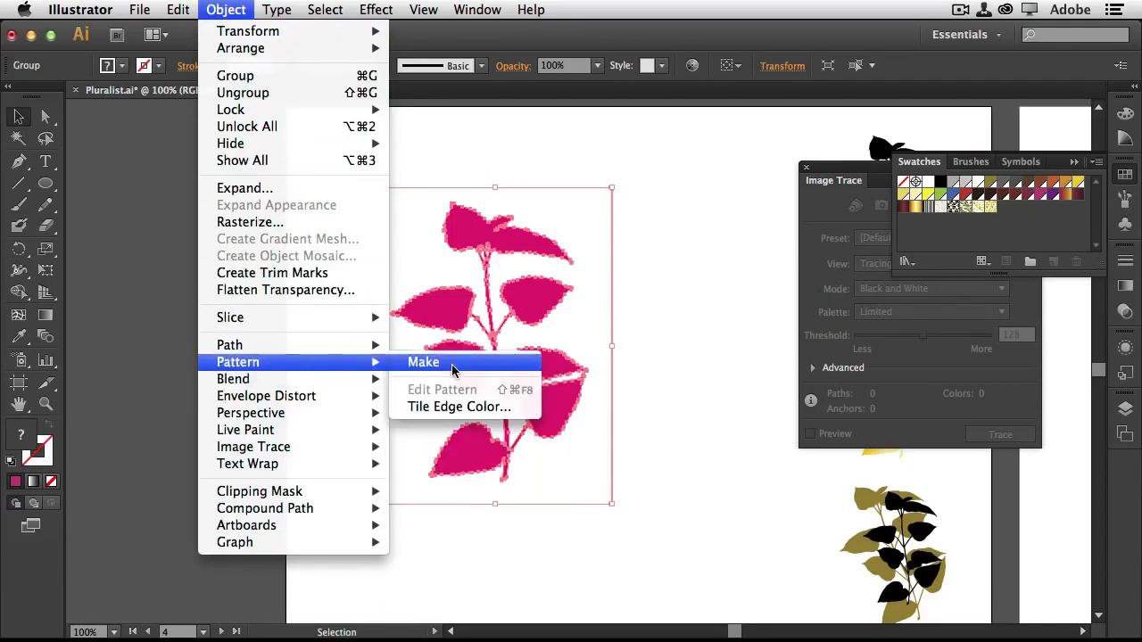
pyautogui.click(452, 364)
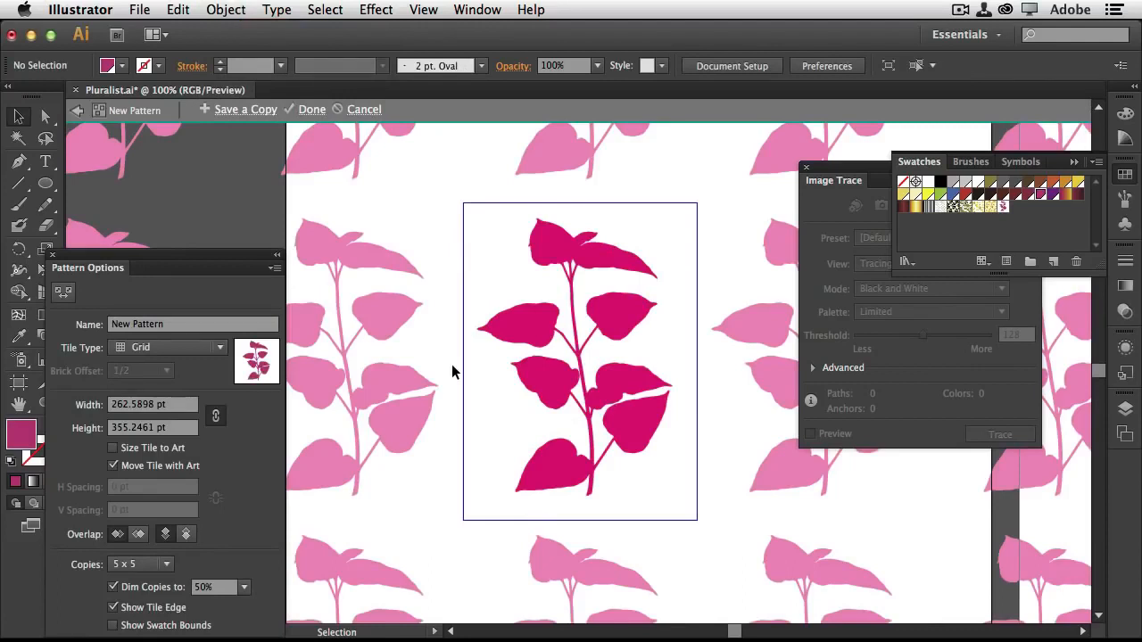
# Duplicate the plant slightly down and to the right in the pattern tile, and rotate the copy about 45 degrees counterclockwise.
pyautogui.click(639, 437)
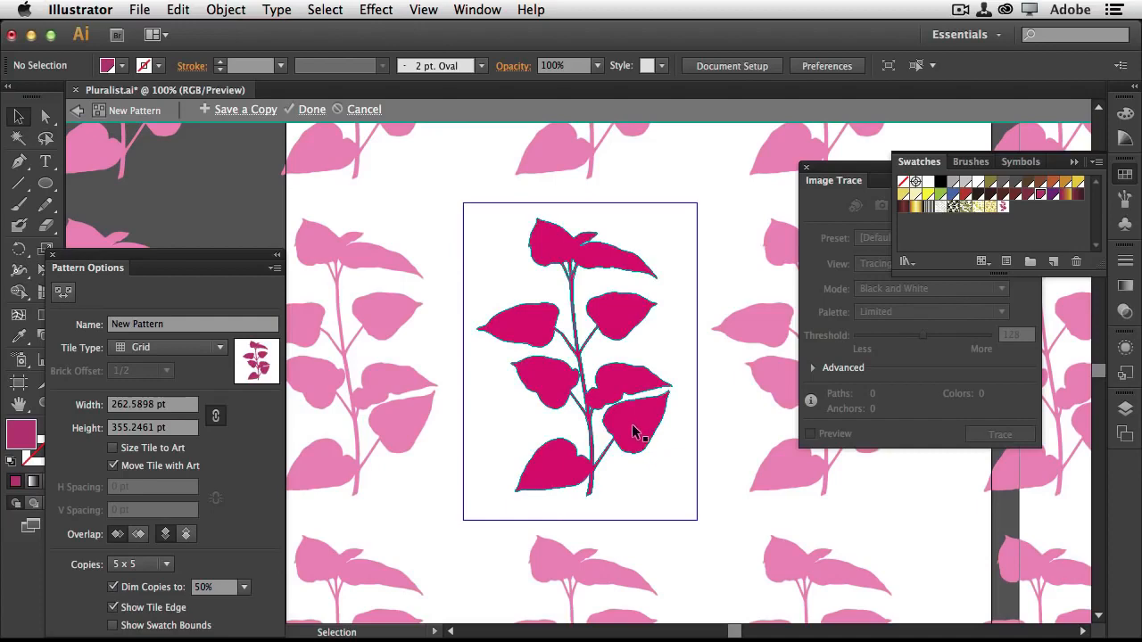
pyautogui.moveTo(632, 432); pyautogui.dragTo(675, 467)
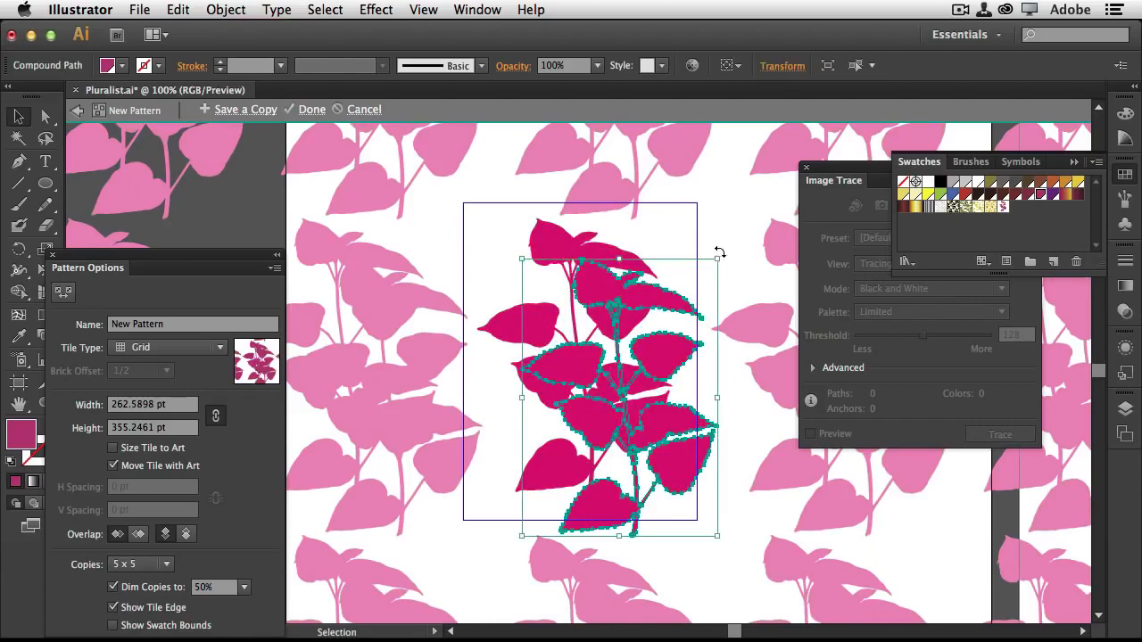
pyautogui.moveTo(716, 251); pyautogui.dragTo(566, 284)
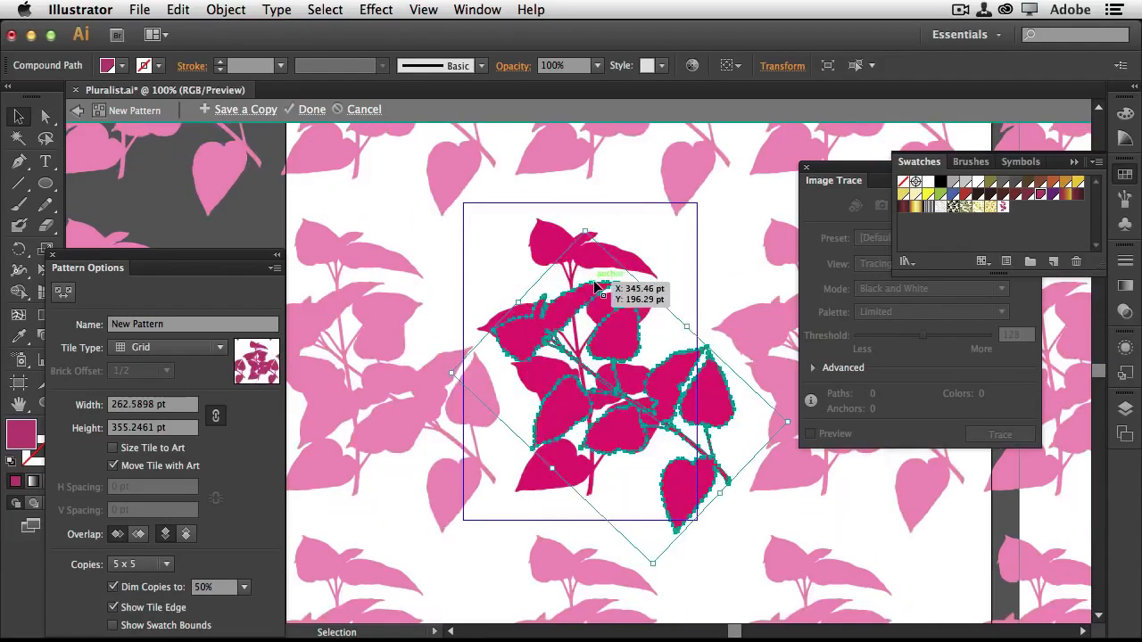
# Fill the rotated plant copy with orange, and move it to the tile's lower left at a smaller size.
pyautogui.click(1062, 183)
pyautogui.moveTo(721, 400); pyautogui.dragTo(653, 434)
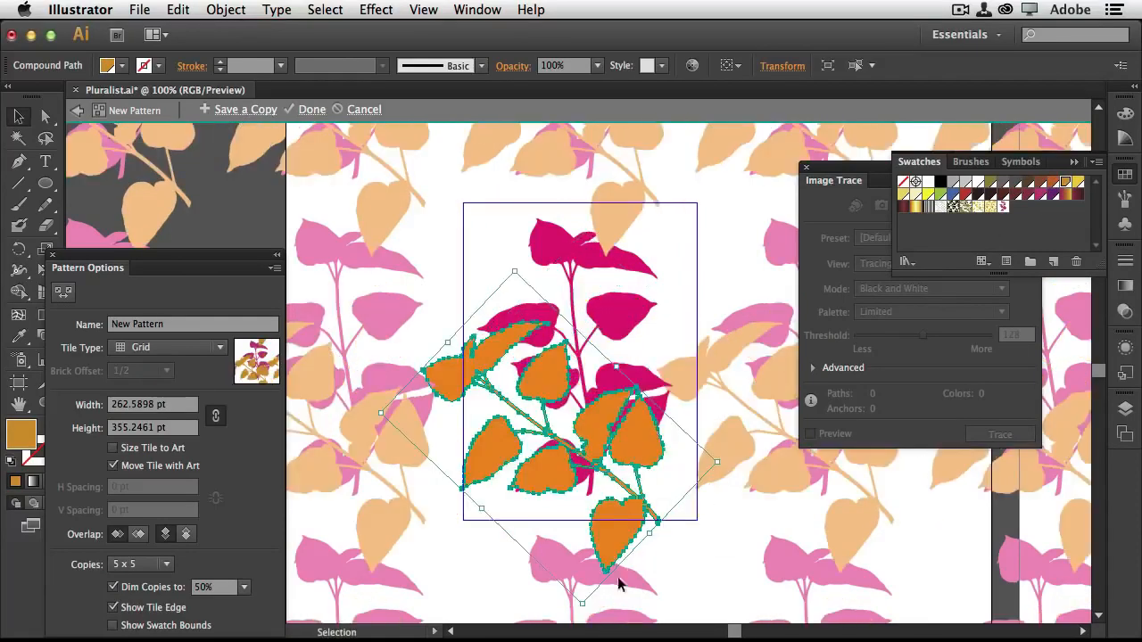
pyautogui.moveTo(585, 606); pyautogui.dragTo(568, 504)
# Copy the orange plant to the tile's upper right, rotated about 90 degrees clockwise, with fill R=174 G=39 B=75 and 30% opacity.
pyautogui.moveTo(609, 420); pyautogui.dragTo(698, 295)
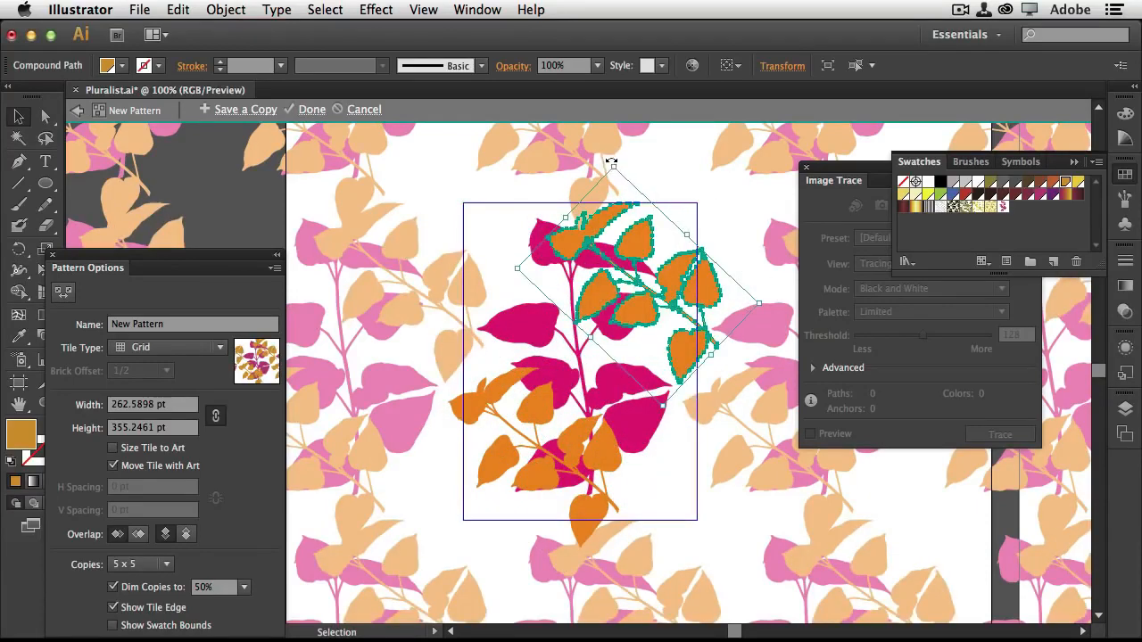
pyautogui.moveTo(610, 157); pyautogui.dragTo(735, 260)
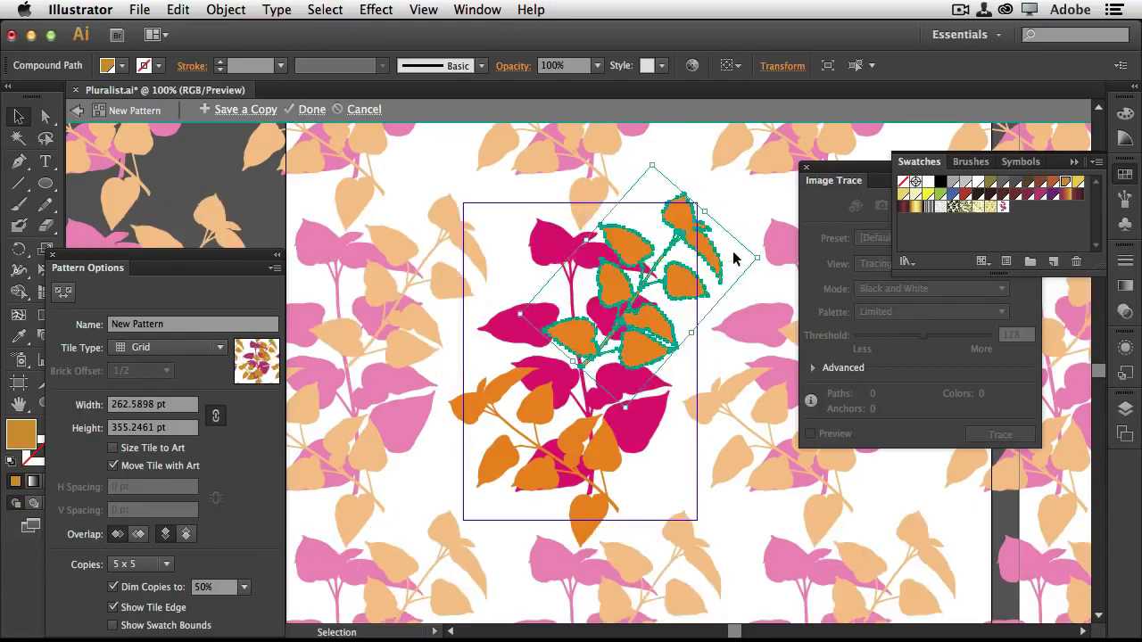
pyautogui.click(1028, 196)
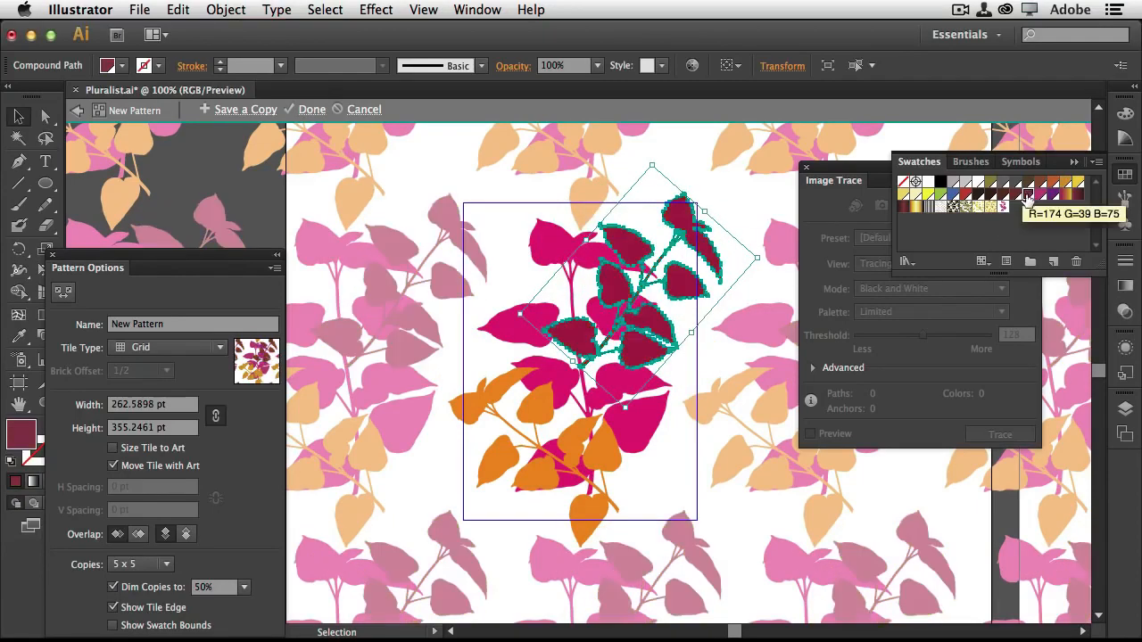
pyautogui.click(597, 65)
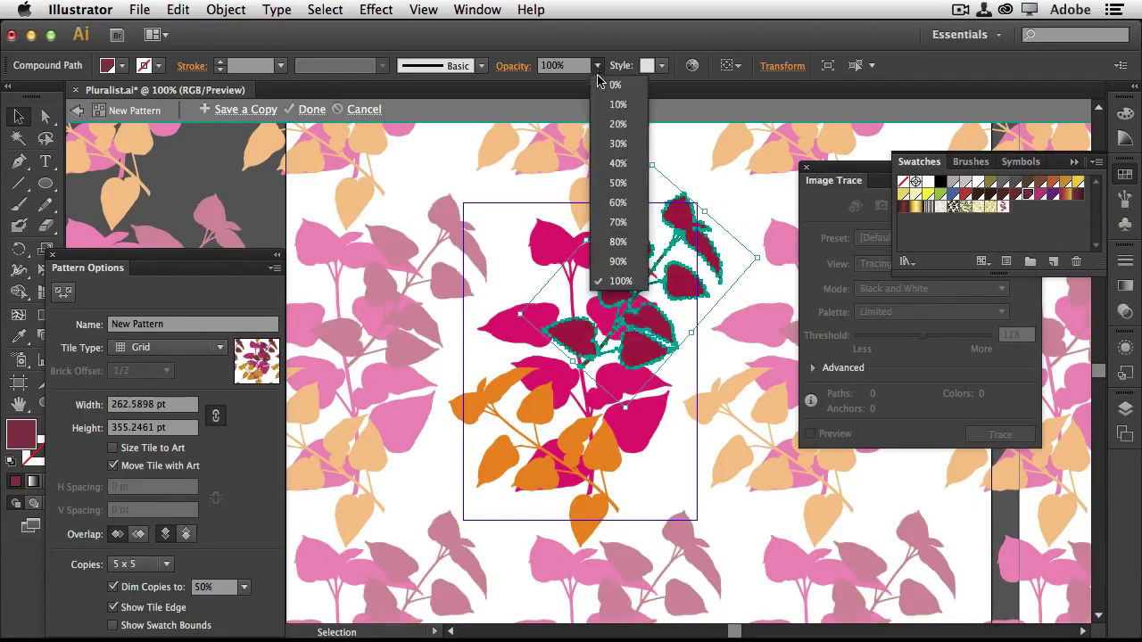
pyautogui.click(622, 147)
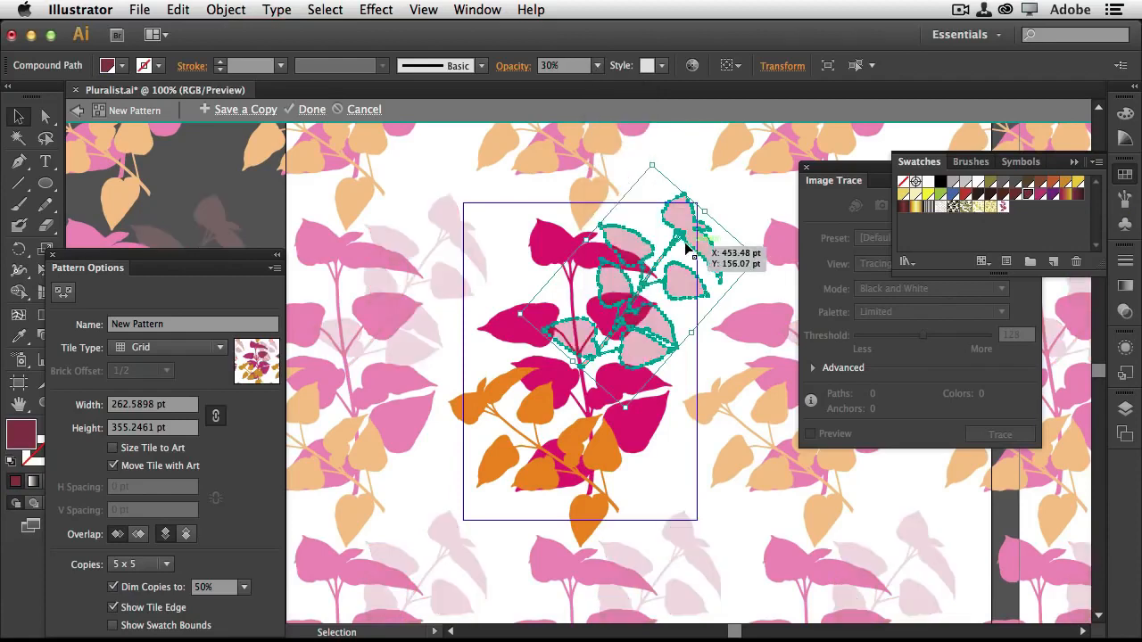
# Move the translucent plant to the tile's upper left, and duplicate it back at the upper right.
pyautogui.moveTo(680, 220); pyautogui.dragTo(472, 244)
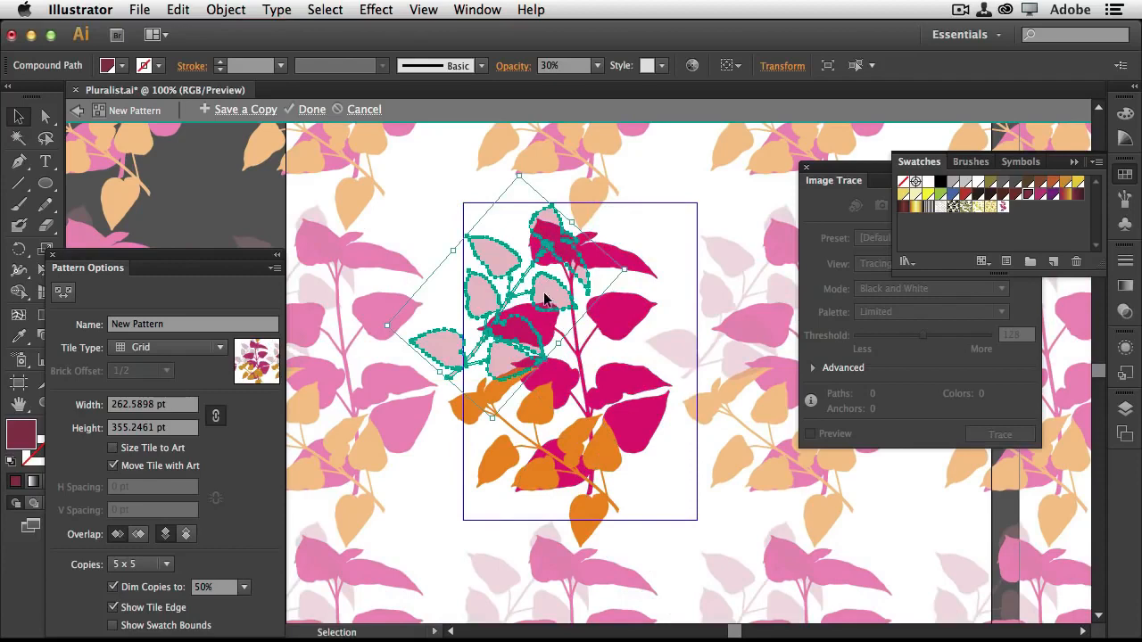
pyautogui.moveTo(546, 300); pyautogui.dragTo(685, 314)
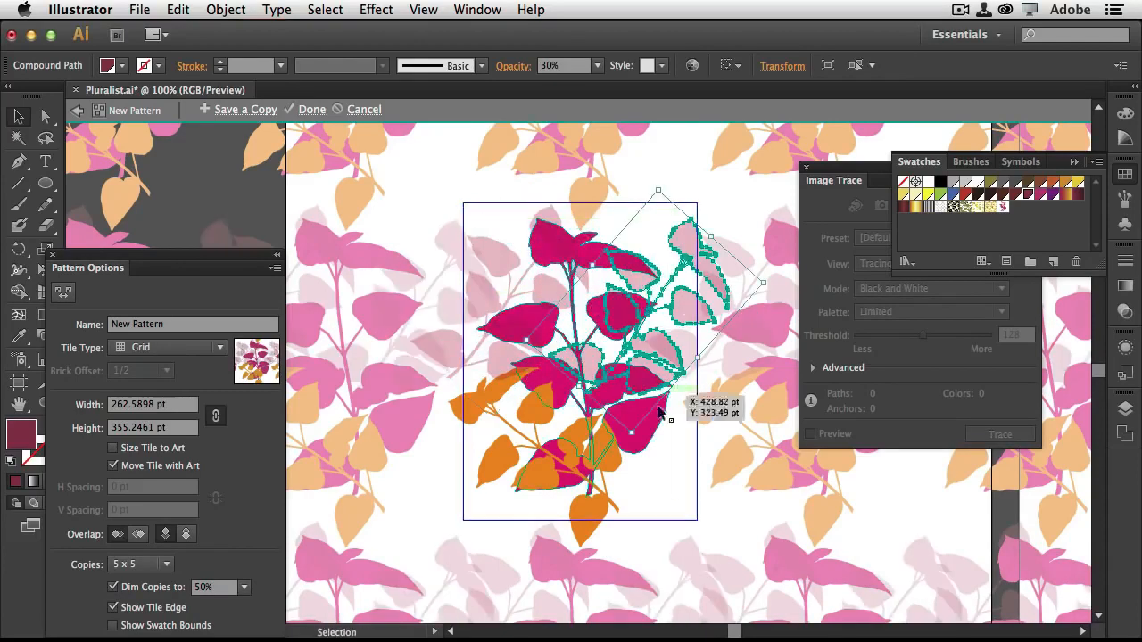
# Shrink the translucent plant copy at the tile's upper right and fill it with orange, then collapse the swatches.
pyautogui.moveTo(634, 435); pyautogui.dragTo(635, 361)
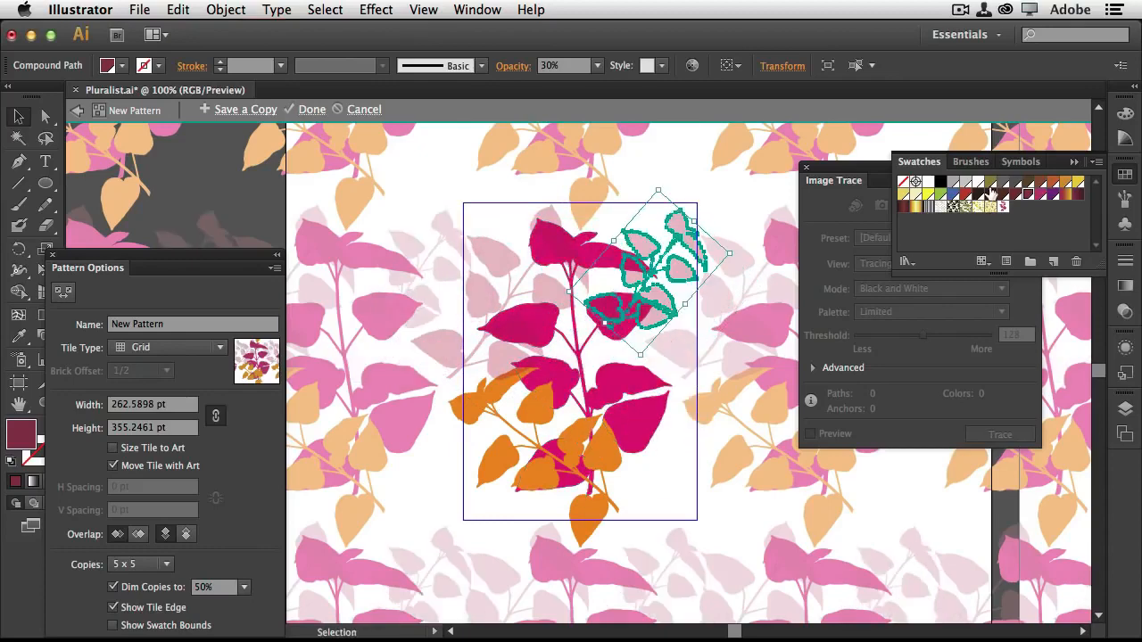
pyautogui.click(1064, 183)
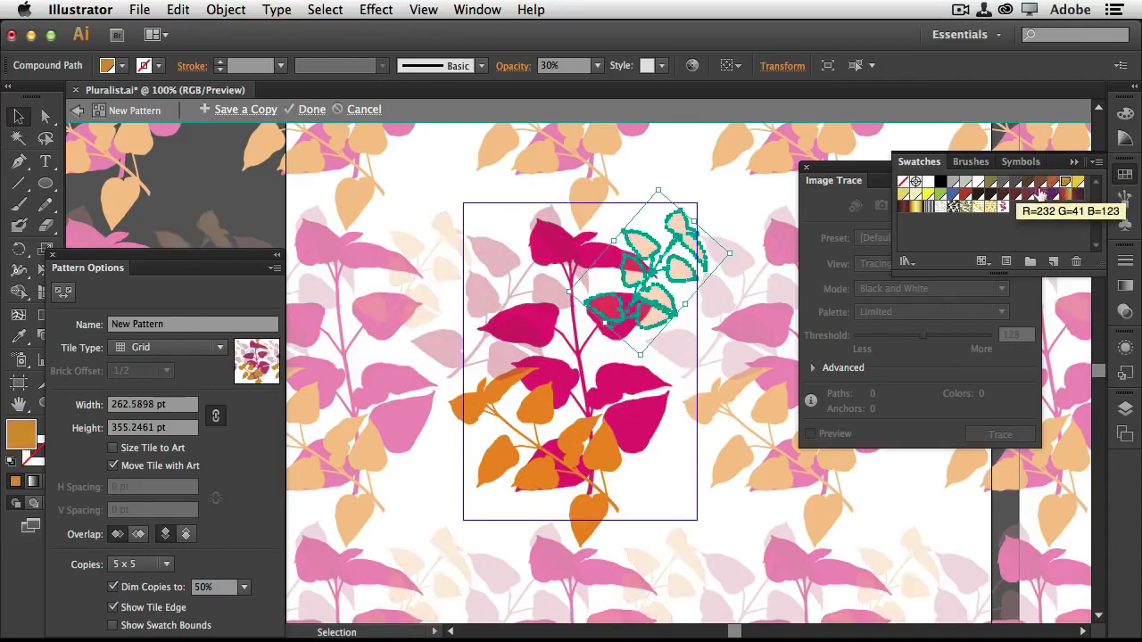
pyautogui.click(1074, 161)
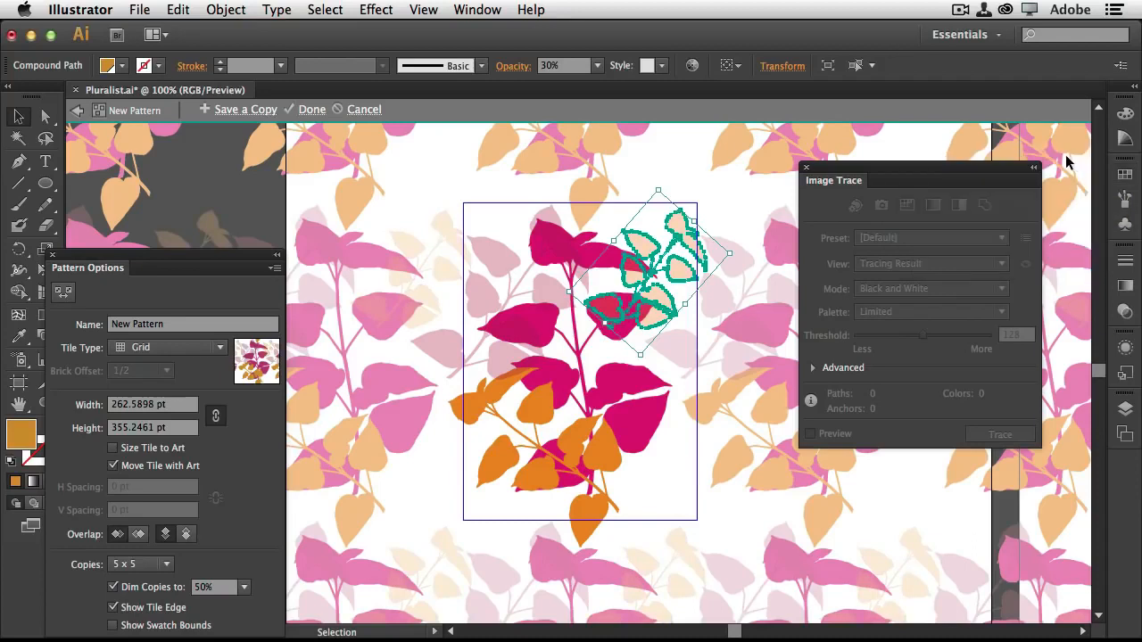
# Finish editing the leaf pattern, keeping its changes, and close Image Trace.
pyautogui.moveTo(231, 266); pyautogui.dragTo(264, 228)
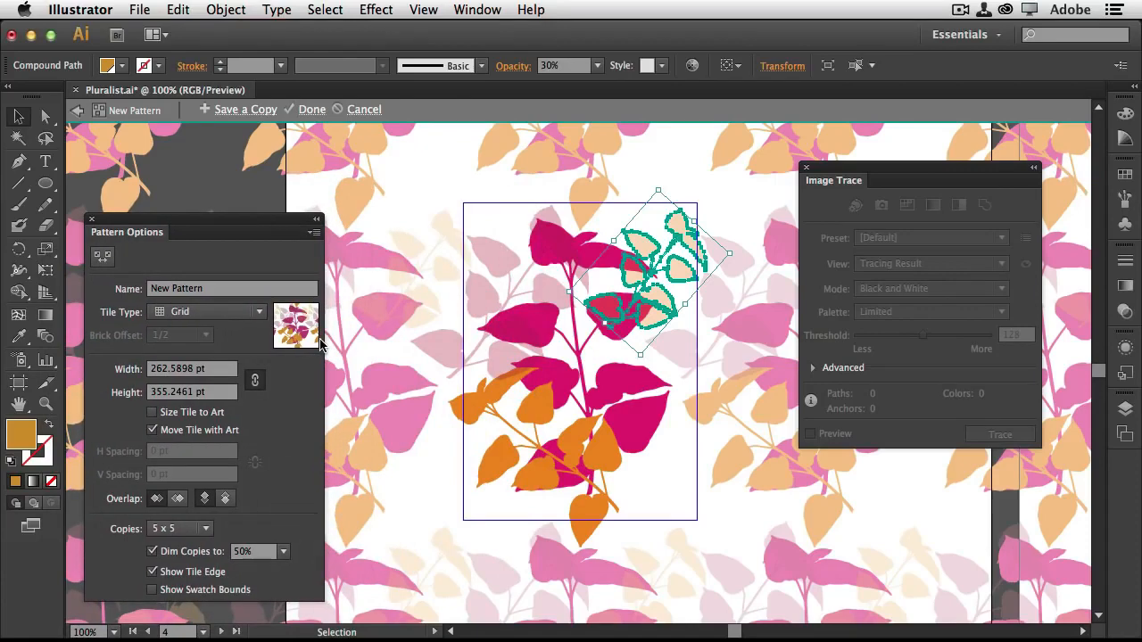
pyautogui.click(311, 112)
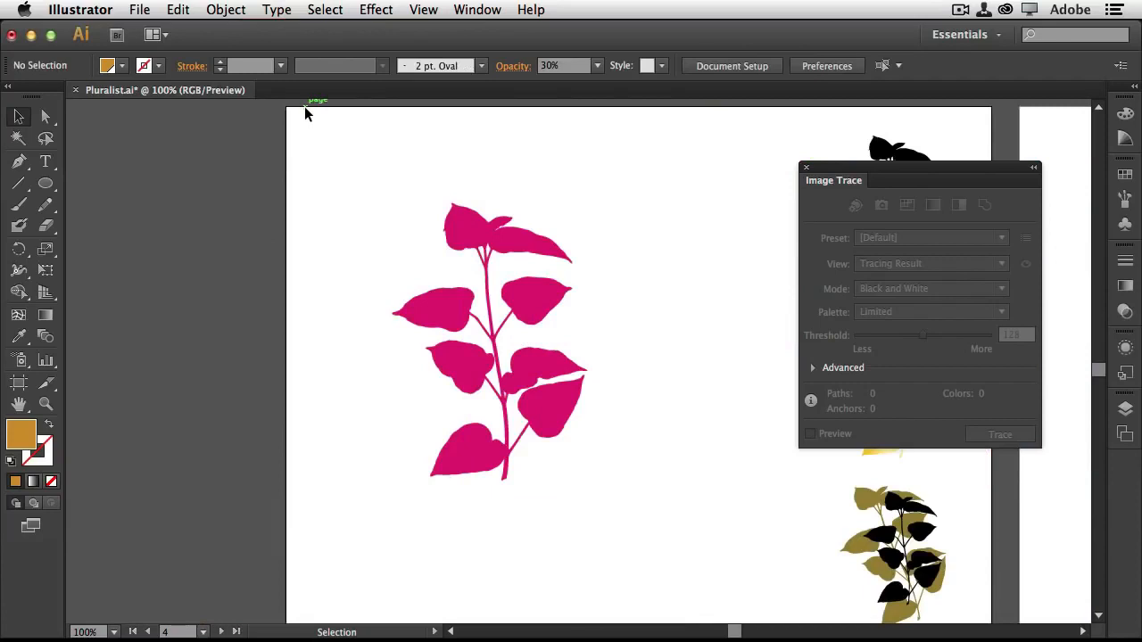
pyautogui.click(806, 168)
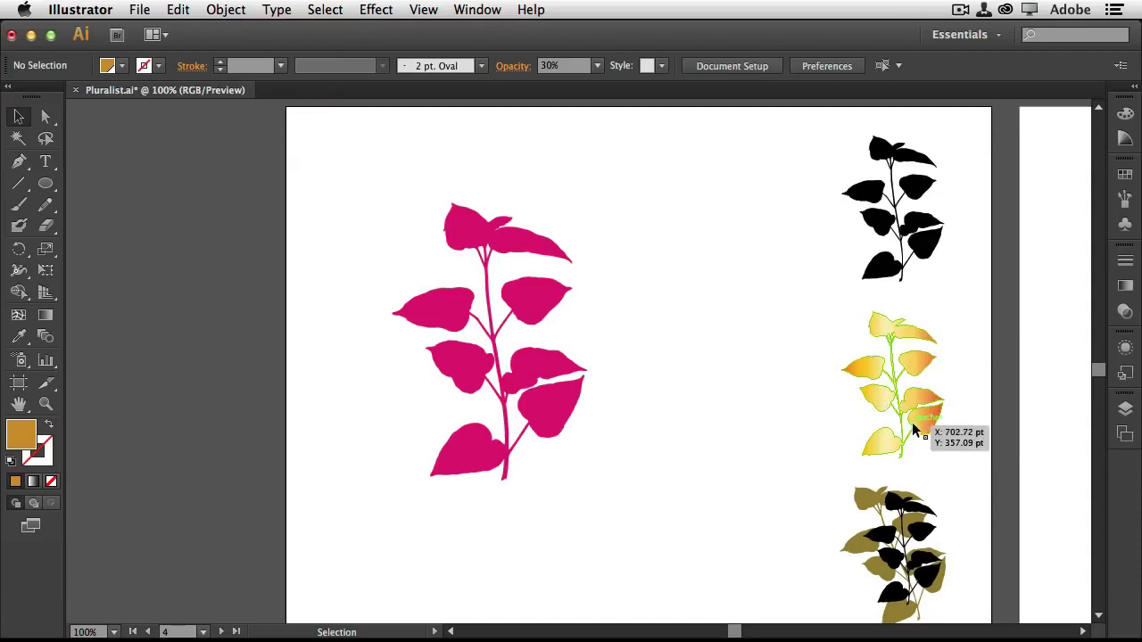
# Fill the dress outline on the fifth artboard with the new leaf pattern swatch and check it among the other artboards.
pyautogui.press('space')
pyautogui.moveTo(932, 417)
pyautogui.mouseDown()
pyautogui.moveTo(635, 459)
pyautogui.moveTo(236, 455)
pyautogui.moveTo(242, 439)
pyautogui.mouseUp()
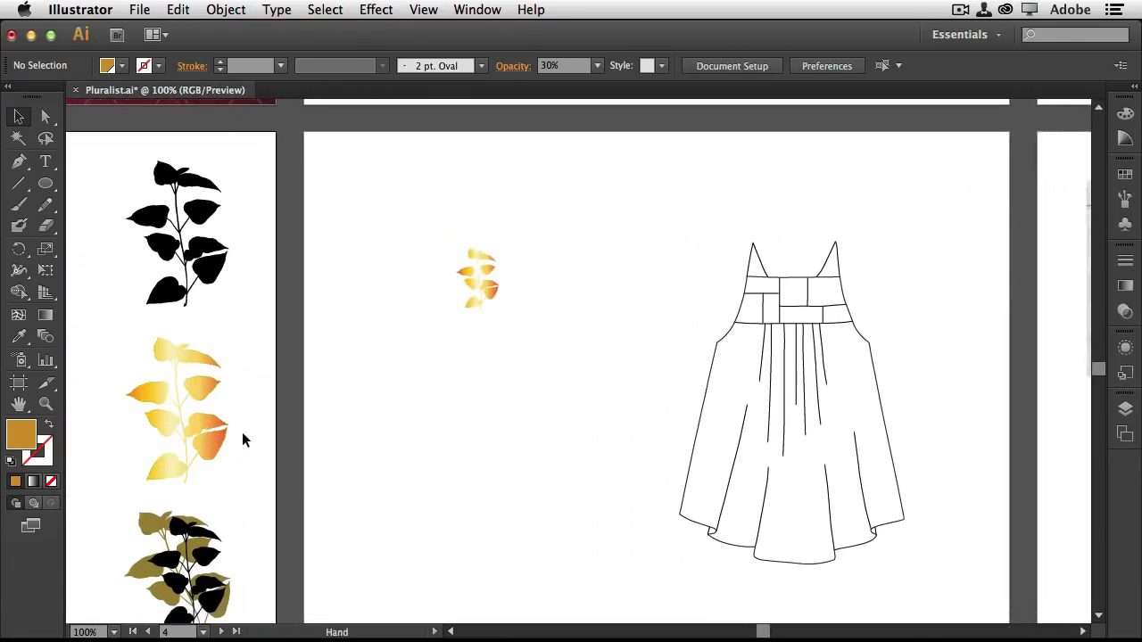
pyautogui.click(866, 348)
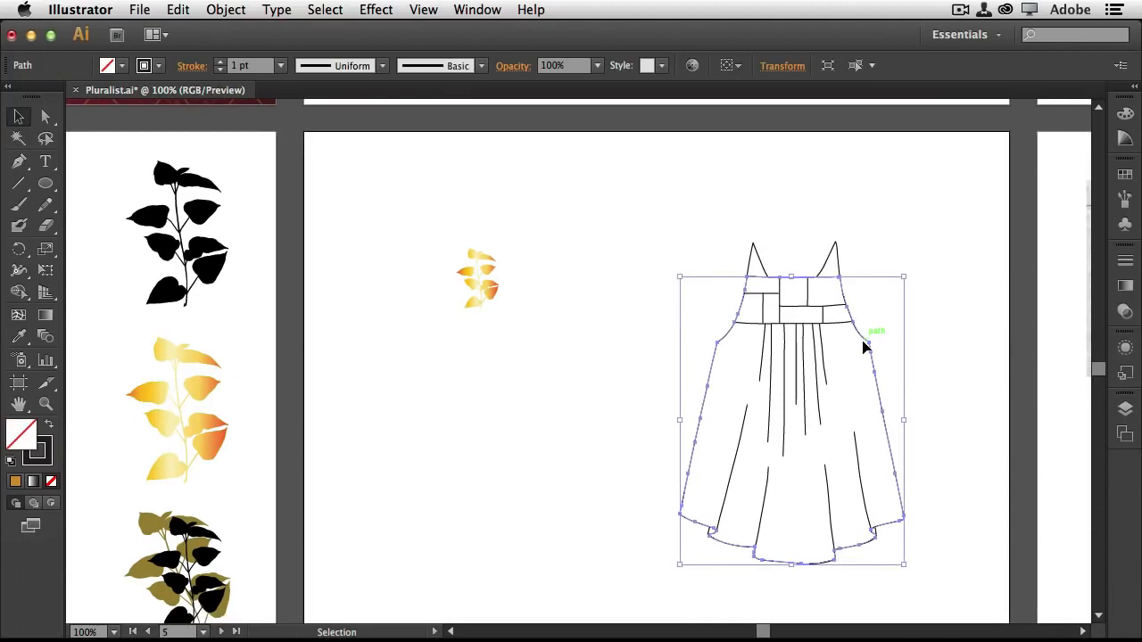
pyautogui.click(1126, 175)
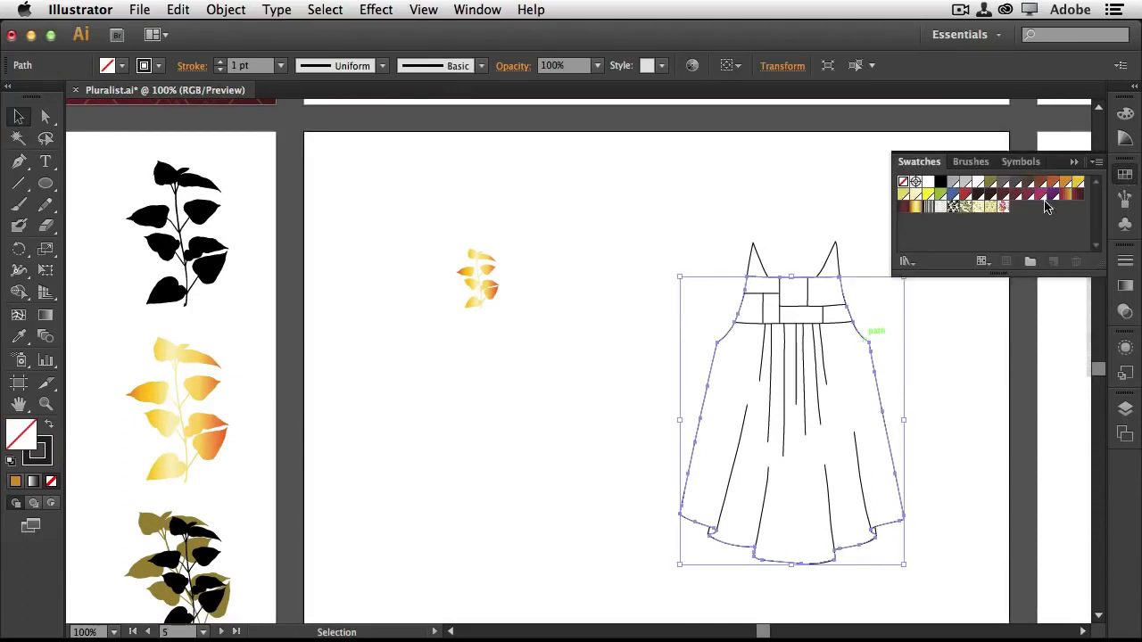
pyautogui.click(1004, 208)
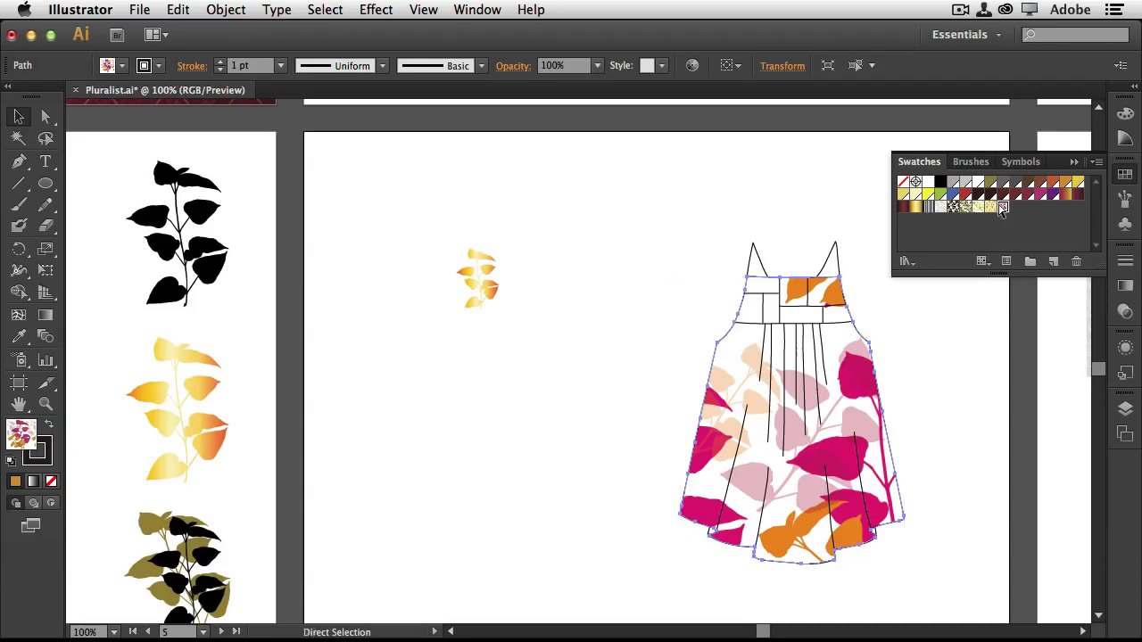
pyautogui.press('super+minus')
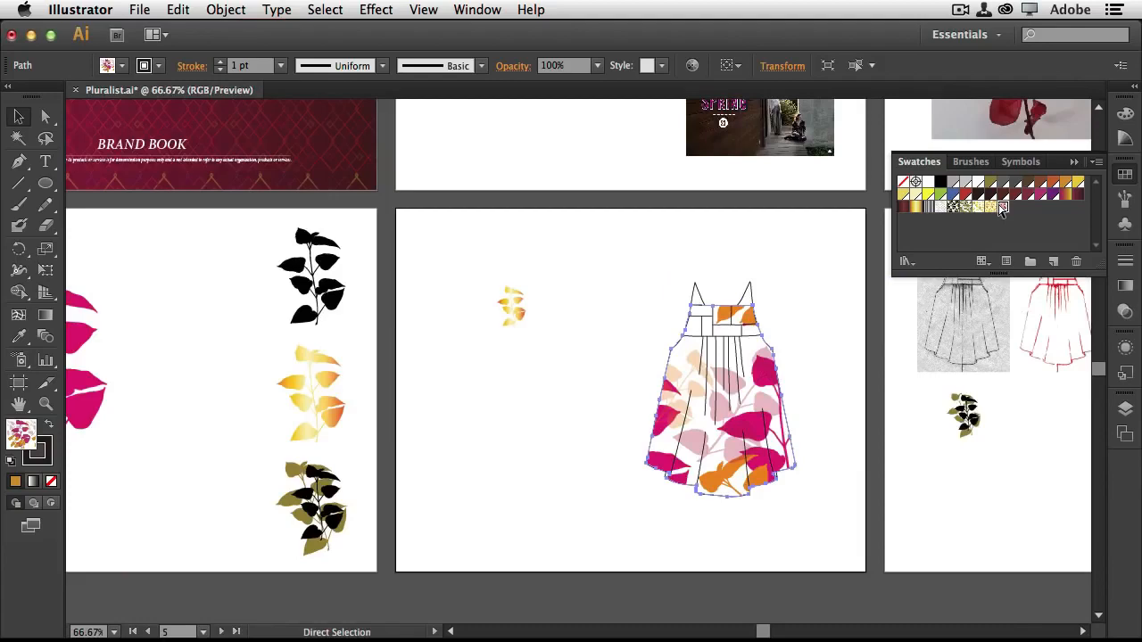
pyautogui.press('super+minus')
pyautogui.press('super+minus')
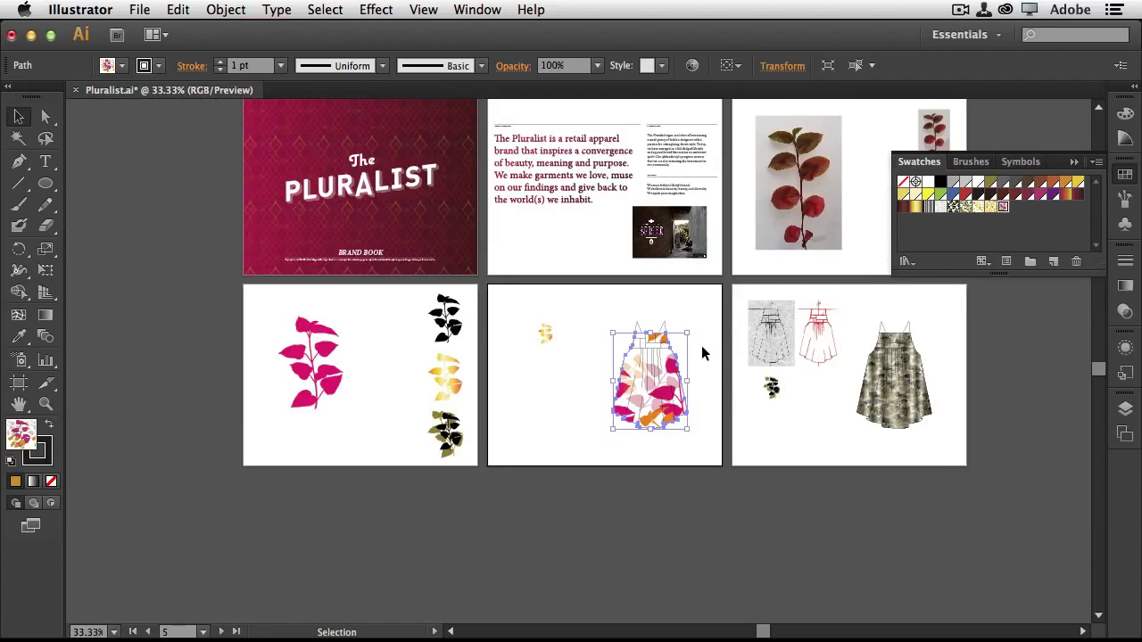
pyautogui.press('space')
pyautogui.moveTo(709, 327); pyautogui.dragTo(647, 418)
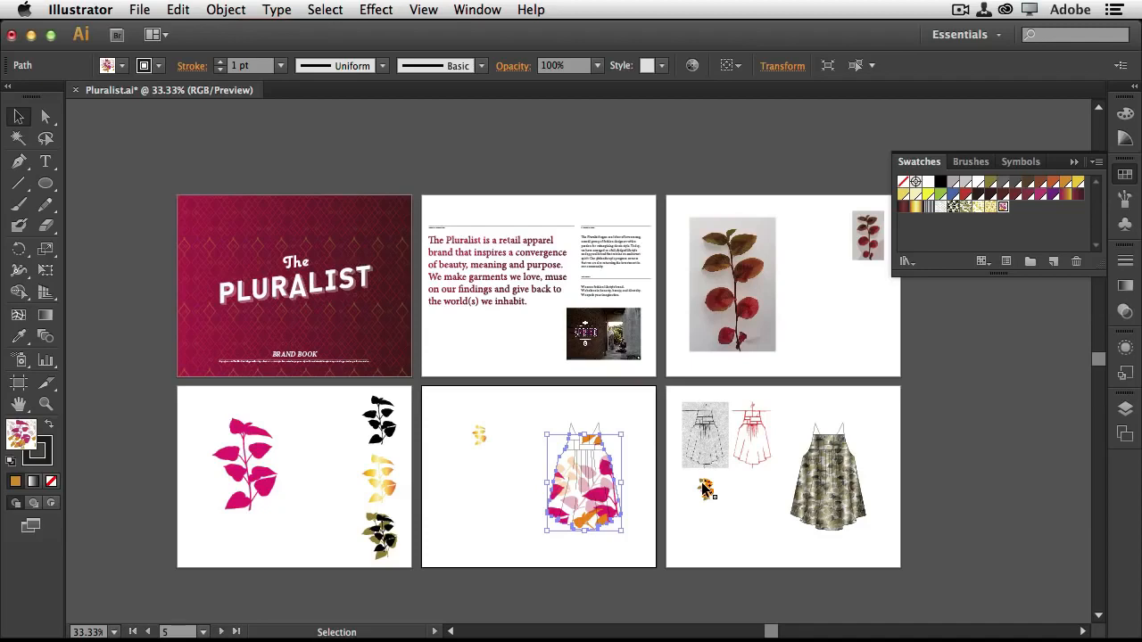
pyautogui.click(140, 11)
pyautogui.click(147, 33)
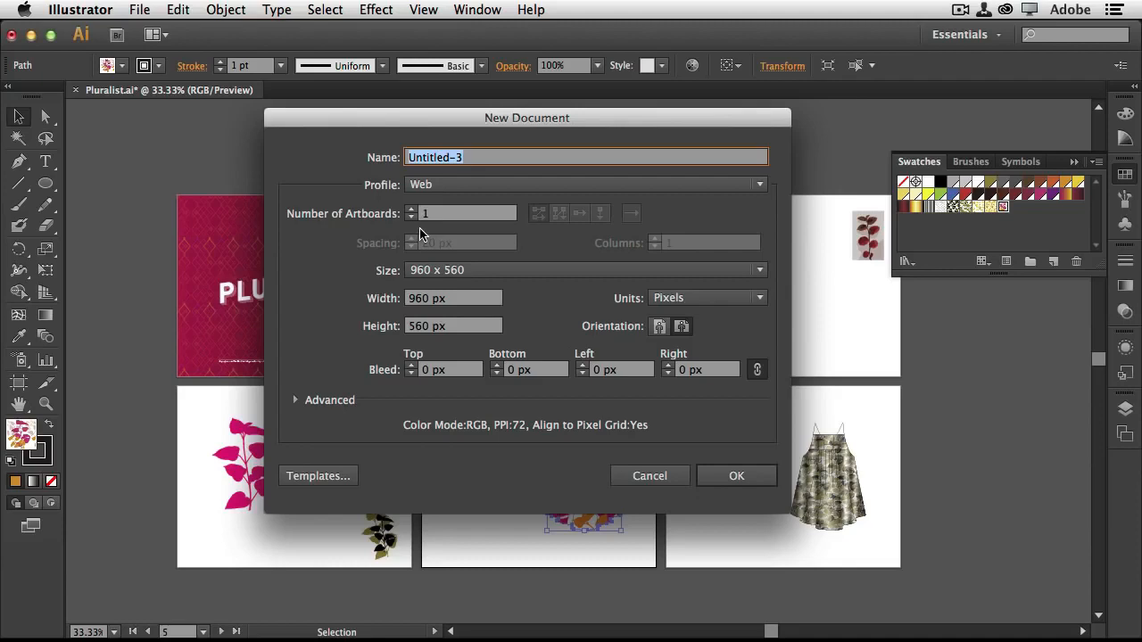
pyautogui.click(650, 475)
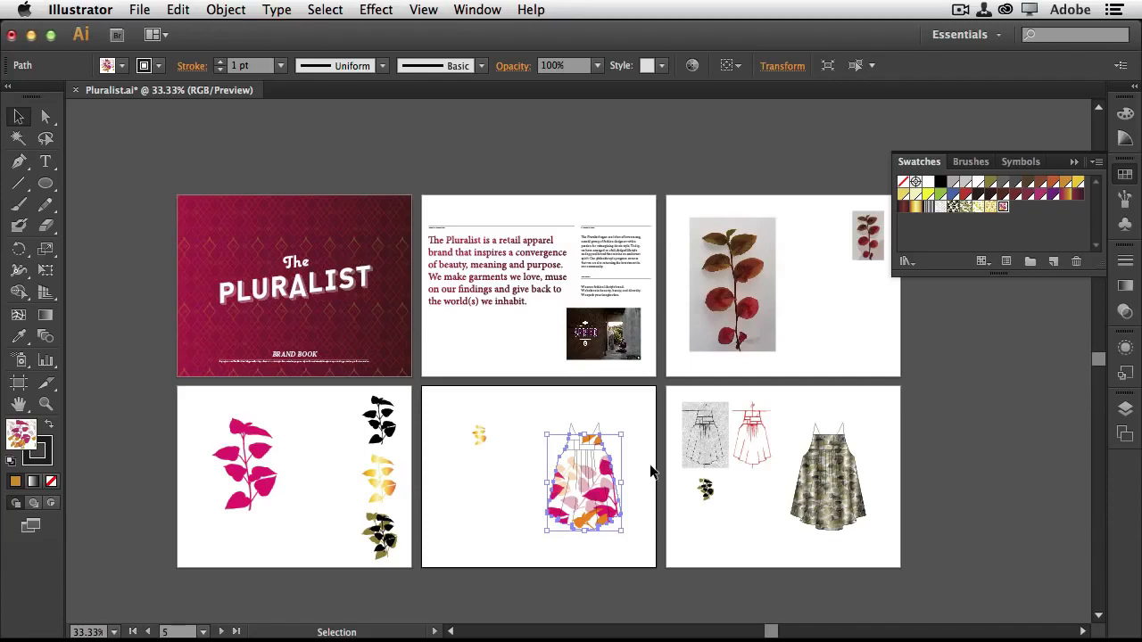
# Add an artboard to the right of Artboard 6 with the Letter preset, and move it up and clear of its neighbor.
pyautogui.click(19, 384)
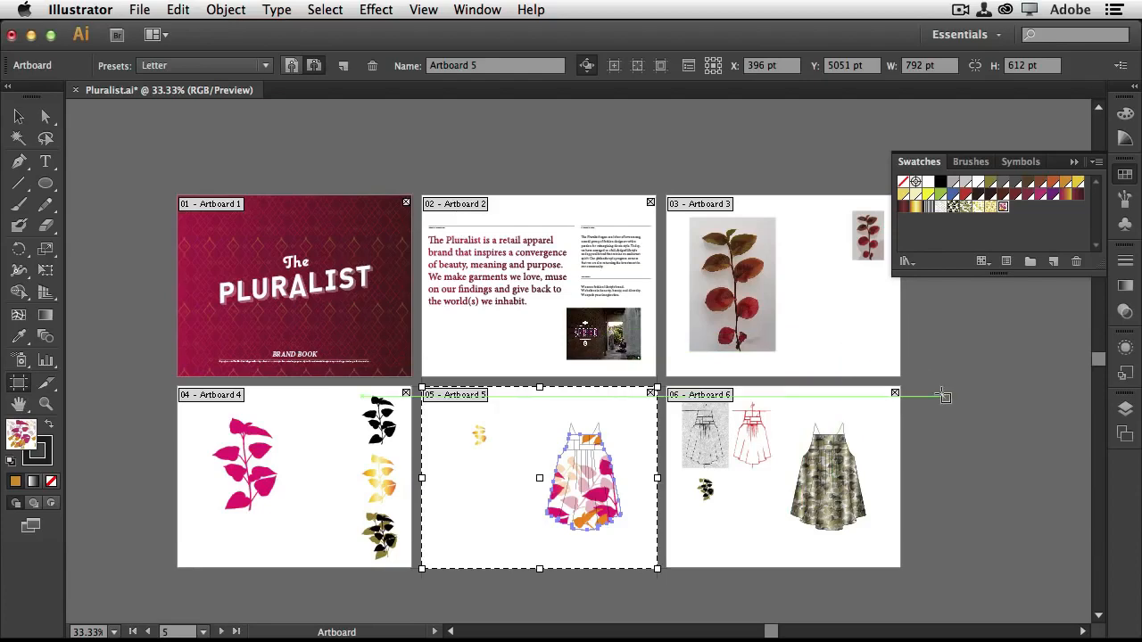
pyautogui.moveTo(929, 388); pyautogui.dragTo(1033, 561)
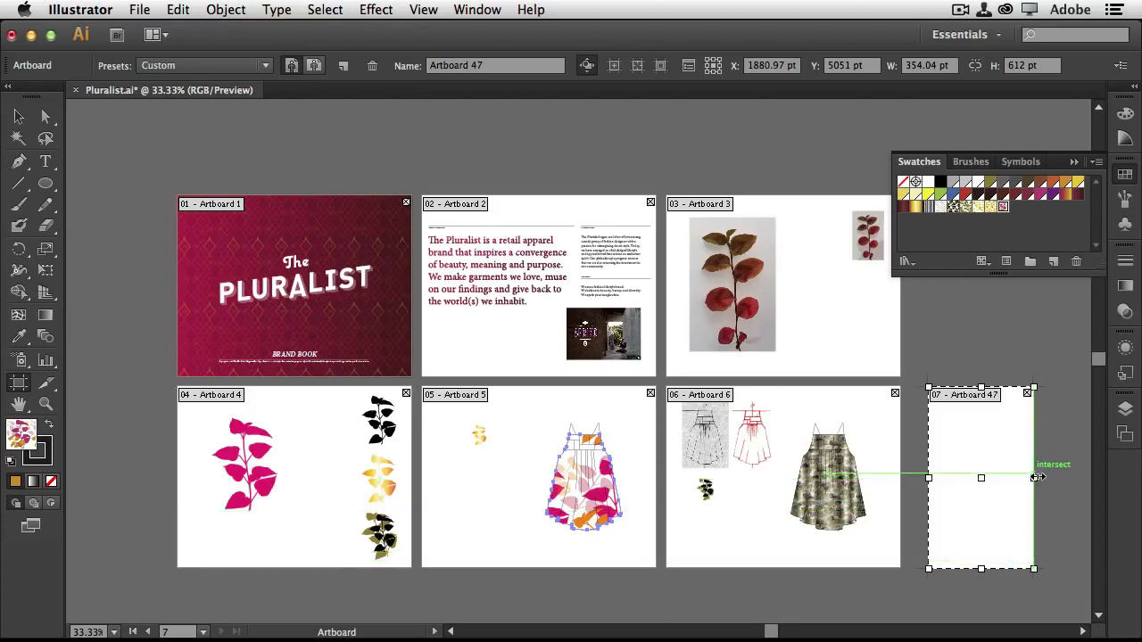
pyautogui.moveTo(1037, 479)
pyautogui.mouseDown()
pyautogui.moveTo(1058, 477)
pyautogui.moveTo(1047, 473)
pyautogui.mouseUp()
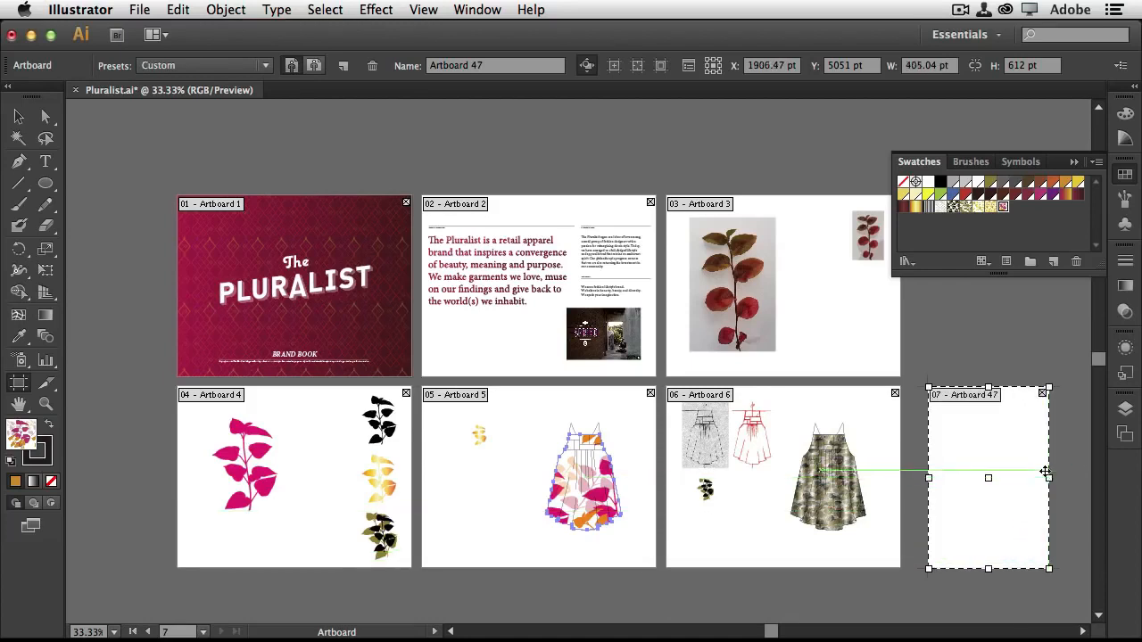
pyautogui.click(205, 65)
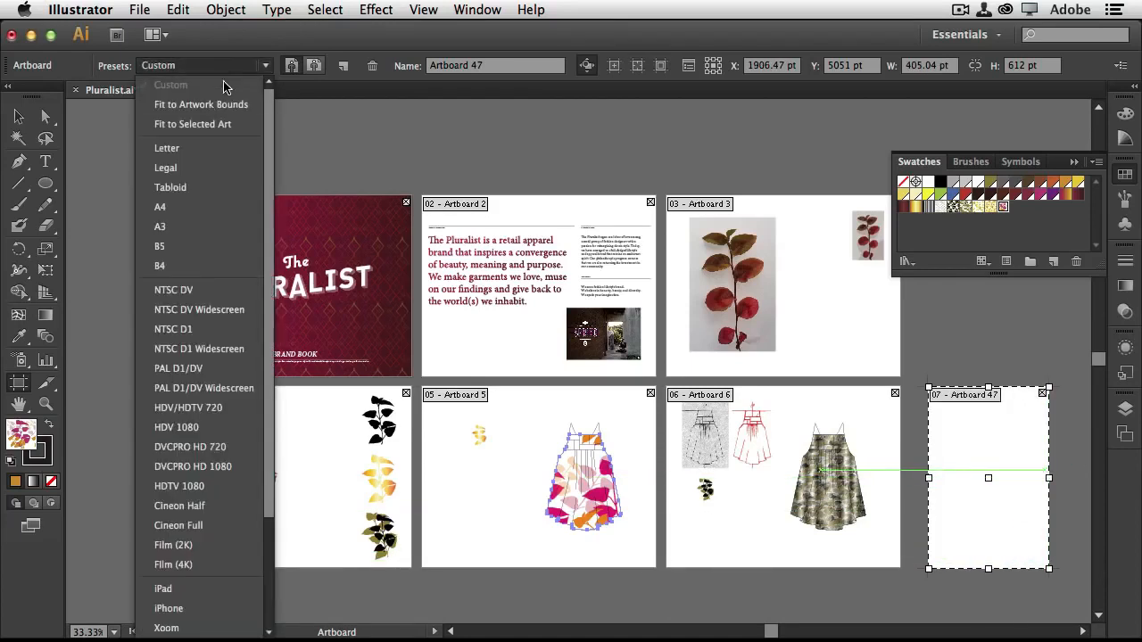
pyautogui.click(213, 148)
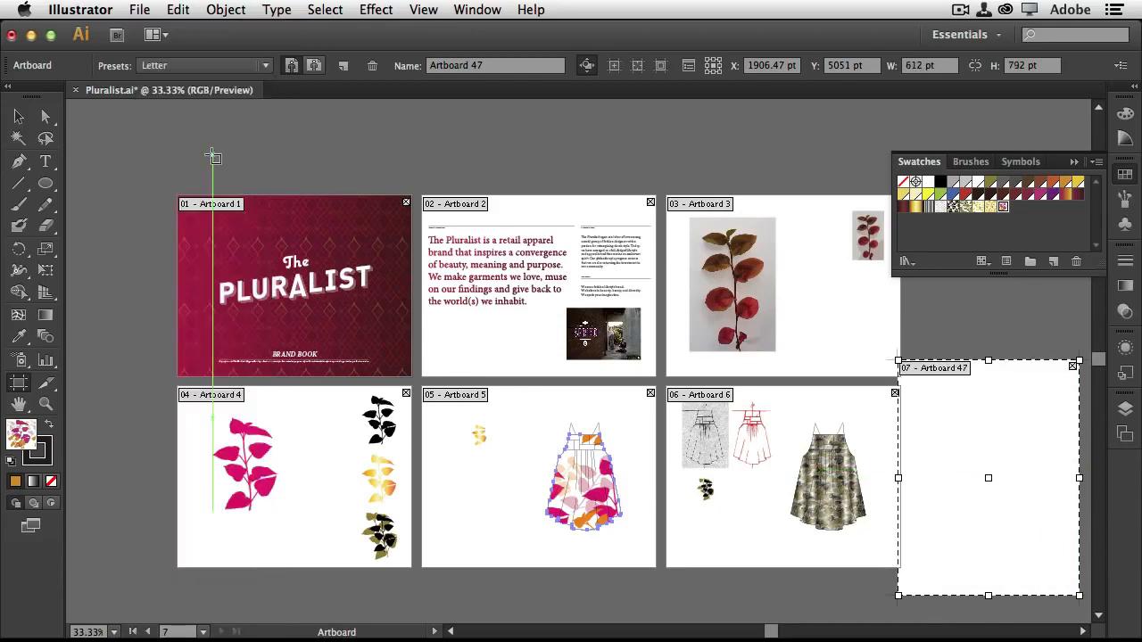
pyautogui.moveTo(1002, 528); pyautogui.dragTo(962, 439)
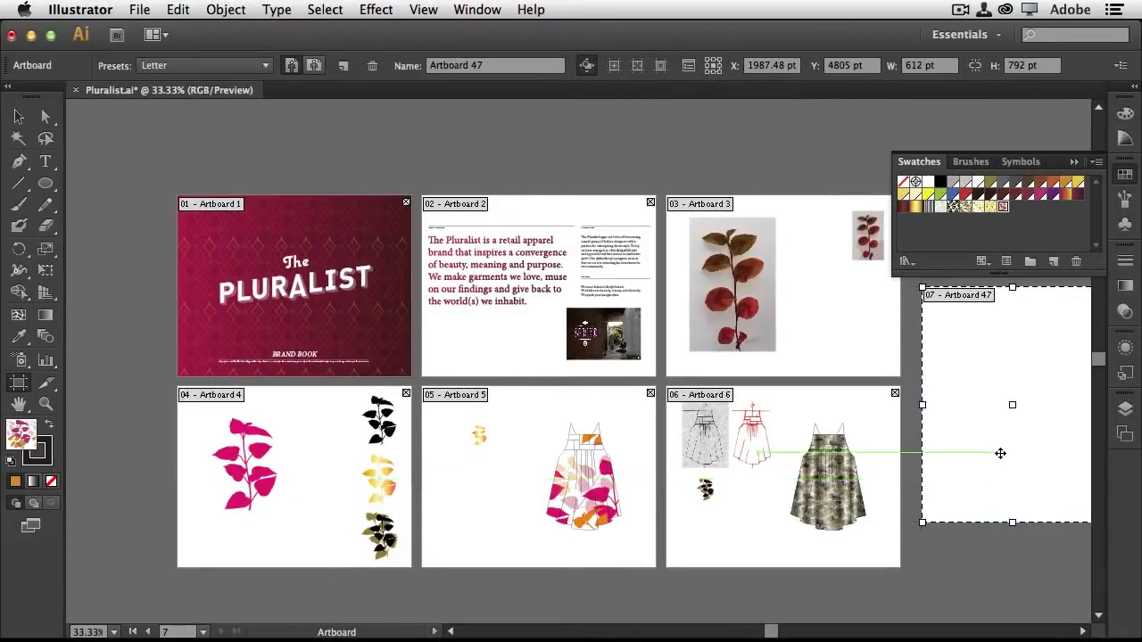
pyautogui.press('v')
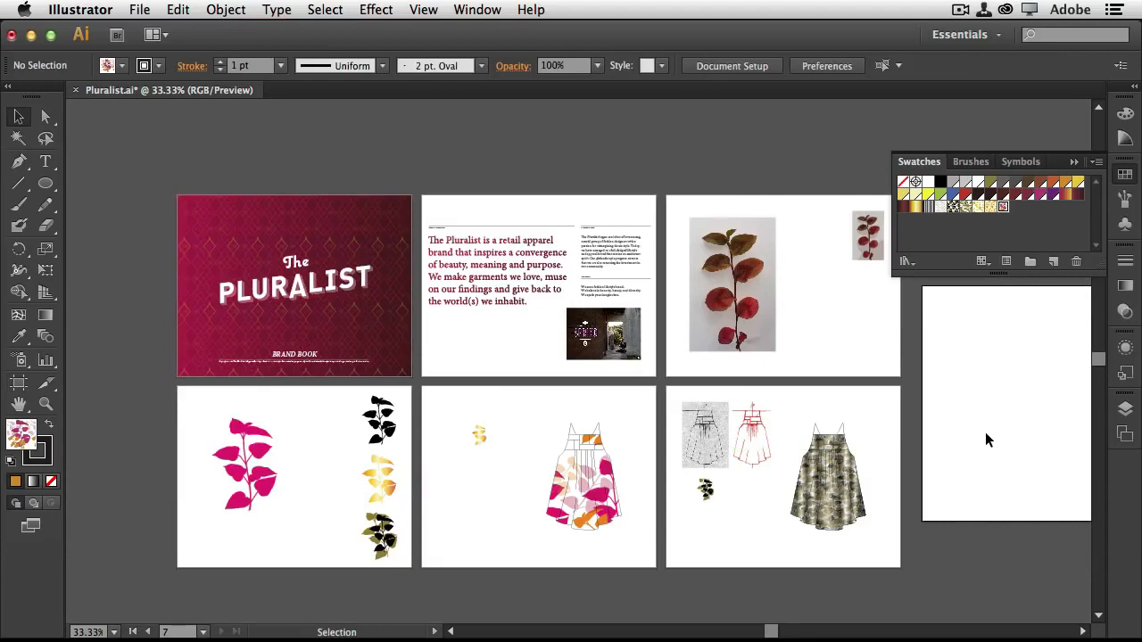
# Draw a roughly circular ellipse with the leaf pattern fill in the upper half of the new Letter artboard.
pyautogui.press('space')
pyautogui.moveTo(982, 436); pyautogui.dragTo(479, 428)
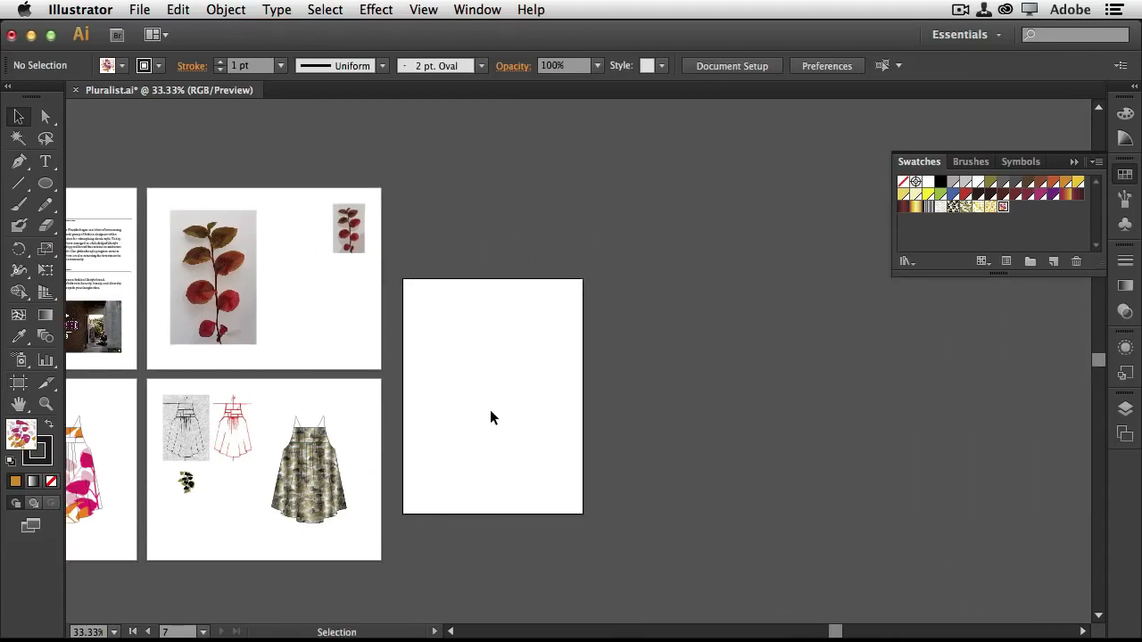
pyautogui.press('super+equal')
pyautogui.press('super+equal')
pyautogui.press('super+equal')
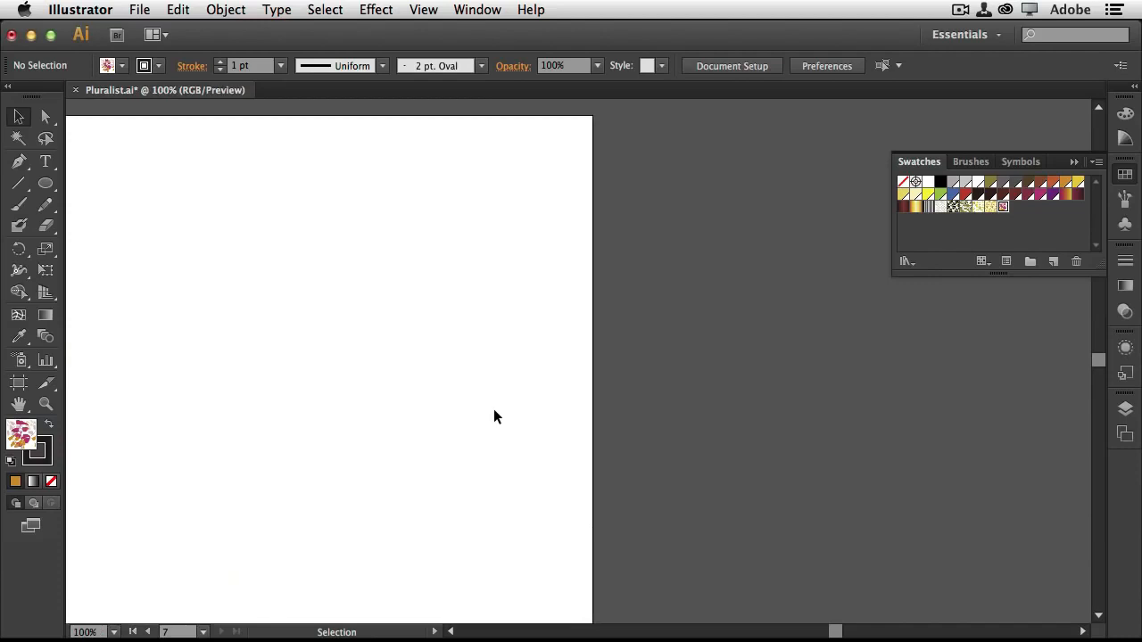
pyautogui.press('super+minus')
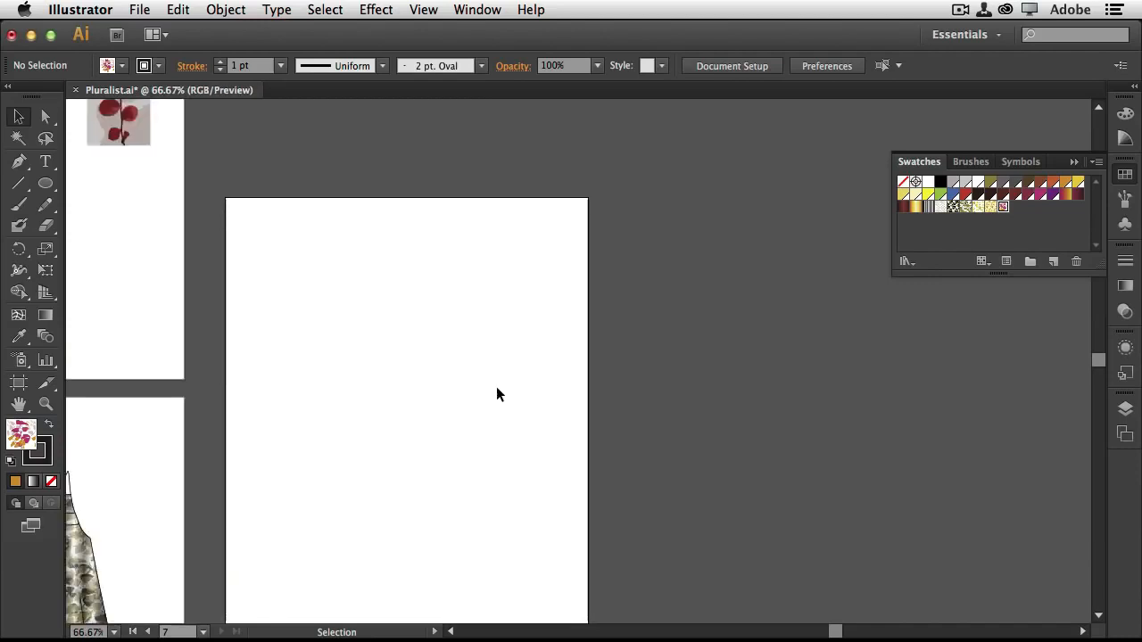
pyautogui.click(45, 183)
pyautogui.moveTo(337, 305); pyautogui.dragTo(481, 452)
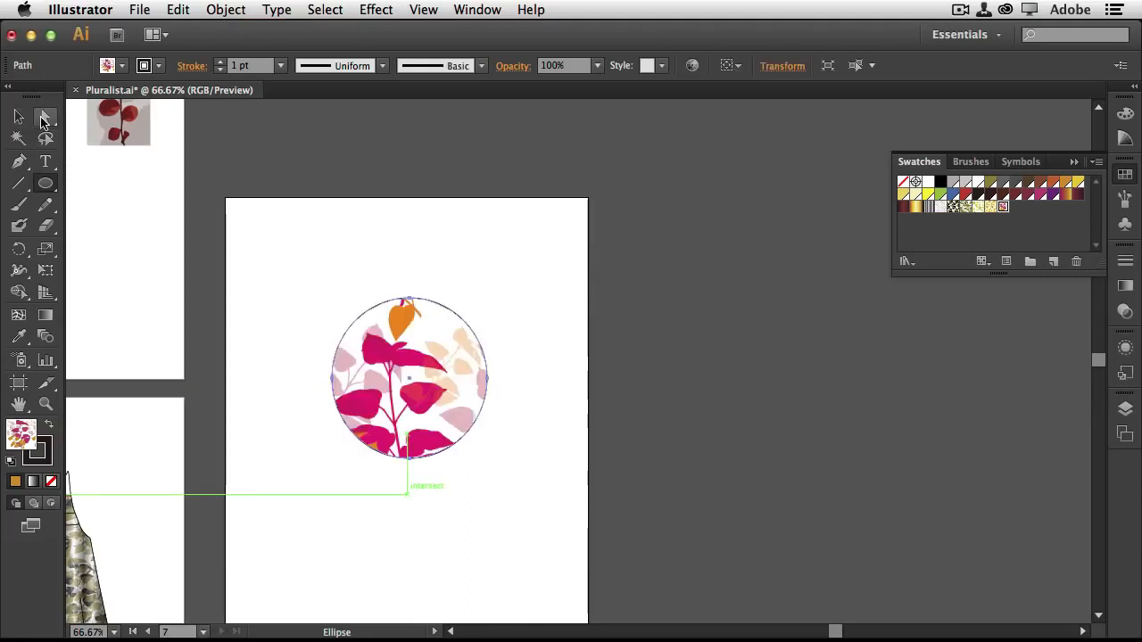
# Draw a rectangle overlapping the upper left of the patterned circle and fill it with dark gray.
pyautogui.moveTo(46, 183); pyautogui.dragTo(81, 179)
pyautogui.moveTo(291, 287); pyautogui.dragTo(407, 427)
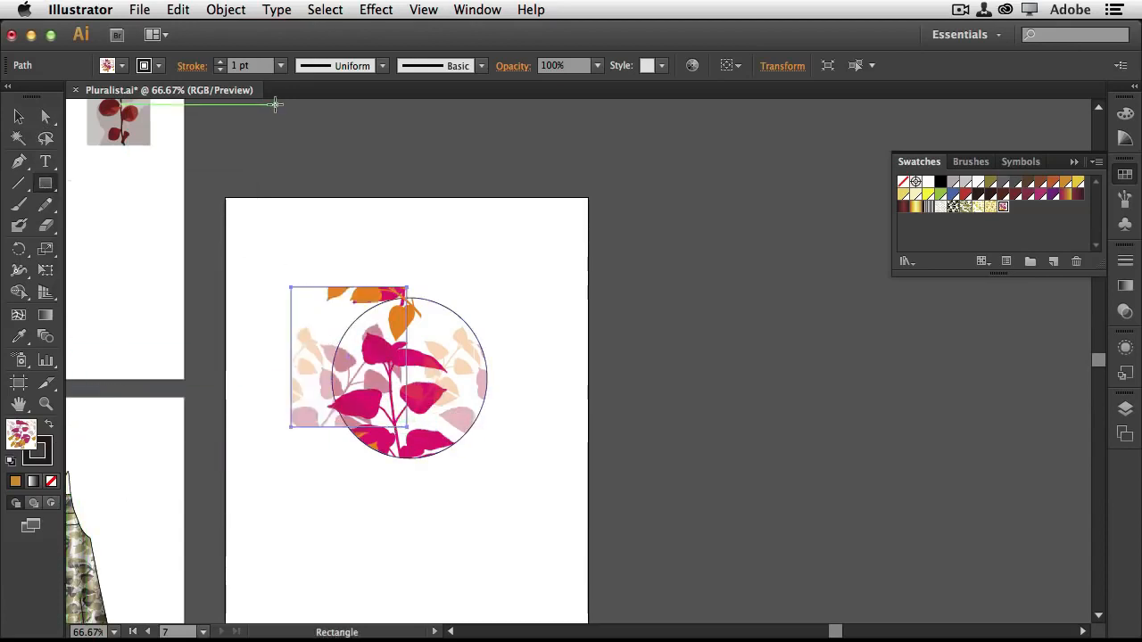
pyautogui.click(122, 69)
pyautogui.click(110, 96)
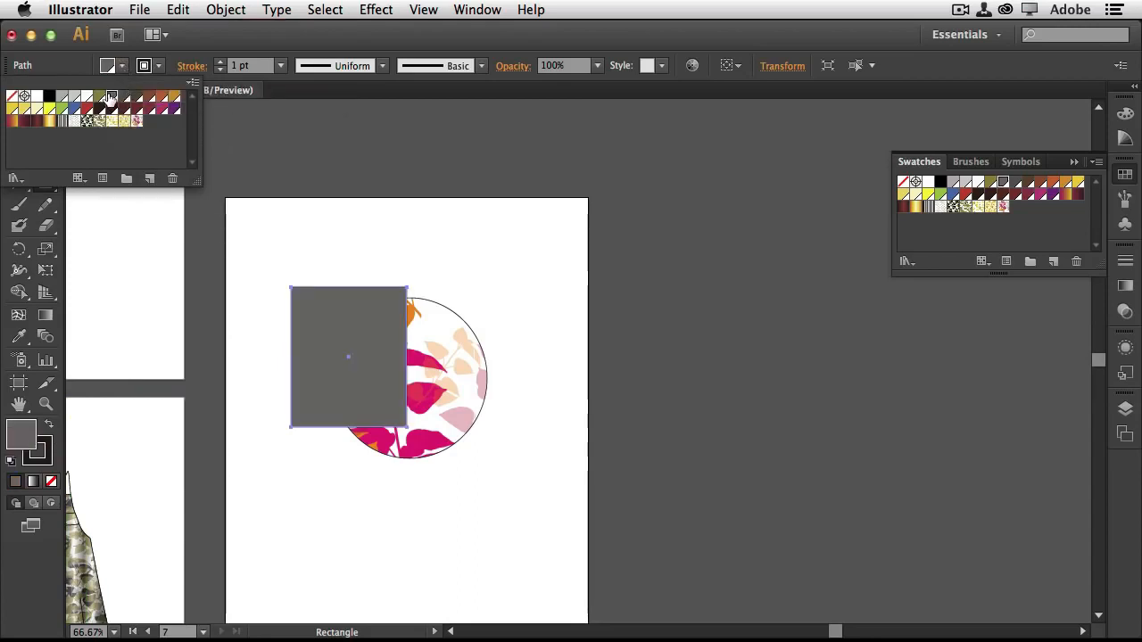
# Show the document's layers and collapse the contents of the p2: Text layer.
pyautogui.click(1125, 411)
pyautogui.click(1123, 410)
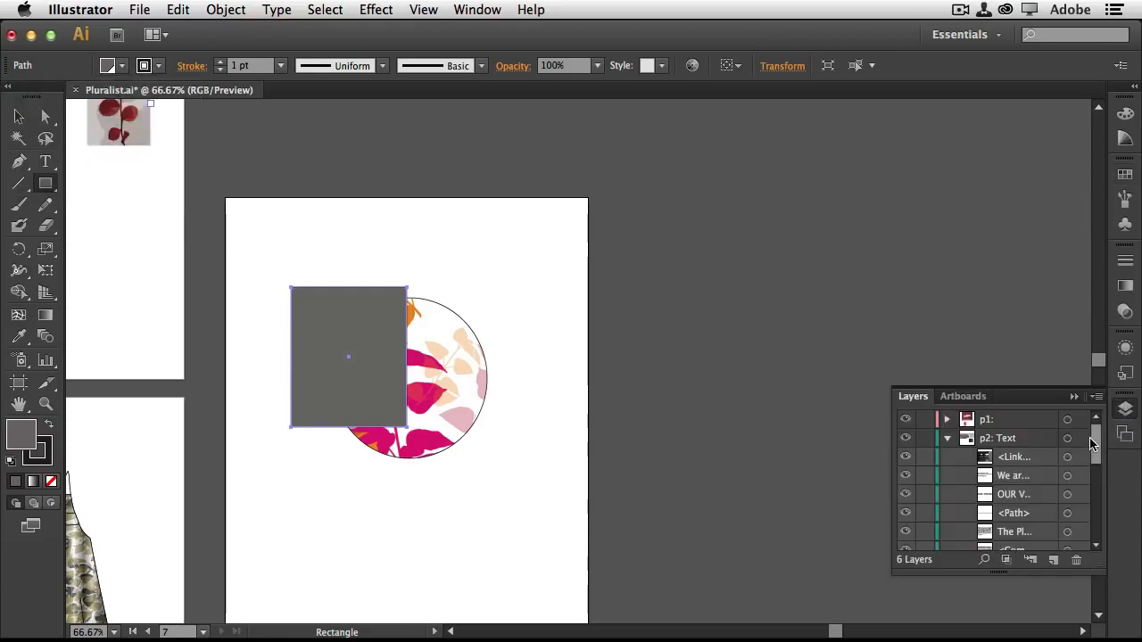
pyautogui.click(949, 438)
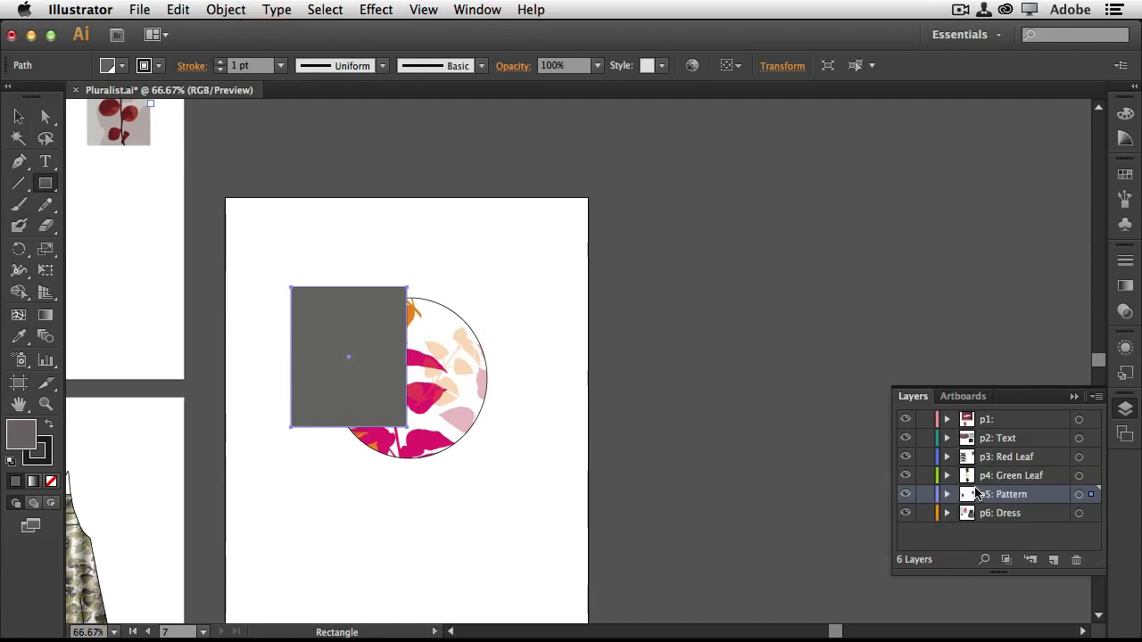
# Create a new document with the Web profile, one artboard, and a size of 960 x 560 px.
pyautogui.click(140, 9)
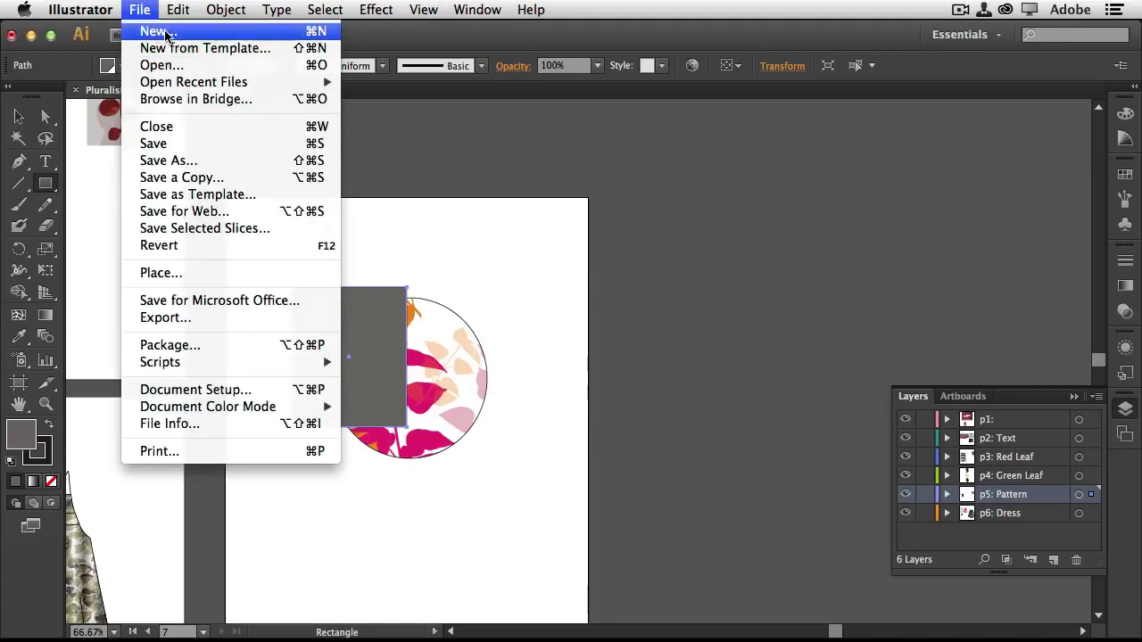
pyautogui.click(203, 32)
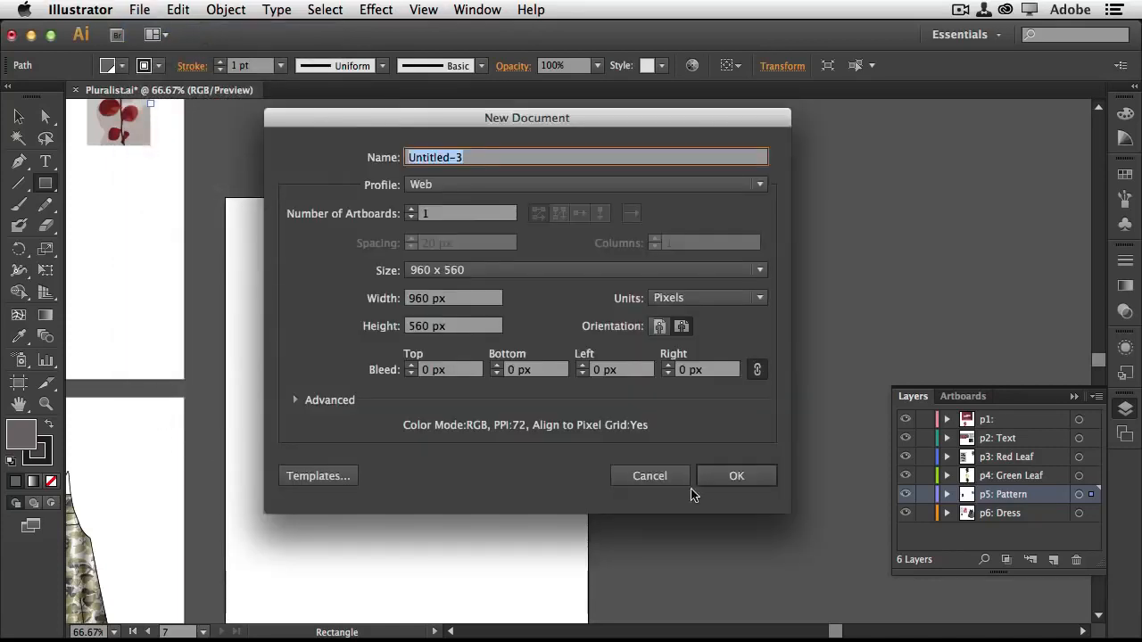
pyautogui.click(736, 475)
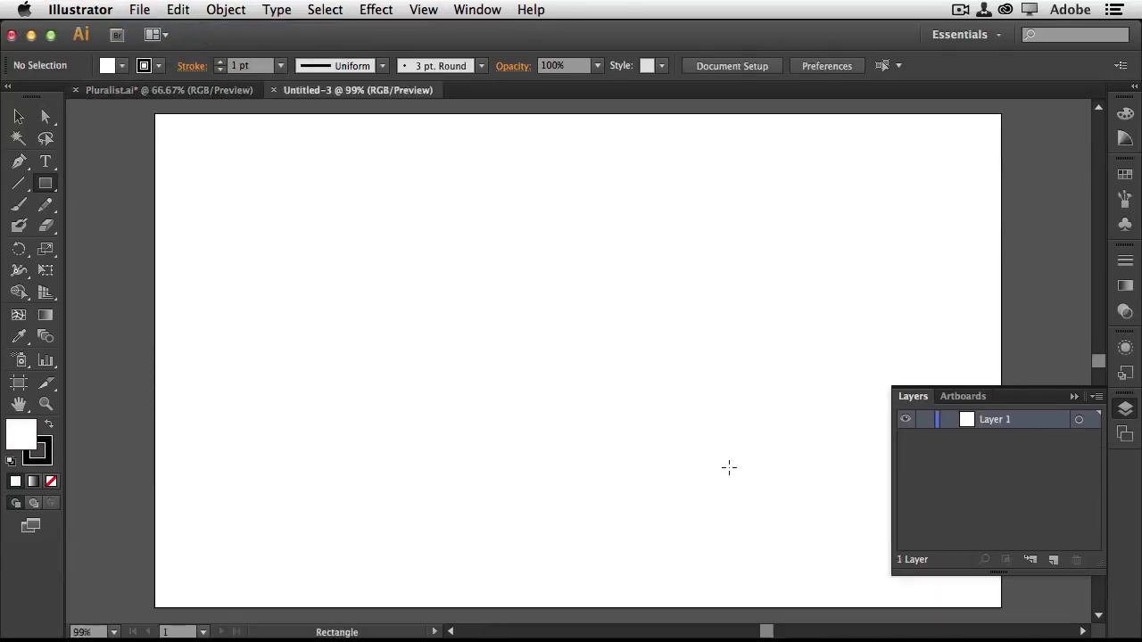
# Draw a large rectangle on the blank artboard and a tall ellipse overlapping its lower right edge.
pyautogui.moveTo(312, 238); pyautogui.dragTo(590, 502)
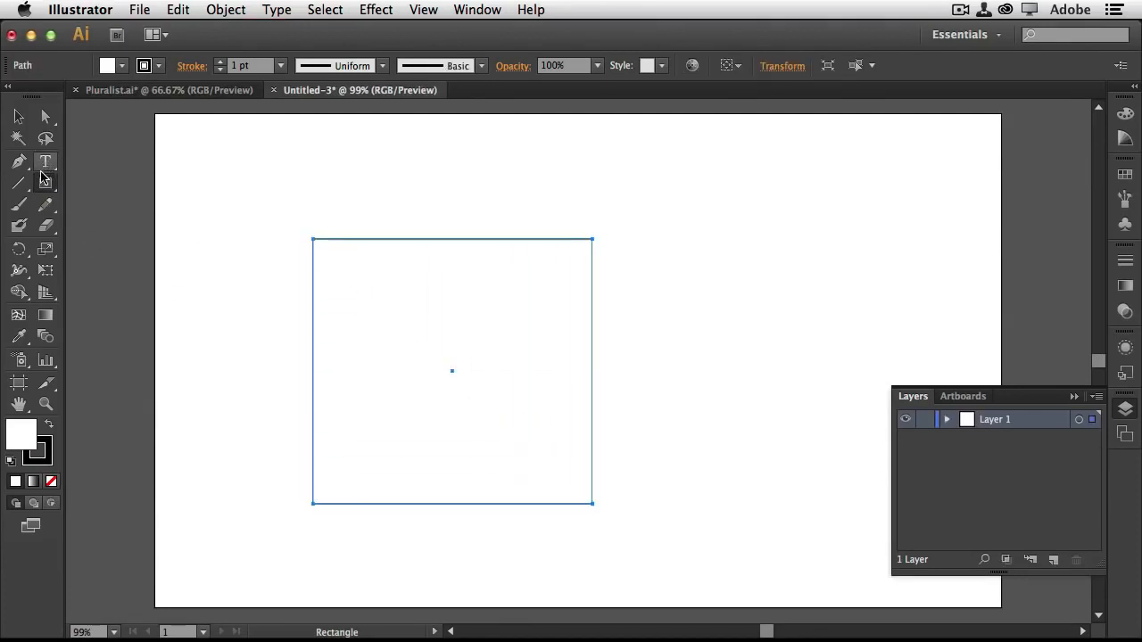
pyautogui.moveTo(47, 186); pyautogui.dragTo(87, 224)
pyautogui.moveTo(522, 305); pyautogui.dragTo(693, 520)
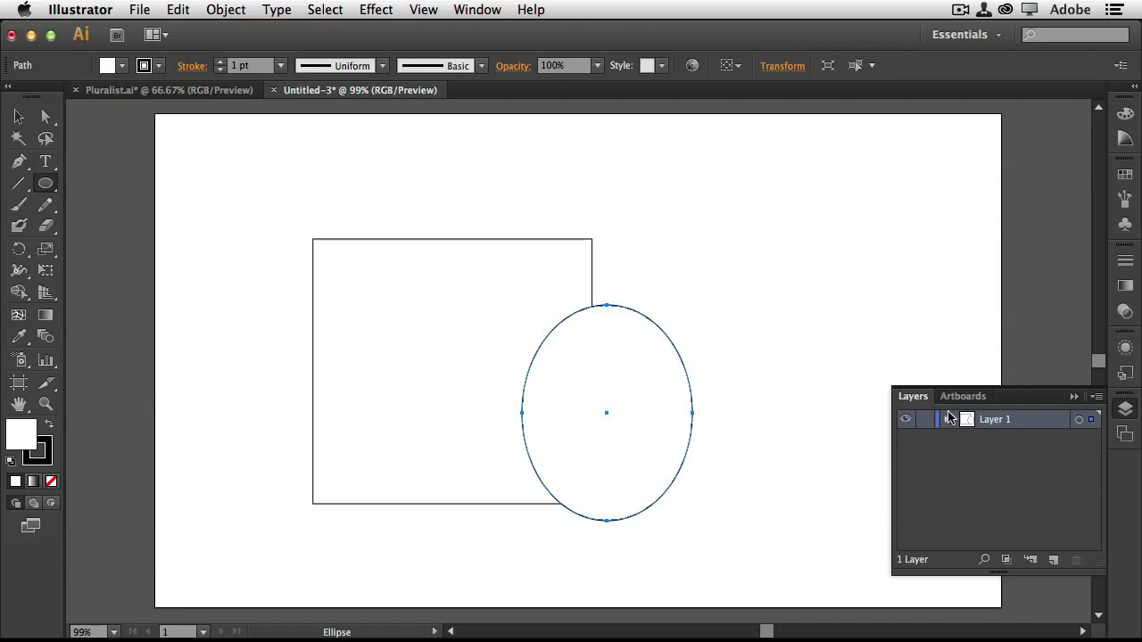
# Fill the ellipse with blue and expand Layer 1 to list its paths.
pyautogui.click(121, 66)
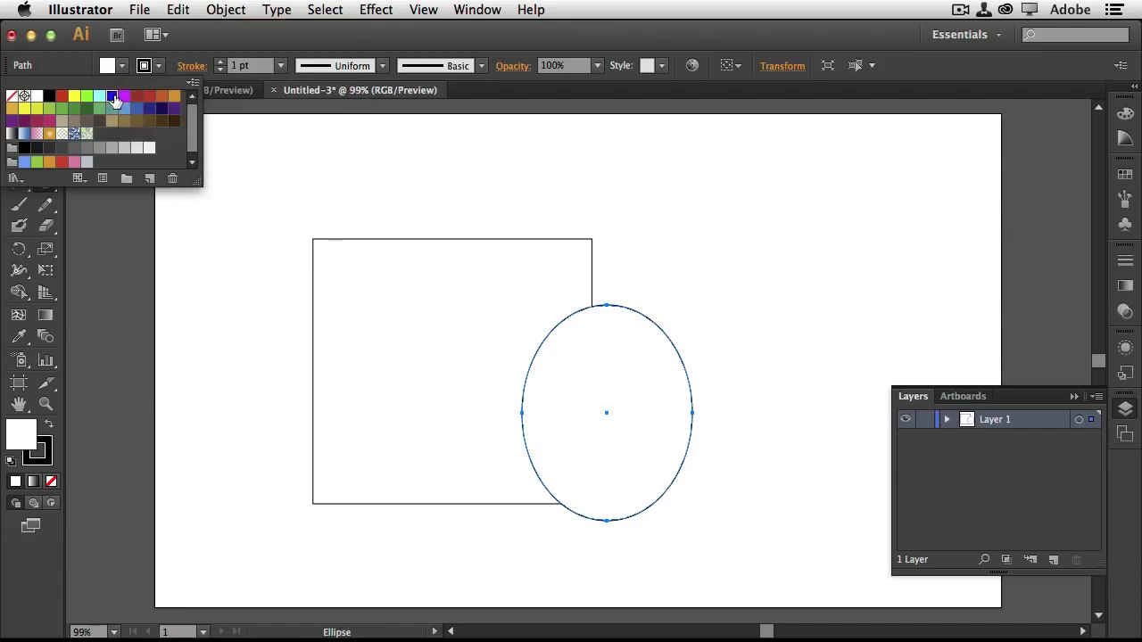
pyautogui.click(114, 96)
pyautogui.click(950, 427)
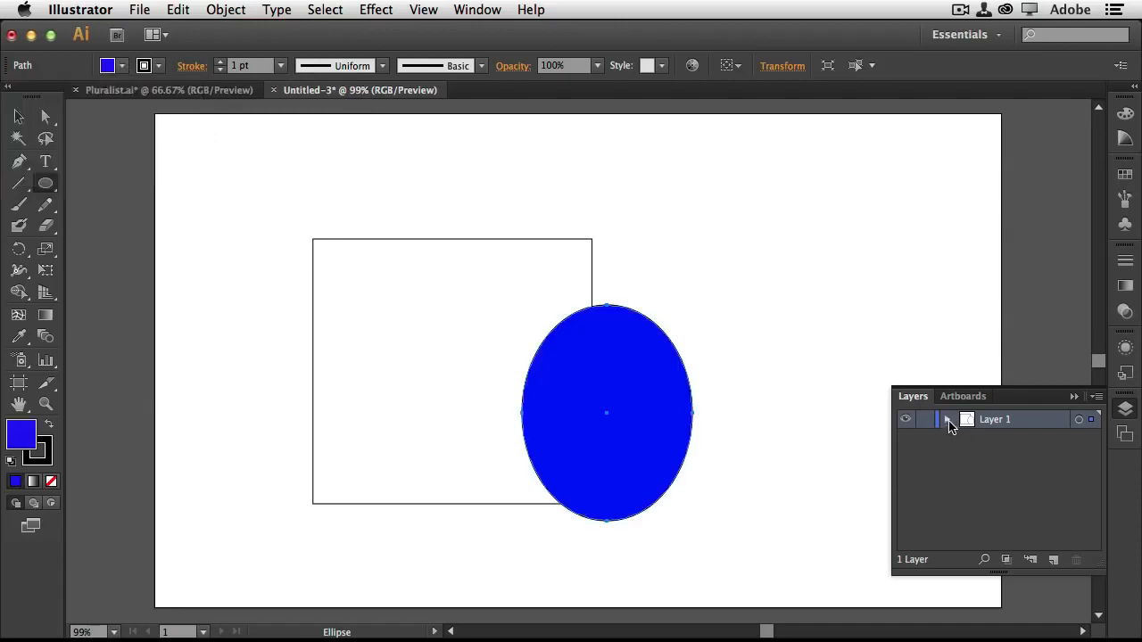
pyautogui.click(948, 420)
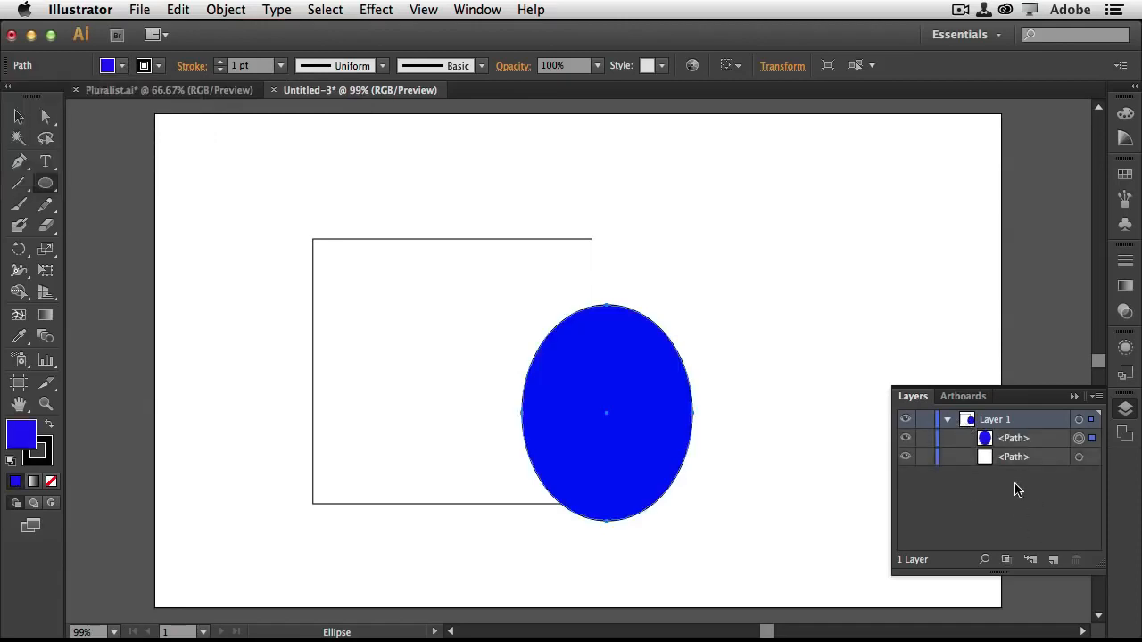
# Fill the large rectangle with dark red.
pyautogui.press('v')
pyautogui.click(345, 266)
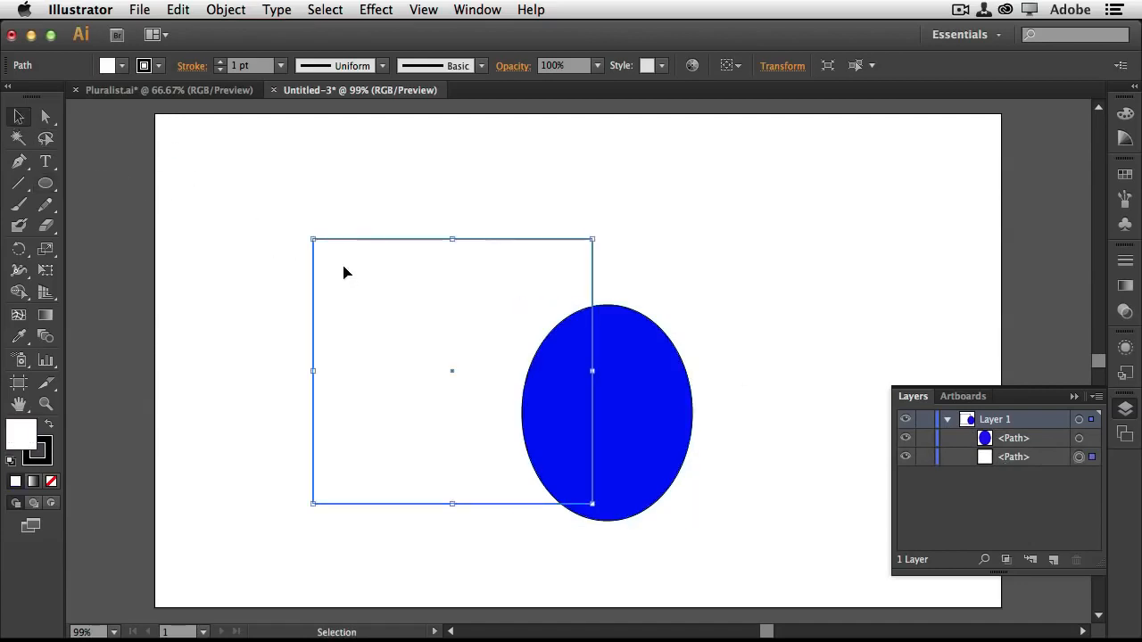
pyautogui.click(122, 65)
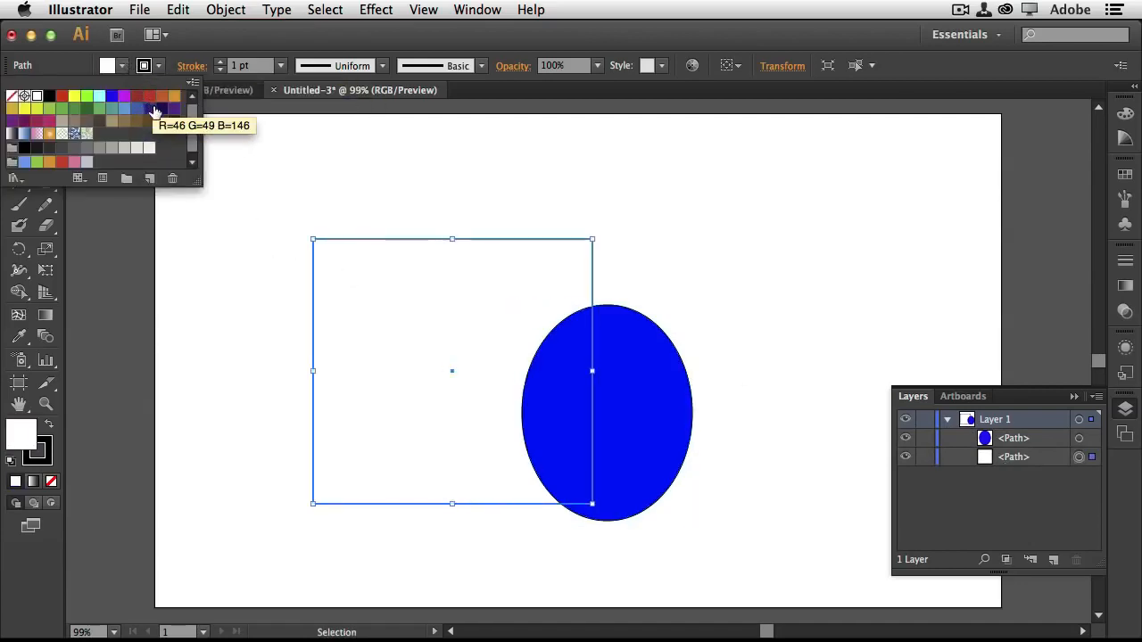
pyautogui.click(137, 95)
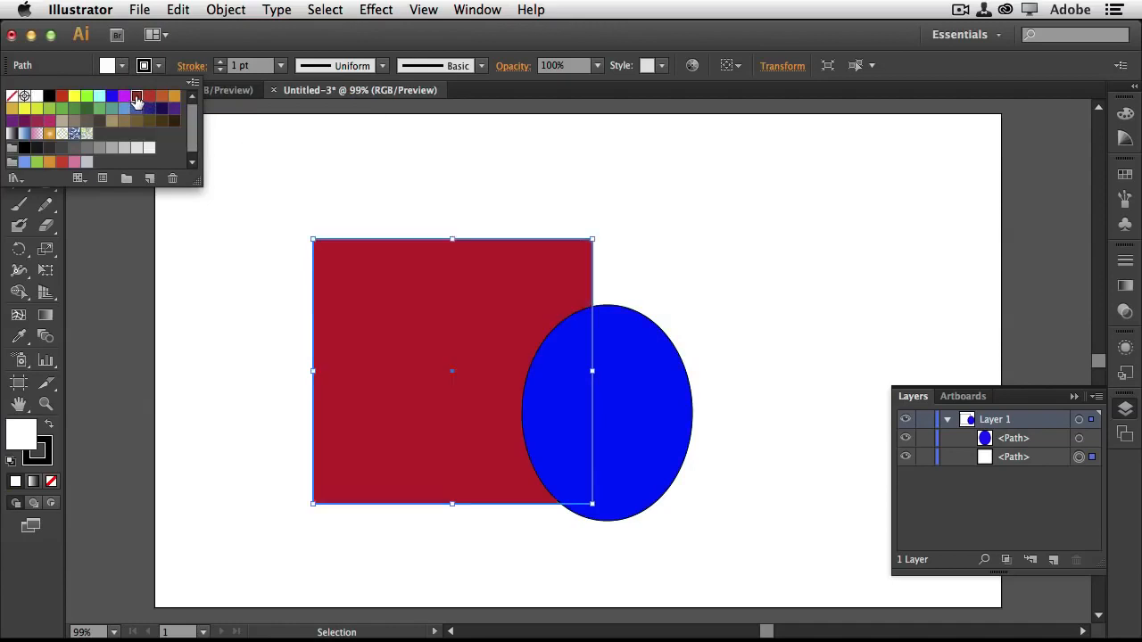
pyautogui.click(726, 348)
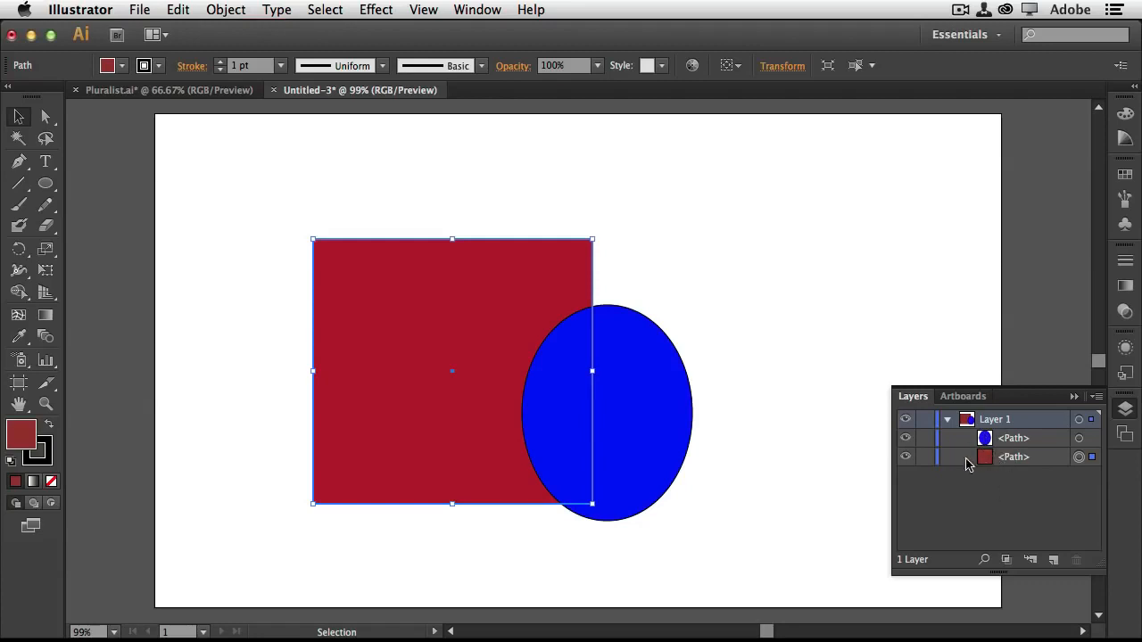
# Hide the blue ellipse's path and show it again, and collapse Layer 1.
pyautogui.click(906, 438)
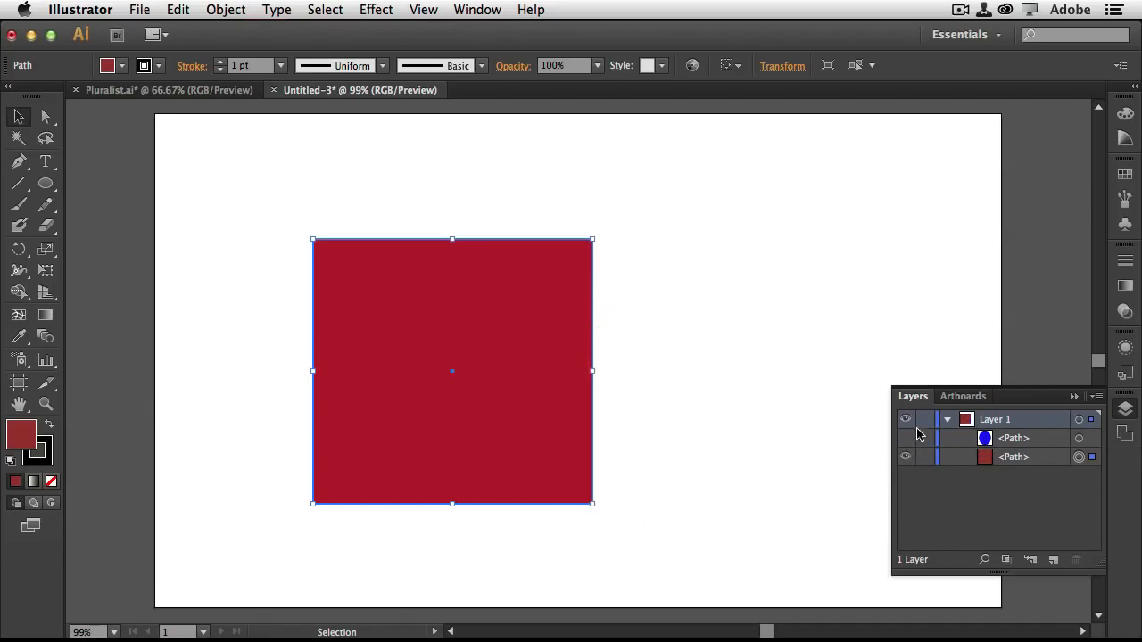
pyautogui.click(905, 439)
pyautogui.click(949, 419)
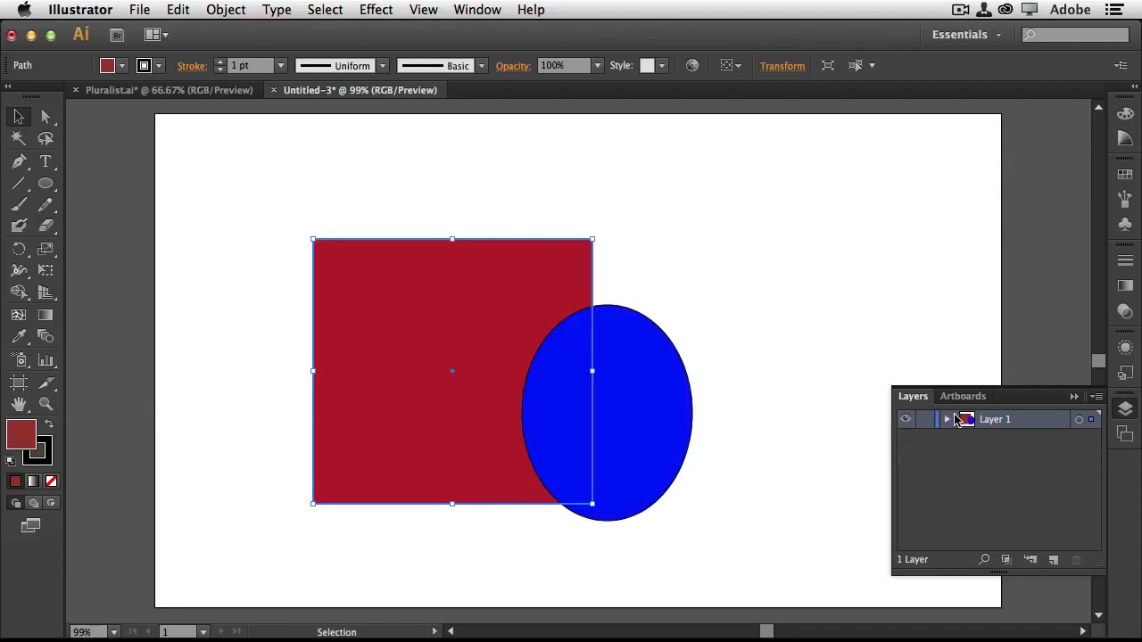
# Add a new layer above Layer 1 and draw a wide ellipse on it overlapping the rectangle's upper left corner.
pyautogui.click(1054, 559)
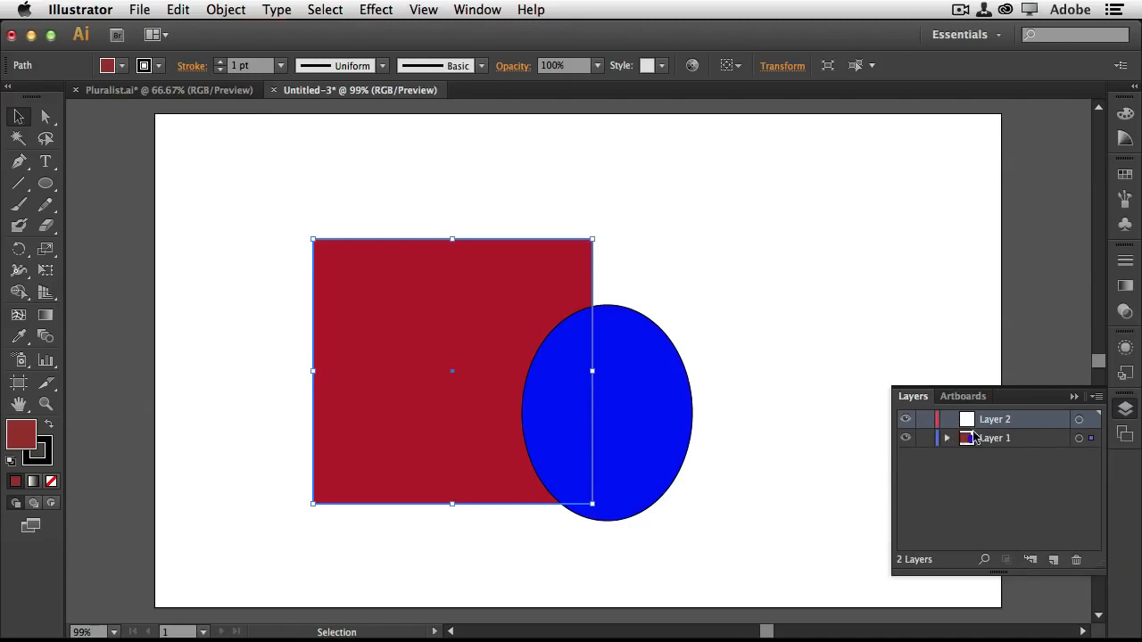
pyautogui.press('l')
pyautogui.moveTo(230, 196); pyautogui.dragTo(390, 315)
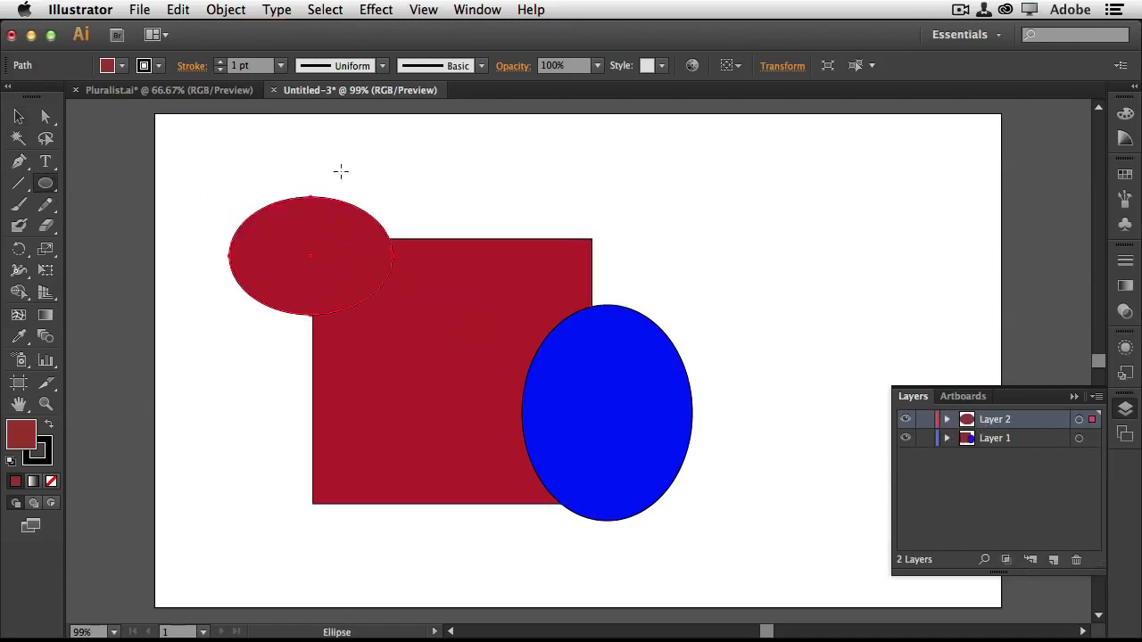
# Fill the new ellipse with orange, and hide Layer 2 and show it again.
pyautogui.click(122, 66)
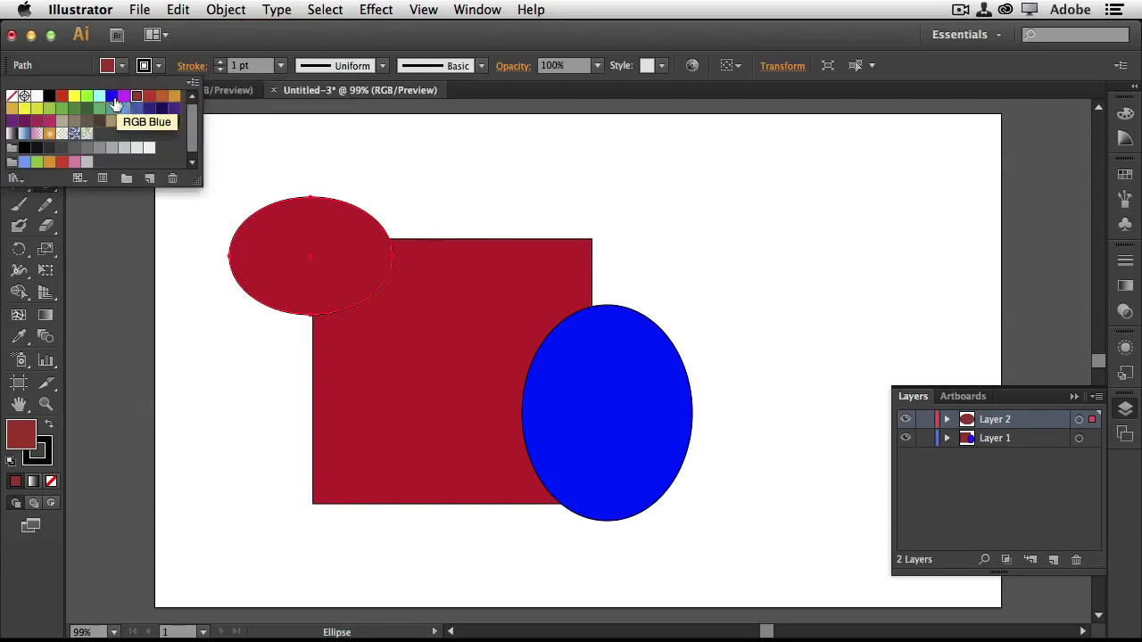
pyautogui.click(113, 95)
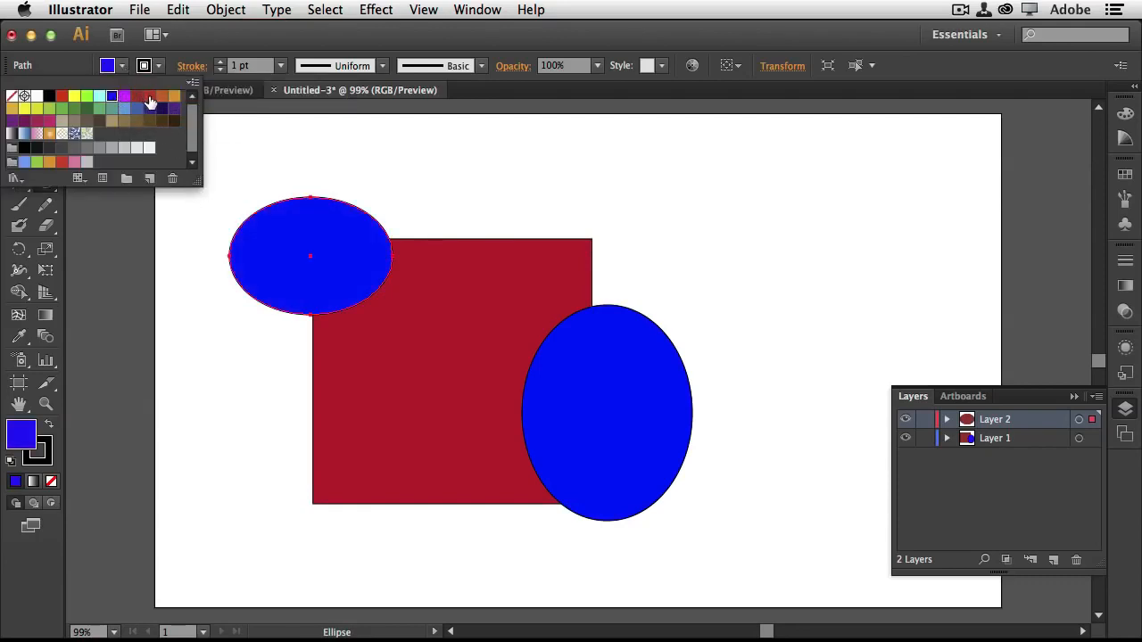
pyautogui.click(149, 96)
pyautogui.click(161, 96)
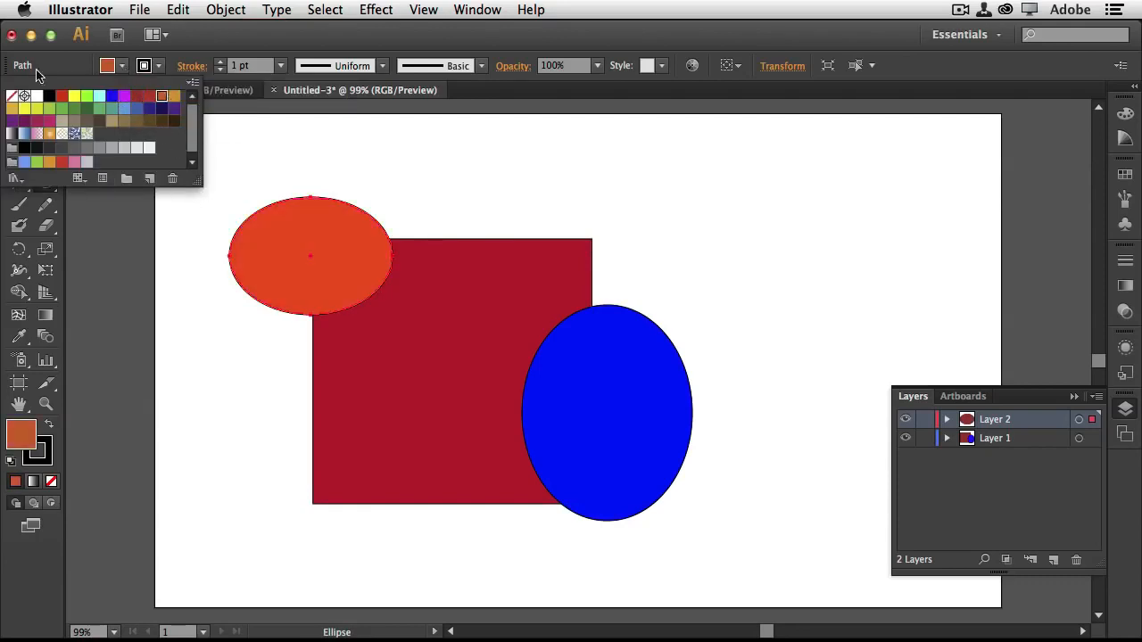
pyautogui.click(229, 35)
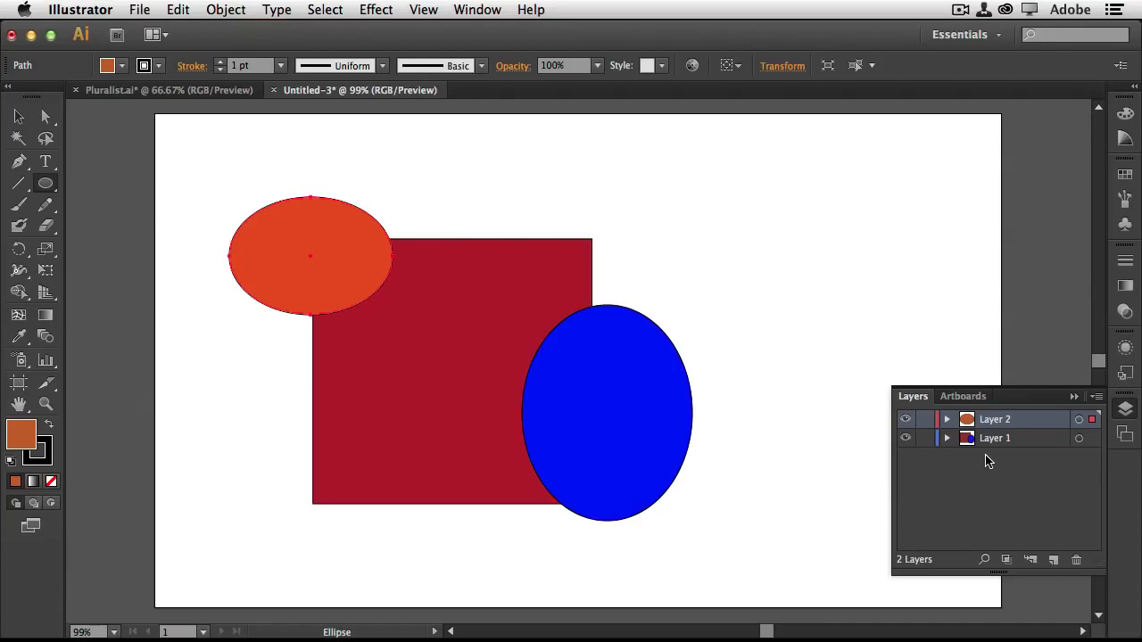
pyautogui.click(905, 419)
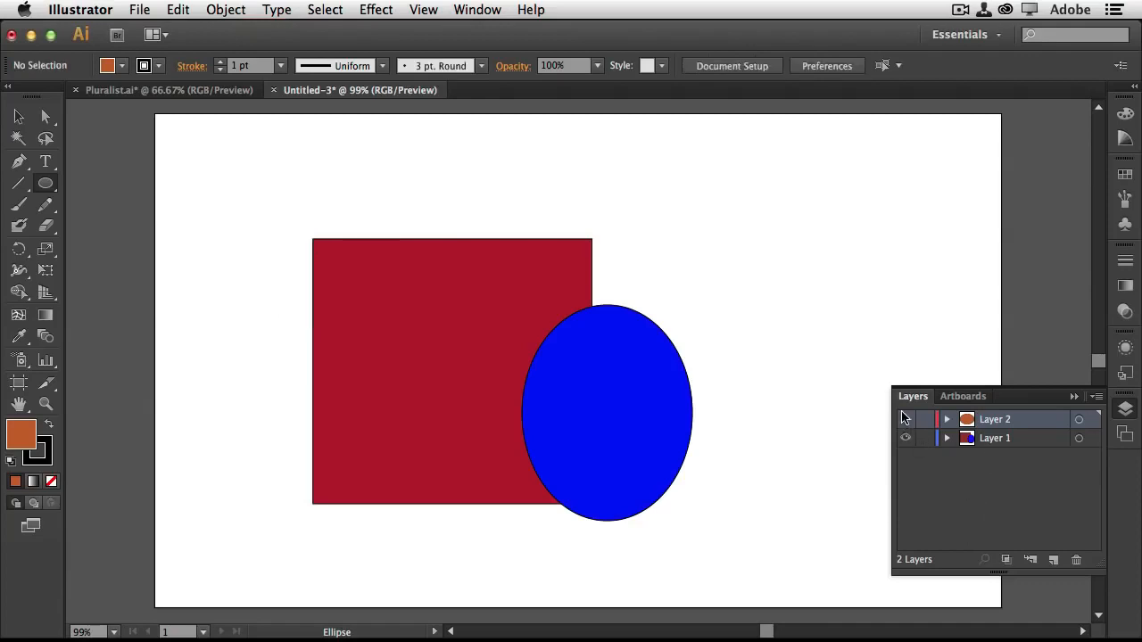
pyautogui.click(905, 419)
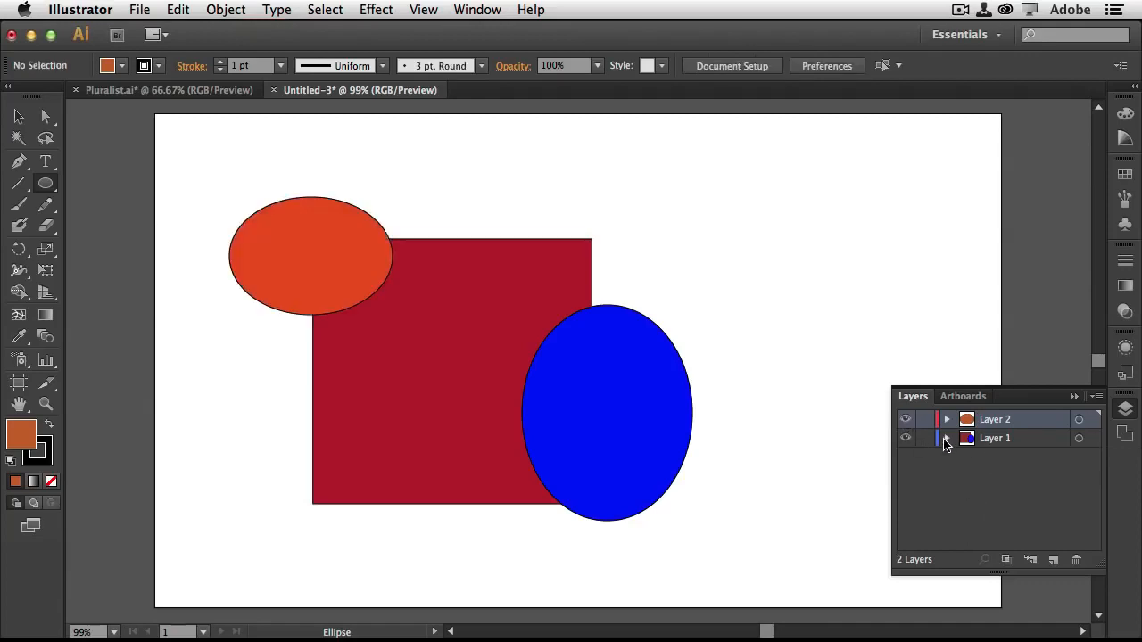
# Move the blue ellipse from Layer 1 to Layer 2 and collapse Layer 1.
pyautogui.click(948, 439)
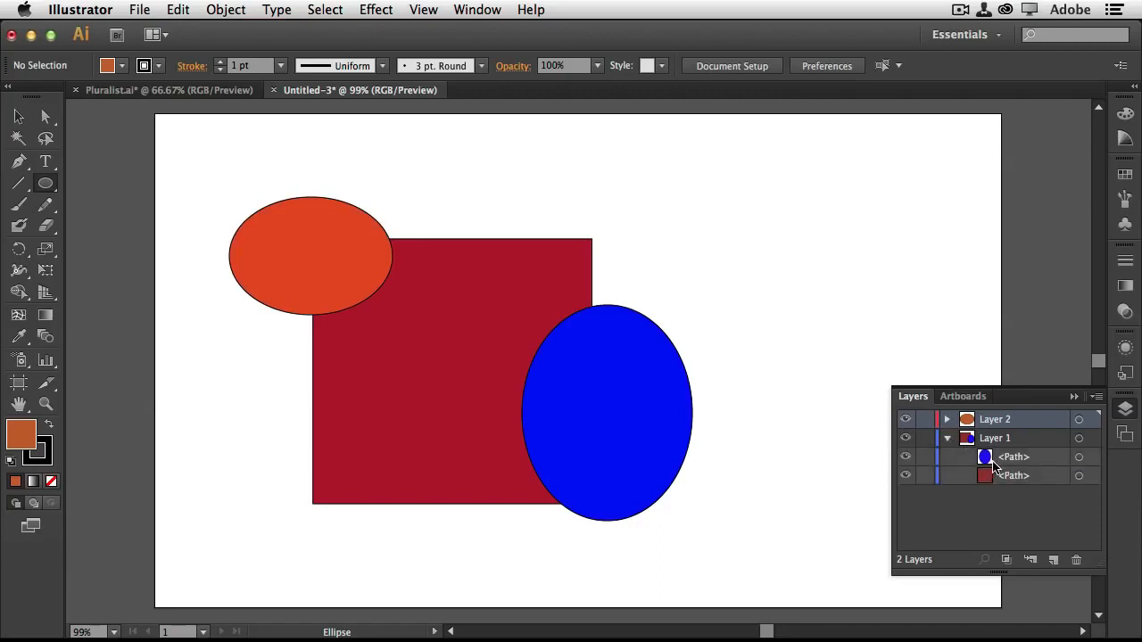
pyautogui.click(1079, 457)
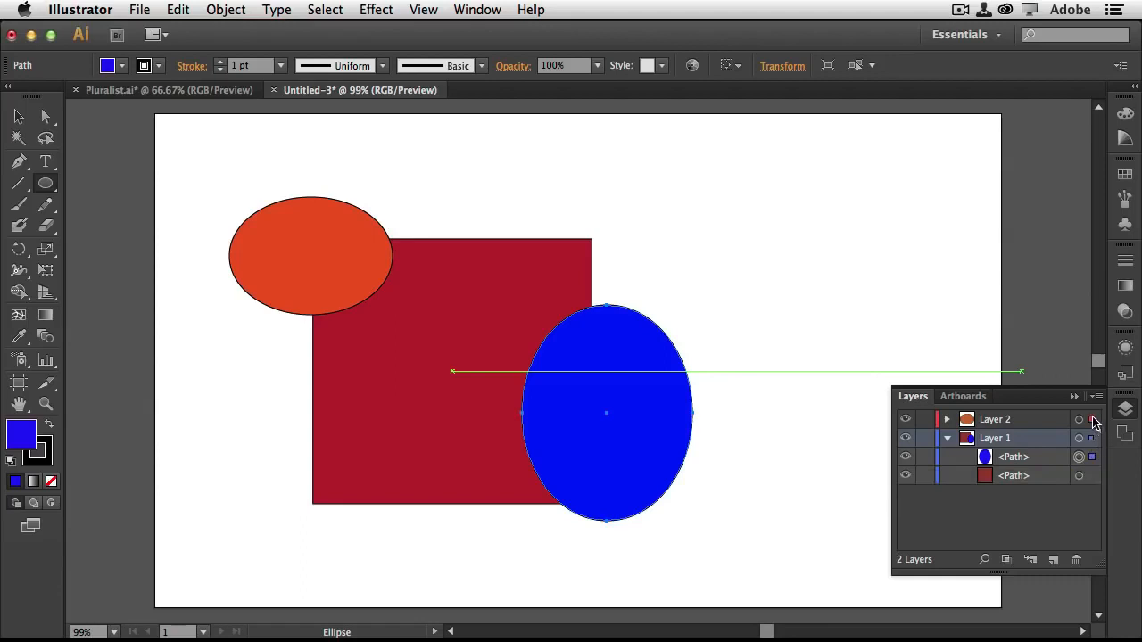
pyautogui.moveTo(1095, 422); pyautogui.dragTo(1093, 420)
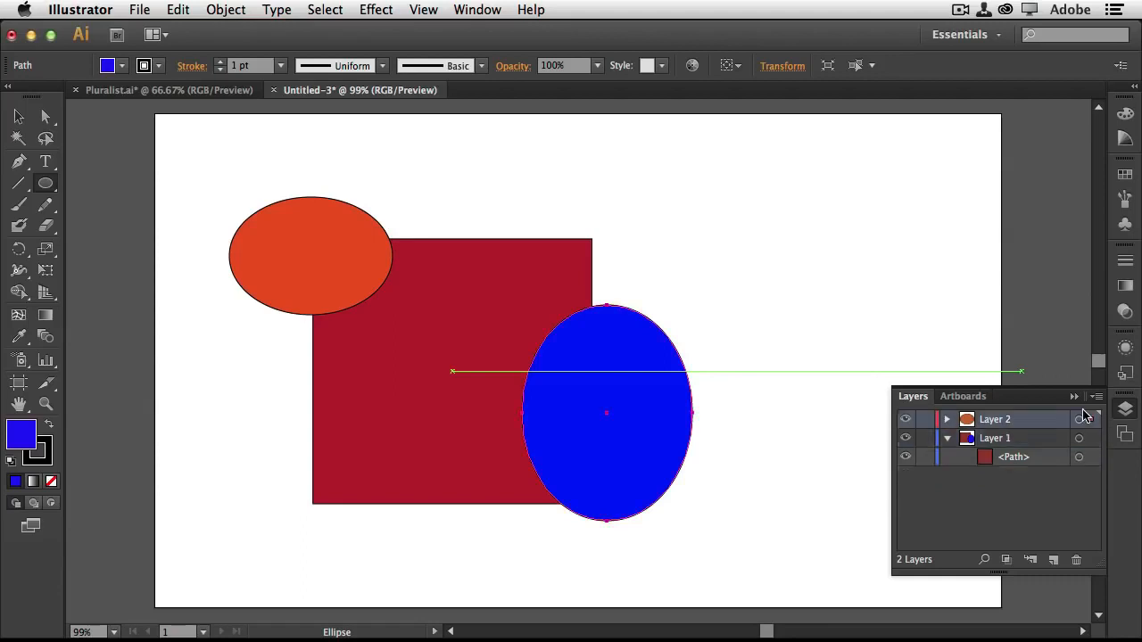
pyautogui.click(947, 438)
# Hide and show Layer 2 and Layer 1 in turn to check which shapes each one contains.
pyautogui.click(905, 420)
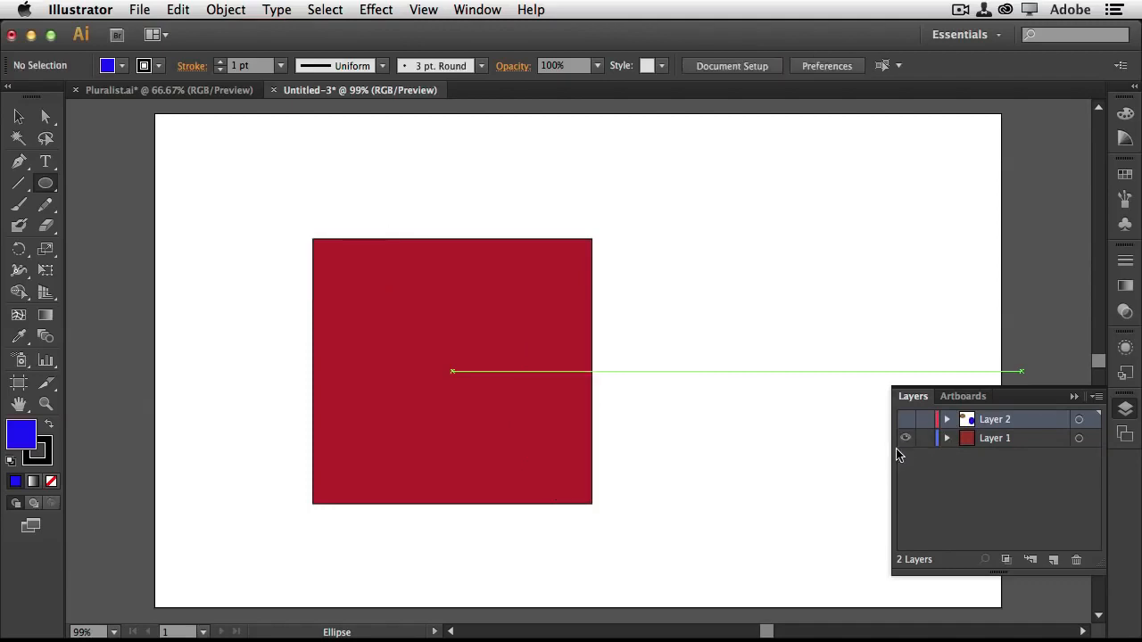
pyautogui.click(905, 420)
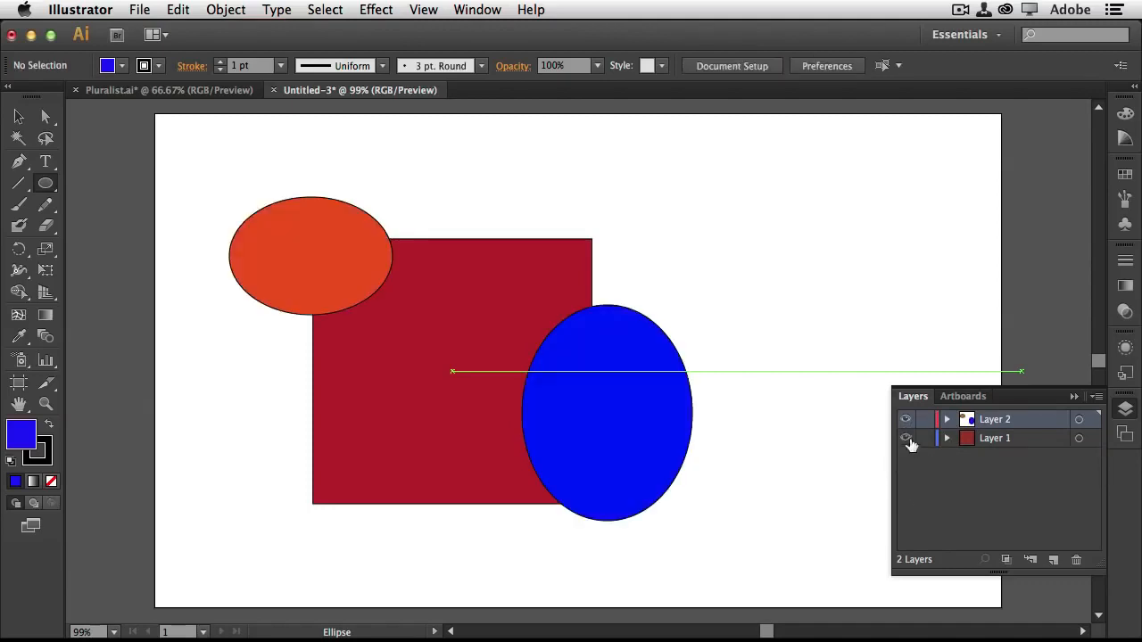
pyautogui.click(906, 438)
pyautogui.click(906, 438)
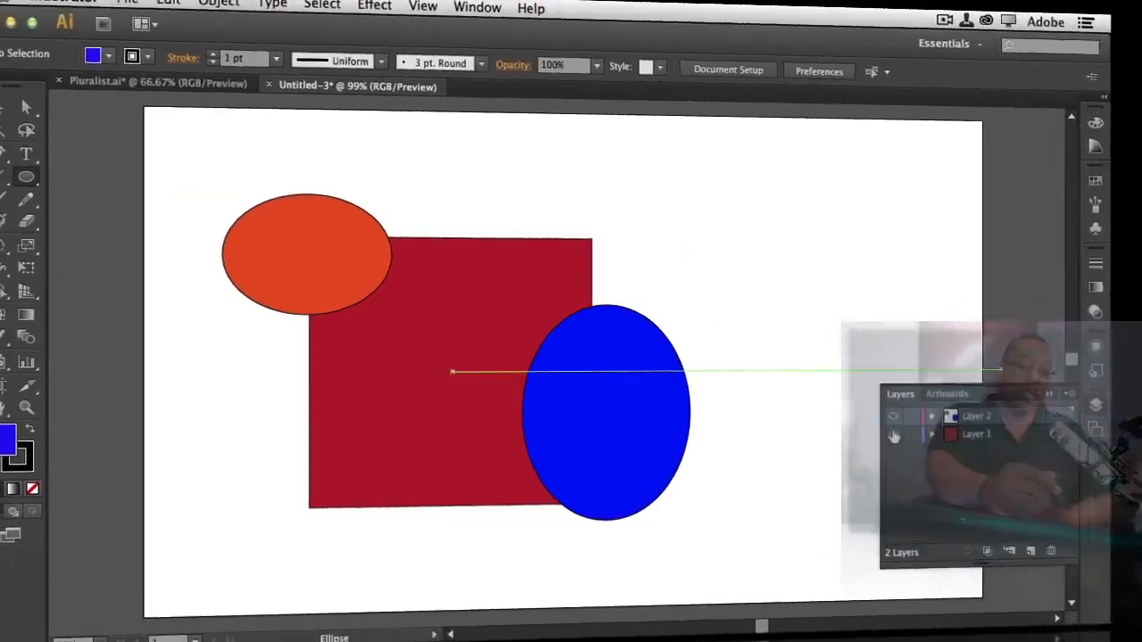
# Examine the formats available for saving the document, trying Illustrator EPS and Adobe PDF, and cancel without saving.
pyautogui.click(140, 9)
pyautogui.click(185, 144)
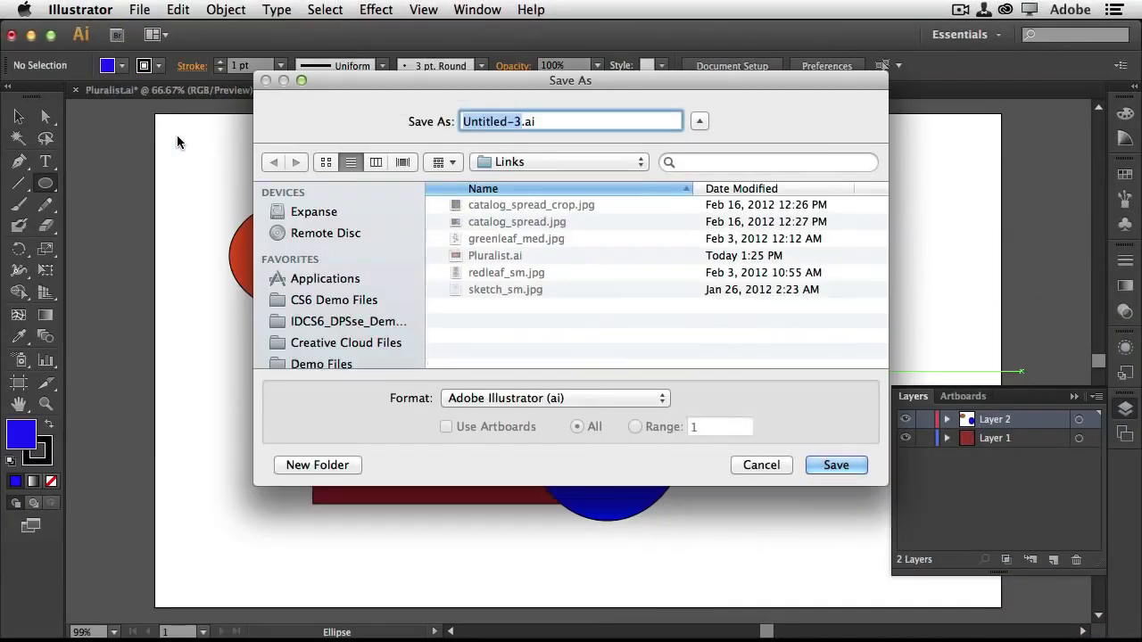
pyautogui.click(630, 407)
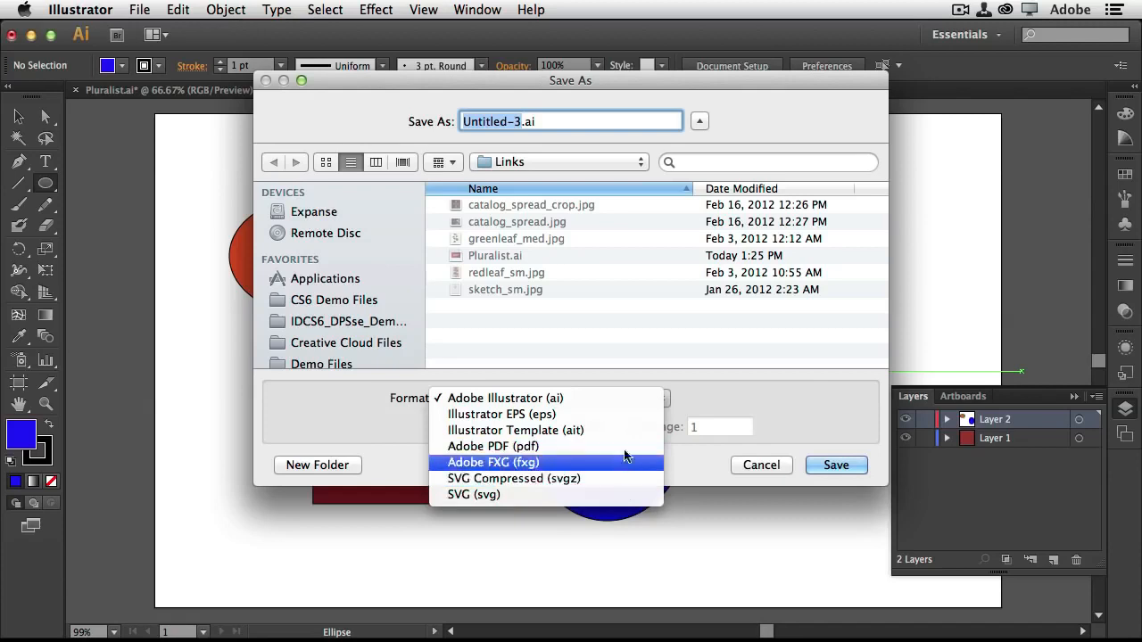
pyautogui.click(619, 398)
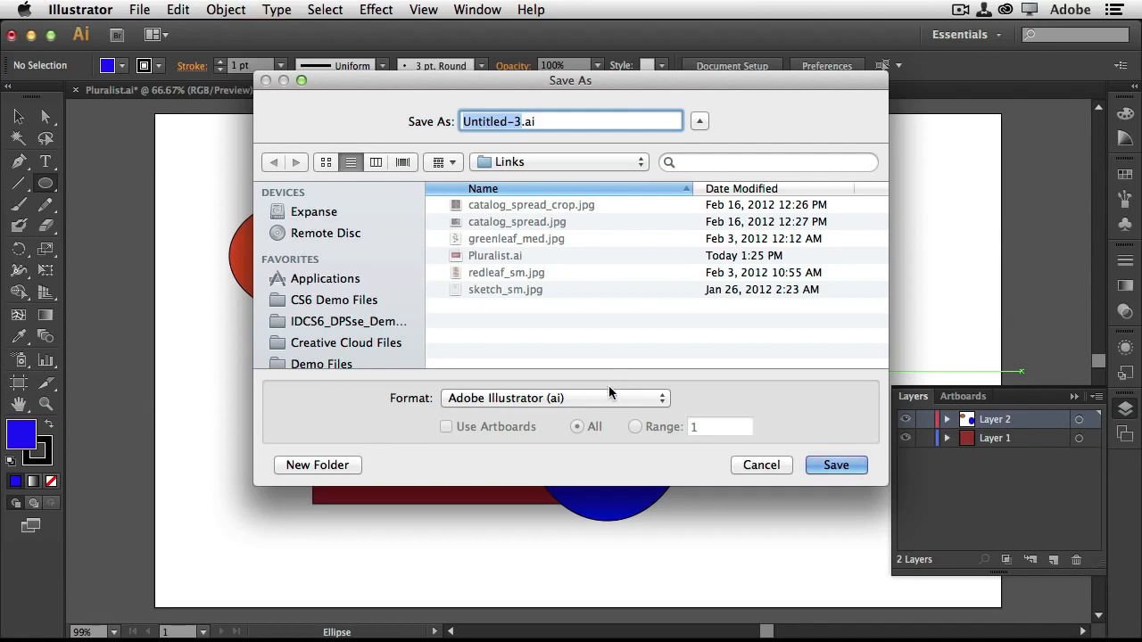
pyautogui.click(598, 399)
pyautogui.click(595, 415)
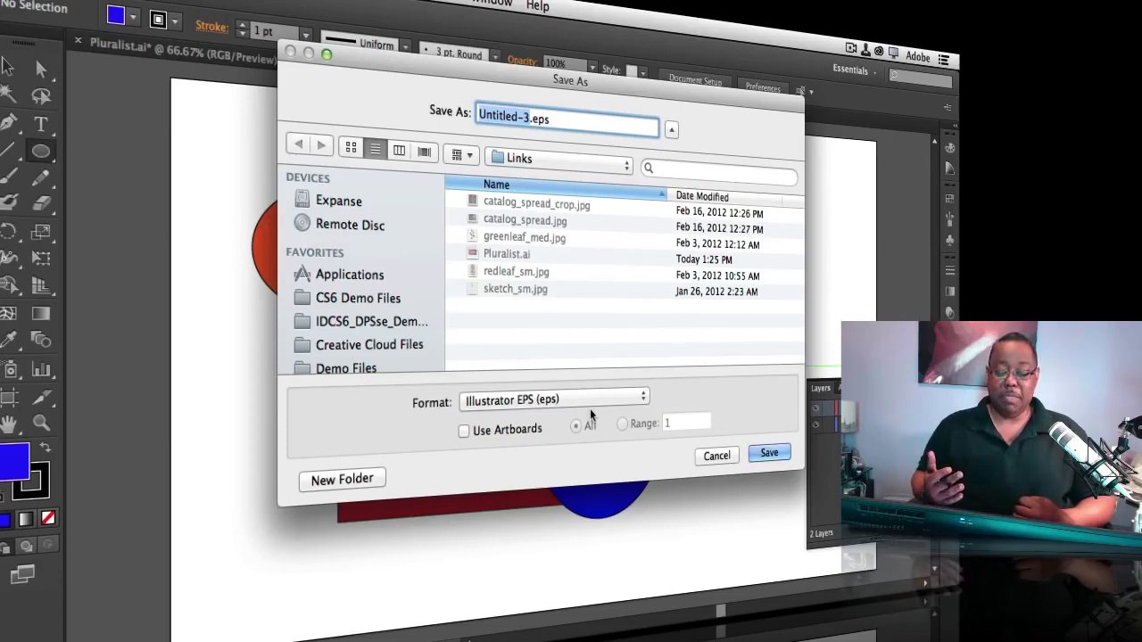
pyautogui.click(590, 401)
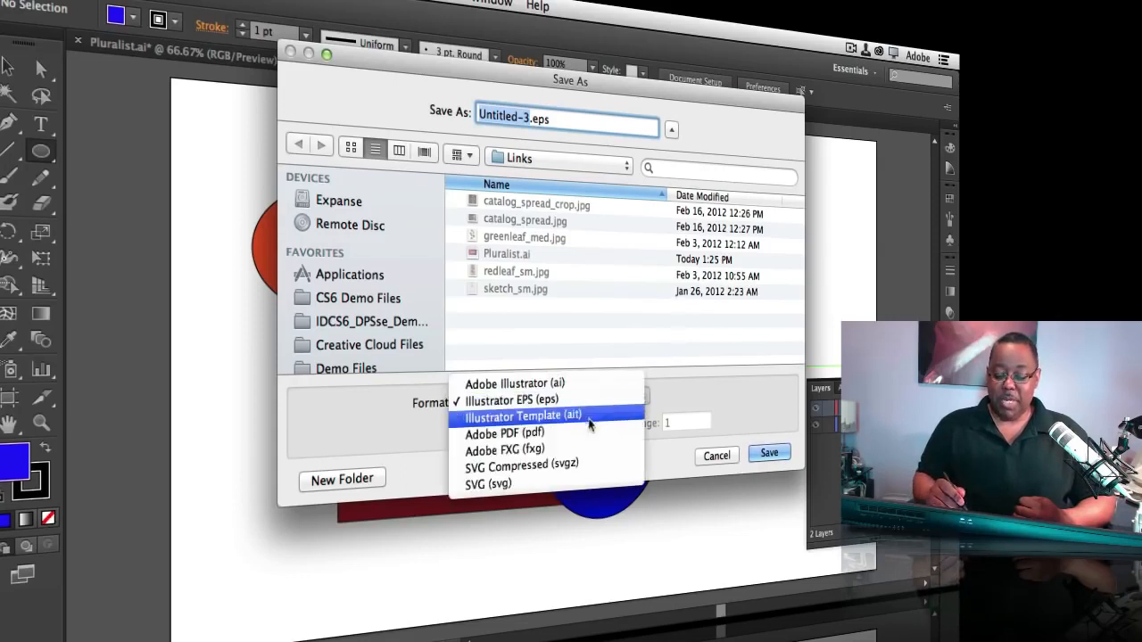
pyautogui.click(589, 435)
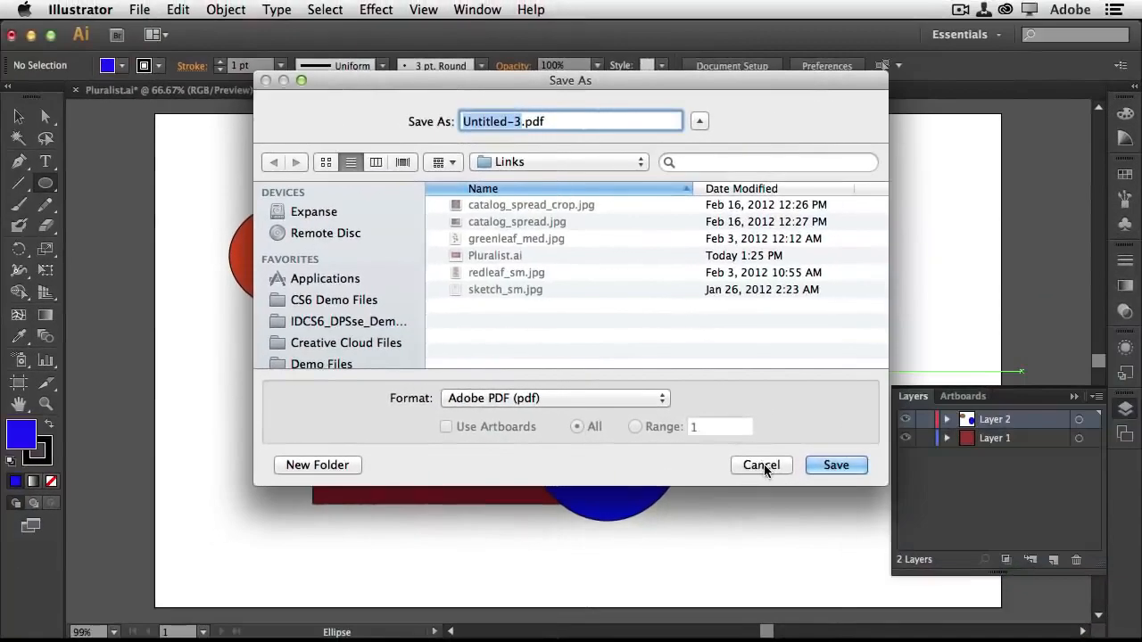
pyautogui.click(761, 465)
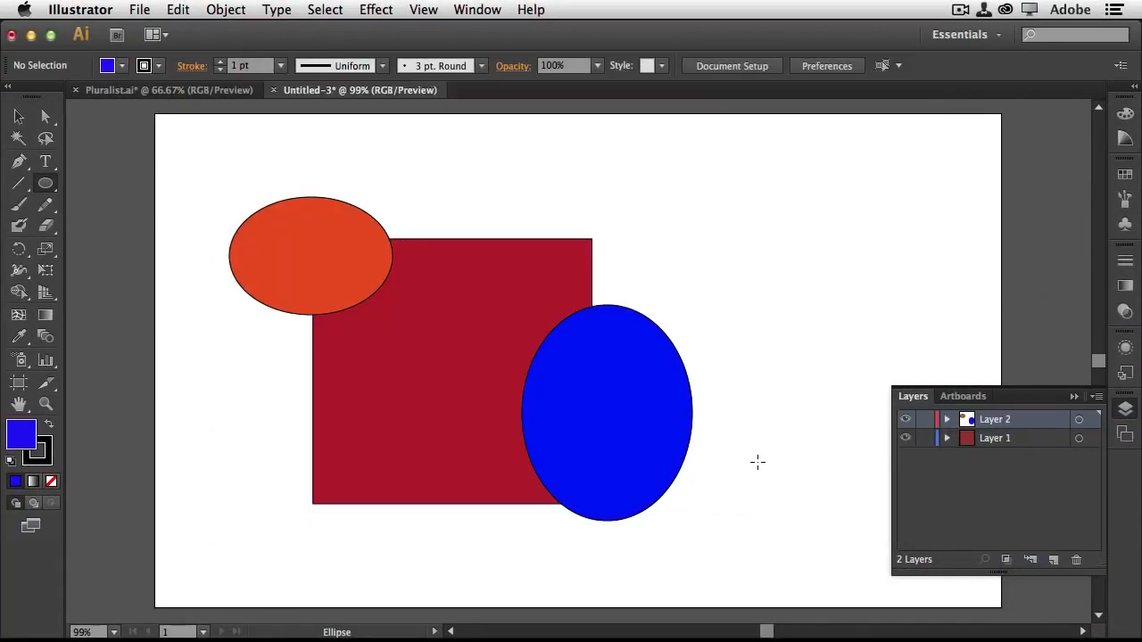
# Examine the file formats available for exporting the document and cancel the export.
pyautogui.click(139, 9)
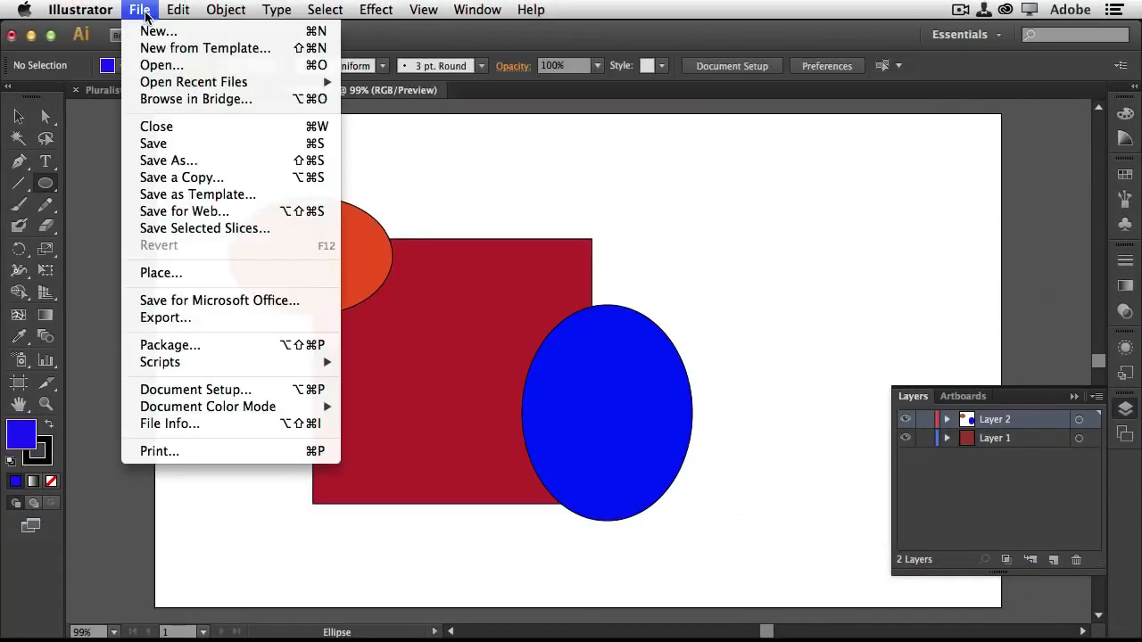
pyautogui.click(279, 318)
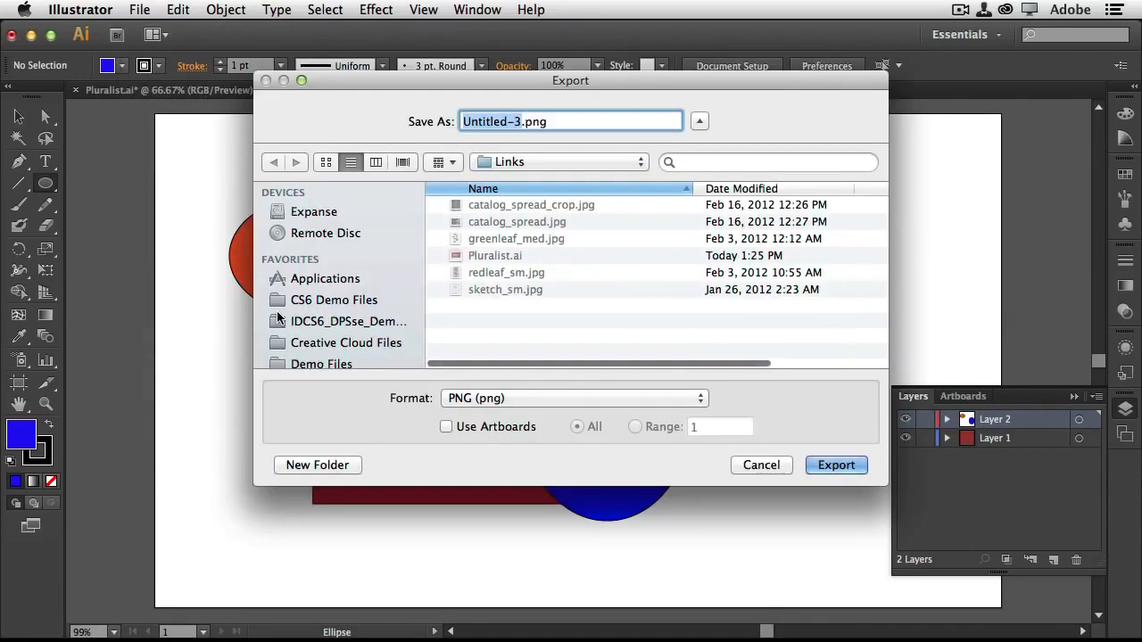
pyautogui.click(634, 400)
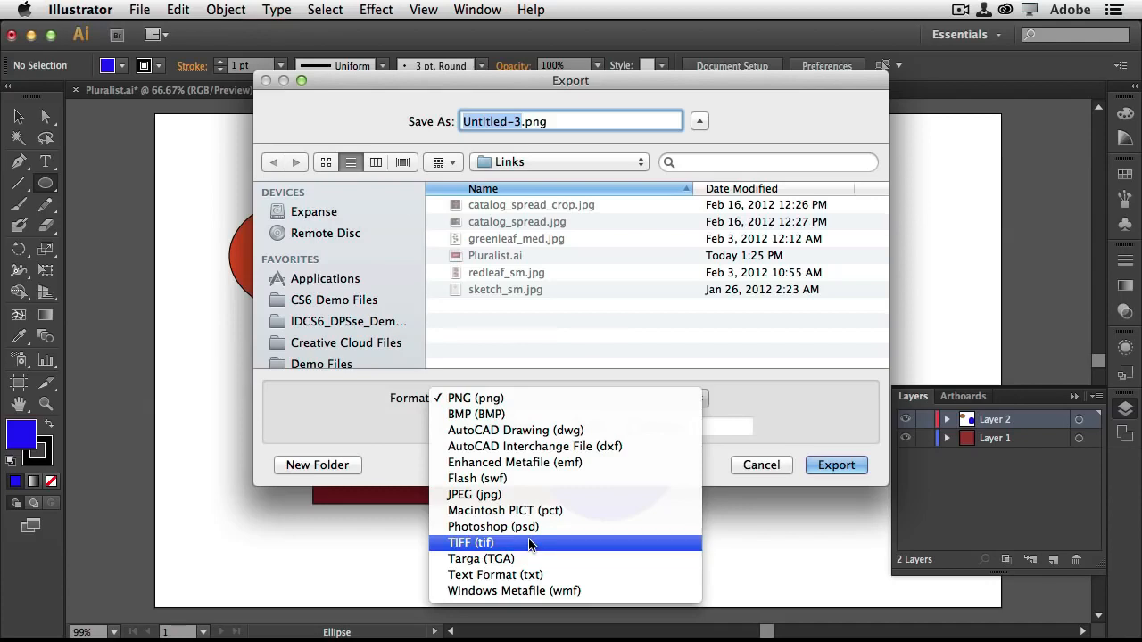
pyautogui.click(770, 475)
pyautogui.click(776, 463)
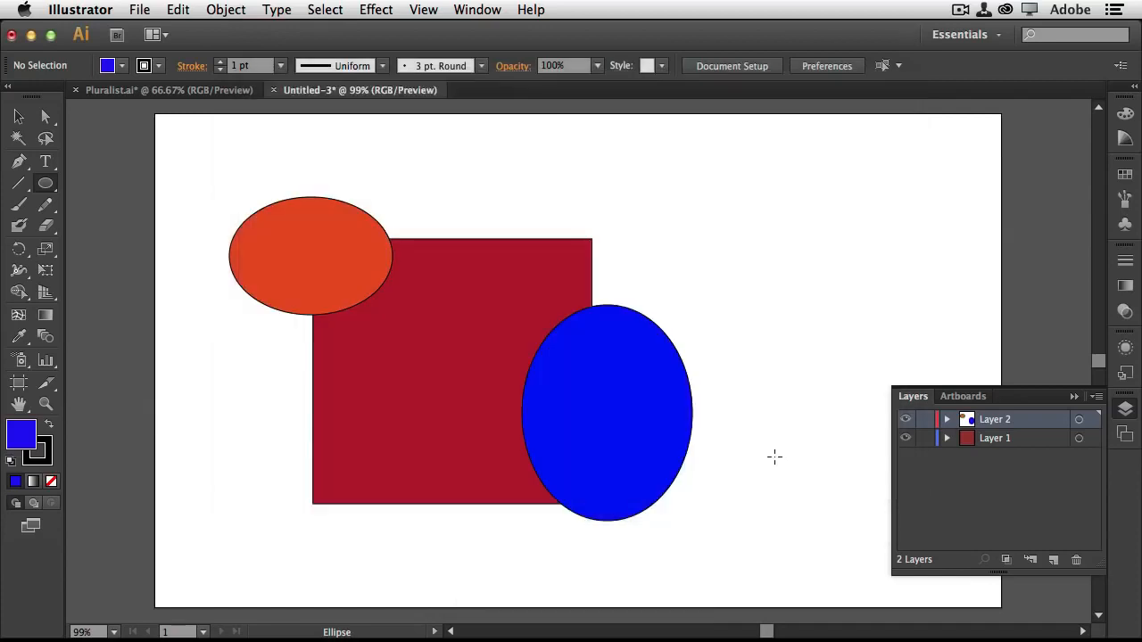
# Save the document as Untitled-3.ai in Adobe Illustrator format and open the choice of Illustrator versions.
pyautogui.click(139, 9)
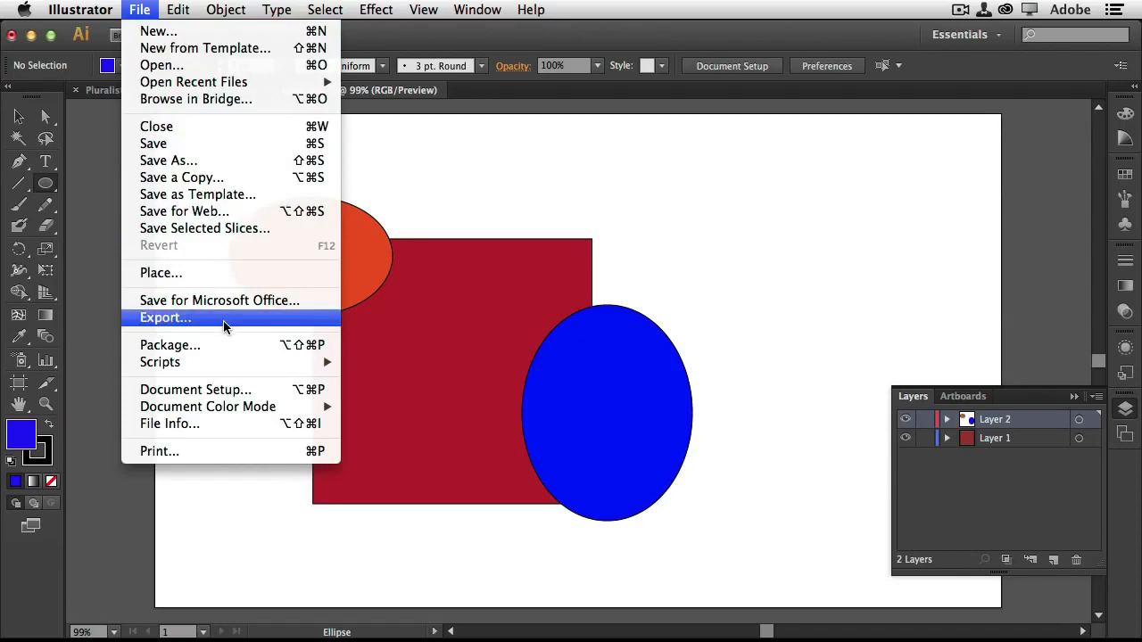
pyautogui.click(217, 159)
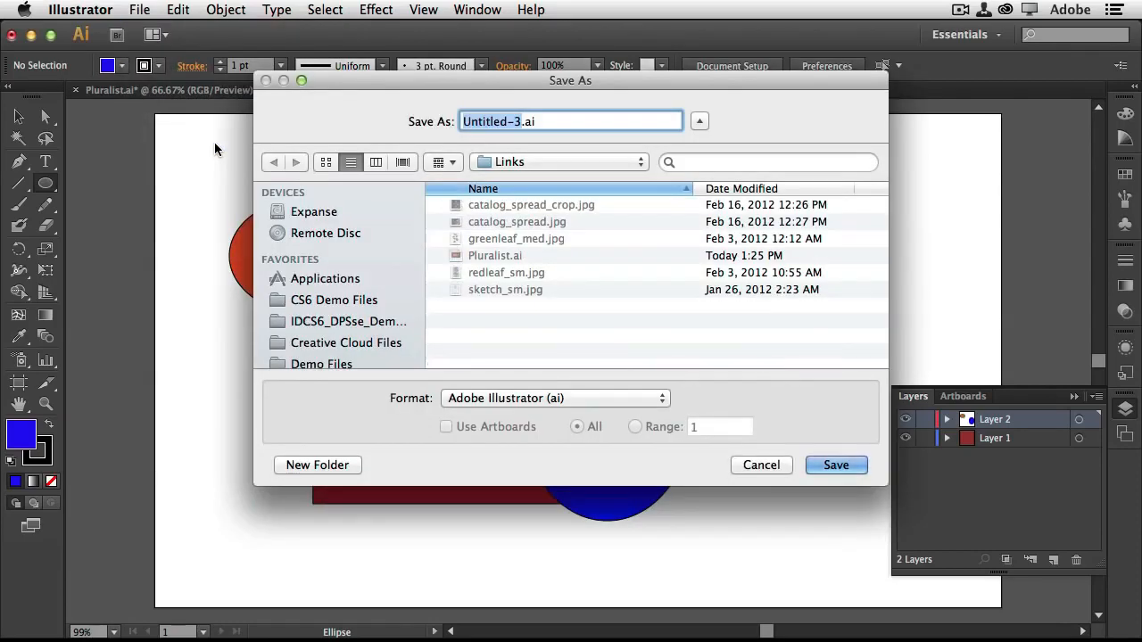
pyautogui.click(825, 457)
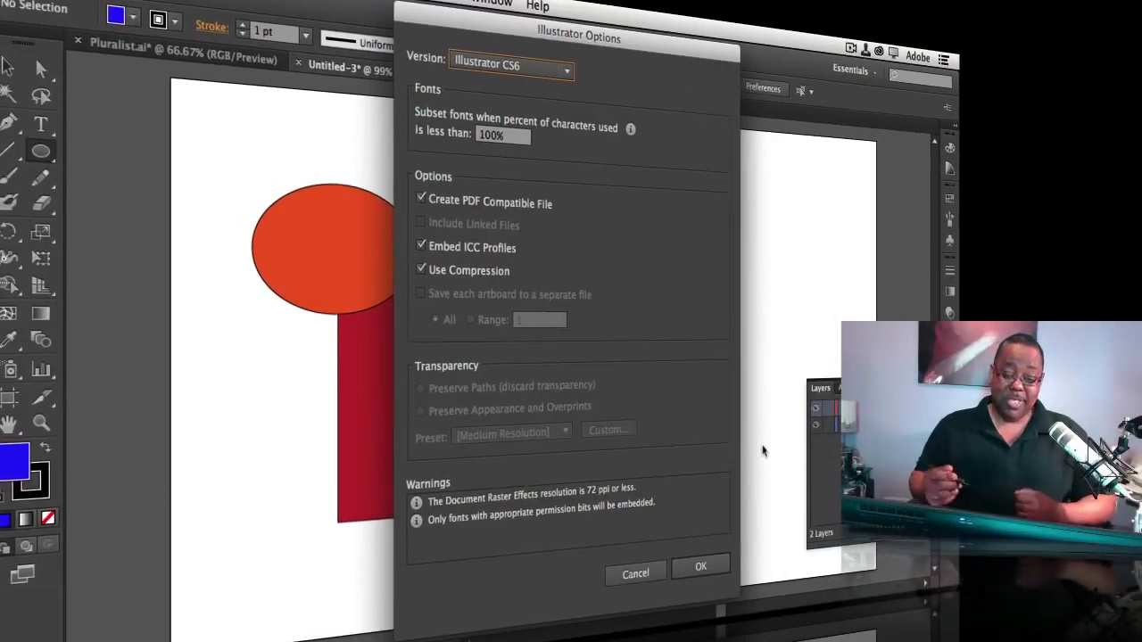
pyautogui.click(559, 74)
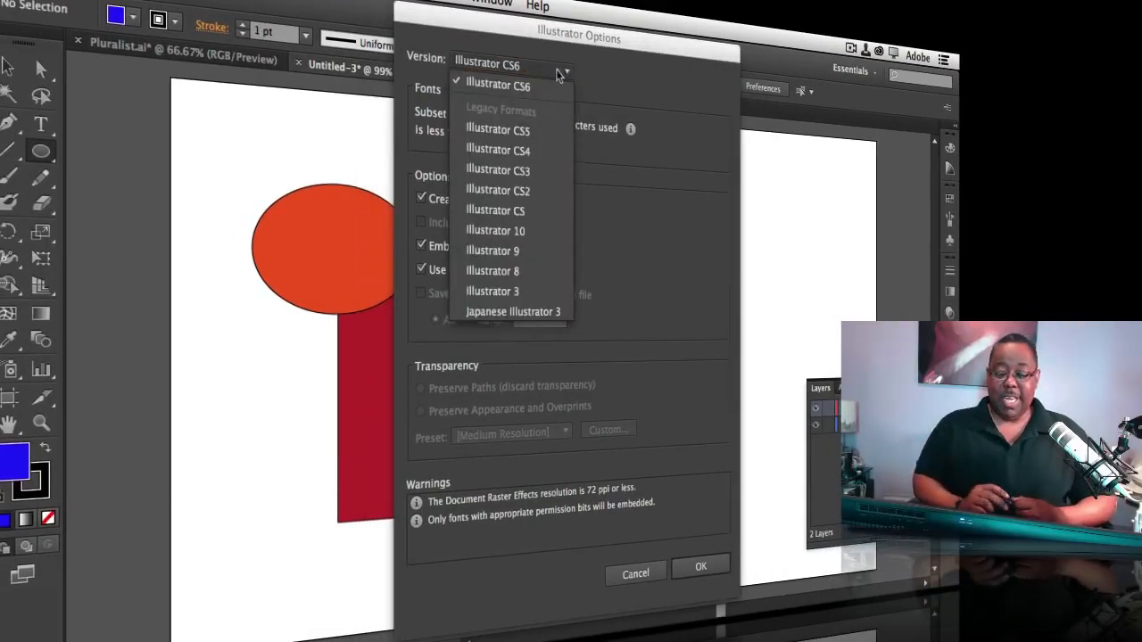